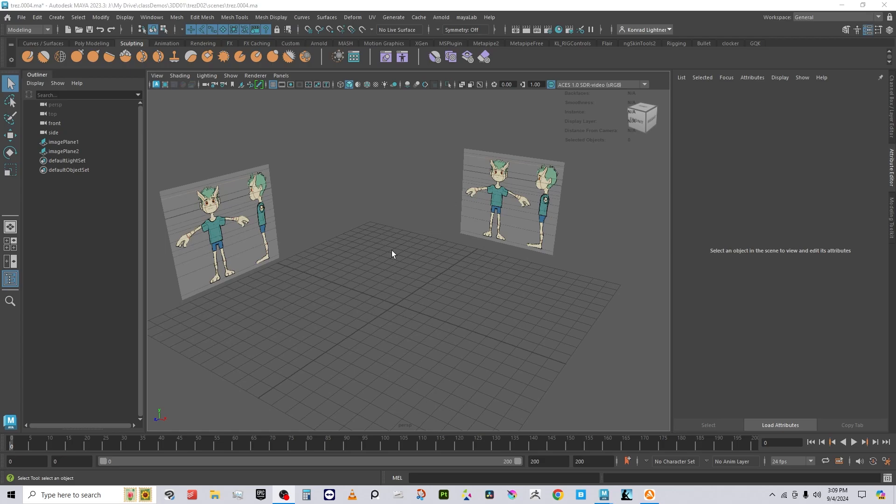
# Step: Add a default polygon cube in front of the front and side reference images
pyautogui.keyDown('alt'); pyautogui.moveTo(365, 296); pyautogui.dragTo(370, 350); pyautogui.keyUp('alt')
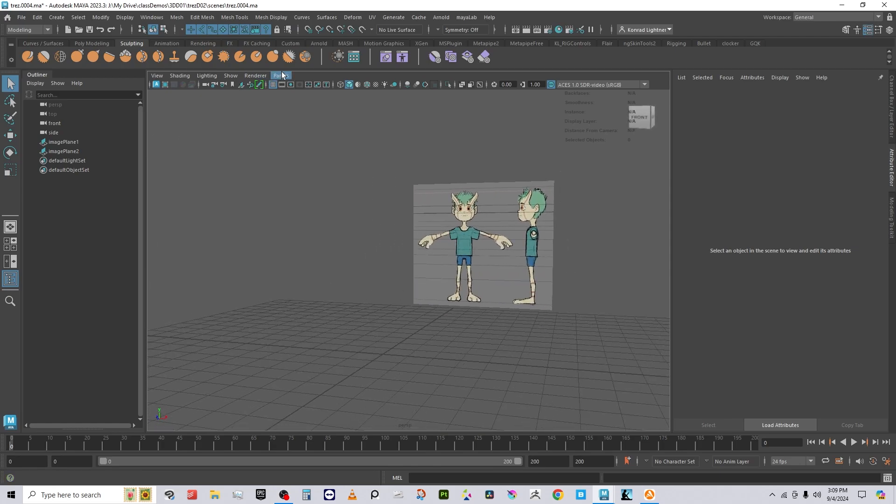
pyautogui.click(57, 17)
pyautogui.moveTo(119, 51)
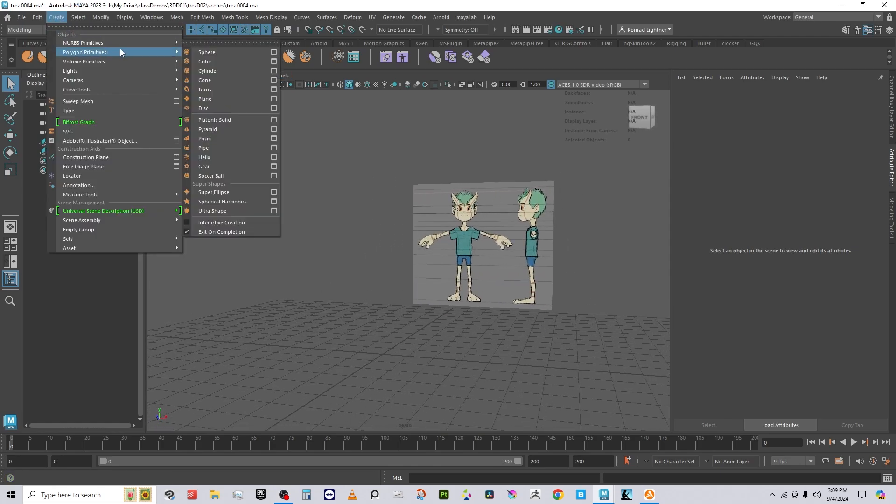
pyautogui.click(205, 61)
pyautogui.keyDown('alt'); pyautogui.moveTo(509, 321); pyautogui.dragTo(452, 324); pyautogui.keyUp('alt')
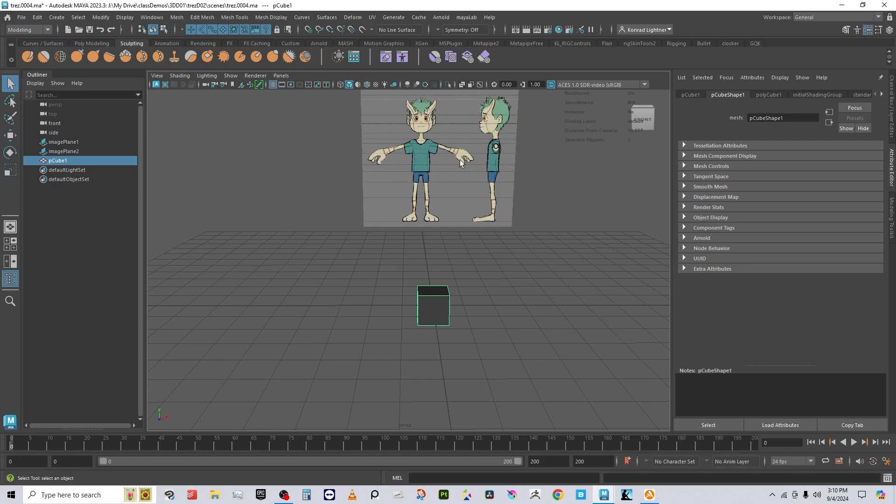
# Step: Switch the cube to Face mode and select its left side face
pyautogui.moveTo(398, 306)
pyautogui.keyDown('alt'); pyautogui.mouseDown()
pyautogui.moveTo(390, 314)
pyautogui.moveTo(398, 306)
pyautogui.mouseUp(); pyautogui.keyUp('alt')
pyautogui.moveTo(404, 280); pyautogui.dragTo(404, 244, button='right')
pyautogui.click(409, 304)
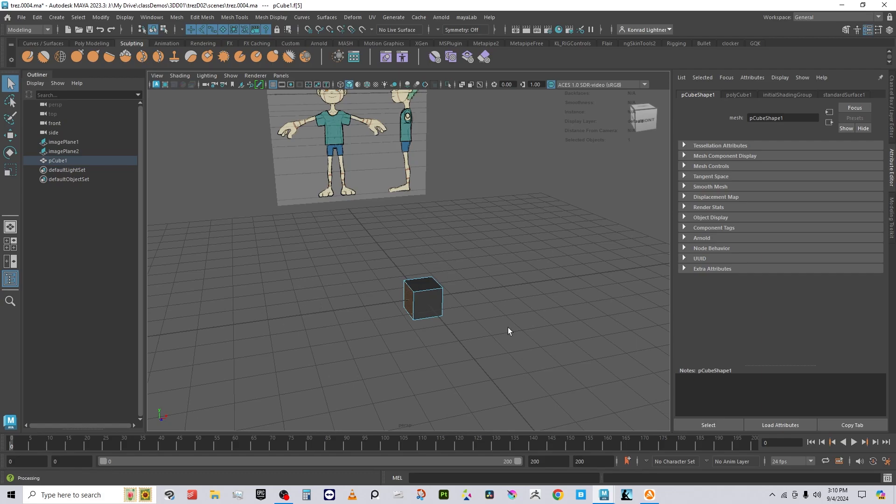
# Step: Delete the left face and select the vertices along the open side
pyautogui.press('Delete')
pyautogui.moveTo(421, 288); pyautogui.dragTo(378, 215, button='right')
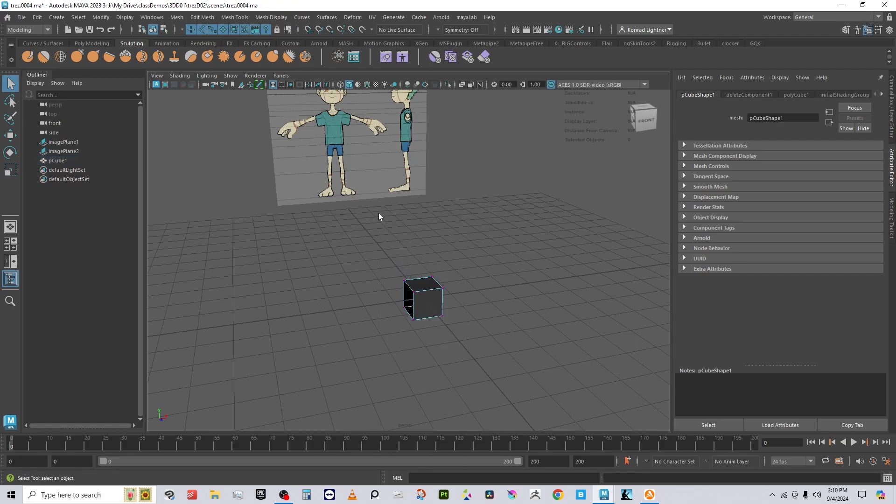
pyautogui.keyDown('alt'); pyautogui.moveTo(392, 322); pyautogui.dragTo(424, 330); pyautogui.keyUp('alt')
pyautogui.moveTo(377, 253); pyautogui.dragTo(407, 312)
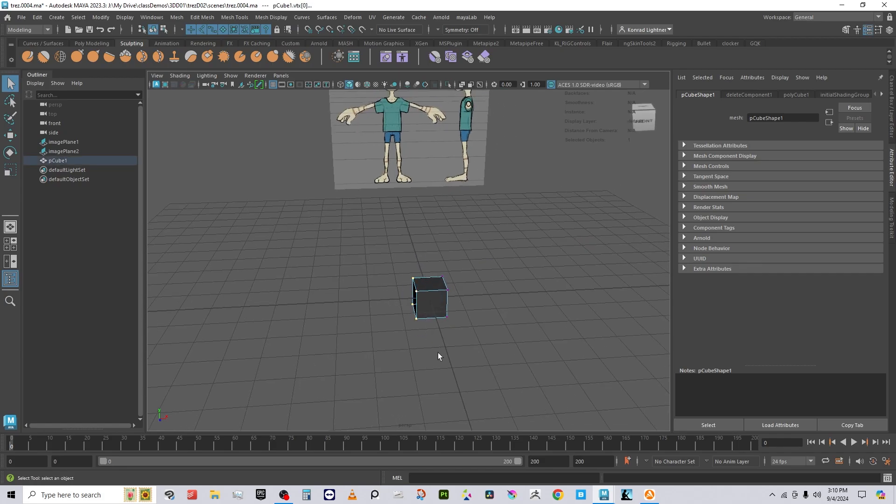
pyautogui.keyDown('alt'); pyautogui.moveTo(437, 356); pyautogui.dragTo(435, 344); pyautogui.keyUp('alt')
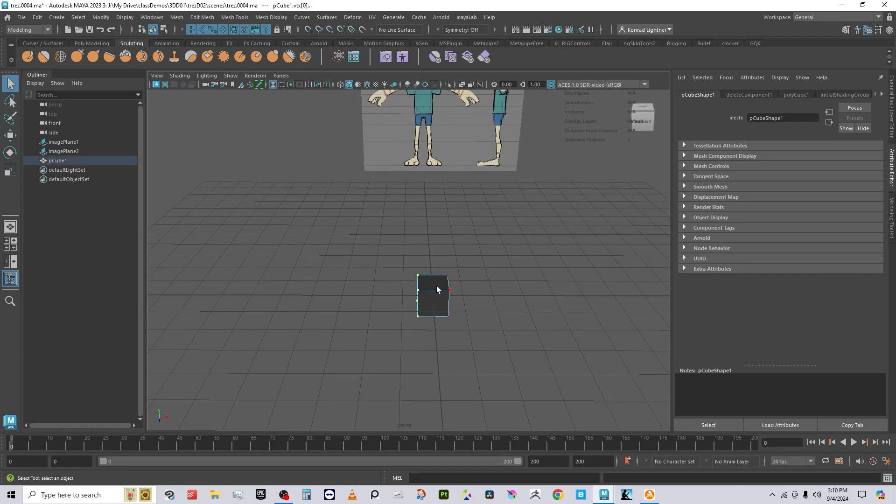
# Step: Grid-snap the open-side vertices along X onto the centre line
pyautogui.press('w')
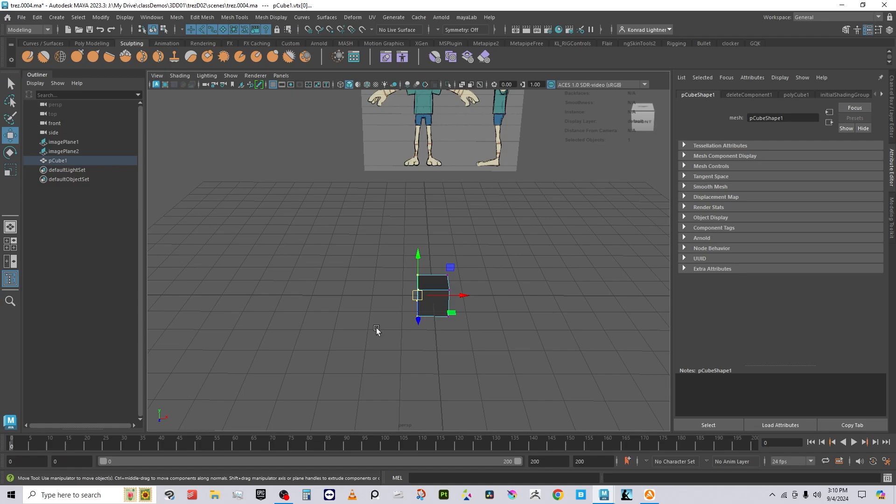
pyautogui.moveTo(461, 296); pyautogui.dragTo(453, 327)
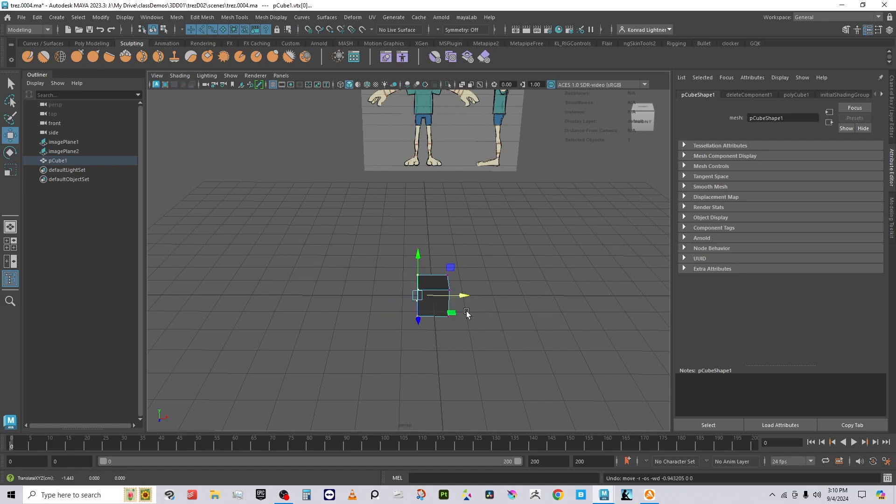
pyautogui.press('x')
pyautogui.moveTo(465, 294)
pyautogui.mouseDown()
pyautogui.moveTo(404, 298)
pyautogui.moveTo(480, 318)
pyautogui.moveTo(452, 325)
pyautogui.mouseUp()
pyautogui.press('x')
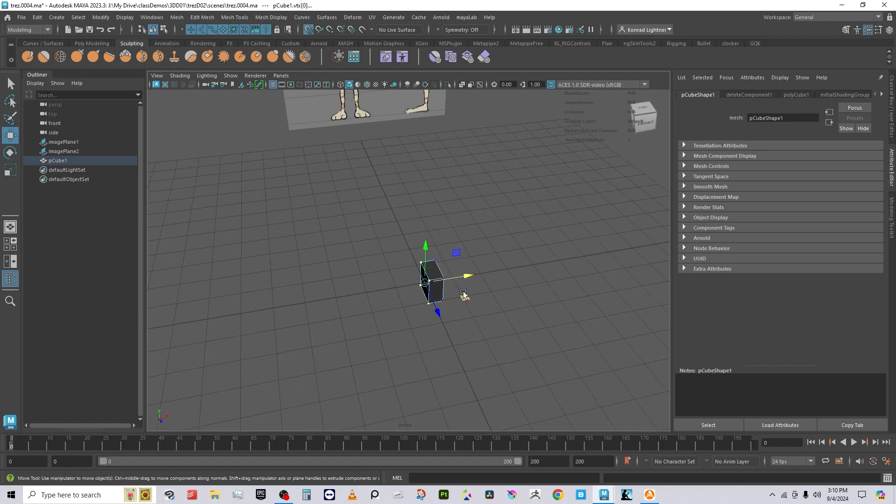
pyautogui.moveTo(461, 293); pyautogui.dragTo(425, 288, button='middle')
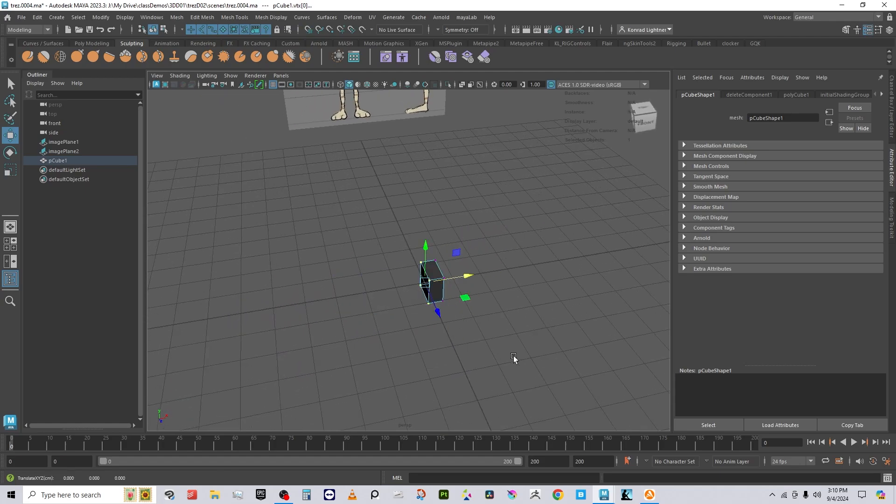
# Step: Return to object mode and orbit to an angled view of the half box
pyautogui.keyDown('alt'); pyautogui.moveTo(542, 383); pyautogui.dragTo(517, 359); pyautogui.keyUp('alt')
pyautogui.click(517, 359)
pyautogui.rightClick(452, 301)
pyautogui.moveTo(454, 300); pyautogui.dragTo(542, 192, button='right')
pyautogui.moveTo(456, 336)
pyautogui.keyDown('alt'); pyautogui.mouseDown()
pyautogui.moveTo(419, 313)
pyautogui.moveTo(436, 344)
pyautogui.moveTo(443, 341)
pyautogui.mouseUp(); pyautogui.keyUp('alt')
pyautogui.keyDown('alt'); pyautogui.moveTo(520, 341); pyautogui.dragTo(494, 336); pyautogui.keyUp('alt')
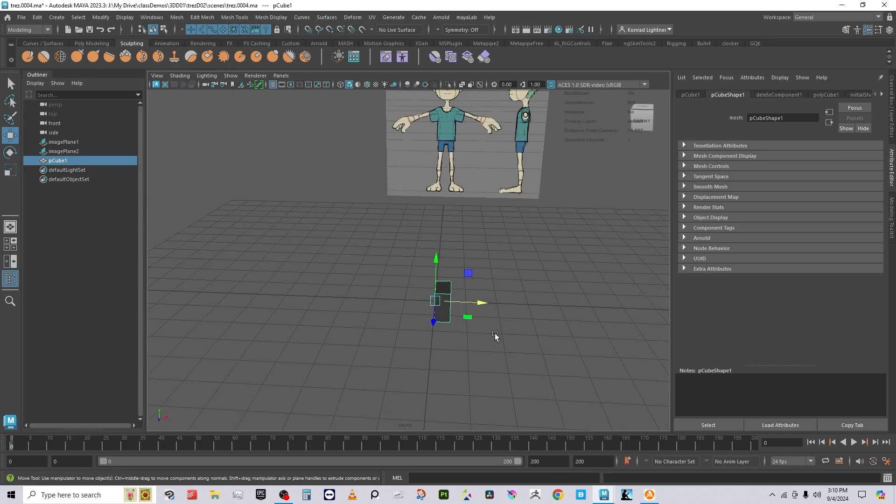
pyautogui.keyDown('alt'); pyautogui.moveTo(558, 293); pyautogui.dragTo(532, 334); pyautogui.keyUp('alt')
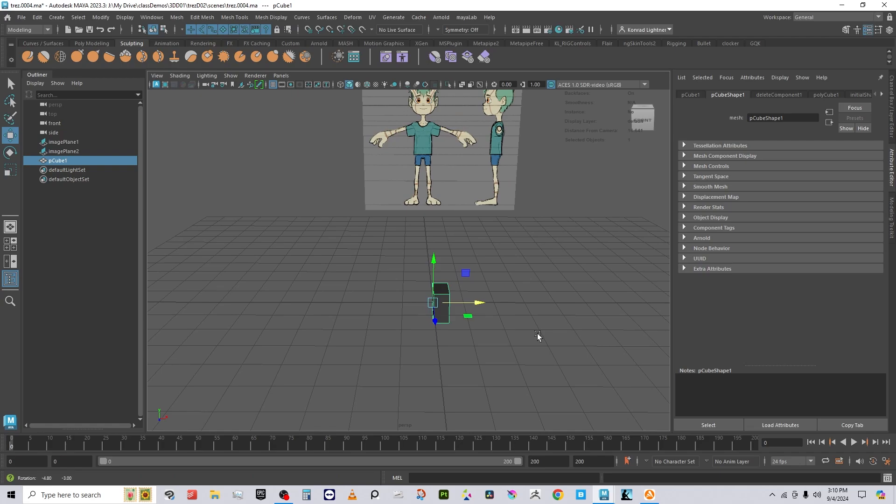
pyautogui.click(279, 75)
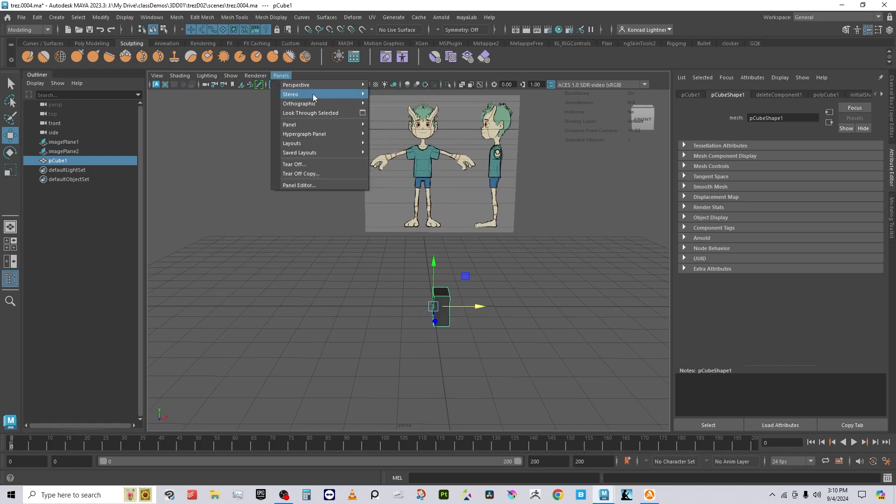
# Step: Switch to the front orthographic view and move the box up over the torso
pyautogui.moveTo(307, 104)
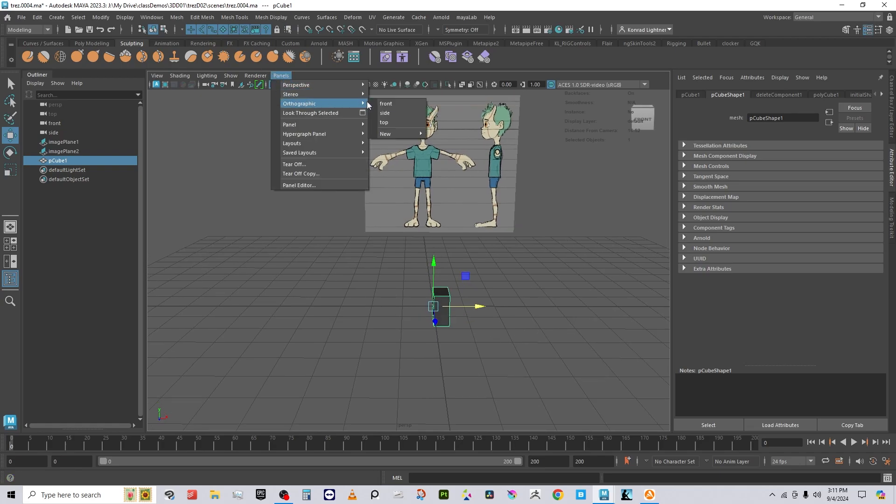
pyautogui.click(386, 104)
pyautogui.scroll(-5, 460, 310)
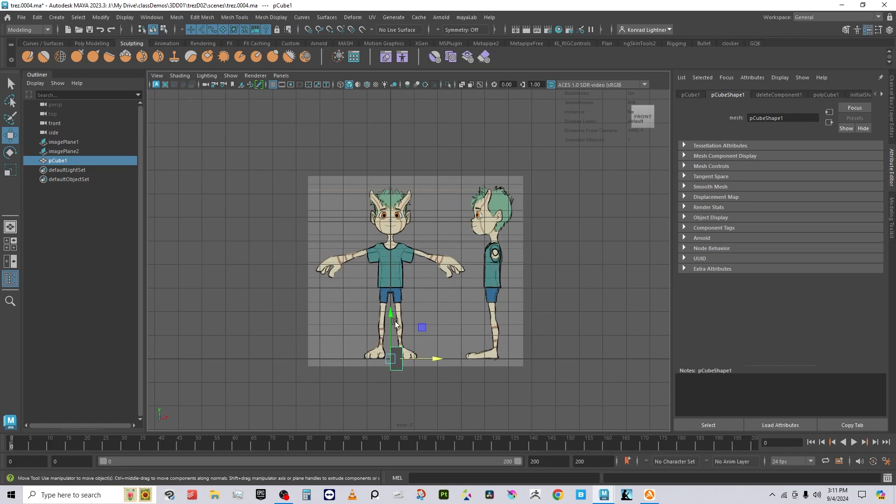
pyautogui.moveTo(395, 322); pyautogui.dragTo(396, 239)
pyautogui.scroll(5, 397, 259)
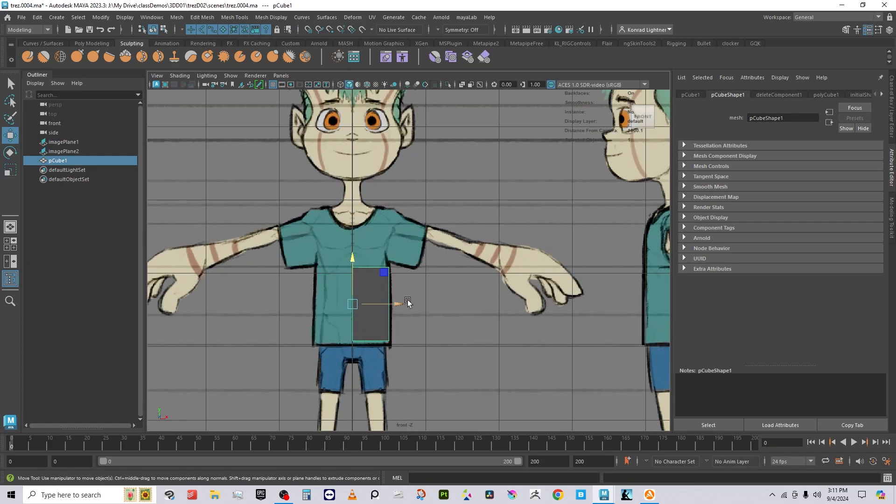
pyautogui.scroll(5, 402, 314)
pyautogui.keyDown('alt'); pyautogui.moveTo(395, 324); pyautogui.dragTo(454, 193, button='middle'); pyautogui.keyUp('alt')
pyautogui.moveTo(359, 175); pyautogui.dragTo(370, 218)
pyautogui.keyDown('alt'); pyautogui.moveTo(453, 208); pyautogui.dragTo(473, 259, button='middle'); pyautogui.keyUp('alt')
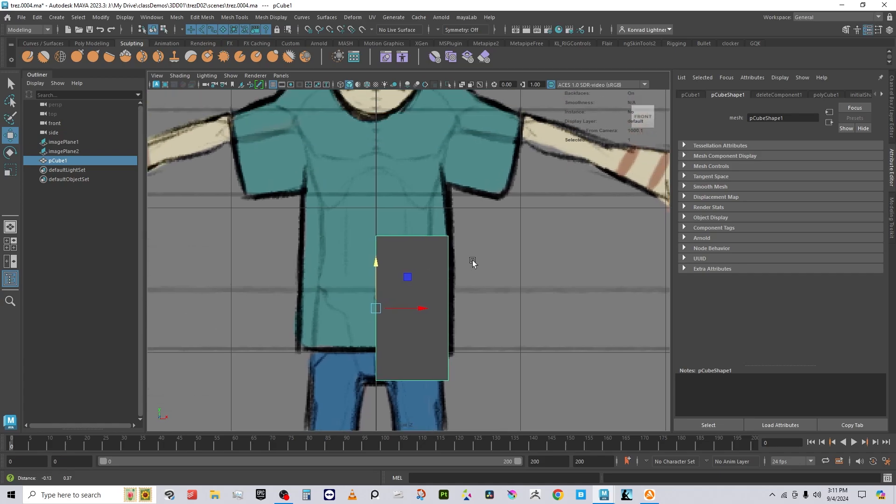
pyautogui.rightClick(444, 232)
pyautogui.click(425, 235)
# Step: Raise the box's top vertices to the shoulder line
pyautogui.moveTo(431, 219); pyautogui.dragTo(382, 221, button='right')
pyautogui.moveTo(358, 220); pyautogui.dragTo(459, 246)
pyautogui.moveTo(414, 196); pyautogui.dragTo(431, 53)
pyautogui.keyDown('alt'); pyautogui.moveTo(434, 134); pyautogui.dragTo(409, 265, button='middle'); pyautogui.keyUp('alt')
pyautogui.moveTo(386, 191); pyautogui.dragTo(387, 169)
# Step: Slant the box's bottom-right edge to follow the shirt outline
pyautogui.keyDown('alt'); pyautogui.moveTo(425, 317); pyautogui.dragTo(418, 145, button='middle'); pyautogui.keyUp('alt')
pyautogui.moveTo(395, 273); pyautogui.dragTo(454, 340)
pyautogui.keyDown('alt'); pyautogui.moveTo(472, 250); pyautogui.dragTo(455, 335, button='middle'); pyautogui.keyUp('alt')
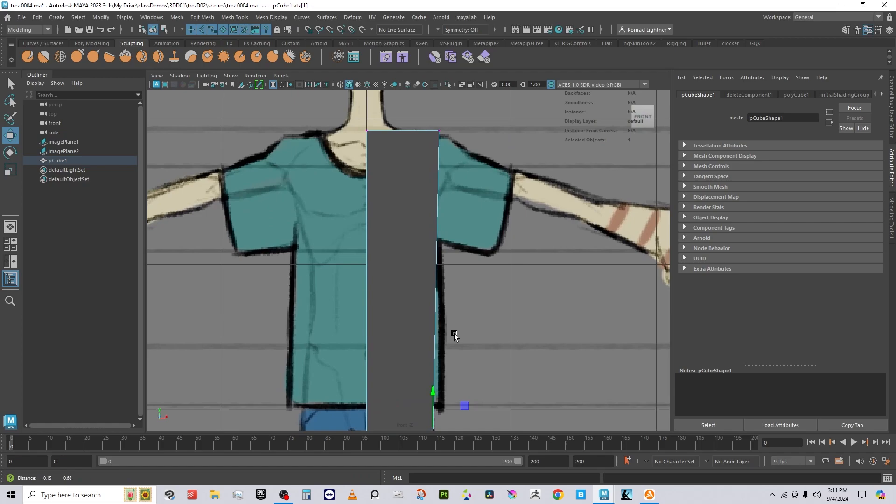
pyautogui.scroll(-3, 454, 335)
# Step: Display the model in wireframe (4) and return to whole-object selection
pyautogui.press('4')
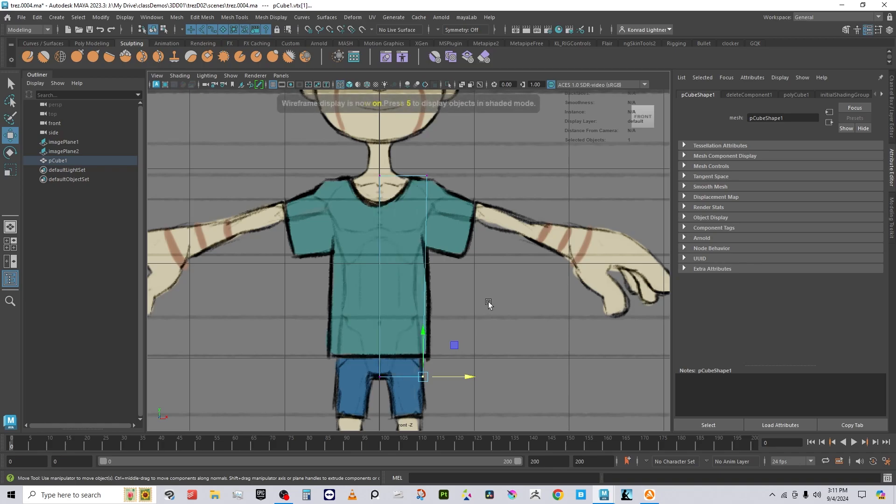
pyautogui.press('4')
pyautogui.keyDown('alt'); pyautogui.moveTo(442, 312); pyautogui.dragTo(438, 310, button='middle'); pyautogui.keyUp('alt')
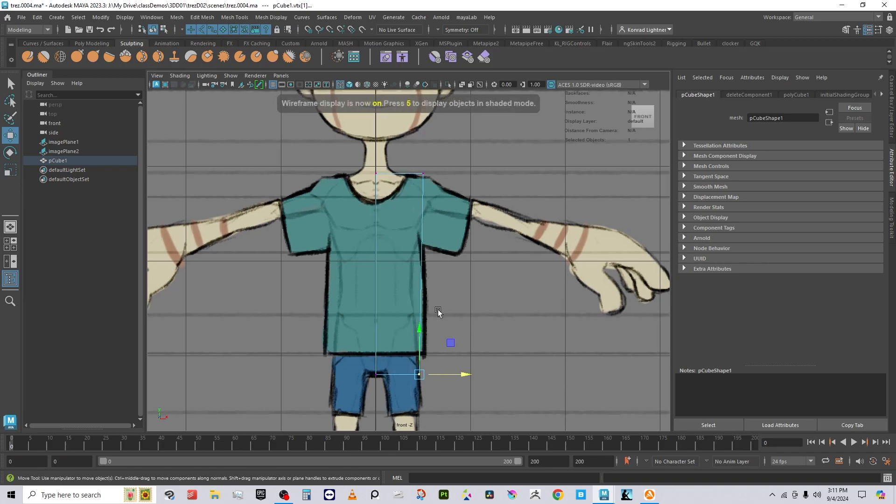
pyautogui.moveTo(421, 186); pyautogui.dragTo(462, 161, button='right')
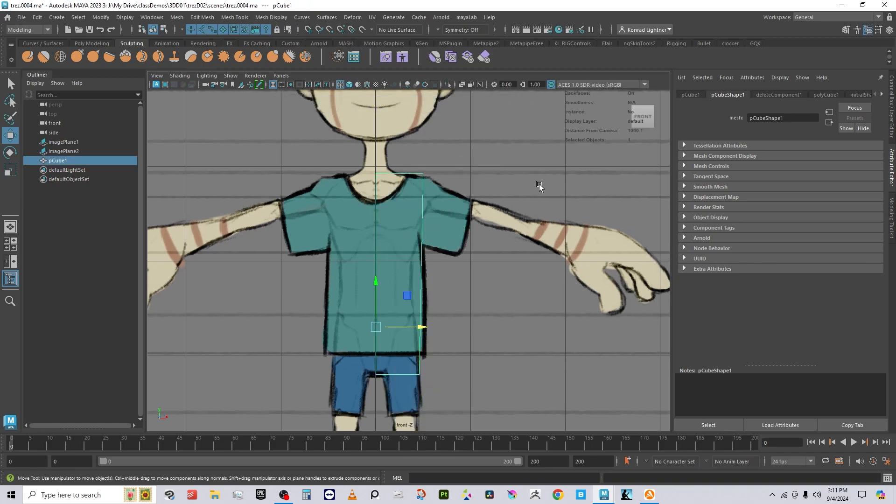
# Step: Switch to the Move tool and select the whole box object
pyautogui.keyDown('shift'); pyautogui.moveTo(539, 185); pyautogui.dragTo(499, 191, button='right'); pyautogui.keyUp('shift')
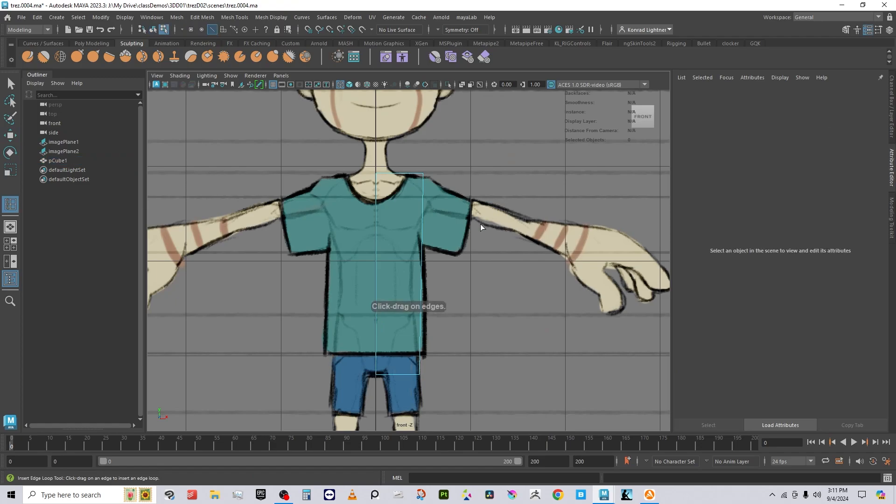
pyautogui.moveTo(508, 239); pyautogui.dragTo(500, 223, button='right')
pyautogui.press('w')
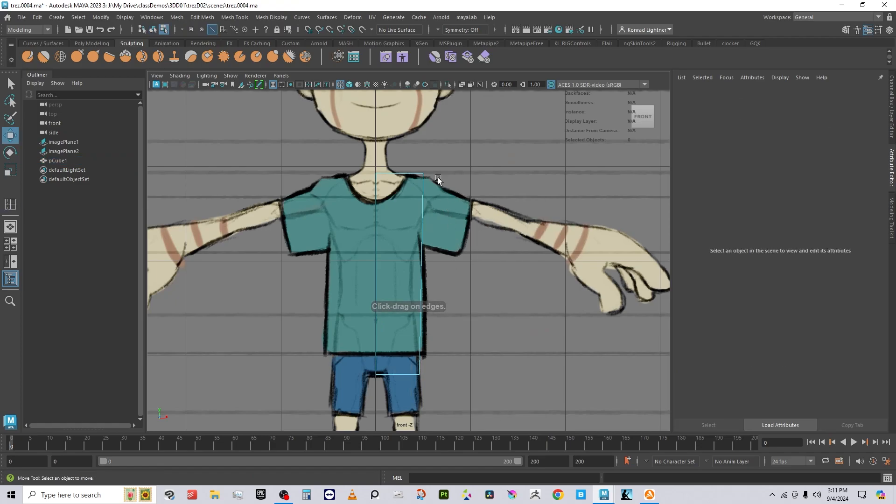
pyautogui.rightClick(423, 180)
pyautogui.moveTo(424, 181); pyautogui.dragTo(468, 167, button='right')
pyautogui.moveTo(465, 200); pyautogui.dragTo(464, 192, button='right')
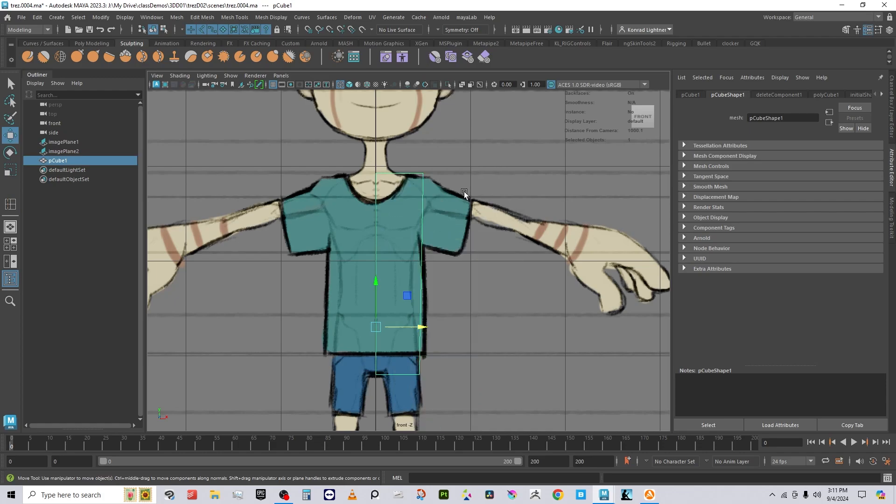
# Step: Reset the Insert Edge Loop Tool to defaults and cut a loop at chest level
pyautogui.keyDown('shift'); pyautogui.rightClick(463, 192); pyautogui.keyUp('shift')
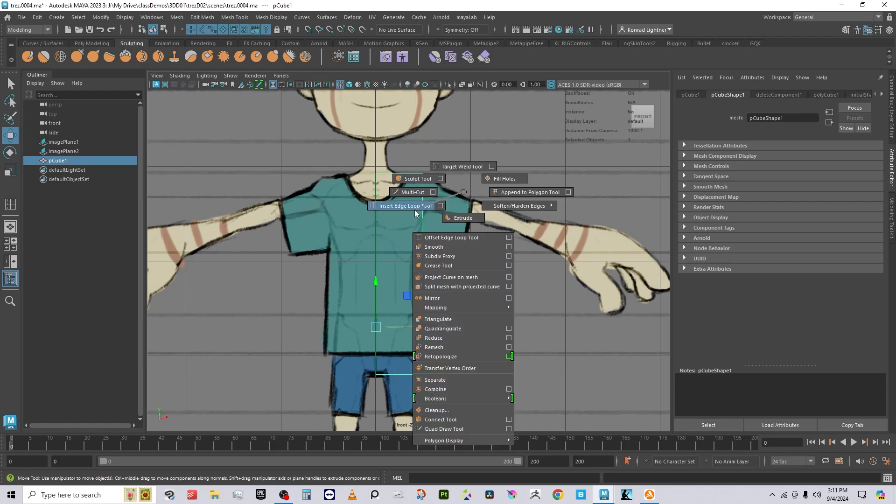
pyautogui.click(426, 204)
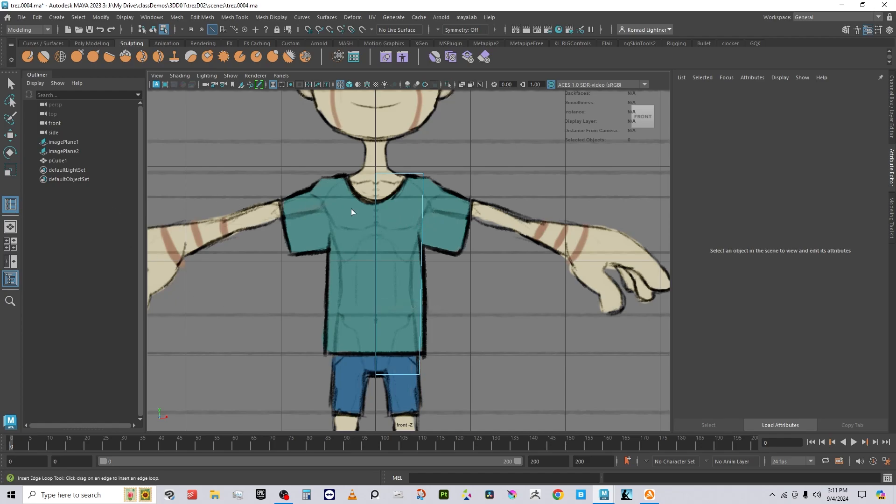
pyautogui.doubleClick(9, 205)
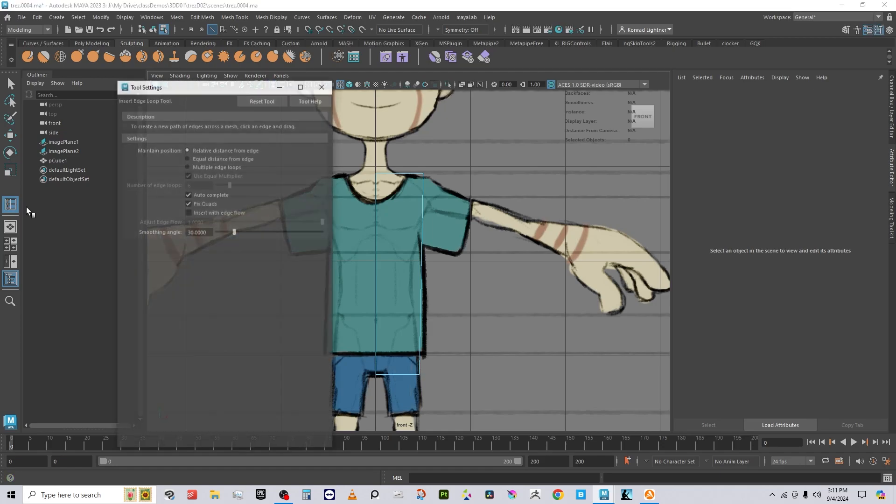
pyautogui.click(270, 101)
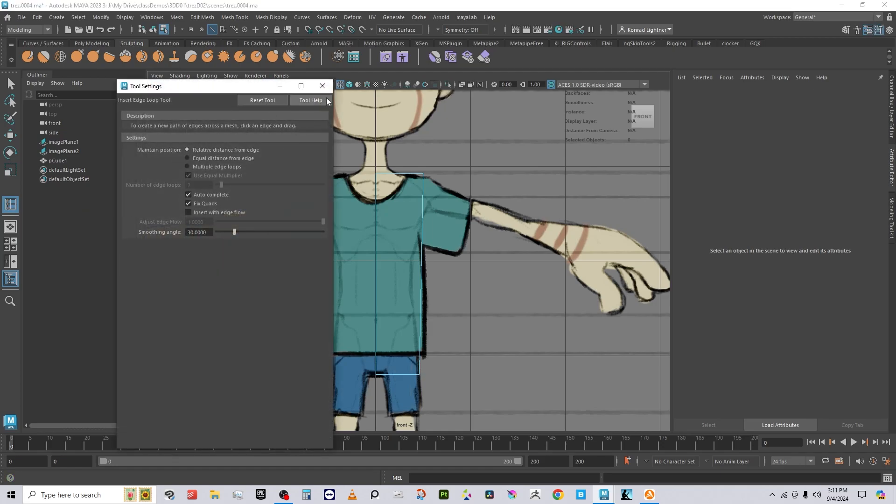
pyautogui.click(323, 86)
pyautogui.doubleClick(9, 207)
pyautogui.click(322, 86)
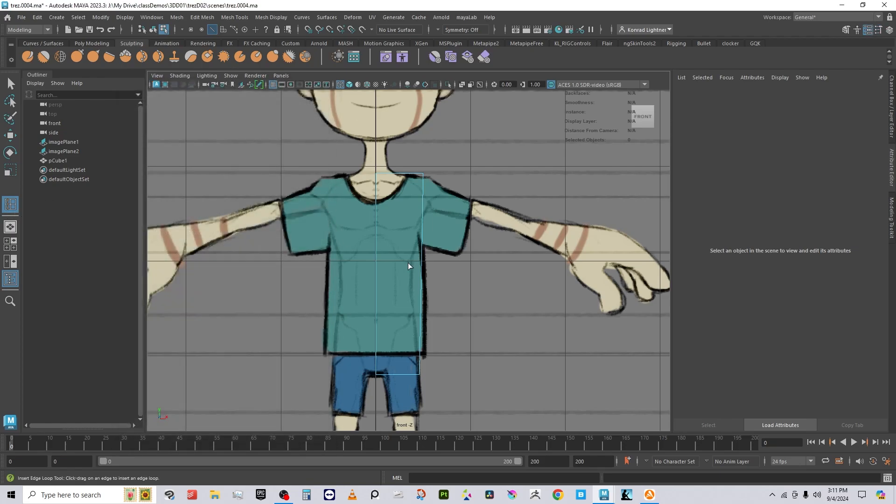
pyautogui.click(423, 211)
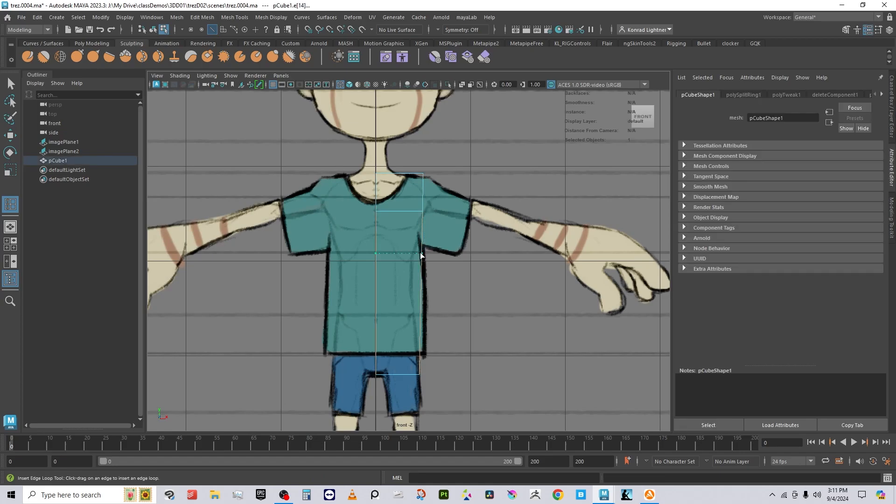
# Step: Add two more horizontal edge loops lower down the torso
pyautogui.click(420, 253)
pyautogui.click(420, 291)
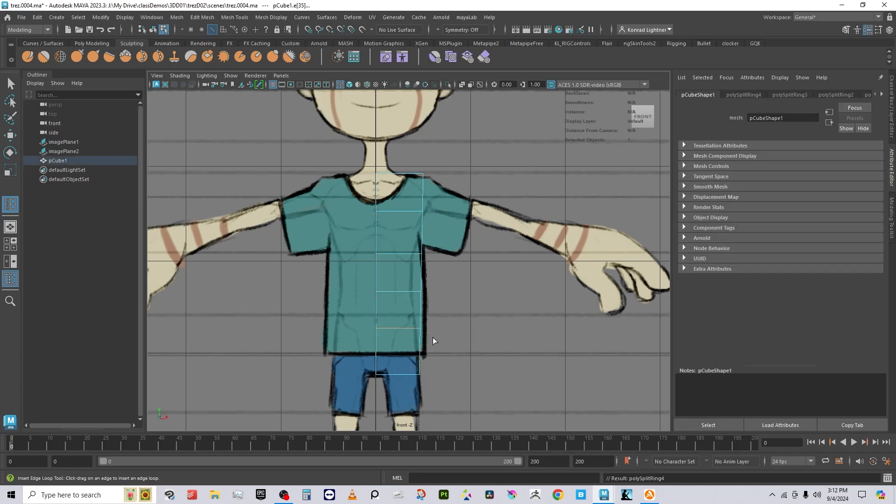
pyautogui.press('w')
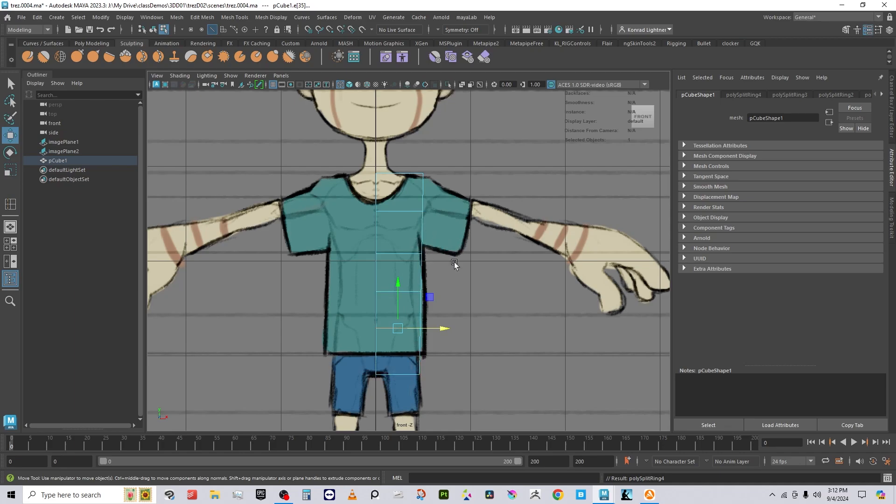
# Step: Widen the shoulder vertices and pull the side and hem vertices to the shirt edge
pyautogui.moveTo(420, 201); pyautogui.dragTo(381, 201, button='right')
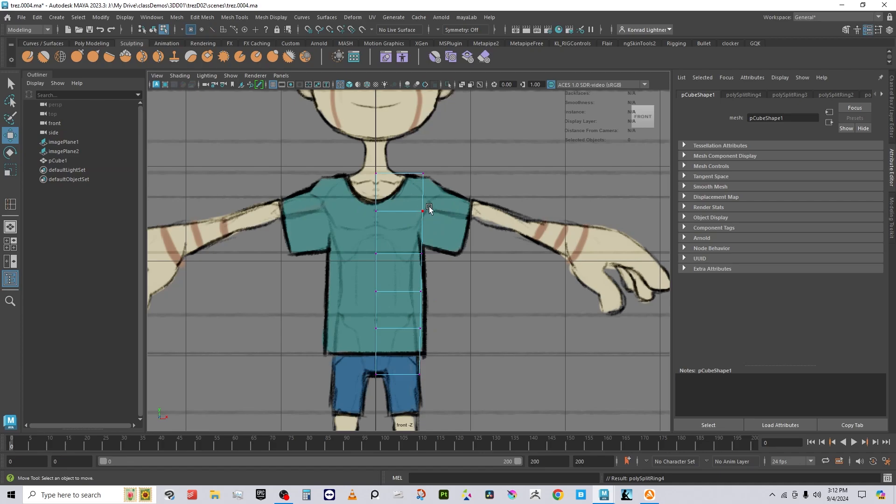
pyautogui.moveTo(401, 202); pyautogui.dragTo(461, 212)
pyautogui.moveTo(407, 243); pyautogui.dragTo(453, 254)
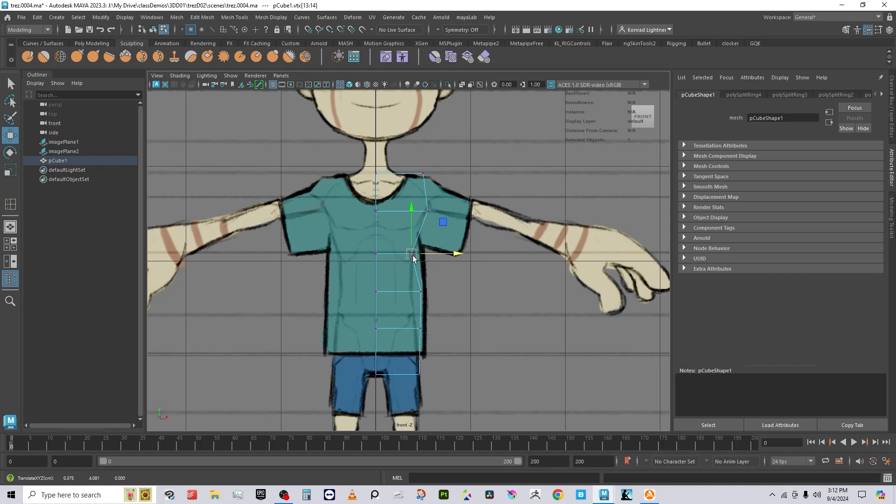
pyautogui.click(422, 292)
pyautogui.moveTo(460, 293); pyautogui.dragTo(449, 292)
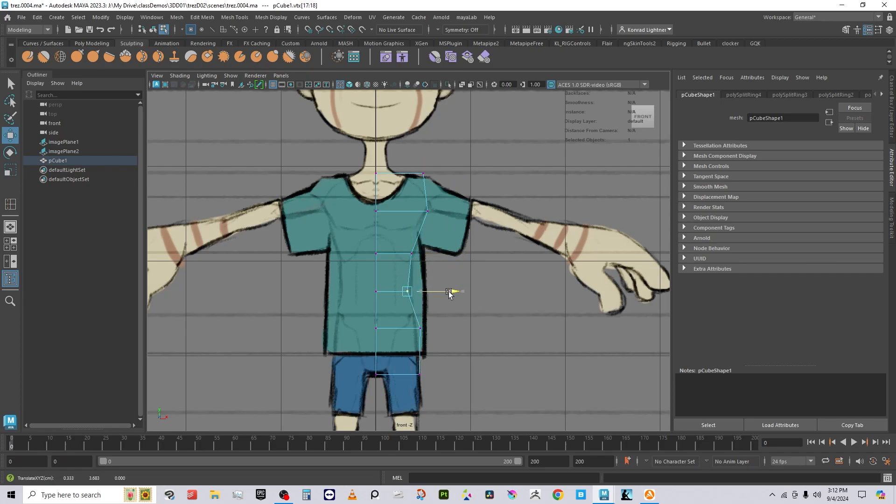
pyautogui.moveTo(448, 339); pyautogui.dragTo(413, 322)
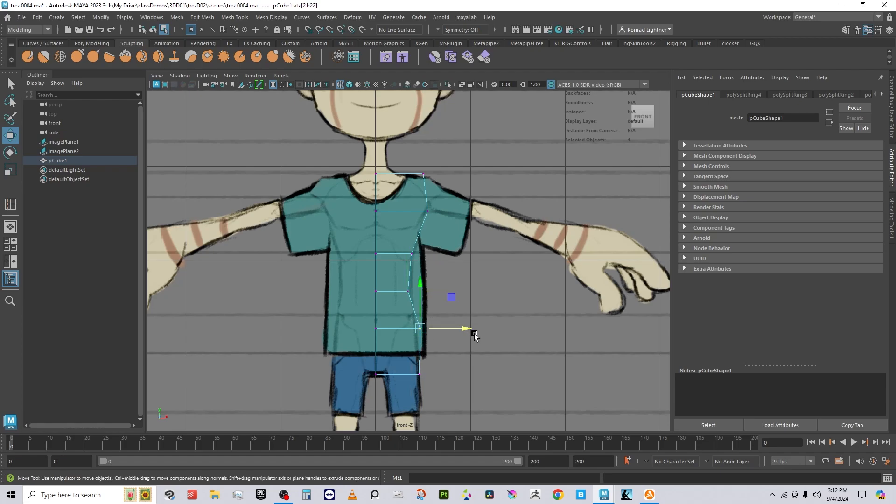
pyautogui.moveTo(475, 336); pyautogui.dragTo(465, 331)
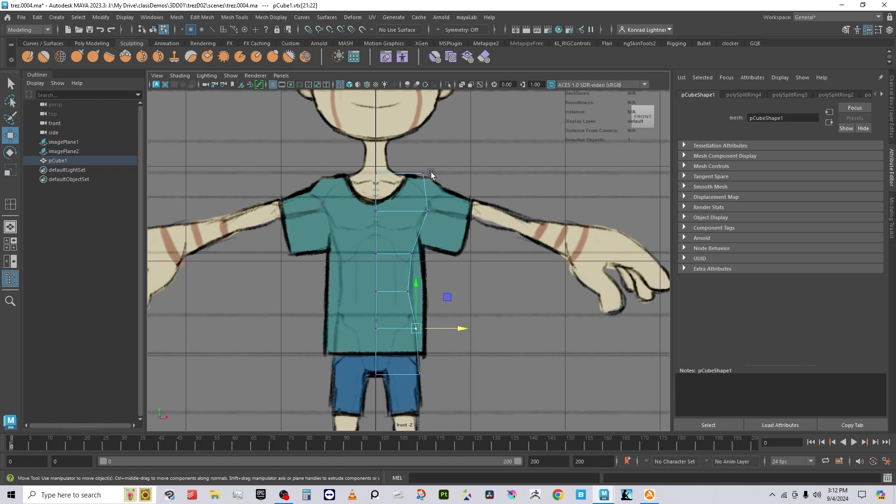
# Step: Reselect the whole torso mesh and recenter the front view
pyautogui.click(465, 145)
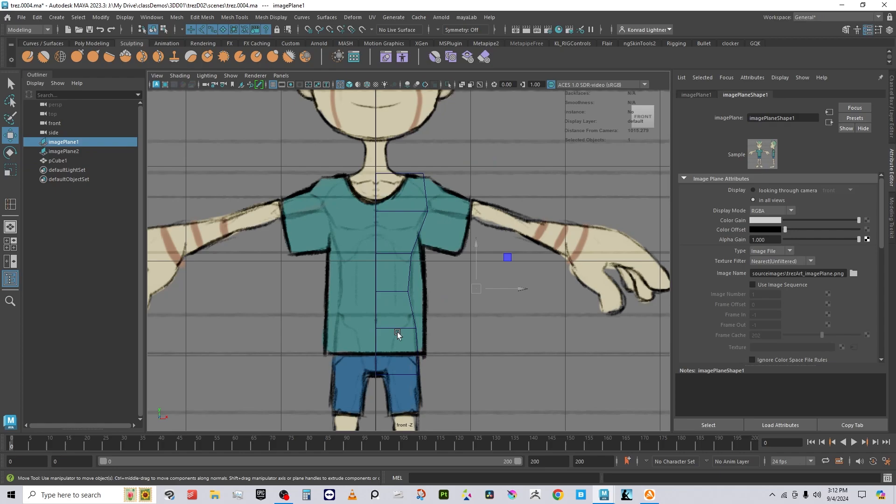
pyautogui.moveTo(395, 330); pyautogui.dragTo(444, 413)
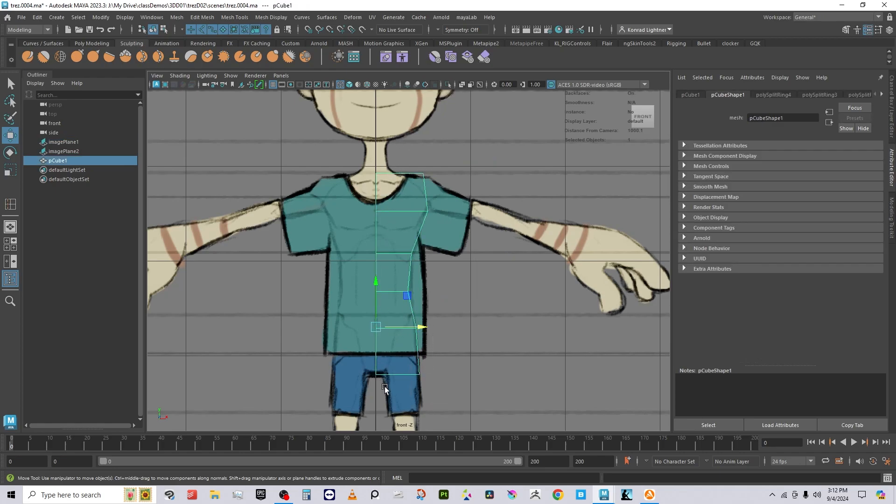
pyautogui.keyDown('alt'); pyautogui.moveTo(413, 401); pyautogui.dragTo(390, 351, button='middle'); pyautogui.keyUp('alt')
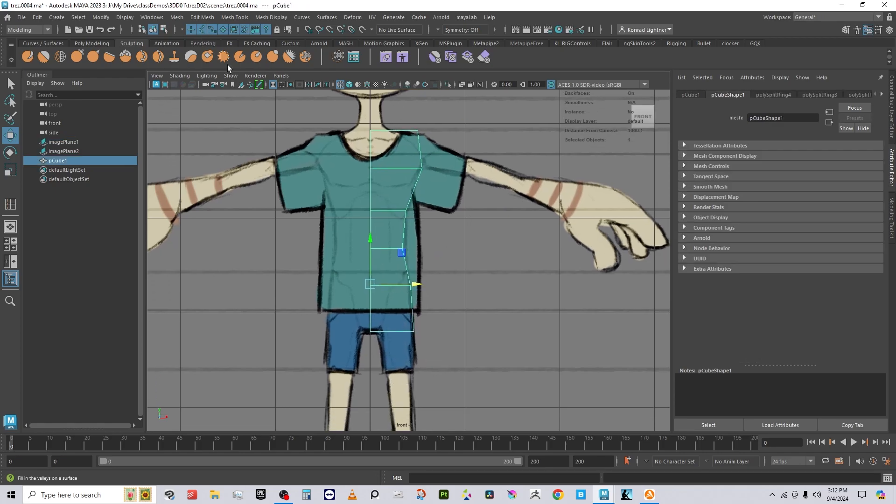
pyautogui.click(281, 75)
# Step: Switch to the side view and pull the torso's back vertices in to the shirt
pyautogui.moveTo(321, 88)
pyautogui.moveTo(318, 103)
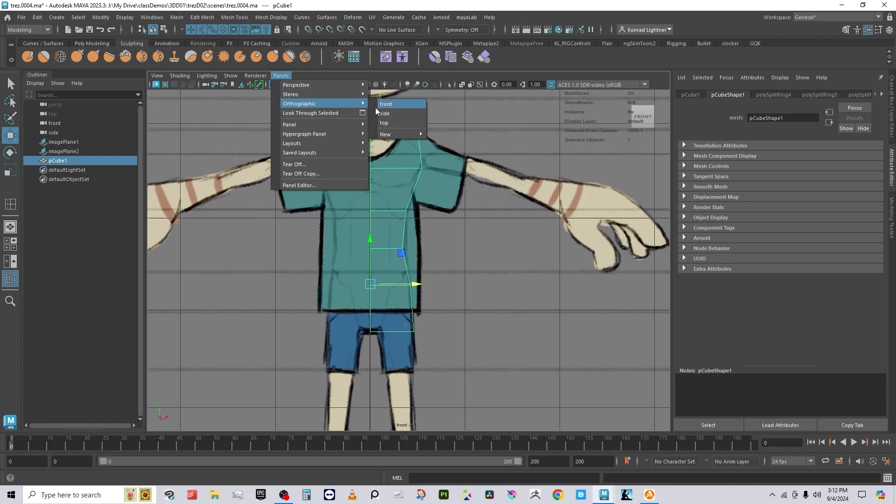
pyautogui.click(386, 114)
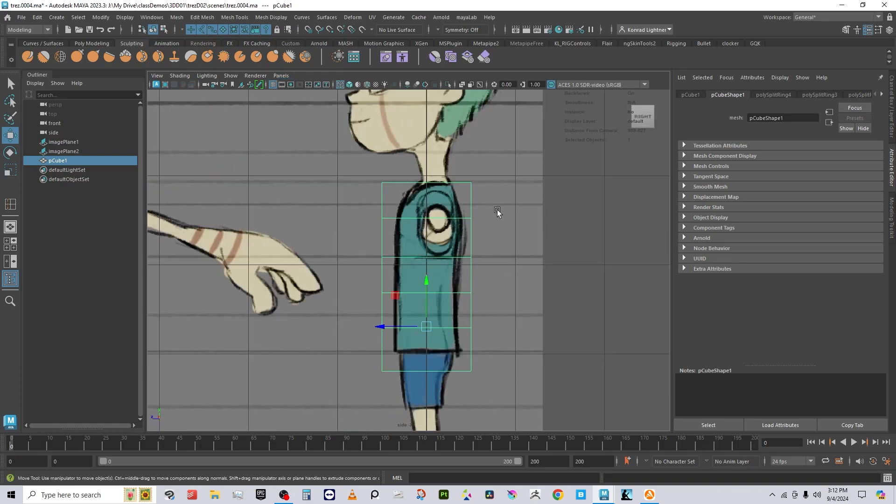
pyautogui.rightClick(469, 183)
pyautogui.moveTo(468, 184); pyautogui.dragTo(422, 183, button='right')
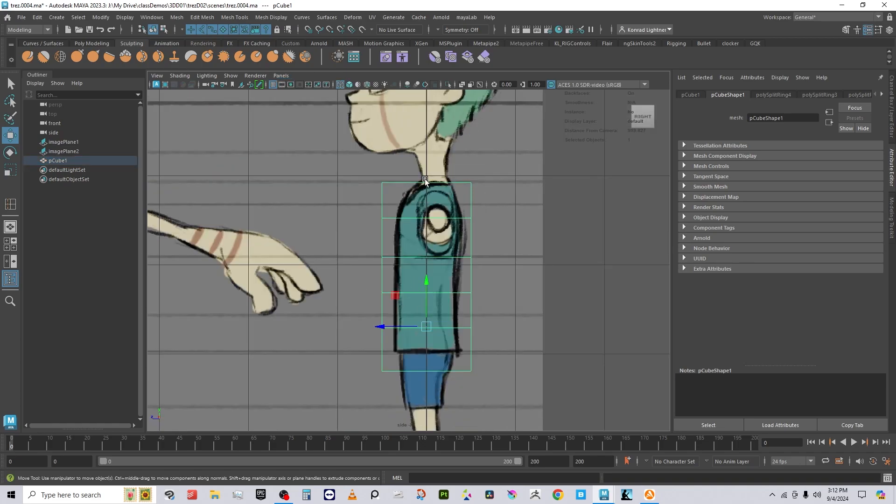
pyautogui.moveTo(355, 161); pyautogui.dragTo(399, 434)
pyautogui.moveTo(341, 314); pyautogui.dragTo(352, 318)
pyautogui.moveTo(410, 395); pyautogui.dragTo(364, 350)
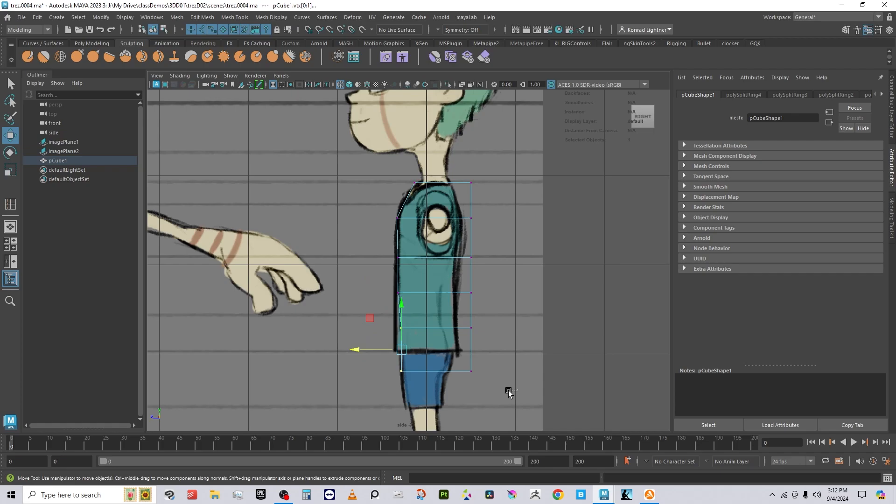
# Step: Move the lower, mid-chest and chest front vertices back onto the shirt profile
pyautogui.moveTo(509, 392); pyautogui.dragTo(462, 312)
pyautogui.moveTo(423, 351); pyautogui.dragTo(401, 353)
pyautogui.click(440, 290)
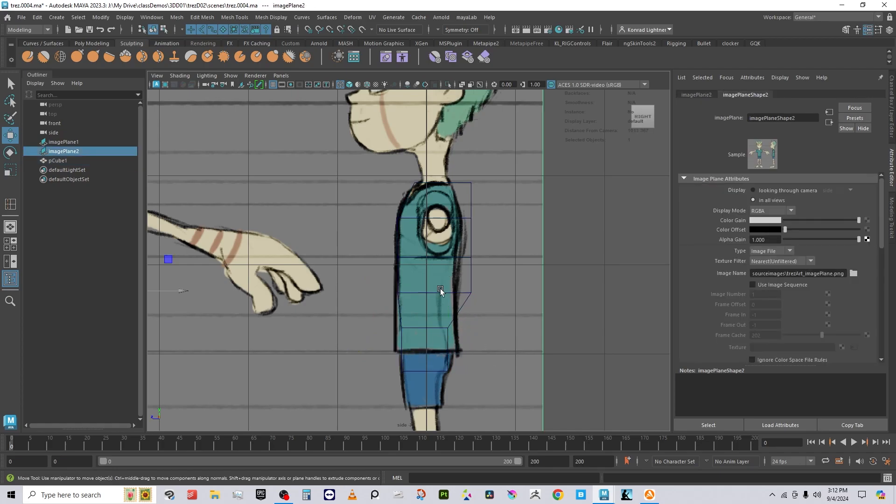
pyautogui.hotkey('ctrl', 'z')
pyautogui.moveTo(480, 289); pyautogui.dragTo(406, 296)
pyautogui.moveTo(505, 275); pyautogui.dragTo(452, 257)
pyautogui.moveTo(457, 197); pyautogui.dragTo(435, 224)
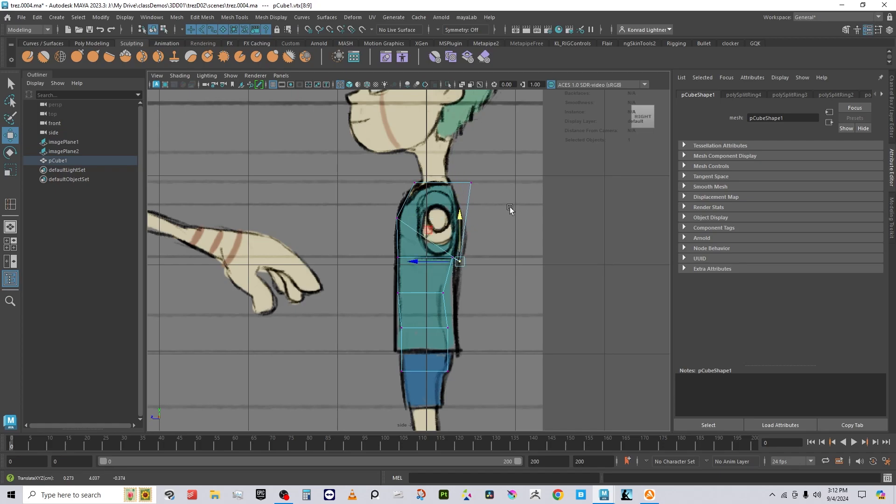
# Step: Adjust the shoulder-top and waist vertices to the side profile
pyautogui.moveTo(507, 208); pyautogui.dragTo(416, 191)
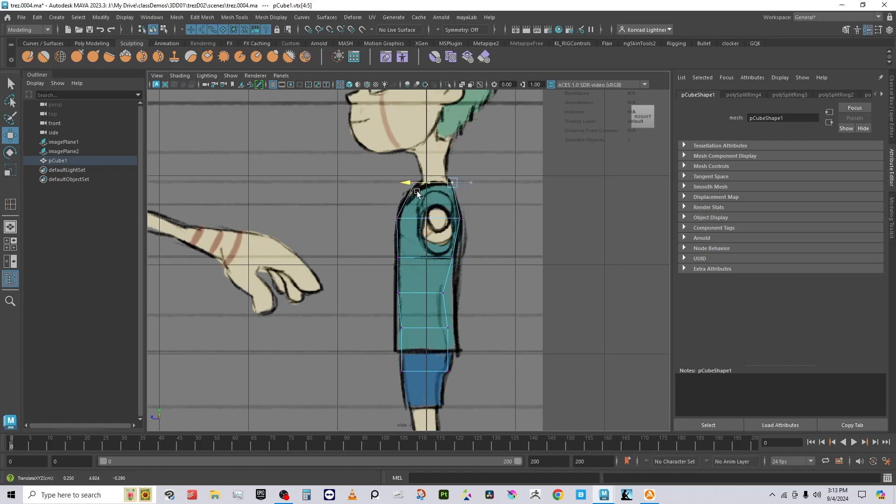
pyautogui.keyDown('alt'); pyautogui.moveTo(445, 349); pyautogui.dragTo(449, 263, button='middle'); pyautogui.keyUp('alt')
pyautogui.moveTo(457, 260)
pyautogui.mouseDown(button='right')
pyautogui.moveTo(468, 250)
pyautogui.moveTo(460, 256)
pyautogui.mouseUp(button='right')
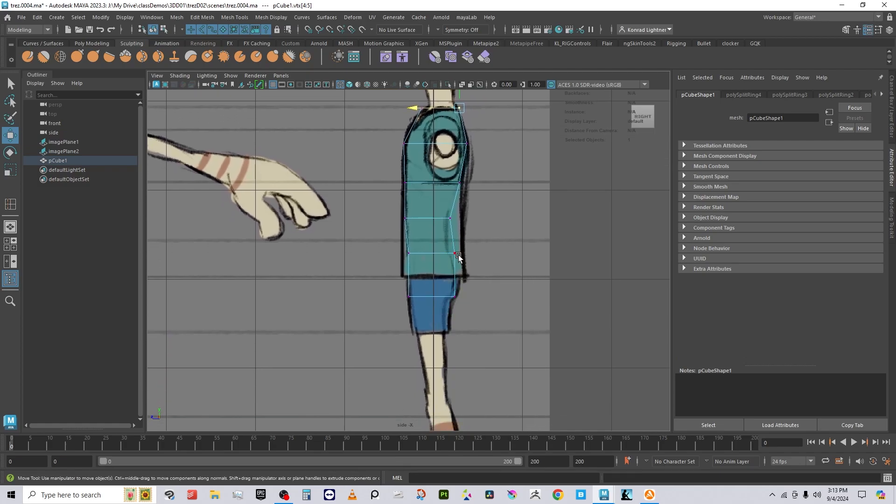
pyautogui.moveTo(427, 242)
pyautogui.mouseDown()
pyautogui.moveTo(483, 264)
pyautogui.moveTo(422, 255)
pyautogui.mouseUp()
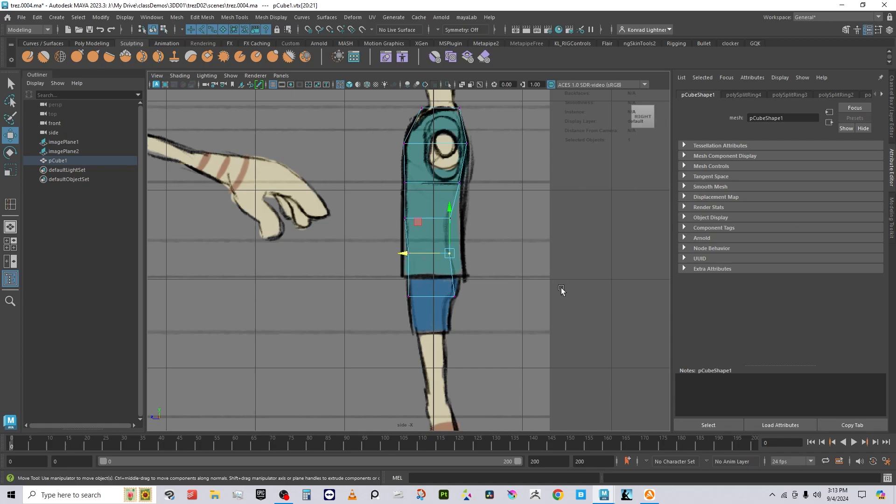
pyautogui.keyDown('alt'); pyautogui.moveTo(483, 279); pyautogui.dragTo(418, 351, button='middle'); pyautogui.keyUp('alt')
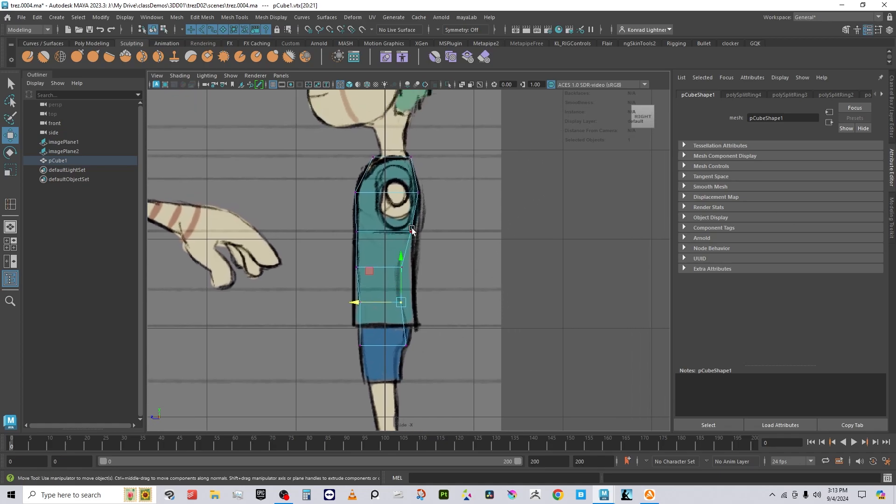
pyautogui.moveTo(411, 230); pyautogui.dragTo(476, 186, button='right')
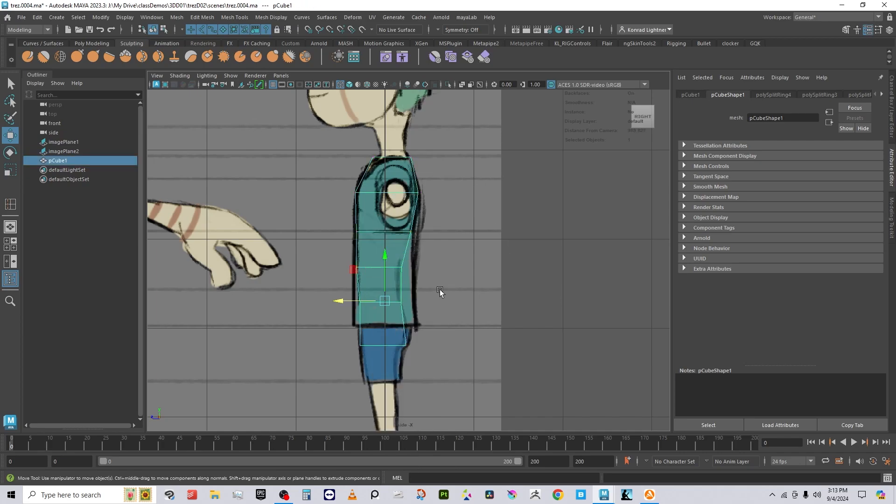
# Step: Insert an edge loop at the waist and shift its vertices slightly forward
pyautogui.keyDown('alt'); pyautogui.moveTo(439, 291); pyautogui.dragTo(449, 223, button='middle'); pyautogui.keyUp('alt')
pyautogui.keyDown('shift'); pyautogui.moveTo(480, 241); pyautogui.dragTo(371, 219, button='right'); pyautogui.keyUp('shift')
pyautogui.click(418, 275)
pyautogui.press('w')
pyautogui.moveTo(406, 266); pyautogui.dragTo(434, 285)
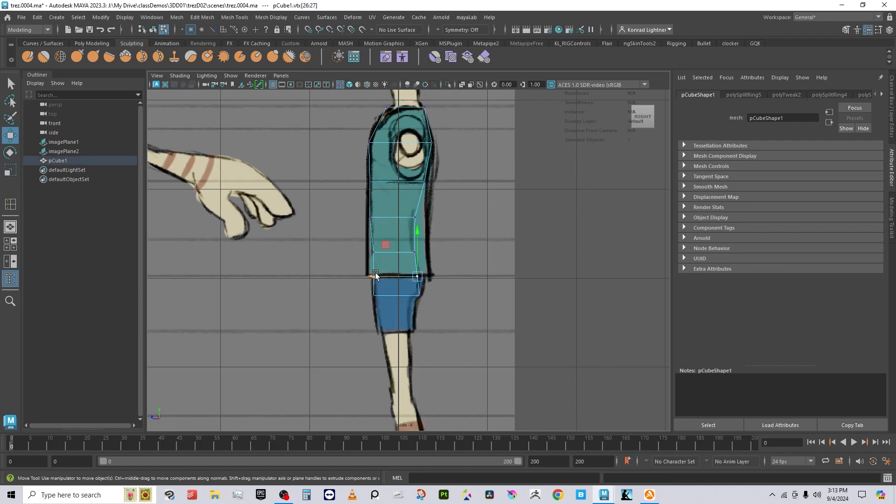
pyautogui.moveTo(375, 276); pyautogui.dragTo(369, 296)
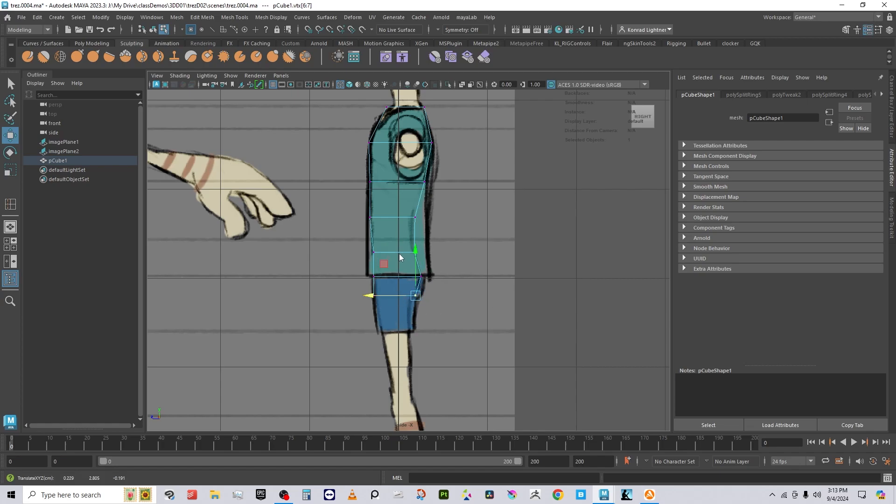
pyautogui.moveTo(399, 219); pyautogui.dragTo(443, 205, button='right')
pyautogui.click(473, 293)
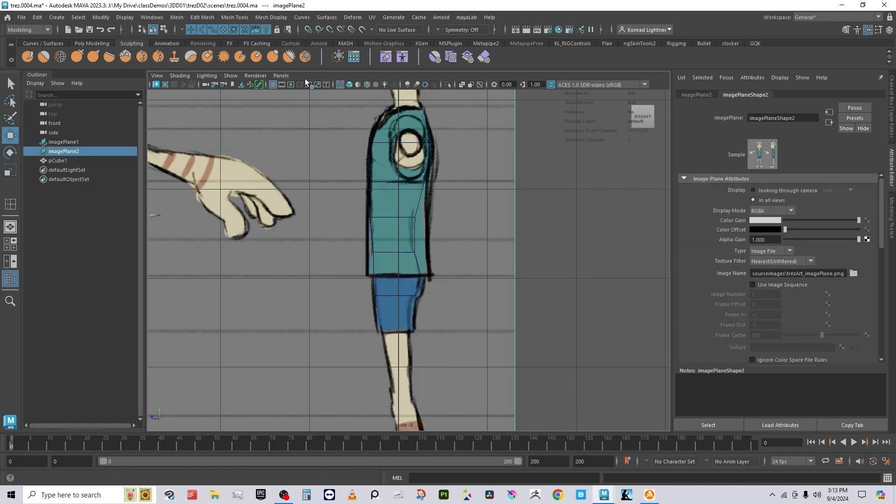
pyautogui.click(281, 75)
# Step: In the front view, try a vertical edge loop down the torso, then undo it
pyautogui.moveTo(345, 103)
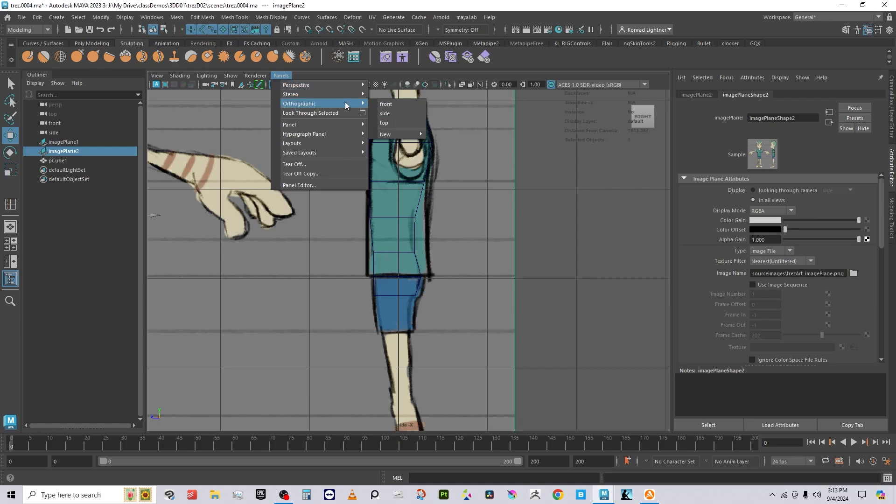
pyautogui.click(386, 102)
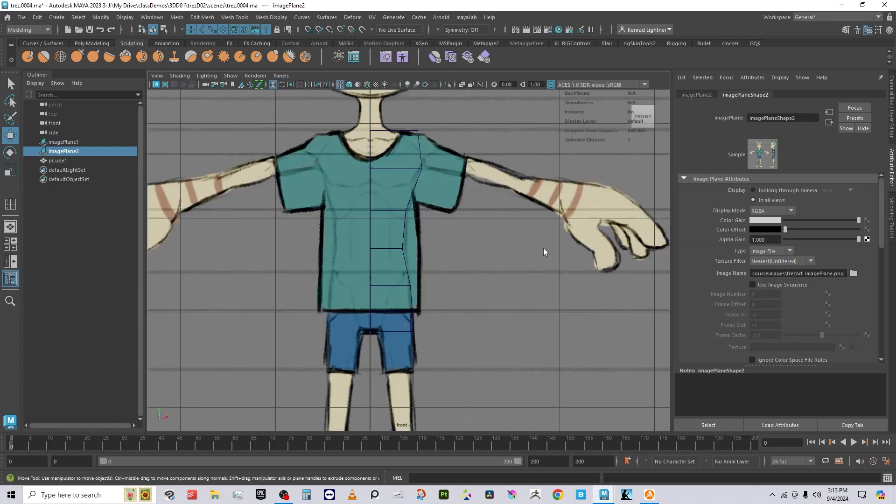
pyautogui.keyDown('shift'); pyautogui.moveTo(544, 252); pyautogui.dragTo(545, 247, button='right'); pyautogui.keyUp('shift')
pyautogui.click(417, 174)
pyautogui.keyDown('shift'); pyautogui.moveTo(444, 170); pyautogui.dragTo(411, 183, button='right'); pyautogui.keyUp('shift')
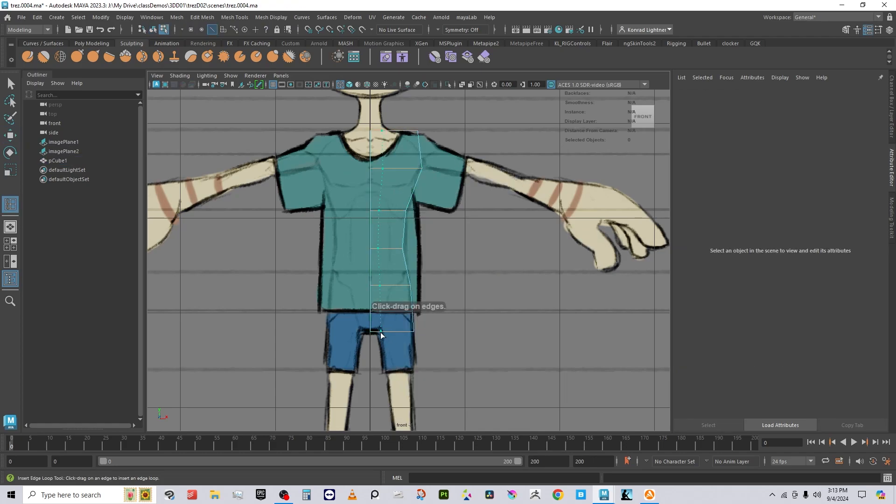
pyautogui.click(381, 332)
pyautogui.press('w')
pyautogui.press('r')
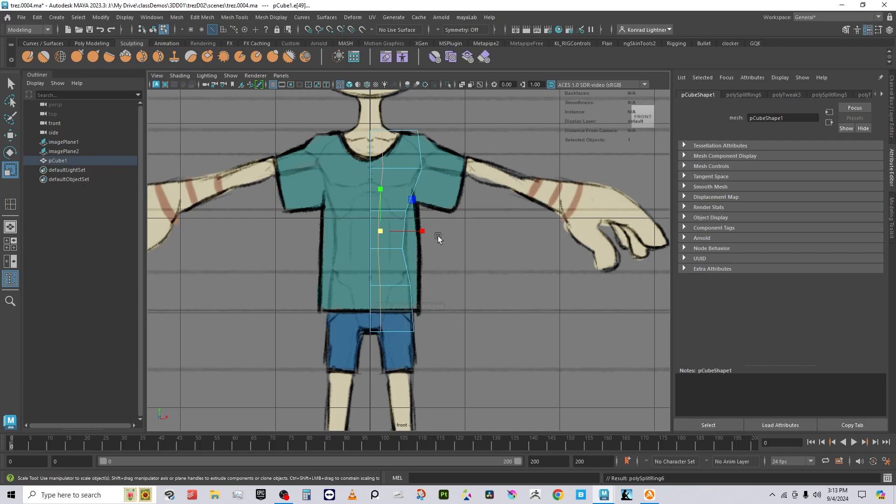
pyautogui.press('w')
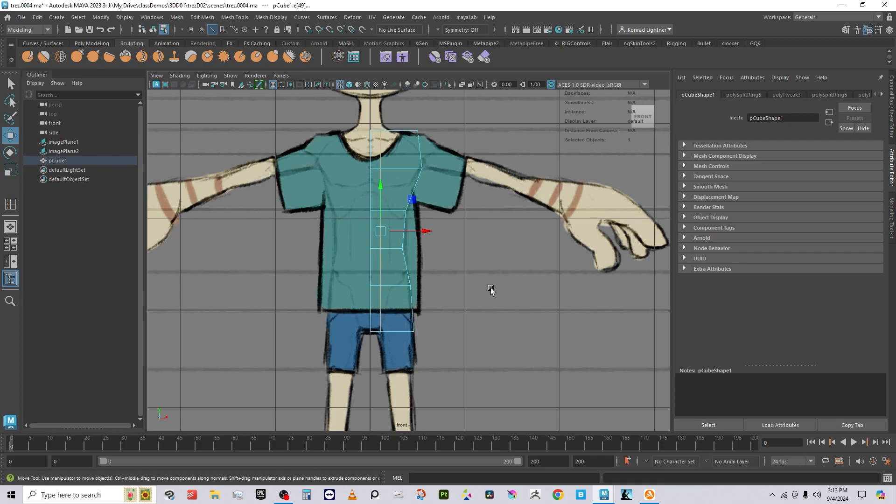
pyautogui.press('e')
pyautogui.press('r')
pyautogui.hotkey('ctrl', 'z')
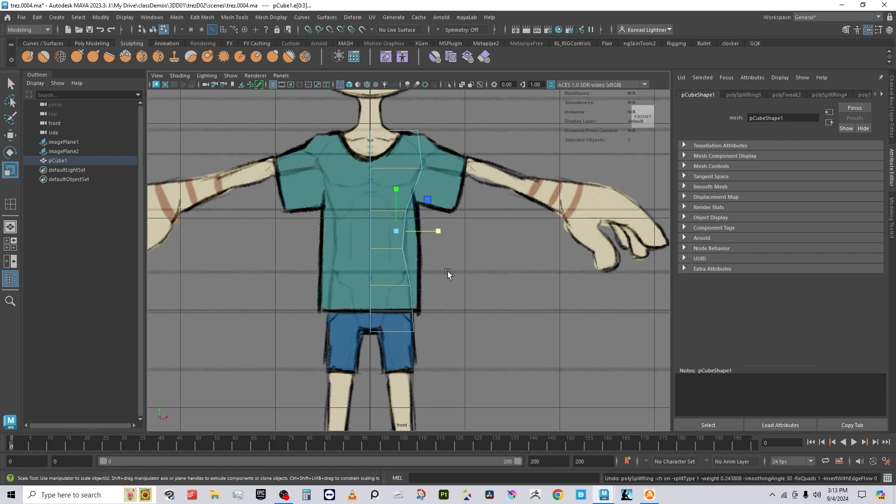
# Step: Insert a vertical edge loop down the torso centre
pyautogui.moveTo(376, 250); pyautogui.dragTo(448, 194, button='right')
pyautogui.moveTo(415, 159); pyautogui.dragTo(463, 126, button='right')
pyautogui.moveTo(378, 176); pyautogui.dragTo(456, 118, button='right')
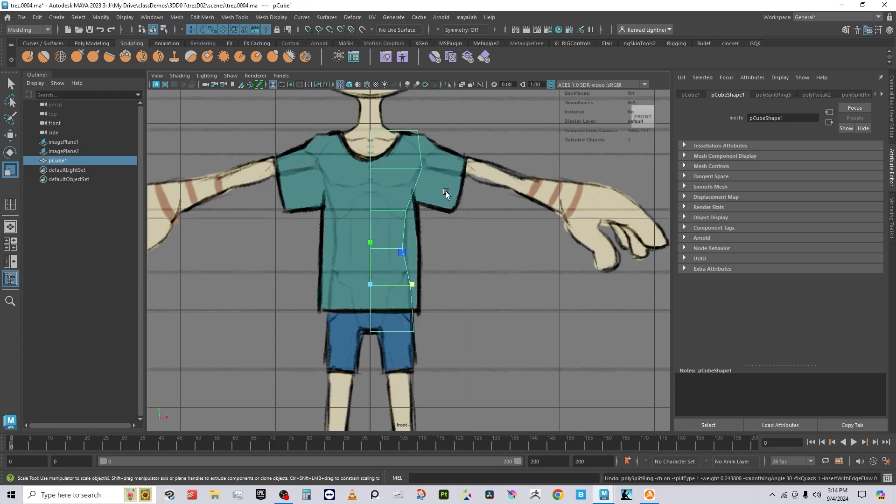
pyautogui.keyDown('shift'); pyautogui.moveTo(446, 193); pyautogui.dragTo(416, 200, button='right'); pyautogui.keyUp('shift')
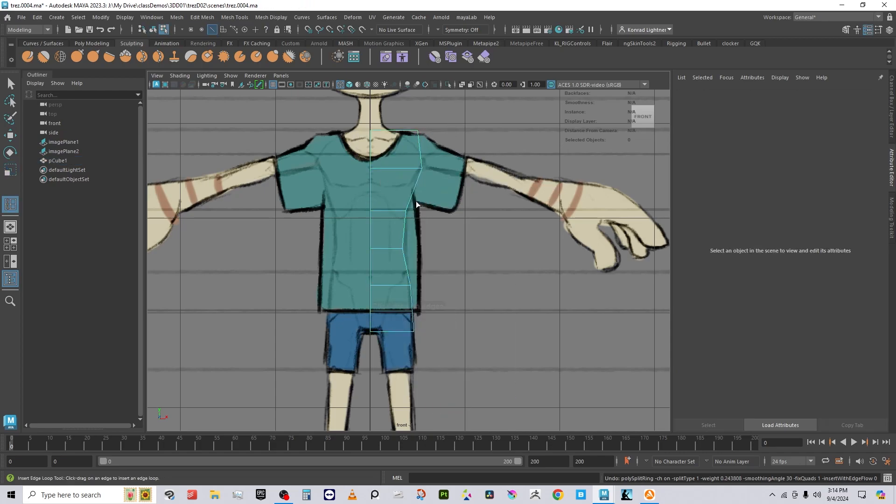
pyautogui.click(383, 249)
# Step: Scale the centre loop flat in X and nudge it slightly left
pyautogui.press('e')
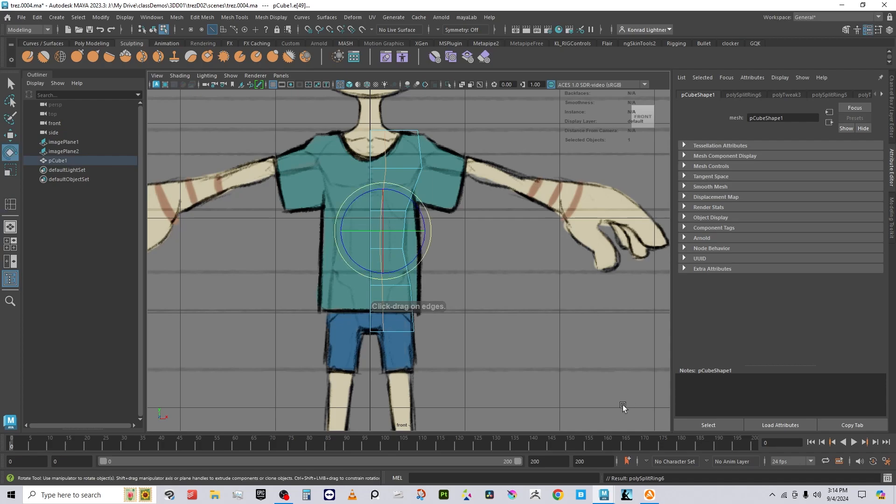
pyautogui.press('r')
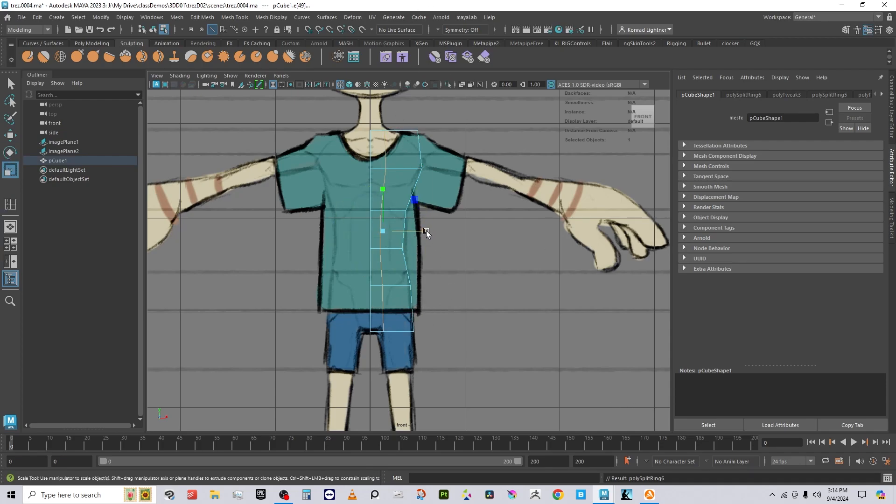
pyautogui.moveTo(425, 231); pyautogui.dragTo(373, 230)
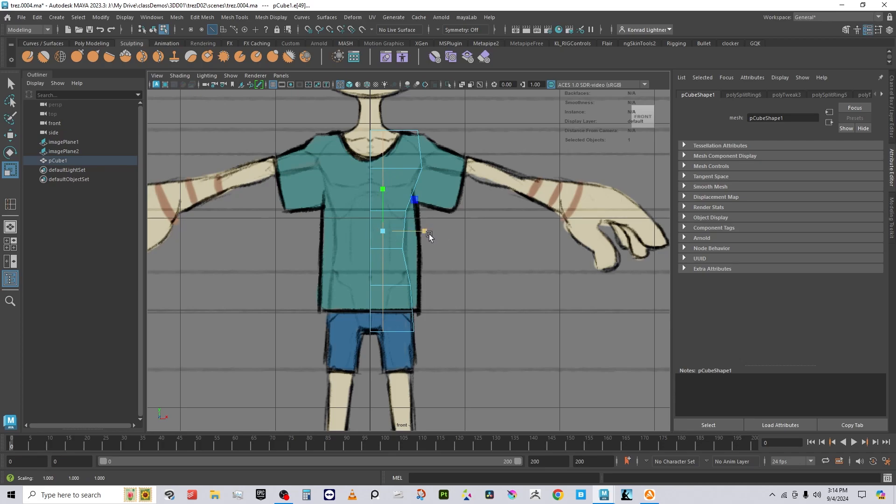
pyautogui.press('w')
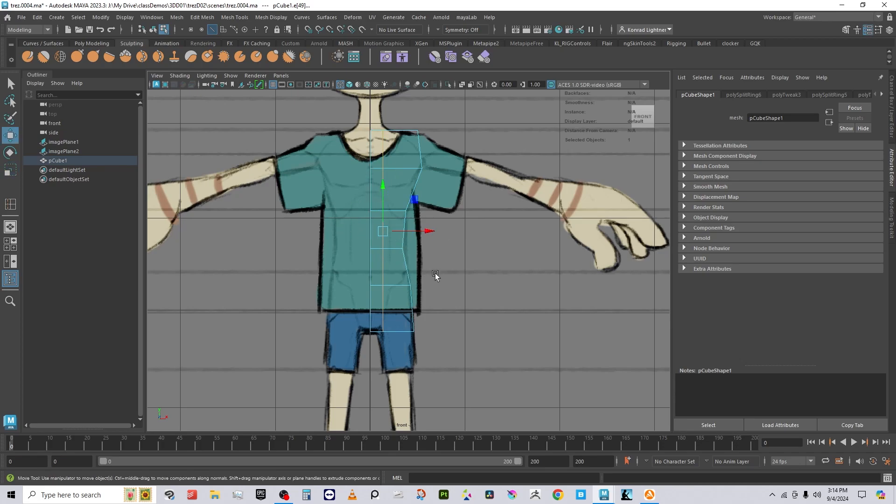
pyautogui.moveTo(428, 231); pyautogui.dragTo(425, 231)
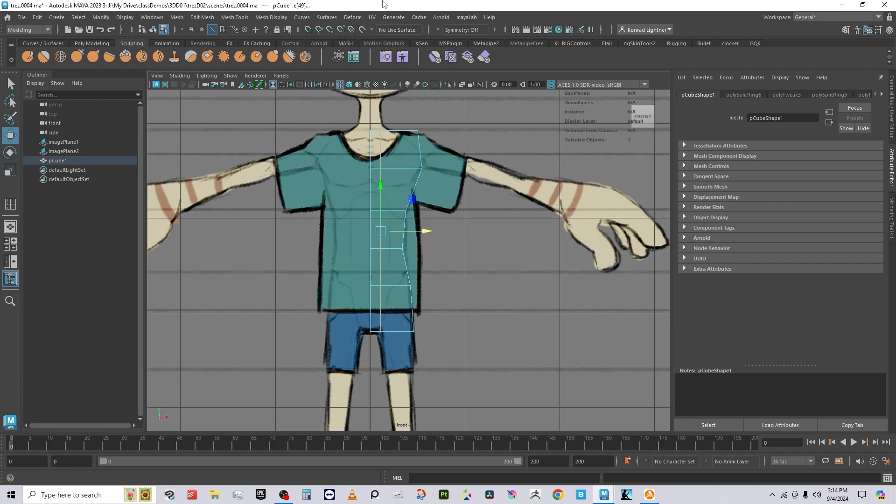
pyautogui.click(281, 75)
# Step: In the perspective view, extrude the torso's bottom face and pull it downward
pyautogui.moveTo(353, 85)
pyautogui.click(389, 87)
pyautogui.keyDown('alt'); pyautogui.moveTo(464, 346); pyautogui.dragTo(427, 214); pyautogui.keyUp('alt')
pyautogui.moveTo(427, 214); pyautogui.dragTo(428, 237, button='right')
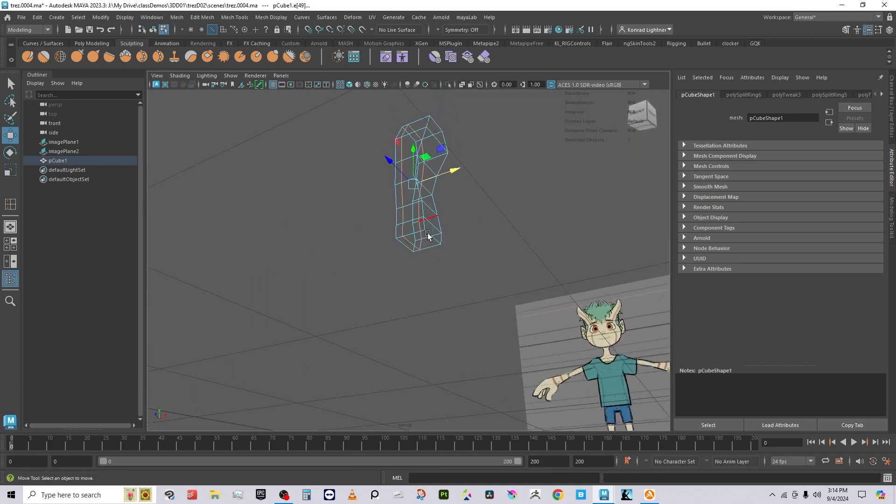
pyautogui.click(423, 240)
pyautogui.keyDown('alt'); pyautogui.moveTo(553, 334); pyautogui.dragTo(458, 343); pyautogui.keyUp('alt')
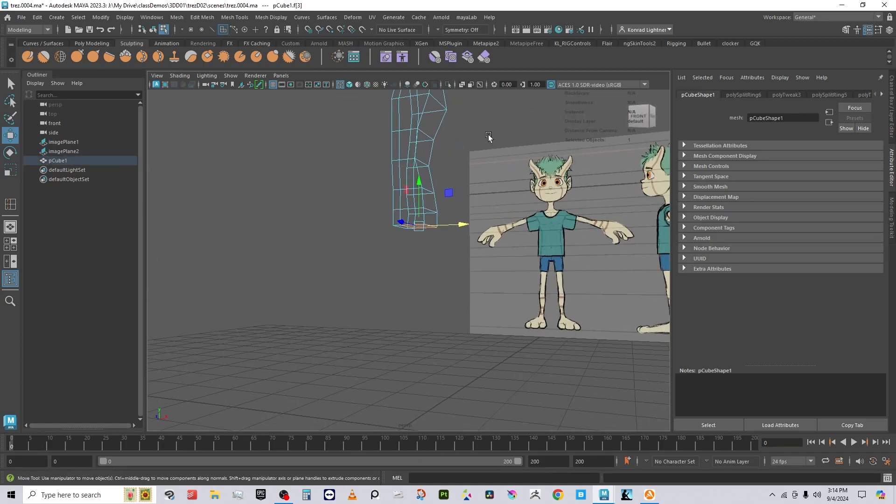
pyautogui.keyDown('shift'); pyautogui.moveTo(489, 135); pyautogui.dragTo(488, 166, button='right'); pyautogui.keyUp('shift')
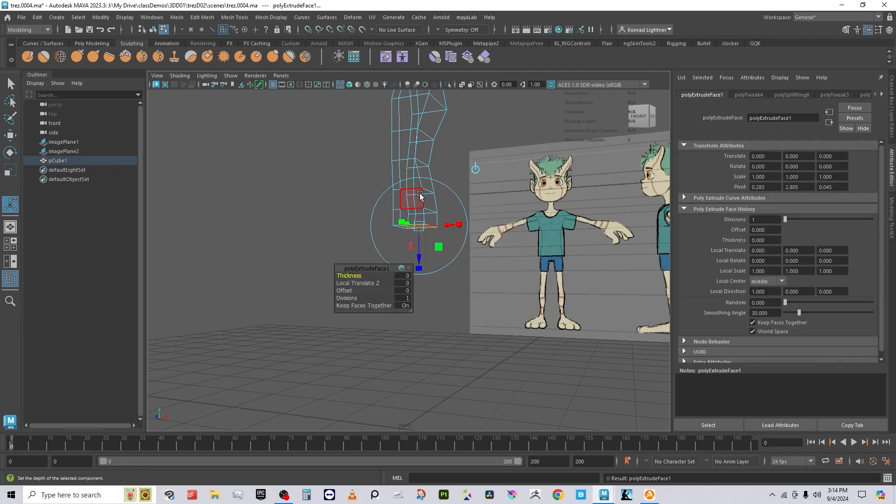
pyautogui.moveTo(419, 257); pyautogui.dragTo(414, 418)
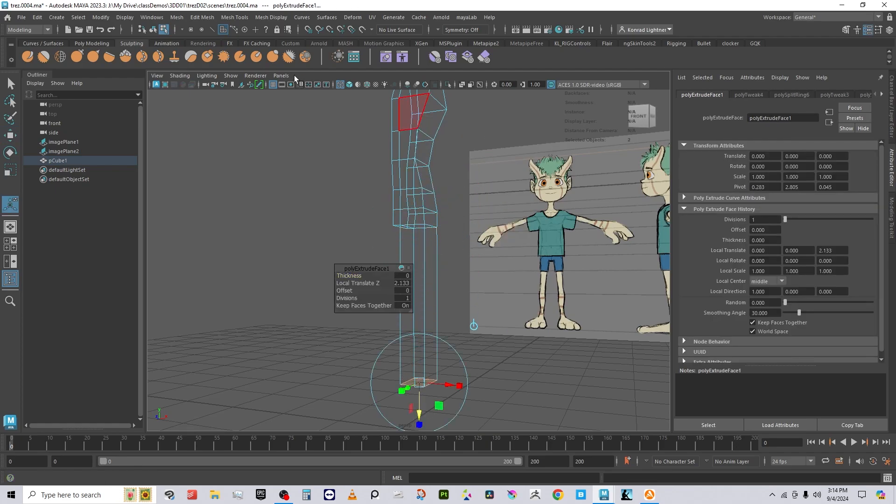
# Step: In the front view, drag the extruded leg face down to the reference foot and line it up
pyautogui.click(281, 76)
pyautogui.moveTo(314, 105)
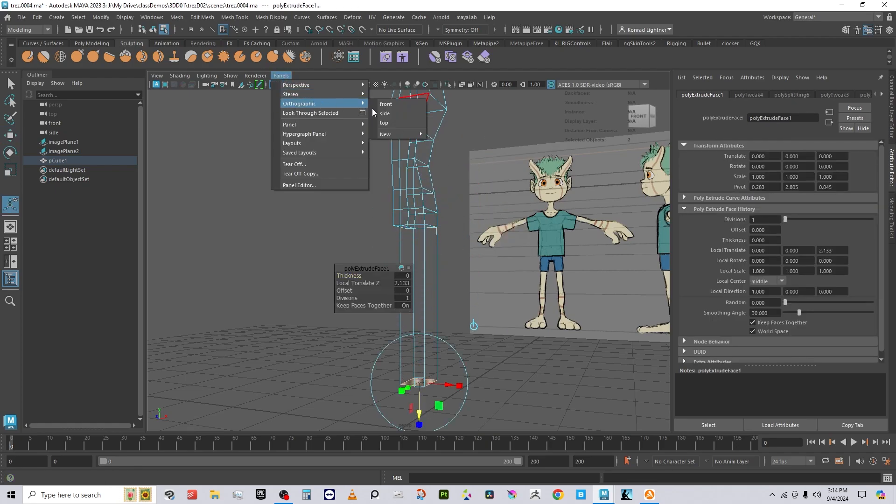
pyautogui.click(395, 114)
pyautogui.keyDown('alt'); pyautogui.moveTo(374, 252); pyautogui.dragTo(373, 86, button='middle'); pyautogui.keyUp('alt')
pyautogui.keyDown('alt'); pyautogui.moveTo(391, 314); pyautogui.dragTo(369, 194, button='middle'); pyautogui.keyUp('alt')
pyautogui.keyDown('alt'); pyautogui.moveTo(417, 303); pyautogui.dragTo(447, 312, button='right'); pyautogui.keyUp('alt')
pyautogui.moveTo(386, 269); pyautogui.dragTo(546, 265)
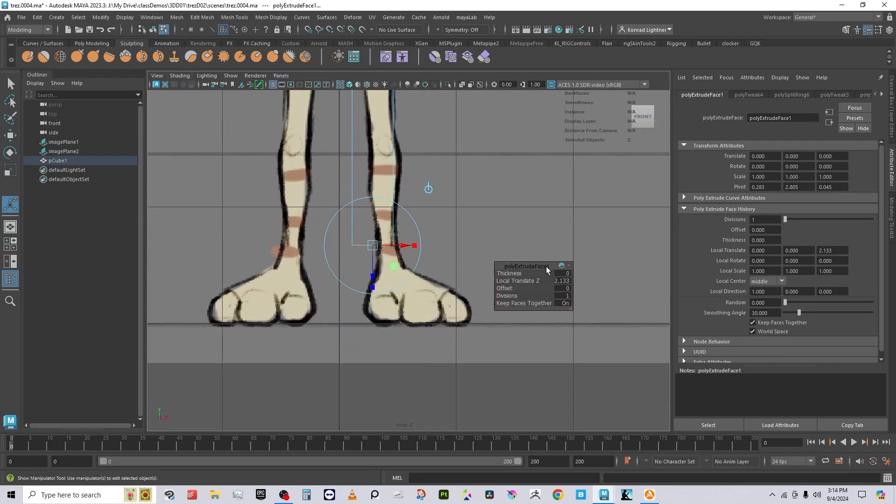
pyautogui.moveTo(373, 274); pyautogui.dragTo(370, 361)
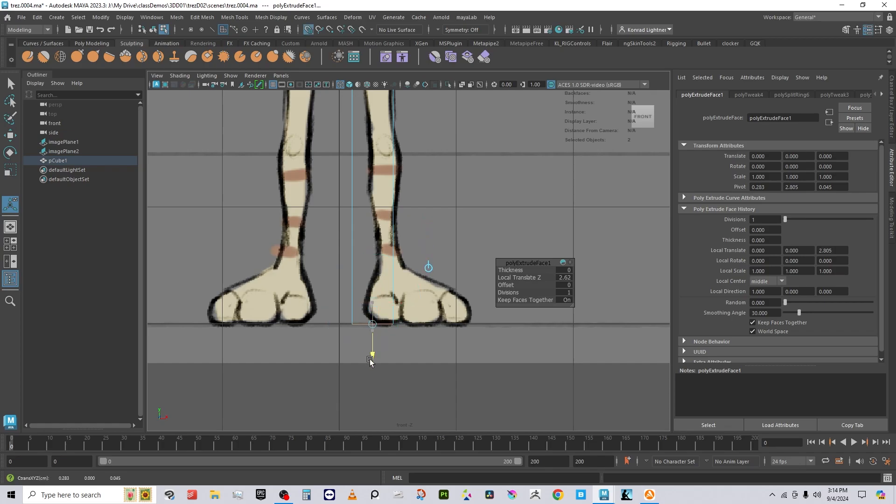
pyautogui.scroll(-4, 372, 368)
pyautogui.scroll(4, 407, 324)
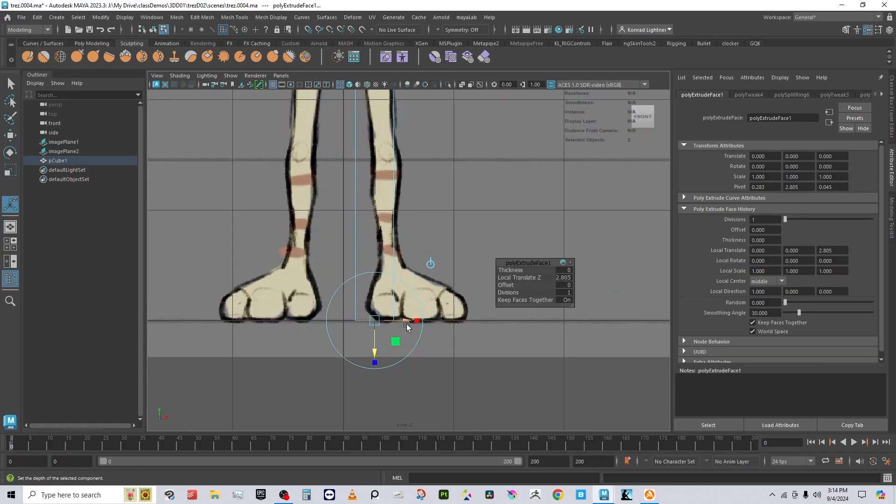
pyautogui.moveTo(398, 322); pyautogui.dragTo(421, 326)
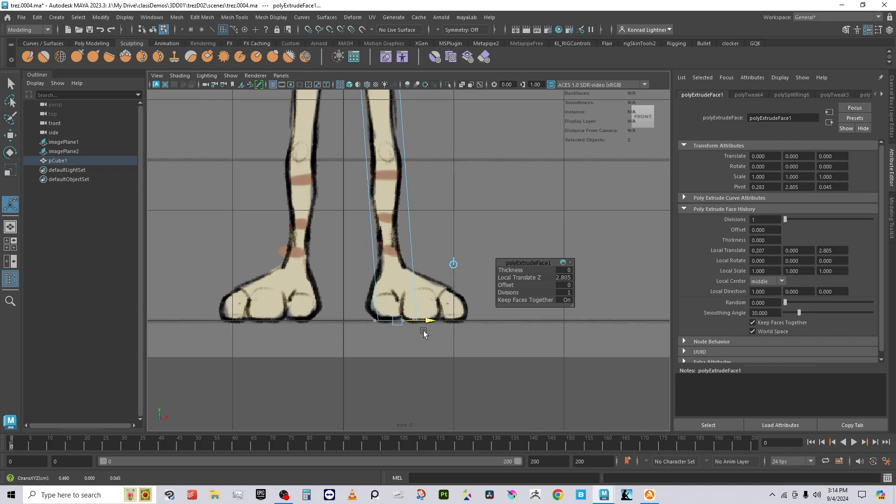
pyautogui.keyDown('alt'); pyautogui.moveTo(393, 215); pyautogui.dragTo(382, 335, button='middle'); pyautogui.keyUp('alt')
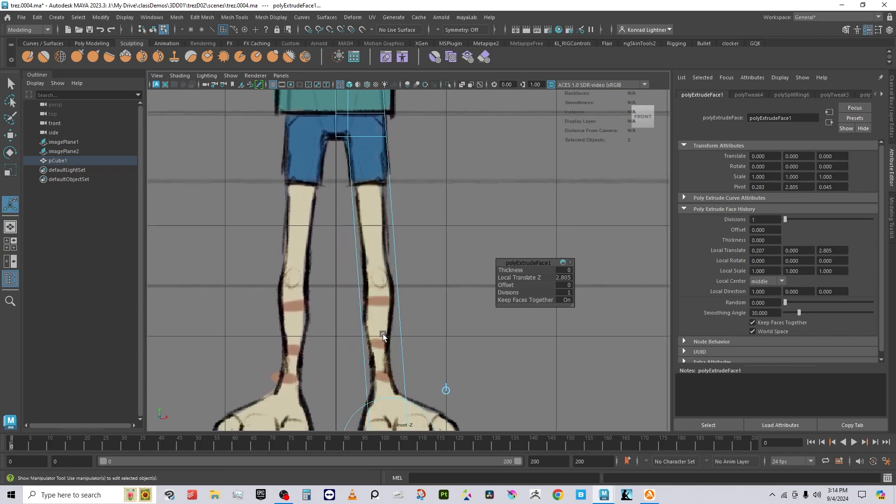
pyautogui.moveTo(390, 220); pyautogui.dragTo(458, 203, button='right')
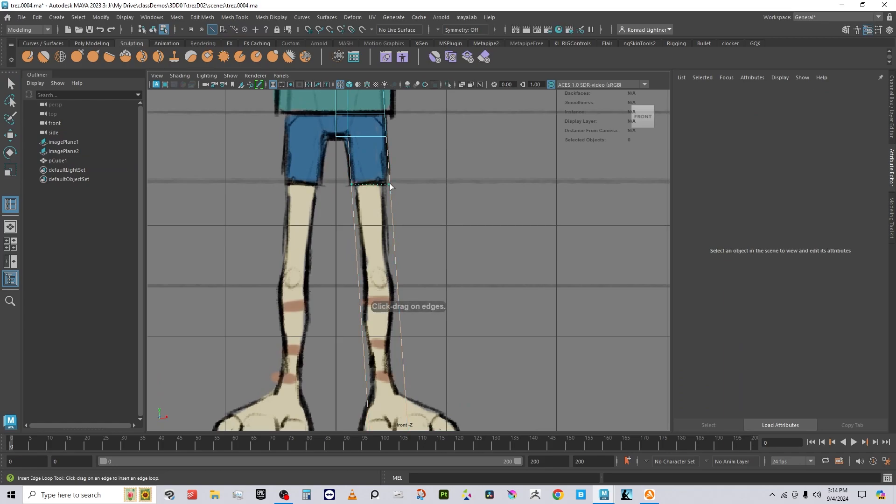
# Step: Insert five horizontal edge loops across the leg, from thigh down to ankle
pyautogui.moveTo(390, 184); pyautogui.dragTo(396, 257)
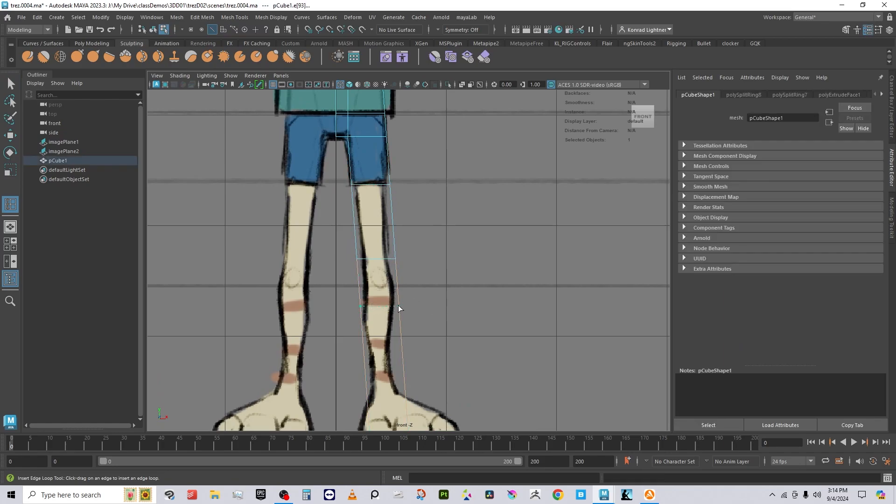
pyautogui.click(399, 306)
pyautogui.click(405, 360)
pyautogui.keyDown('alt'); pyautogui.moveTo(406, 401); pyautogui.dragTo(410, 333, button='middle'); pyautogui.keyUp('alt')
pyautogui.click(408, 334)
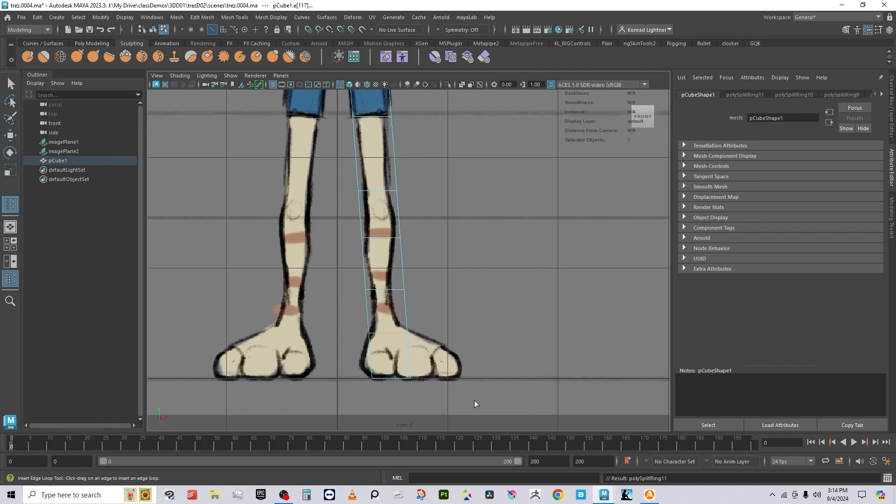
pyautogui.keyDown('alt'); pyautogui.moveTo(404, 267); pyautogui.dragTo(404, 366, button='middle'); pyautogui.keyUp('alt')
pyautogui.click(392, 249)
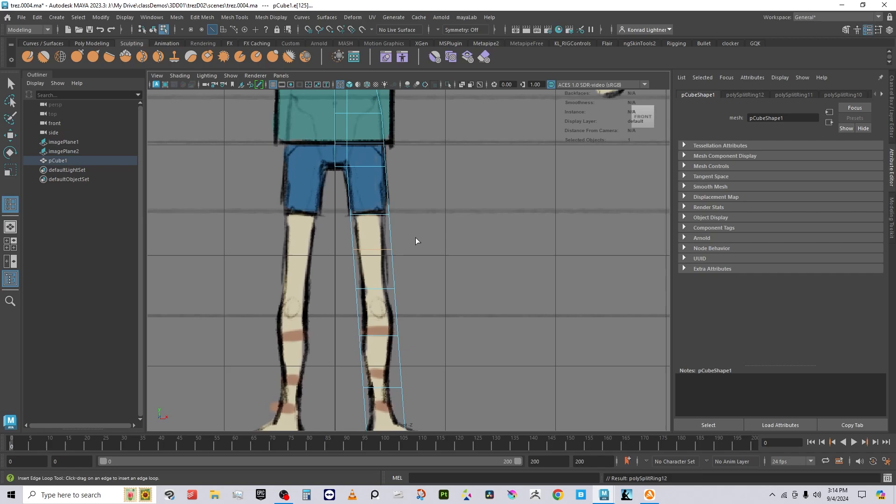
# Step: Move the knee and ankle vertices along X to trace the front reference leg
pyautogui.press('w')
pyautogui.click(416, 252)
pyautogui.rightClick(467, 225)
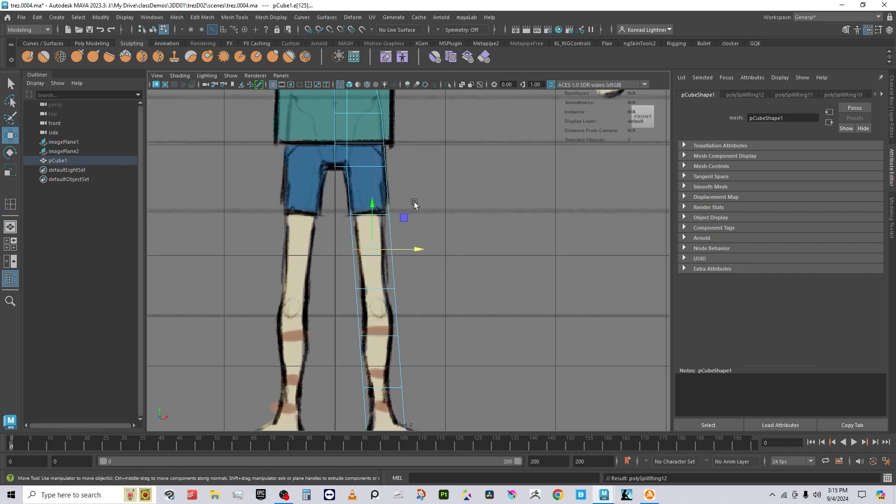
pyautogui.moveTo(389, 209); pyautogui.dragTo(351, 204, button='right')
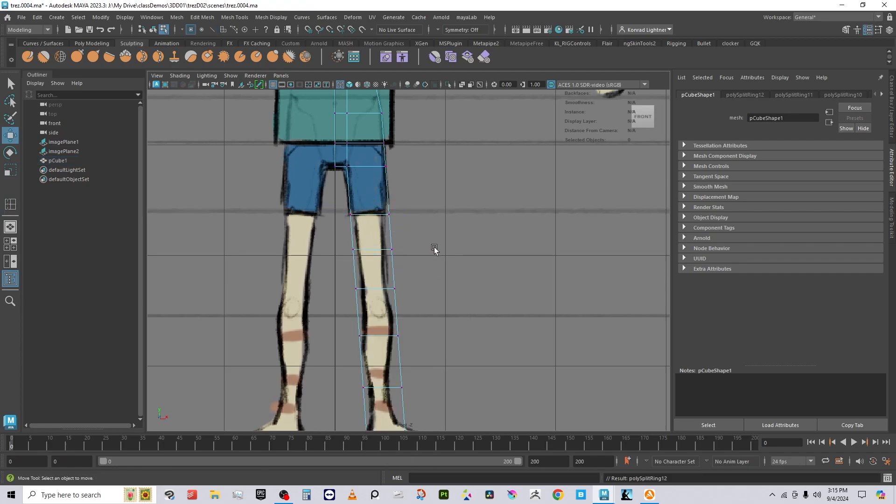
pyautogui.moveTo(434, 248); pyautogui.dragTo(382, 200)
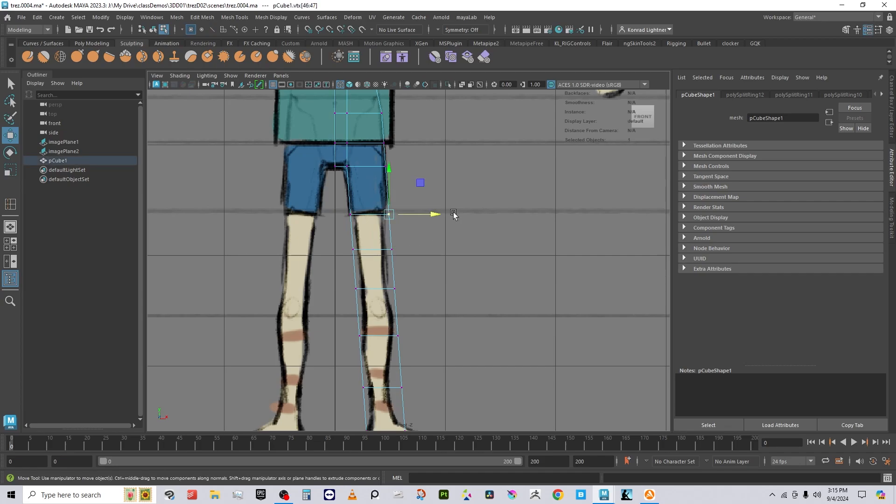
pyautogui.moveTo(434, 215); pyautogui.dragTo(426, 218)
pyautogui.moveTo(430, 271); pyautogui.dragTo(382, 234)
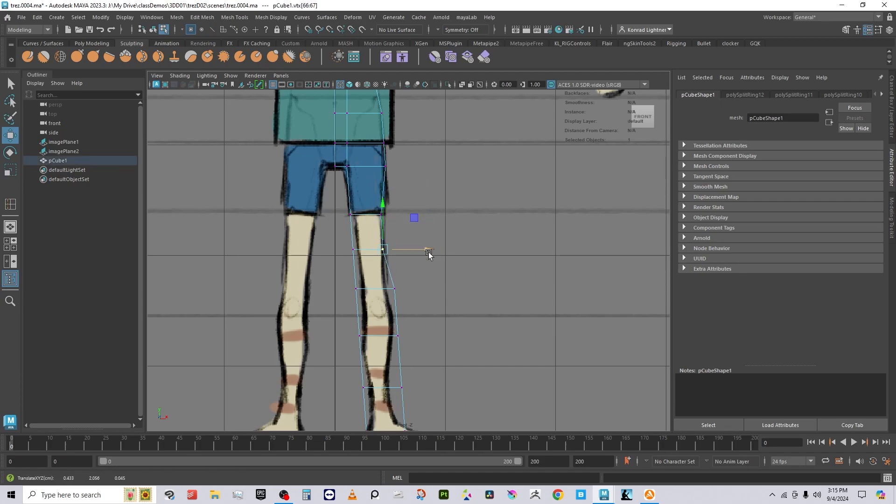
pyautogui.moveTo(430, 321); pyautogui.dragTo(381, 277)
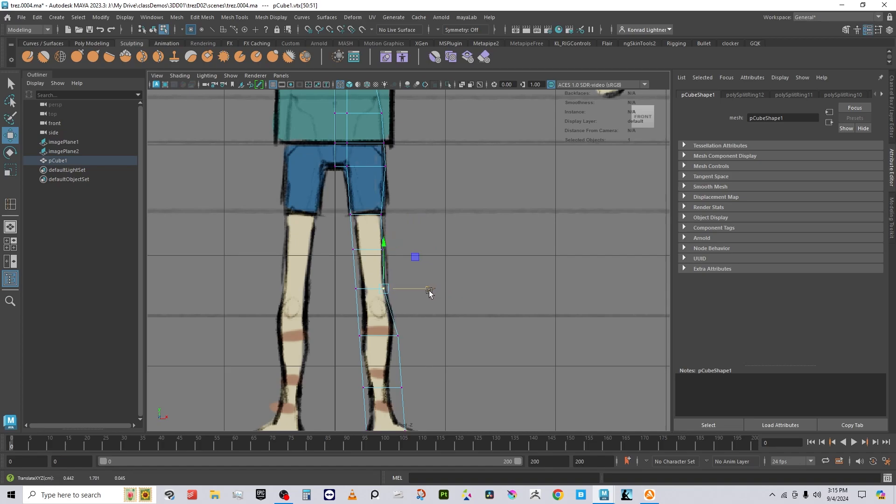
pyautogui.moveTo(422, 360); pyautogui.dragTo(433, 335)
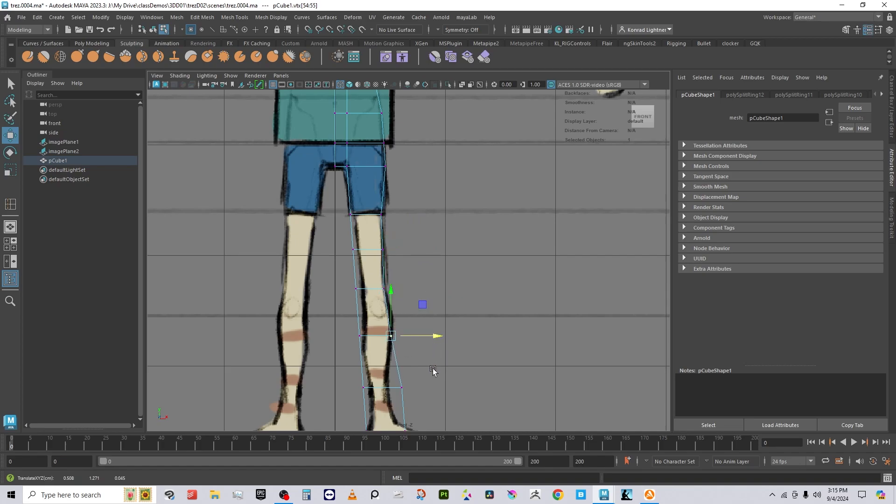
pyautogui.keyDown('alt'); pyautogui.moveTo(430, 418); pyautogui.dragTo(426, 266, button='middle'); pyautogui.keyUp('alt')
pyautogui.moveTo(421, 286); pyautogui.dragTo(391, 212)
pyautogui.moveTo(442, 257); pyautogui.dragTo(428, 260)
pyautogui.moveTo(412, 299); pyautogui.dragTo(383, 263)
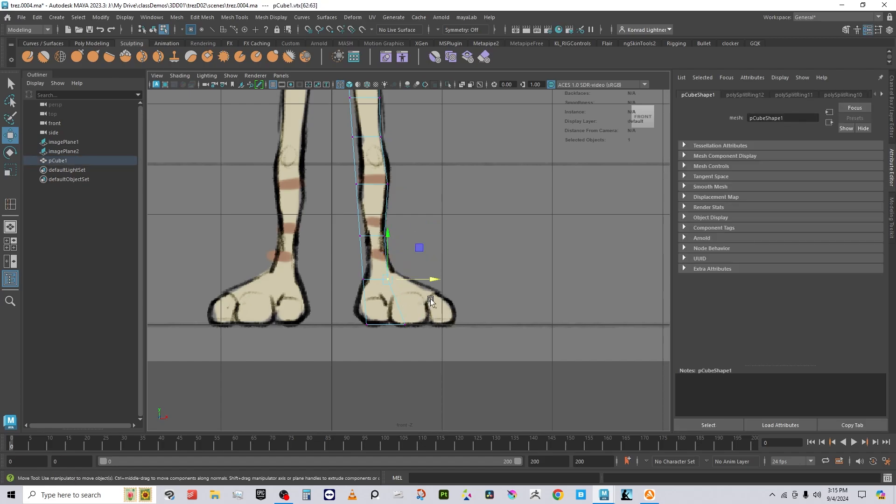
pyautogui.moveTo(431, 280); pyautogui.dragTo(436, 280)
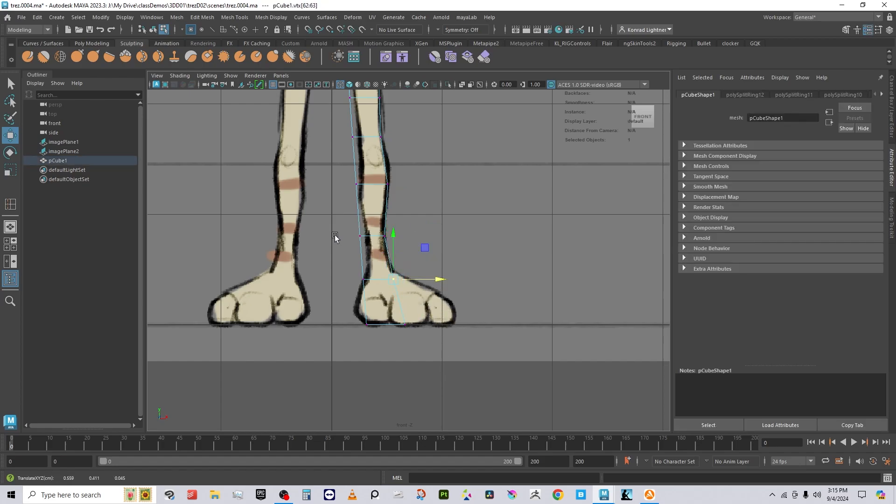
# Step: Shift the shin, knee and shorts-hem vertices right to match the drawn outline
pyautogui.moveTo(334, 237); pyautogui.dragTo(380, 300)
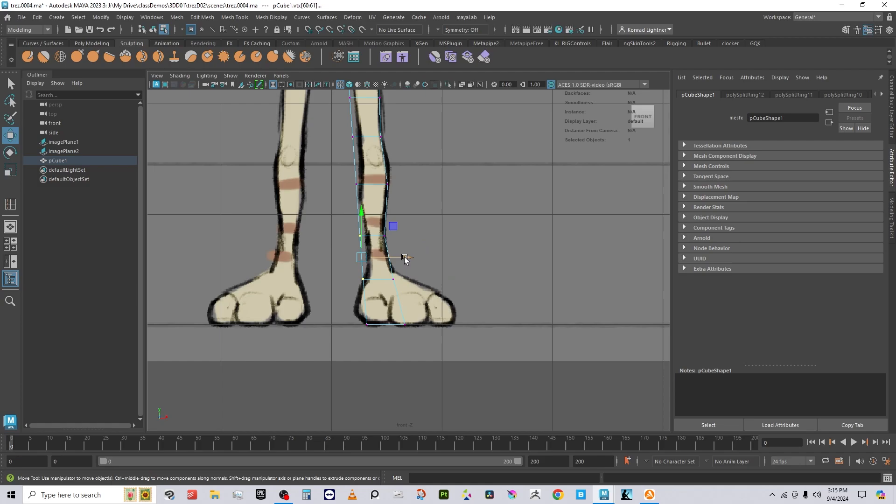
pyautogui.moveTo(404, 260); pyautogui.dragTo(409, 267)
pyautogui.moveTo(329, 160); pyautogui.dragTo(394, 187)
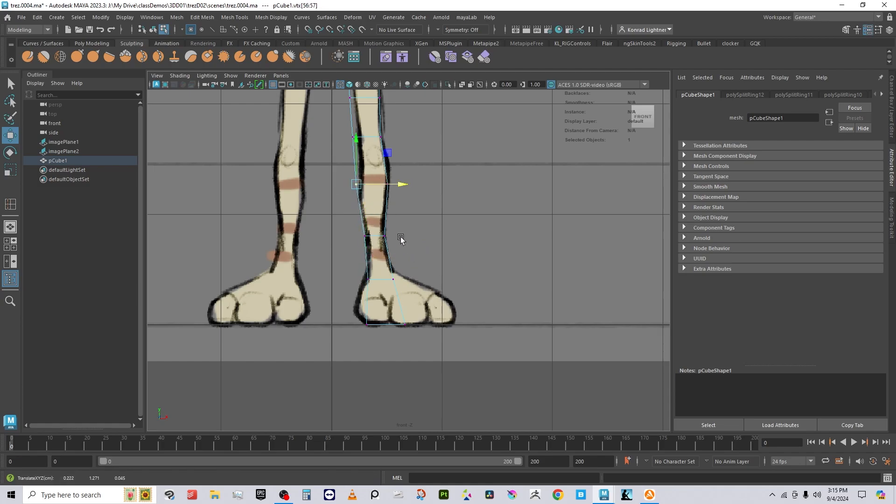
pyautogui.keyDown('alt'); pyautogui.moveTo(419, 208); pyautogui.dragTo(385, 229, button='middle'); pyautogui.keyUp('alt')
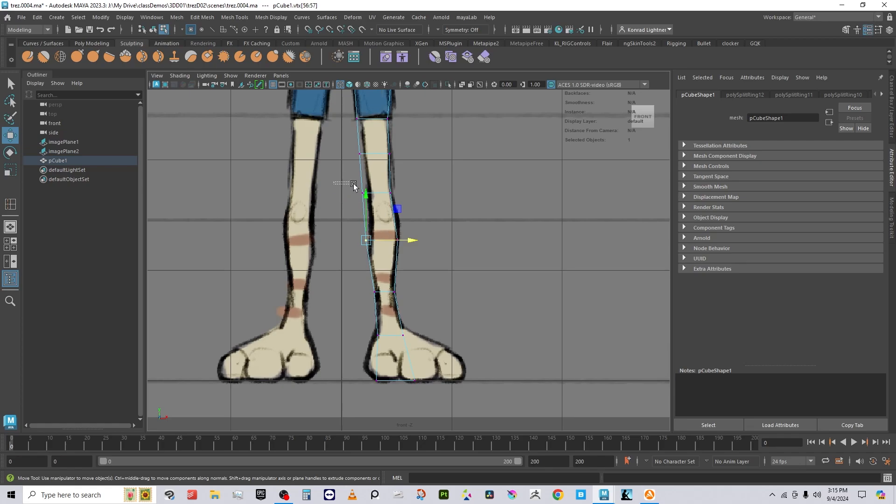
pyautogui.moveTo(353, 186); pyautogui.dragTo(415, 194)
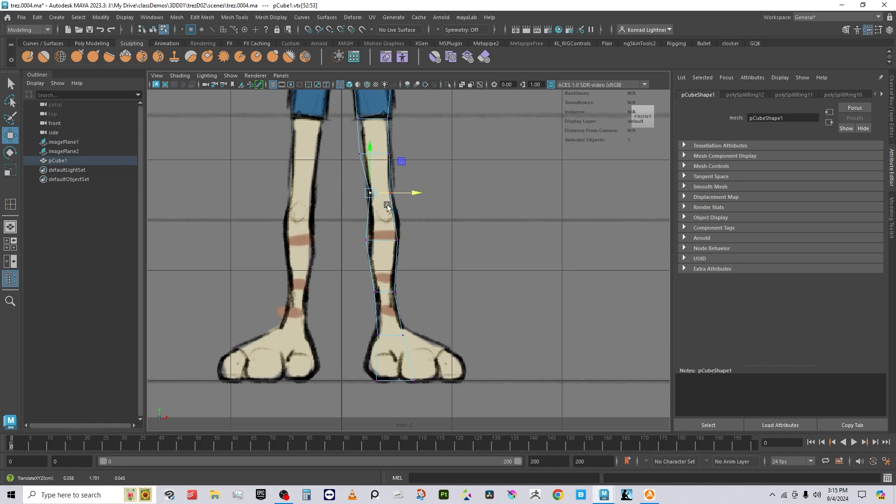
pyautogui.moveTo(384, 244); pyautogui.dragTo(364, 218)
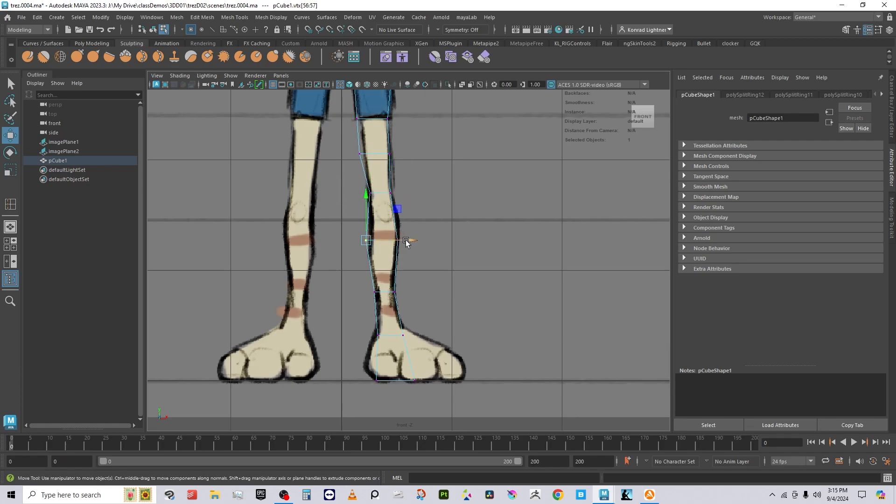
pyautogui.moveTo(405, 242); pyautogui.dragTo(409, 243)
pyautogui.moveTo(343, 140); pyautogui.dragTo(385, 177)
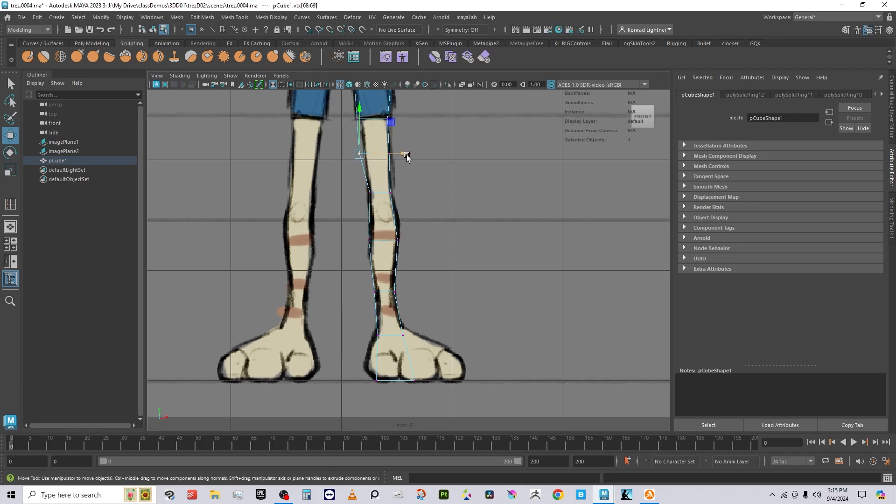
pyautogui.moveTo(342, 98); pyautogui.dragTo(401, 120)
pyautogui.keyDown('alt'); pyautogui.moveTo(418, 147); pyautogui.dragTo(425, 295, button='middle'); pyautogui.keyUp('alt')
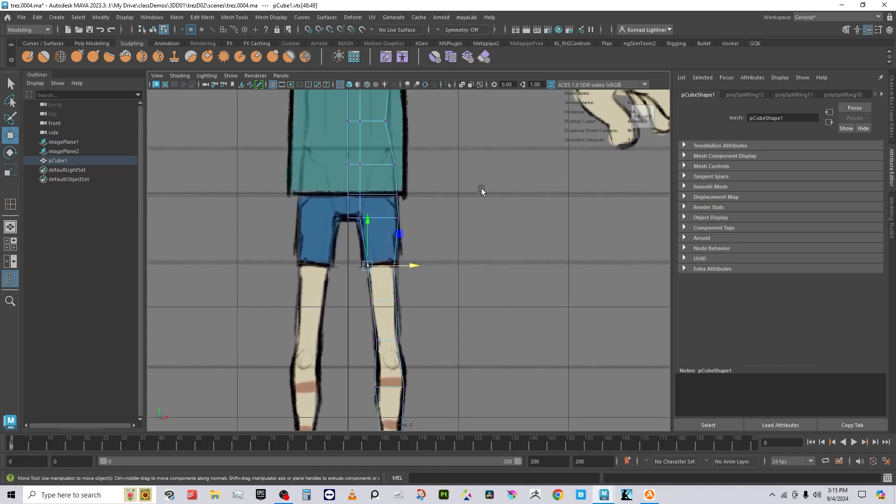
# Step: In the side view, push the calf and lower-leg vertices back onto the reference outline
pyautogui.click(281, 76)
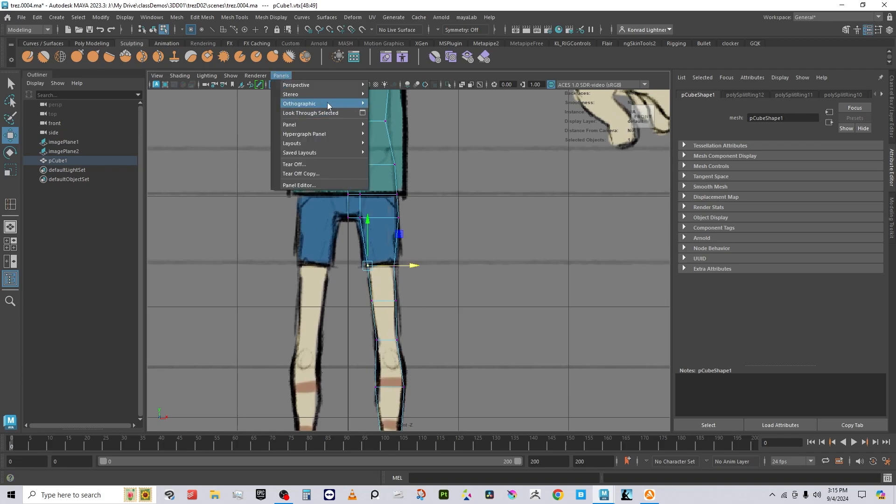
pyautogui.moveTo(326, 103)
pyautogui.click(386, 113)
pyautogui.keyDown('alt'); pyautogui.moveTo(386, 369); pyautogui.dragTo(353, 158, button='middle'); pyautogui.keyUp('alt')
pyautogui.scroll(1, 405, 260)
pyautogui.keyDown('alt'); pyautogui.moveTo(406, 260); pyautogui.dragTo(402, 317, button='middle'); pyautogui.keyUp('alt')
pyautogui.moveTo(358, 256); pyautogui.dragTo(404, 281)
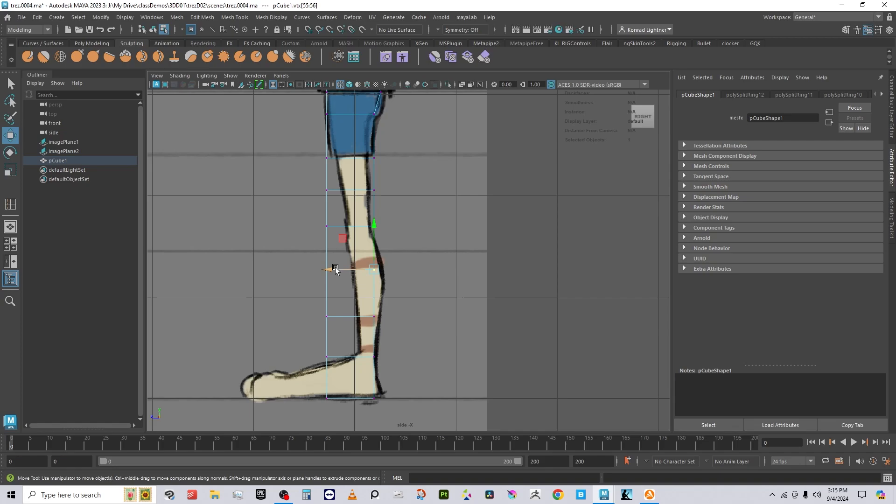
pyautogui.moveTo(335, 270); pyautogui.dragTo(345, 270)
pyautogui.moveTo(357, 301); pyautogui.dragTo(391, 332)
pyautogui.moveTo(337, 319); pyautogui.dragTo(346, 318)
pyautogui.moveTo(300, 236); pyautogui.dragTo(327, 340)
pyautogui.moveTo(293, 252); pyautogui.dragTo(335, 405)
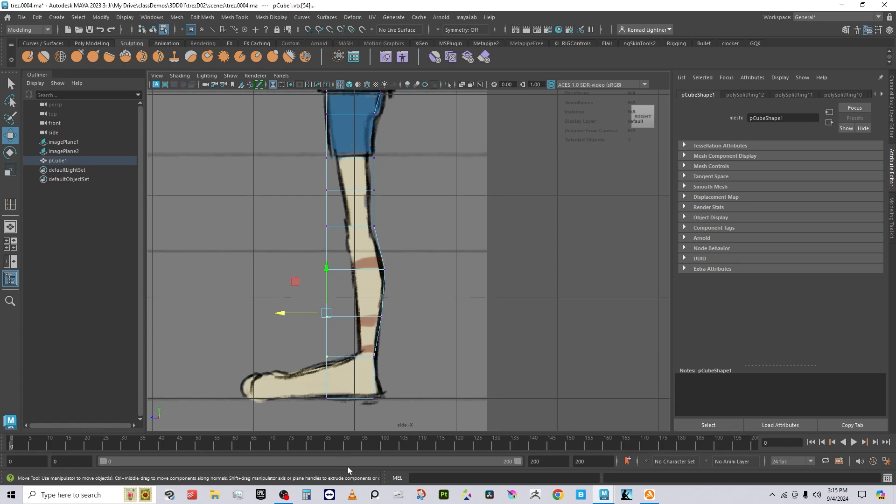
pyautogui.moveTo(281, 341); pyautogui.dragTo(312, 341)
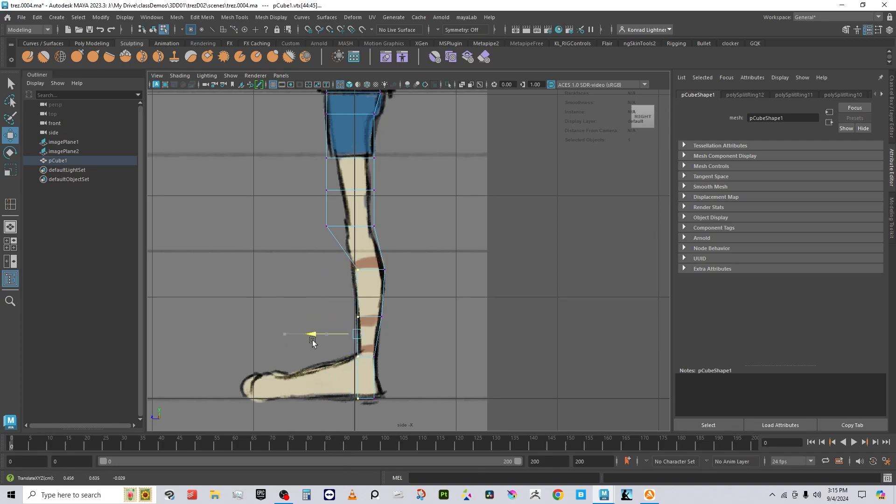
pyautogui.click(386, 362)
# Step: Align the knee, thigh and shorts-hem front vertices with the side reference profile
pyautogui.moveTo(331, 260); pyautogui.dragTo(395, 292)
pyautogui.click(358, 269)
pyautogui.moveTo(332, 270); pyautogui.dragTo(326, 271)
pyautogui.click(316, 231)
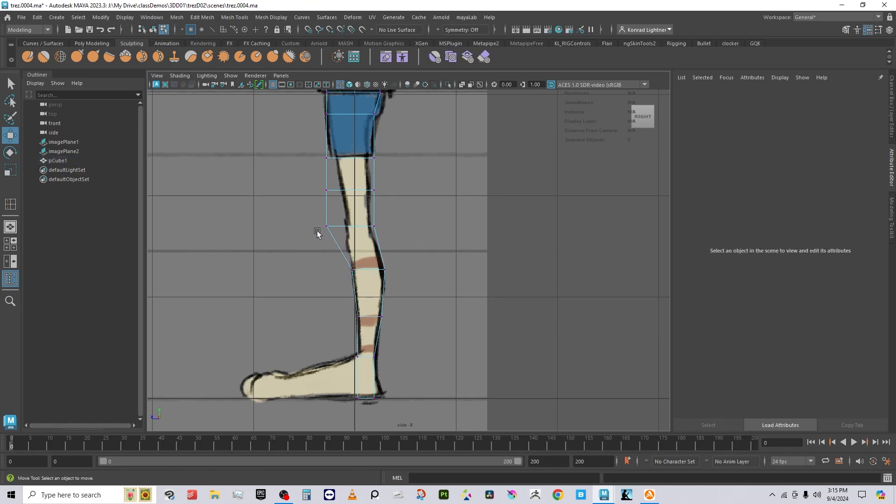
pyautogui.moveTo(308, 213); pyautogui.dragTo(323, 227)
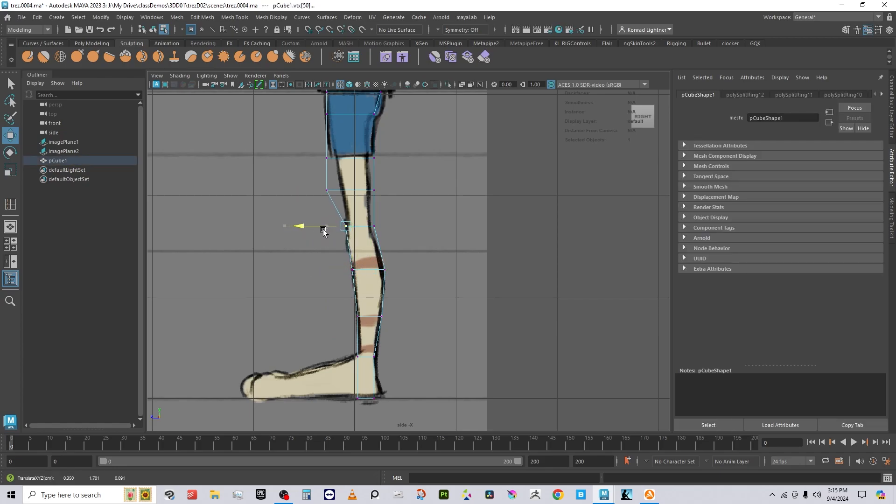
pyautogui.moveTo(306, 171); pyautogui.dragTo(343, 216)
pyautogui.moveTo(292, 188); pyautogui.dragTo(309, 189)
pyautogui.moveTo(322, 139); pyautogui.dragTo(303, 161)
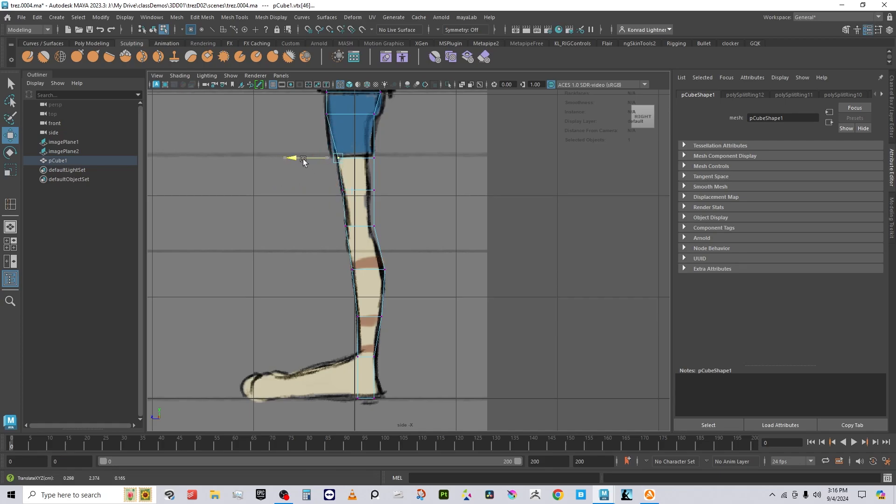
# Step: Pull the shorts vertices toward the side outline, select the heel vertices, and return to Object Mode
pyautogui.keyDown('alt'); pyautogui.moveTo(332, 168); pyautogui.dragTo(342, 226, button='middle'); pyautogui.keyUp('alt')
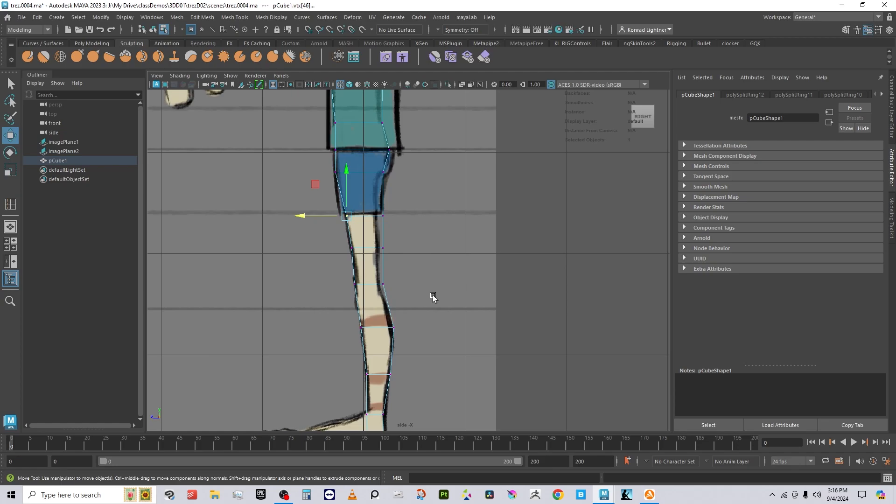
pyautogui.moveTo(433, 297); pyautogui.dragTo(377, 162)
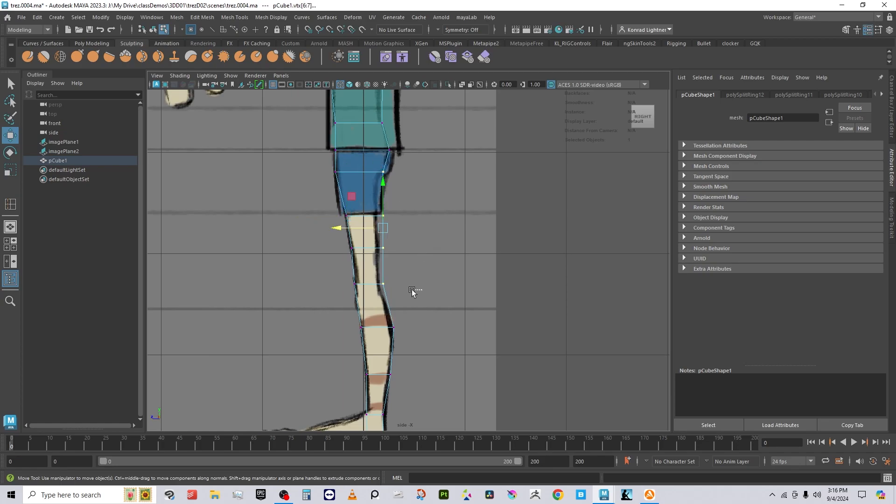
pyautogui.moveTo(413, 290); pyautogui.dragTo(371, 205)
pyautogui.moveTo(365, 248); pyautogui.dragTo(359, 247)
pyautogui.moveTo(326, 156); pyautogui.dragTo(332, 216)
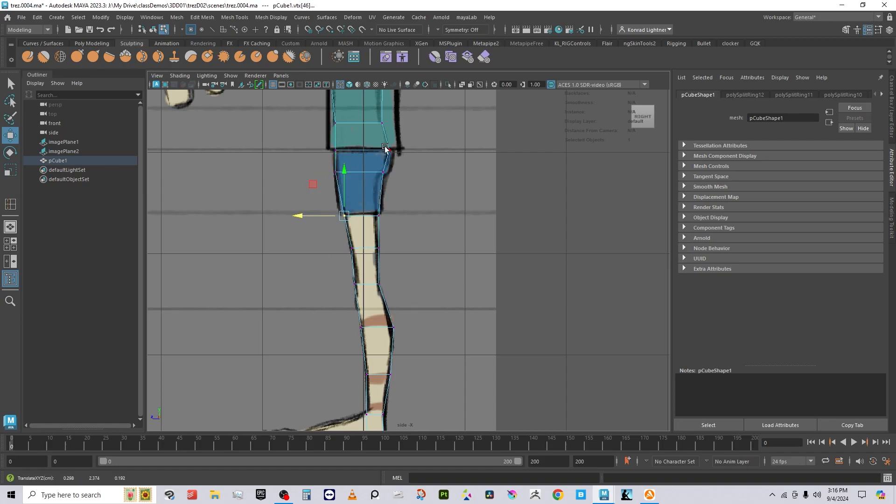
pyautogui.keyDown('alt'); pyautogui.moveTo(441, 140); pyautogui.dragTo(446, 345, button='middle'); pyautogui.keyUp('alt')
pyautogui.keyDown('alt'); pyautogui.moveTo(440, 71); pyautogui.dragTo(418, 2, button='middle'); pyautogui.keyUp('alt')
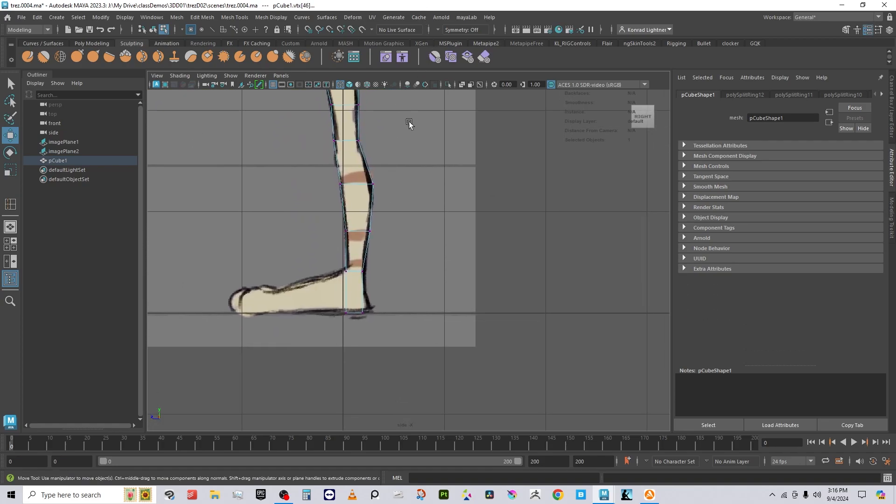
pyautogui.moveTo(356, 307)
pyautogui.mouseDown()
pyautogui.moveTo(369, 326)
pyautogui.moveTo(343, 315)
pyautogui.mouseUp()
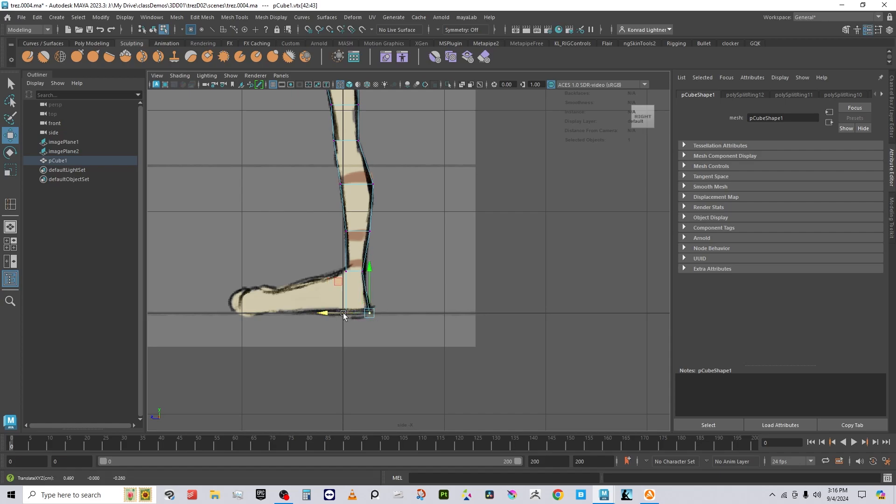
pyautogui.moveTo(404, 217); pyautogui.dragTo(416, 167, button='right')
# Step: Switch to the perspective camera and frame the leg mesh from a high side angle
pyautogui.click(281, 75)
pyautogui.moveTo(298, 84)
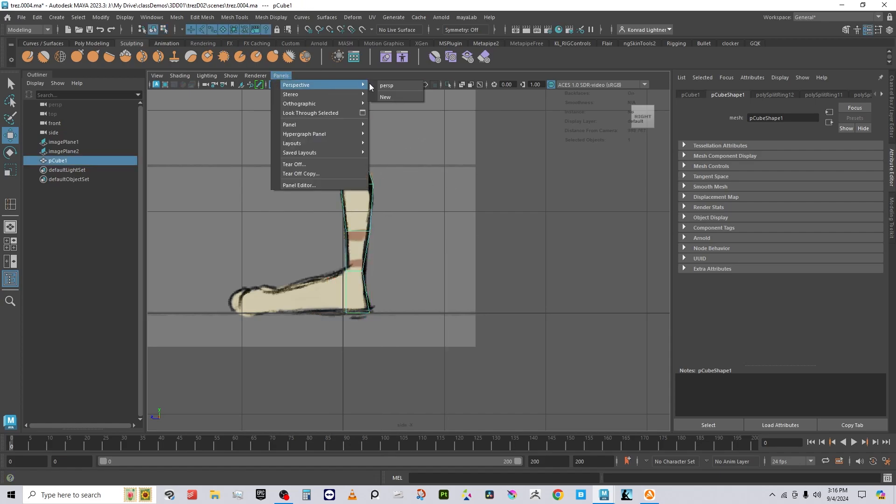
pyautogui.click(387, 84)
pyautogui.keyDown('alt'); pyautogui.moveTo(402, 240); pyautogui.dragTo(486, 273); pyautogui.keyUp('alt')
pyautogui.keyDown('alt'); pyautogui.moveTo(486, 272); pyautogui.dragTo(375, 219, button='right'); pyautogui.keyUp('alt')
pyautogui.keyDown('alt'); pyautogui.moveTo(375, 219); pyautogui.dragTo(373, 276, button='middle'); pyautogui.keyUp('alt')
pyautogui.keyDown('alt'); pyautogui.moveTo(373, 275); pyautogui.dragTo(408, 327); pyautogui.keyUp('alt')
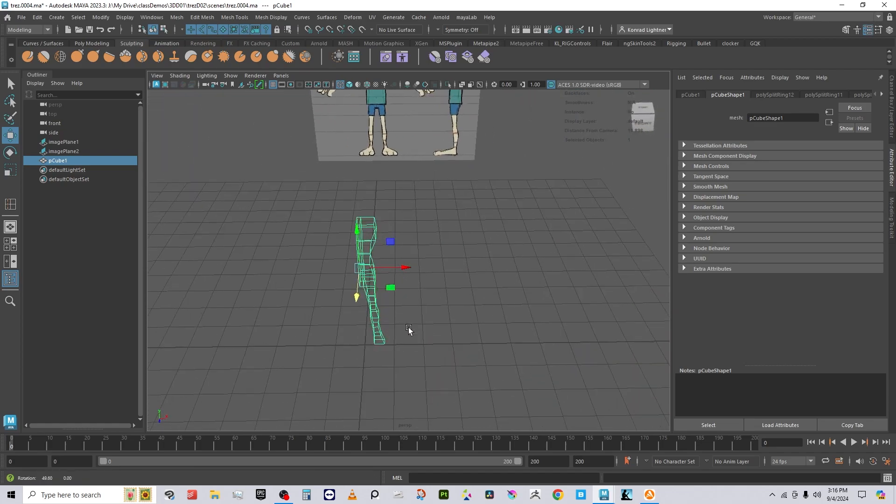
pyautogui.keyDown('alt'); pyautogui.moveTo(407, 326); pyautogui.dragTo(487, 321, button='right'); pyautogui.keyUp('alt')
pyautogui.click(486, 322)
pyautogui.click(350, 193)
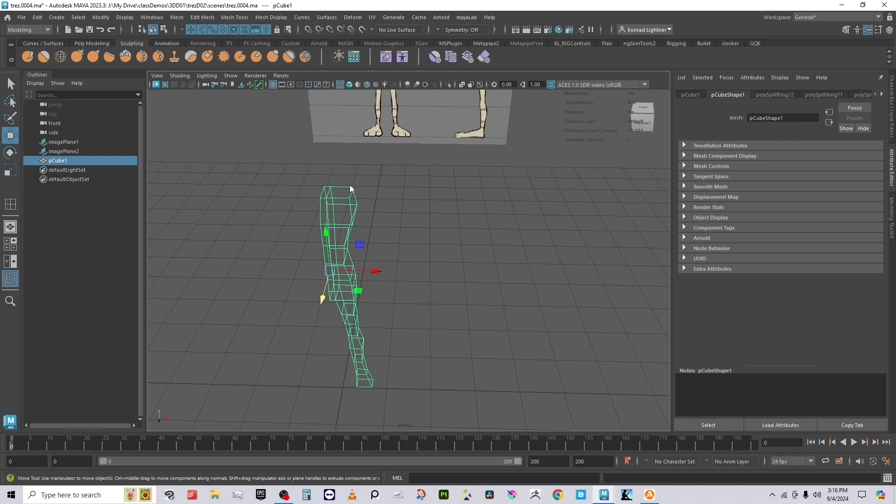
# Step: Select the side face f[6] at the top of the mesh and extrude it
pyautogui.moveTo(350, 187); pyautogui.dragTo(353, 206, button='right')
pyautogui.click(356, 200)
pyautogui.click(443, 274)
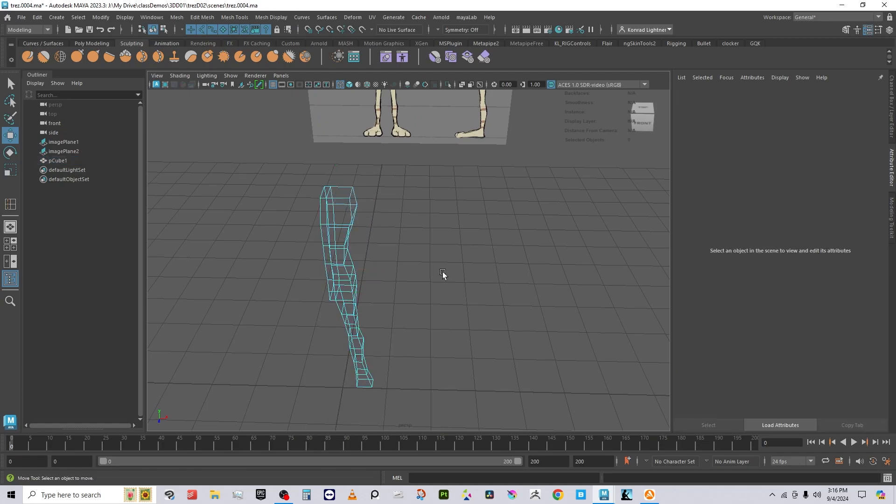
pyautogui.click(360, 206)
pyautogui.keyDown('alt'); pyautogui.moveTo(411, 267); pyautogui.dragTo(390, 236); pyautogui.keyUp('alt')
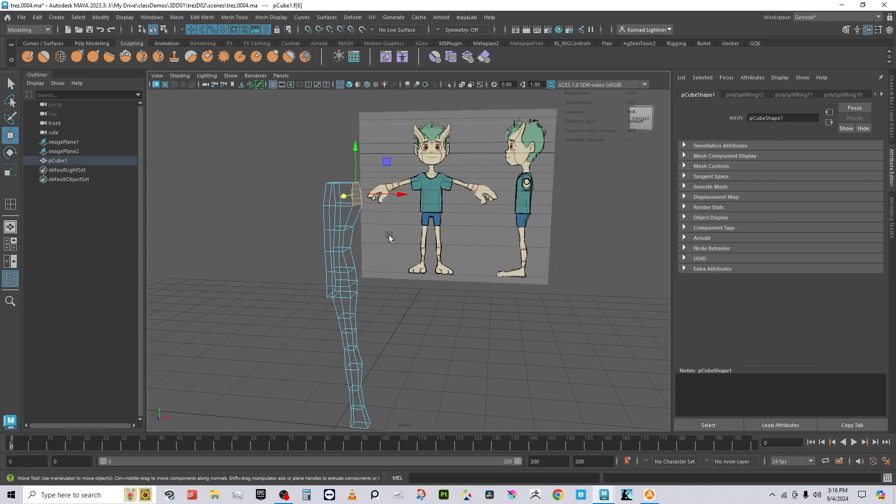
pyautogui.keyDown('alt'); pyautogui.moveTo(390, 237); pyautogui.dragTo(563, 183, button='right'); pyautogui.keyUp('alt')
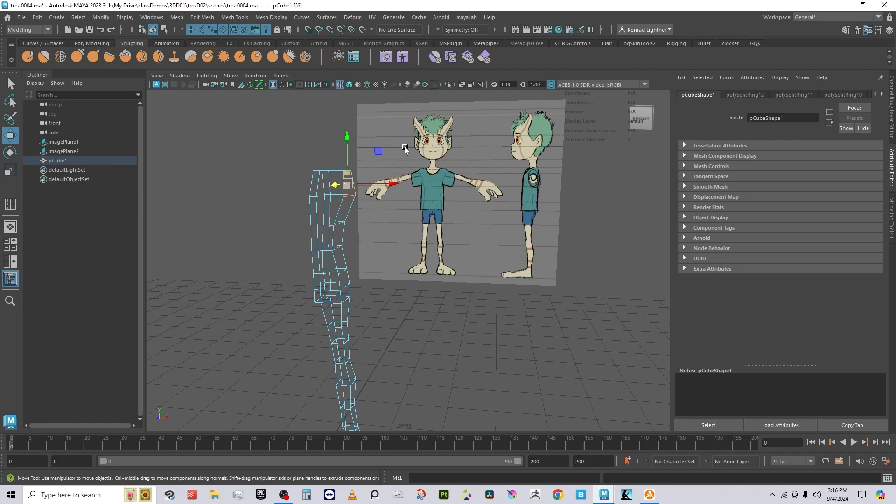
pyautogui.keyDown('shift'); pyautogui.moveTo(405, 147); pyautogui.dragTo(405, 174, button='right'); pyautogui.keyUp('shift')
# Step: Push the extruded face outward along X into an arm and scale it sideways
pyautogui.keyDown('alt'); pyautogui.moveTo(375, 226); pyautogui.dragTo(395, 235); pyautogui.keyUp('alt')
pyautogui.press('w')
pyautogui.moveTo(384, 189); pyautogui.dragTo(513, 198)
pyautogui.press('r')
pyautogui.click(521, 187)
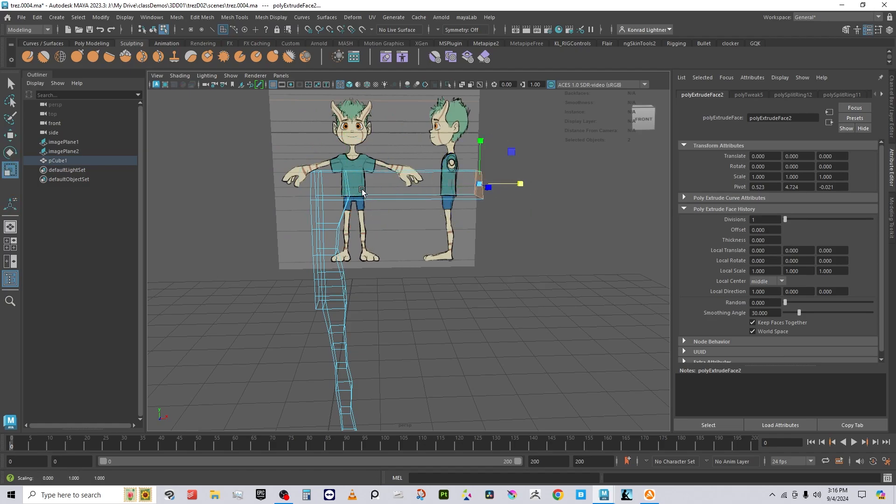
# Step: In the front view, lower, tilt and raise the arm's end face onto the reference wrist
pyautogui.click(281, 76)
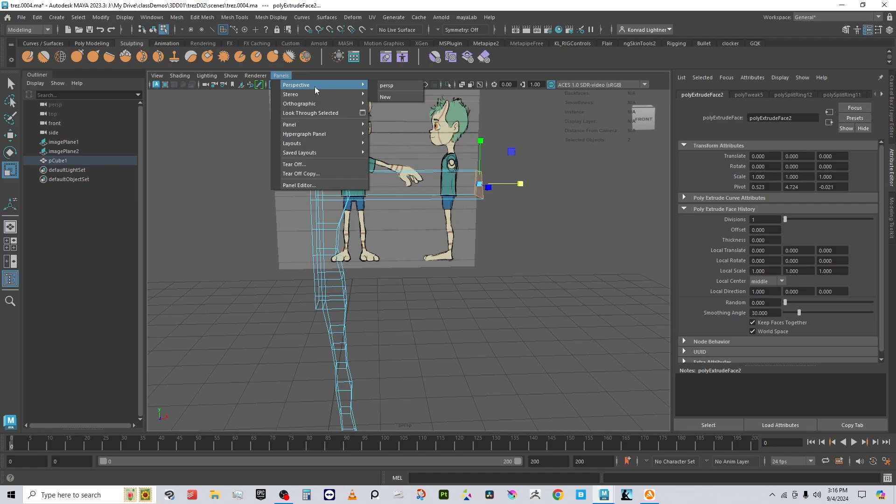
pyautogui.moveTo(313, 104)
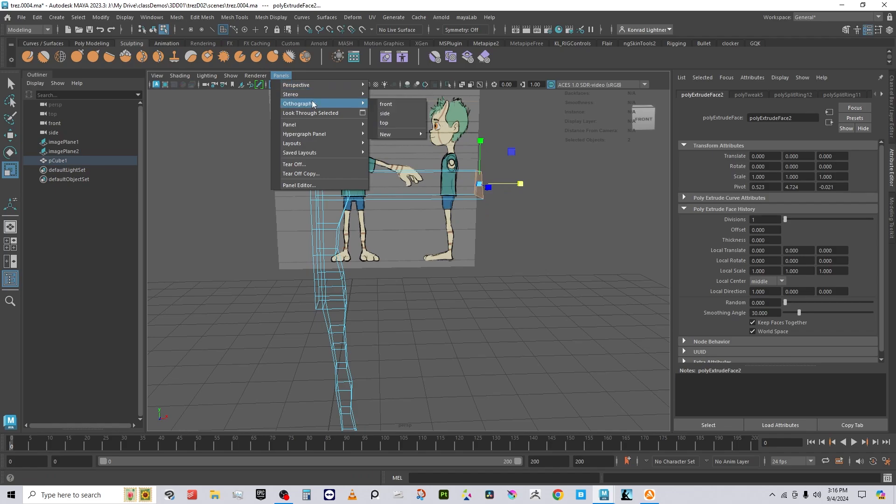
pyautogui.click(387, 105)
pyautogui.keyDown('alt'); pyautogui.moveTo(505, 225); pyautogui.dragTo(352, 402, button='middle'); pyautogui.keyUp('alt')
pyautogui.press('e')
pyautogui.press('w')
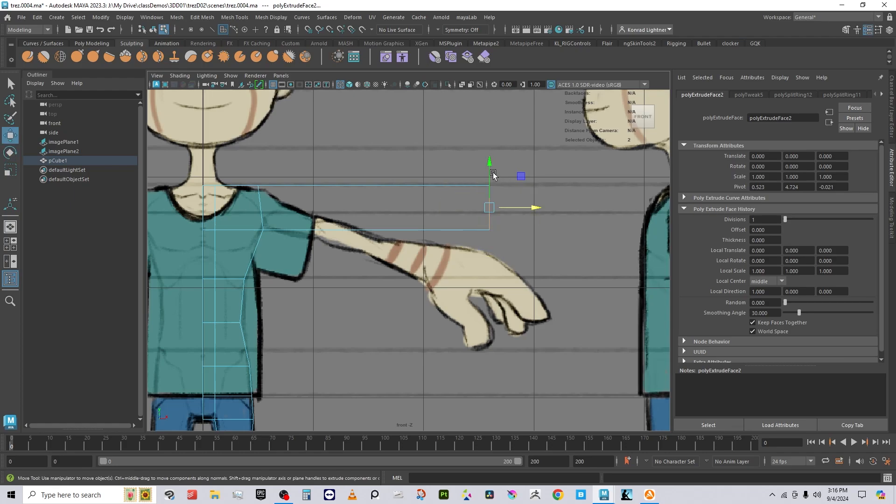
pyautogui.moveTo(489, 191); pyautogui.dragTo(470, 273)
pyautogui.press('e')
pyautogui.press('w')
pyautogui.moveTo(436, 240); pyautogui.dragTo(439, 219)
pyautogui.keyDown('alt'); pyautogui.moveTo(337, 269); pyautogui.dragTo(392, 262, button='middle'); pyautogui.keyUp('alt')
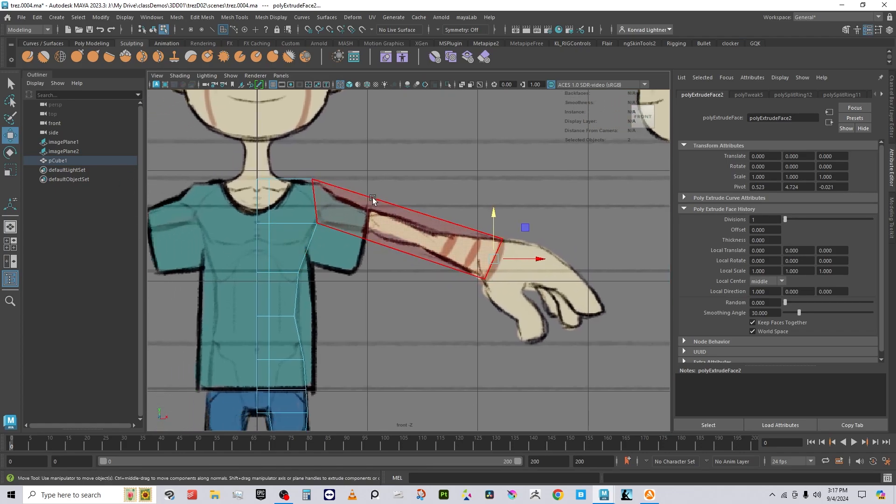
pyautogui.moveTo(373, 198); pyautogui.dragTo(448, 146, button='right')
# Step: Insert edge loops across the upper arm, the forearm and near the shoulder
pyautogui.keyDown('shift'); pyautogui.rightClick(471, 165); pyautogui.keyUp('shift')
pyautogui.click(414, 179)
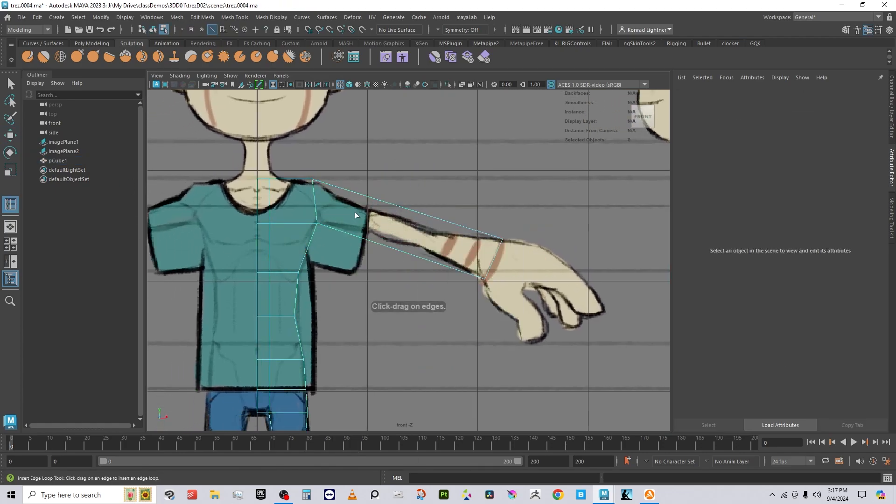
pyautogui.click(371, 196)
pyautogui.moveTo(435, 218); pyautogui.dragTo(433, 218)
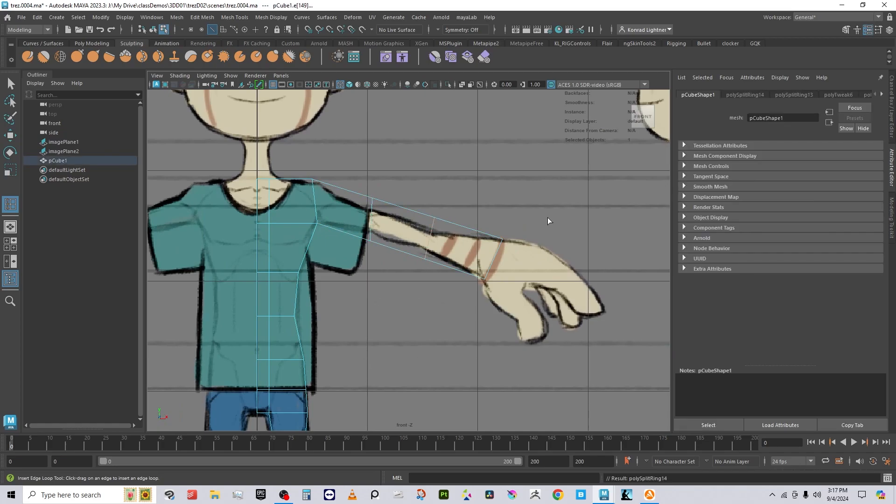
pyautogui.click(335, 183)
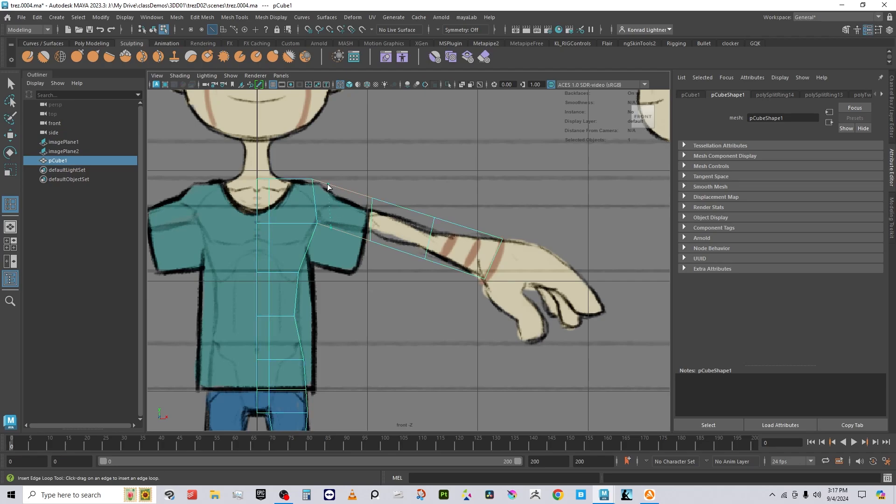
pyautogui.click(326, 187)
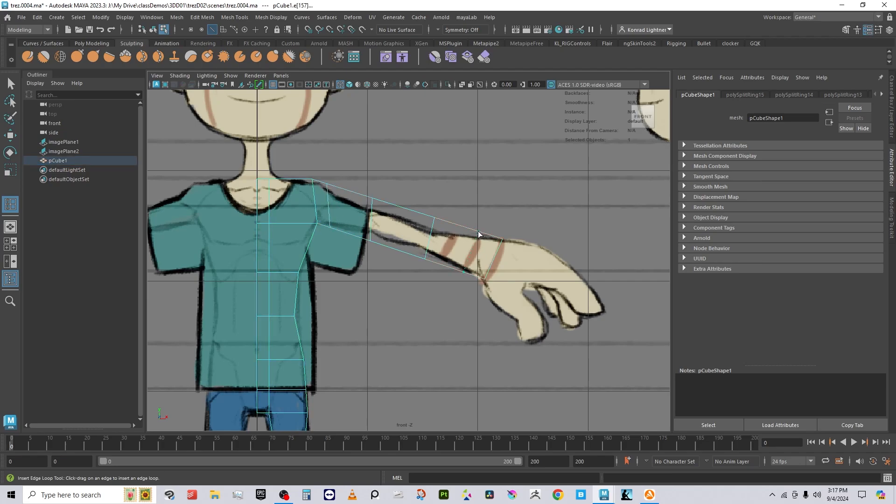
# Step: Move the elbow, wrist and lower forearm vertices onto the front drawing's arm outline
pyautogui.press('w')
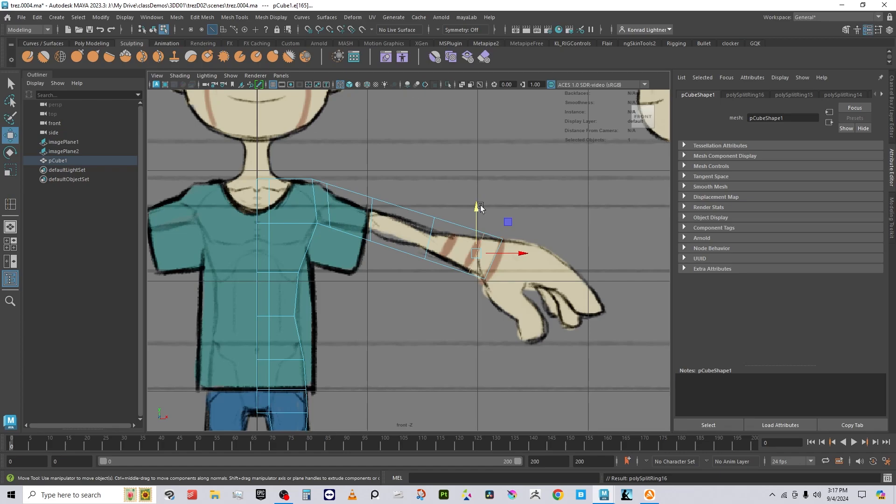
pyautogui.moveTo(430, 217); pyautogui.dragTo(392, 201, button='right')
pyautogui.moveTo(426, 202); pyautogui.dragTo(472, 233)
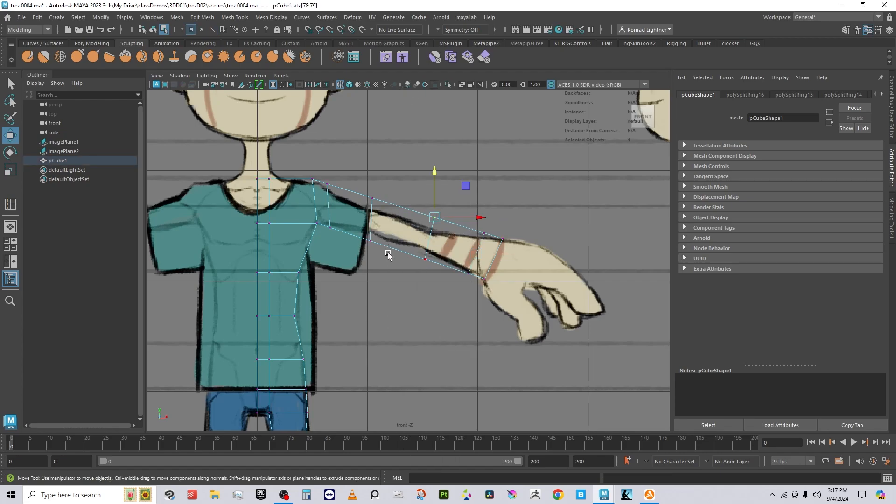
pyautogui.keyDown('alt'); pyautogui.moveTo(390, 253); pyautogui.dragTo(554, 281, button='right'); pyautogui.keyUp('alt')
pyautogui.moveTo(454, 186); pyautogui.dragTo(450, 210)
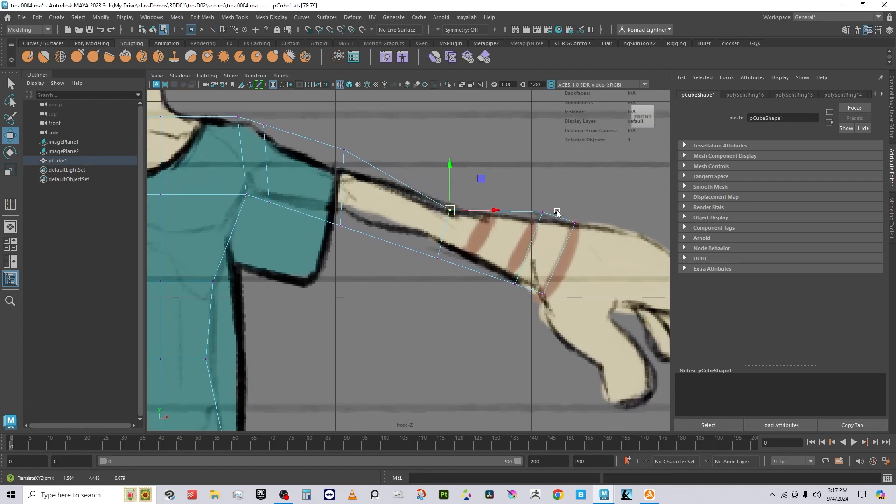
pyautogui.moveTo(521, 190); pyautogui.dragTo(560, 232)
pyautogui.moveTo(542, 213); pyautogui.dragTo(523, 221)
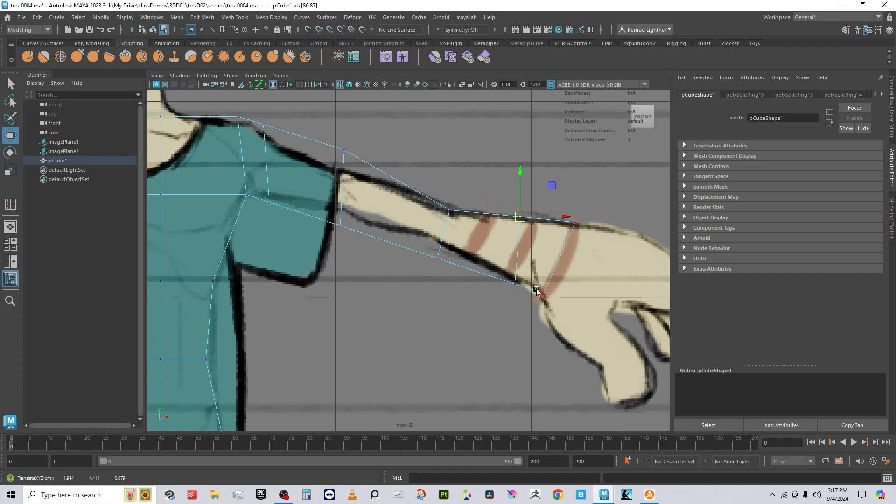
pyautogui.moveTo(504, 260); pyautogui.dragTo(442, 244)
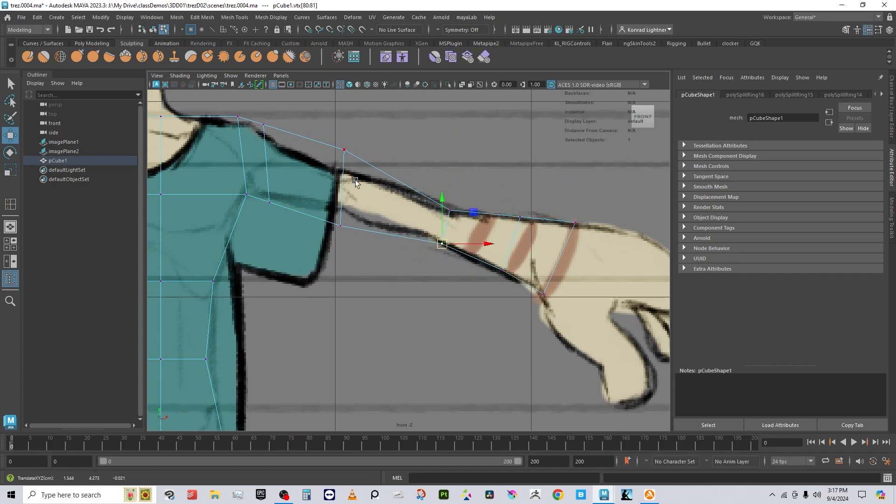
# Step: Raise the shoulder-side vertices and lower the upper shoulder vertices to the sleeve line
pyautogui.moveTo(324, 211); pyautogui.dragTo(378, 258)
pyautogui.moveTo(345, 226); pyautogui.dragTo(346, 210)
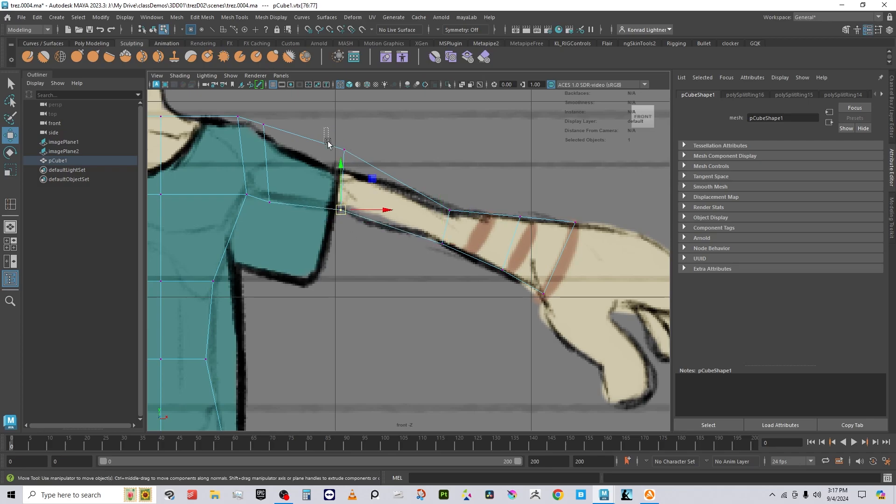
pyautogui.moveTo(328, 143); pyautogui.dragTo(347, 171)
pyautogui.keyDown('alt'); pyautogui.moveTo(344, 175); pyautogui.dragTo(422, 202, button='middle'); pyautogui.keyUp('alt')
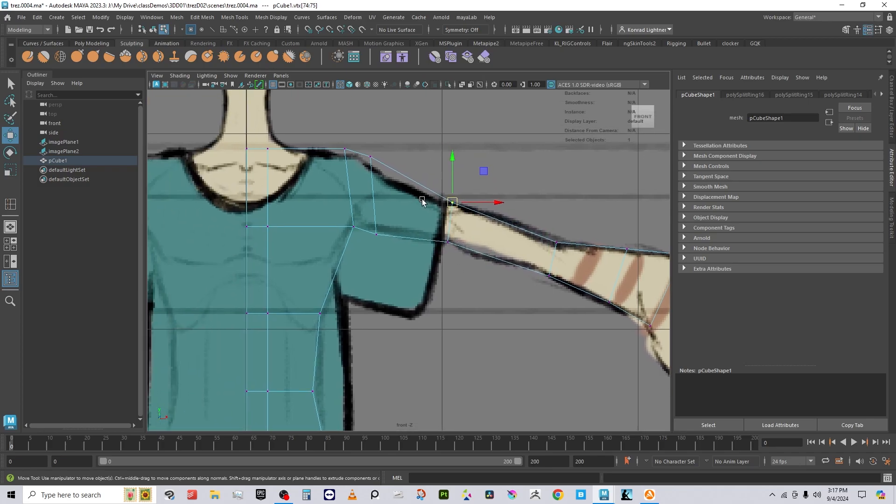
pyautogui.moveTo(389, 171); pyautogui.dragTo(351, 157)
pyautogui.click(346, 147)
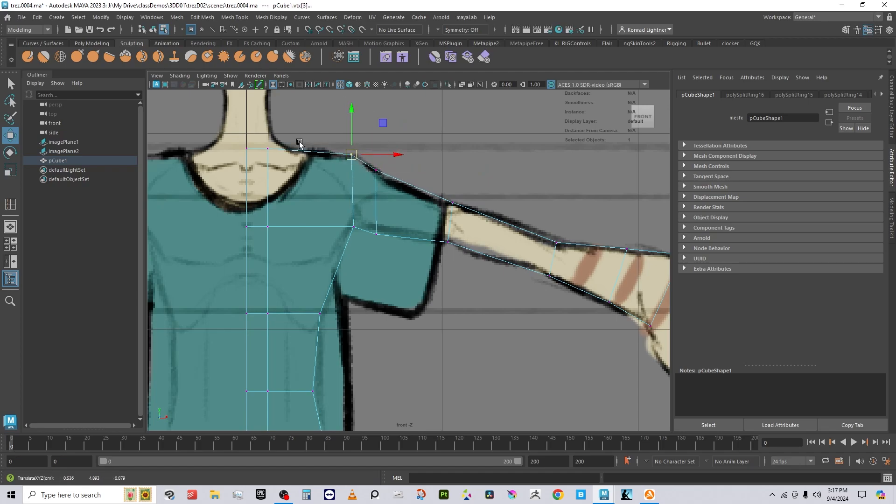
# Step: Shift the central and lower chest vertices right, and adjust the sleeve-edge vertices
pyautogui.moveTo(260, 135); pyautogui.dragTo(291, 296)
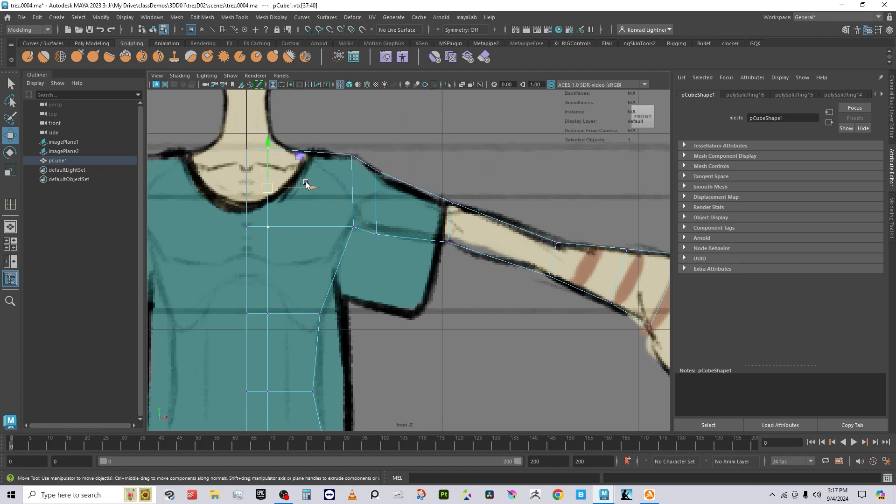
pyautogui.moveTo(310, 187); pyautogui.dragTo(335, 195)
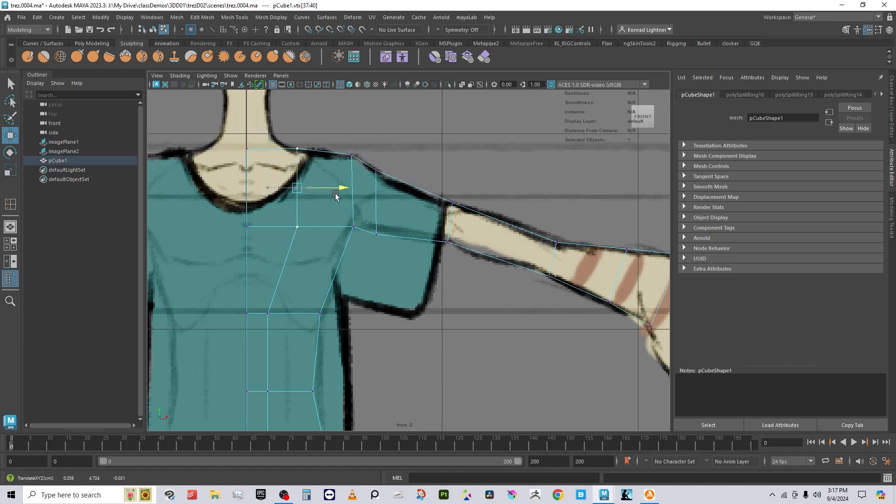
pyautogui.click(267, 298)
pyautogui.moveTo(308, 312); pyautogui.dragTo(320, 315)
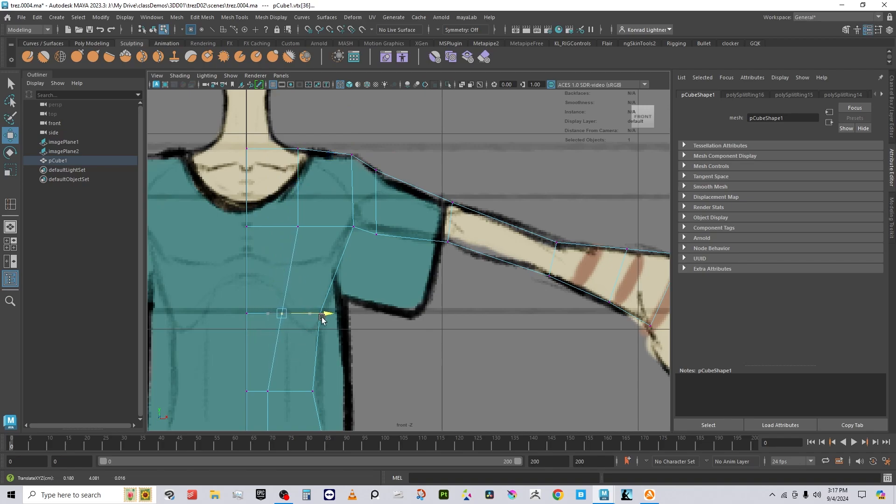
pyautogui.keyDown('alt'); pyautogui.moveTo(439, 332); pyautogui.dragTo(392, 349, button='middle'); pyautogui.keyUp('alt')
pyautogui.moveTo(319, 233); pyautogui.dragTo(339, 252)
pyautogui.keyDown('alt'); pyautogui.moveTo(493, 336); pyautogui.dragTo(471, 332, button='middle'); pyautogui.keyUp('alt')
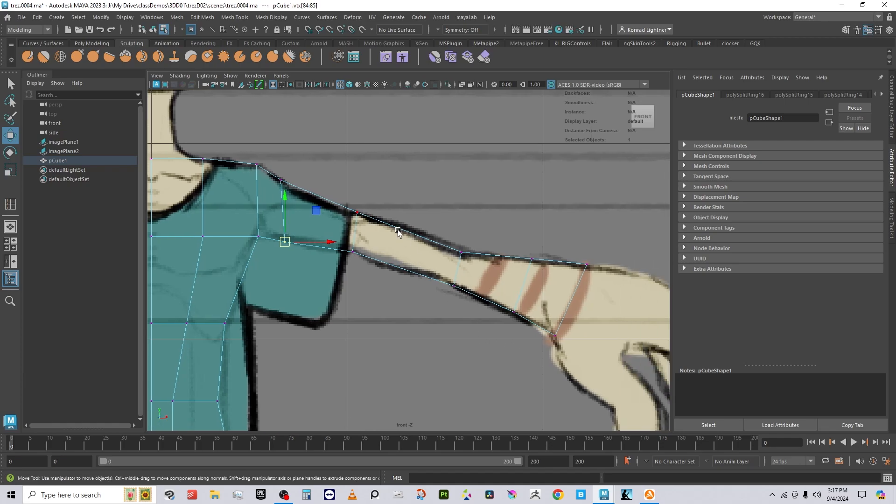
pyautogui.moveTo(398, 232); pyautogui.dragTo(454, 204, button='right')
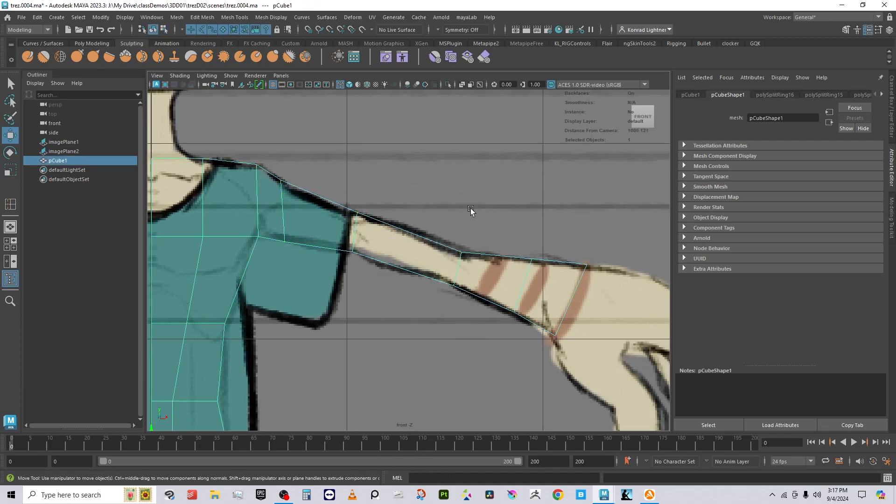
# Step: Add another forearm edge loop and nudge its lower vertices into the outline
pyautogui.keyDown('shift'); pyautogui.moveTo(540, 208); pyautogui.dragTo(377, 221, button='right'); pyautogui.keyUp('shift')
pyautogui.click(405, 230)
pyautogui.press('w')
pyautogui.moveTo(387, 246); pyautogui.dragTo(416, 285)
pyautogui.moveTo(399, 268); pyautogui.dragTo(393, 272)
pyautogui.moveTo(399, 213); pyautogui.dragTo(464, 256)
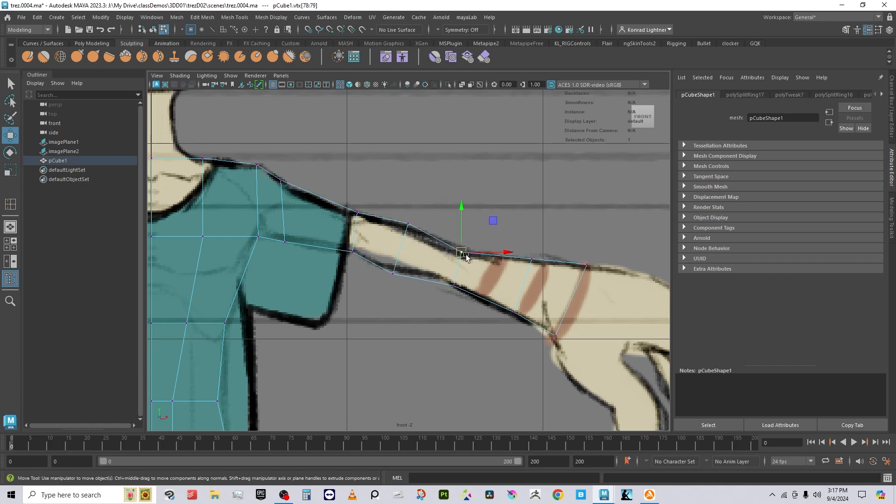
pyautogui.scroll(-10, 495, 299)
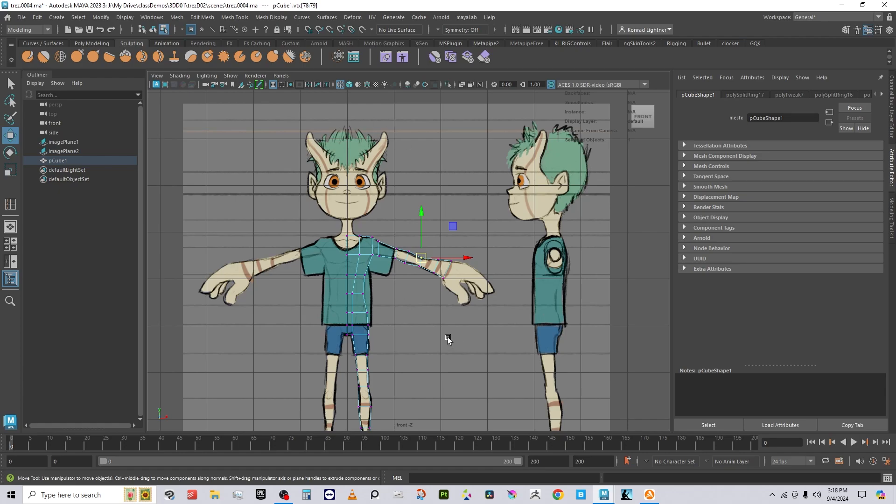
pyautogui.scroll(3, 448, 339)
pyautogui.press('F8')
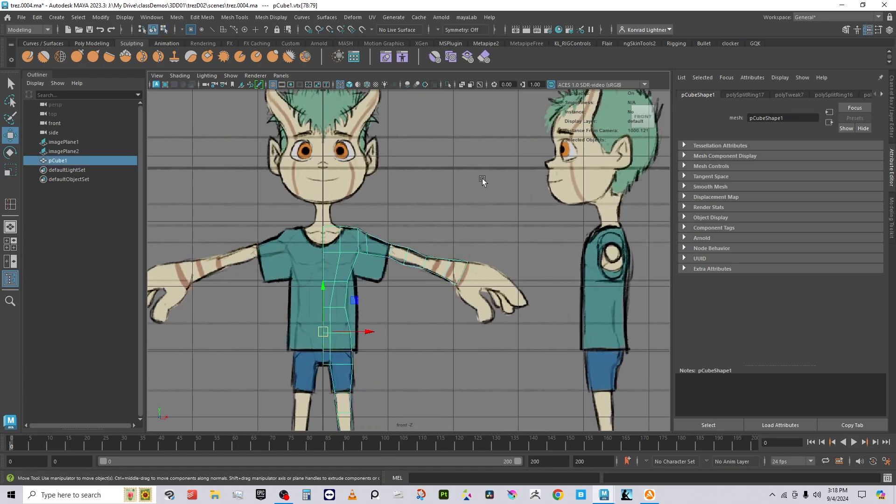
# Step: Switch the viewport to the persp camera and look down on the mesh
pyautogui.click(281, 76)
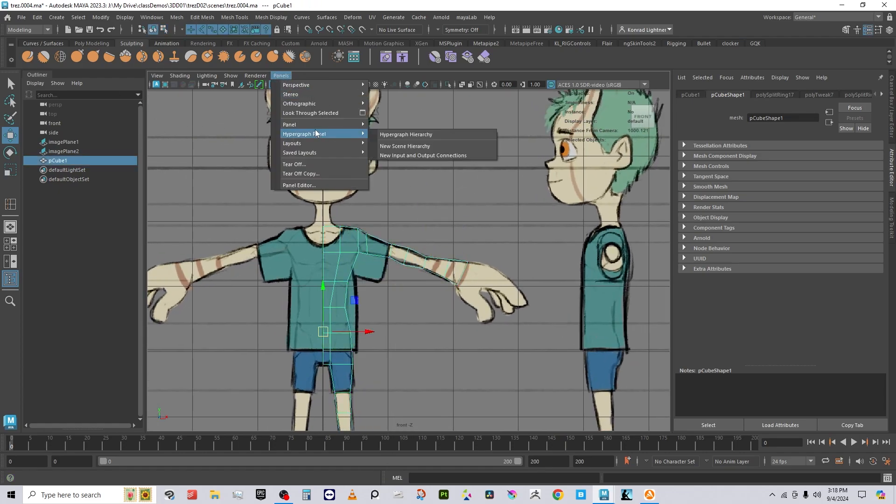
pyautogui.moveTo(315, 107)
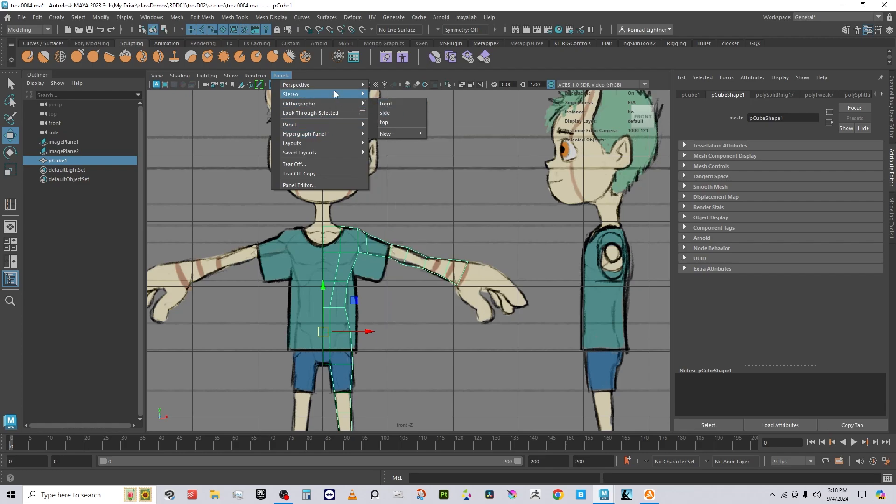
pyautogui.click(390, 86)
pyautogui.keyDown('alt'); pyautogui.moveTo(493, 206); pyautogui.dragTo(410, 306); pyautogui.keyUp('alt')
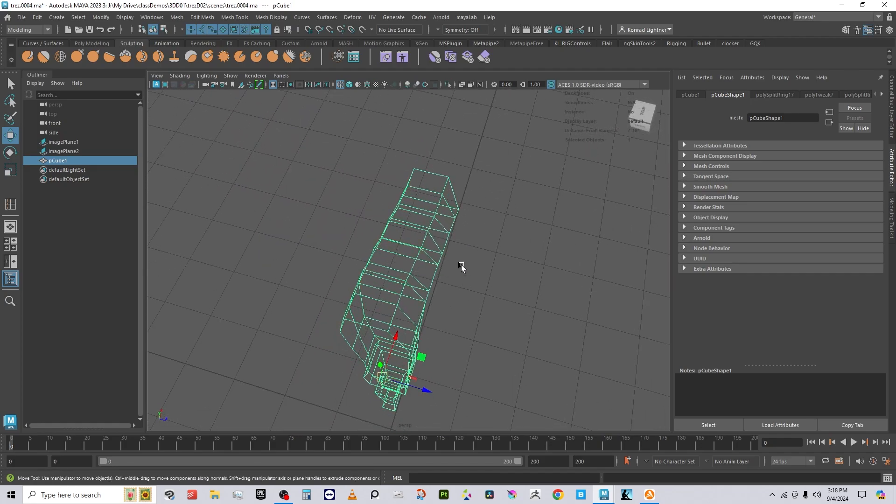
# Step: Scale the arm's right-side vertices flat into a straight line and slide them left
pyautogui.moveTo(444, 258); pyautogui.dragTo(402, 242, button='right')
pyautogui.keyDown('alt'); pyautogui.moveTo(402, 242); pyautogui.dragTo(425, 163); pyautogui.keyUp('alt')
pyautogui.moveTo(532, 240)
pyautogui.keyDown('alt'); pyautogui.mouseDown()
pyautogui.moveTo(516, 249)
pyautogui.moveTo(523, 242)
pyautogui.mouseUp(); pyautogui.keyUp('alt')
pyautogui.moveTo(414, 178)
pyautogui.keyDown('alt'); pyautogui.mouseDown()
pyautogui.moveTo(421, 197)
pyautogui.moveTo(419, 180)
pyautogui.mouseUp(); pyautogui.keyUp('alt')
pyautogui.moveTo(455, 272); pyautogui.dragTo(480, 312)
pyautogui.keyDown('alt'); pyautogui.moveTo(480, 313); pyautogui.dragTo(535, 341); pyautogui.keyUp('alt')
pyautogui.press('r')
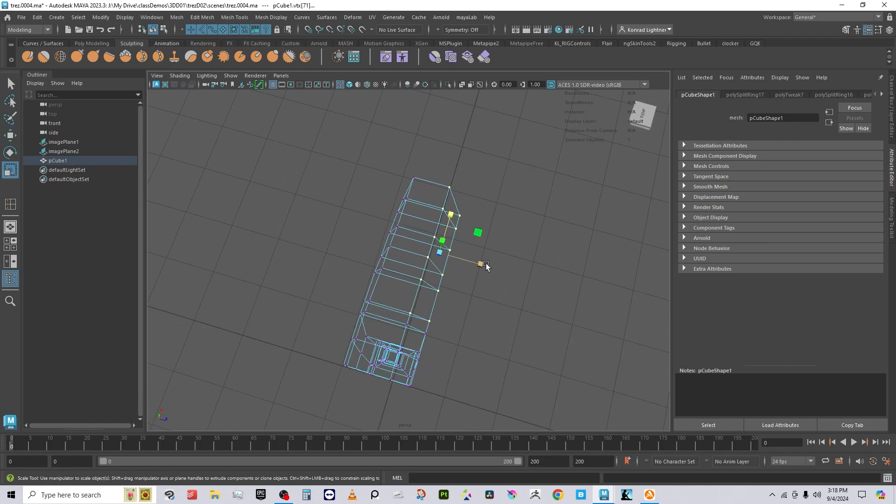
pyautogui.moveTo(485, 265); pyautogui.dragTo(435, 243)
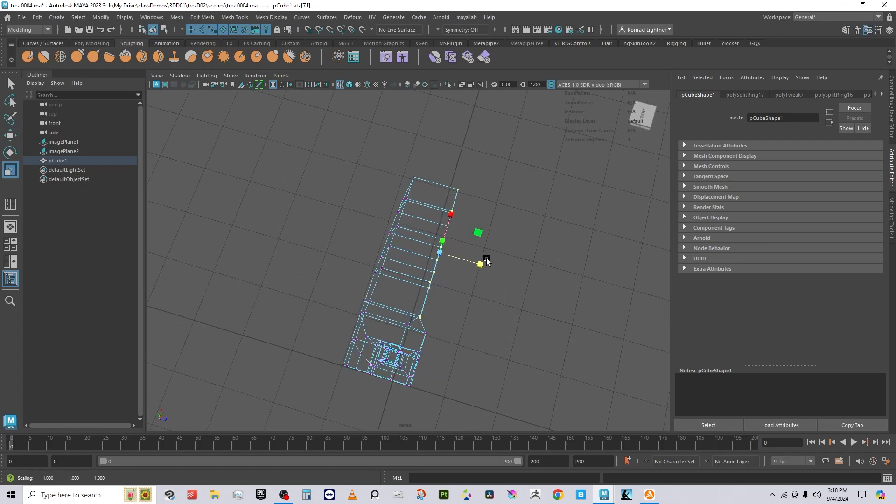
pyautogui.press('w')
pyautogui.moveTo(490, 267); pyautogui.dragTo(447, 217)
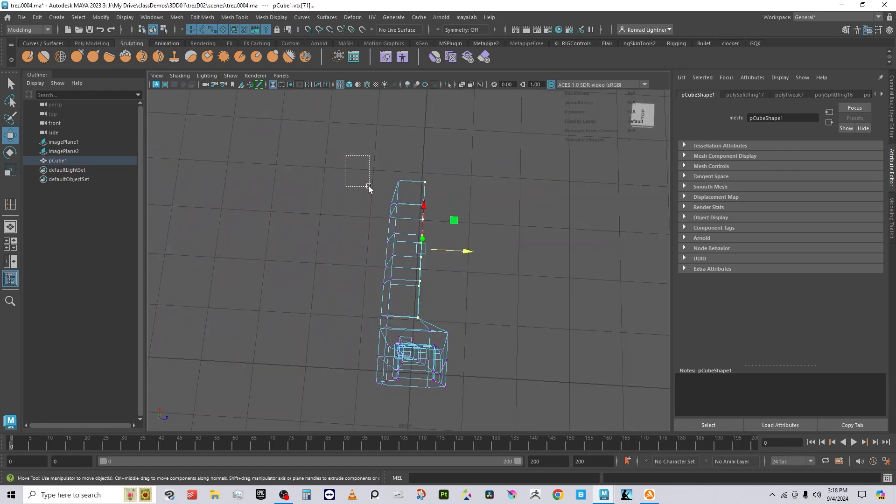
# Step: Flatten the arm's left-edge vertex column along Z and move it into line
pyautogui.moveTo(369, 186); pyautogui.dragTo(401, 321)
pyautogui.press('e')
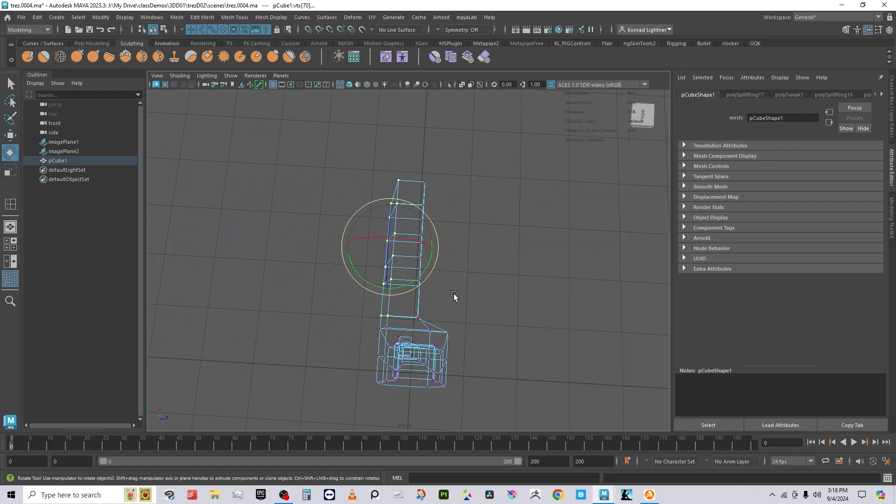
pyautogui.press('r')
pyautogui.moveTo(433, 249); pyautogui.dragTo(350, 234)
pyautogui.press('w')
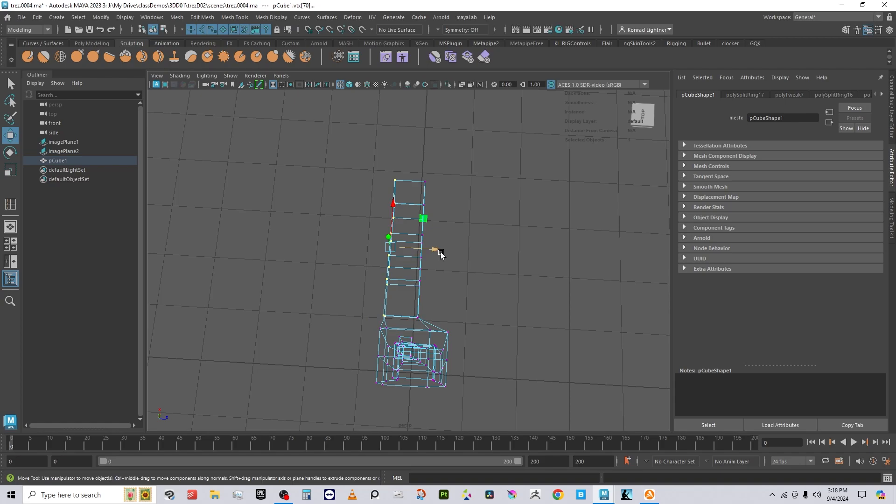
pyautogui.moveTo(441, 255); pyautogui.dragTo(444, 253)
pyautogui.click(526, 334)
pyautogui.moveTo(526, 334)
pyautogui.keyDown('alt'); pyautogui.mouseDown()
pyautogui.moveTo(326, 311)
pyautogui.moveTo(330, 352)
pyautogui.moveTo(386, 326)
pyautogui.moveTo(454, 314)
pyautogui.moveTo(540, 362)
pyautogui.moveTo(523, 346)
pyautogui.mouseUp(); pyautogui.keyUp('alt')
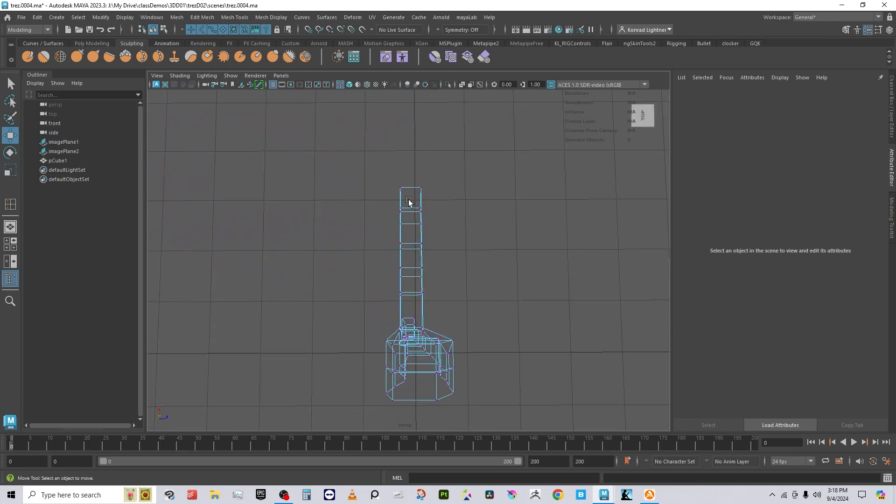
# Step: Line up the upper left-edge vertices and the arm-tip vertex in depth
pyautogui.moveTo(408, 221); pyautogui.dragTo(444, 205)
pyautogui.click(389, 179)
pyautogui.moveTo(385, 153); pyautogui.dragTo(413, 233)
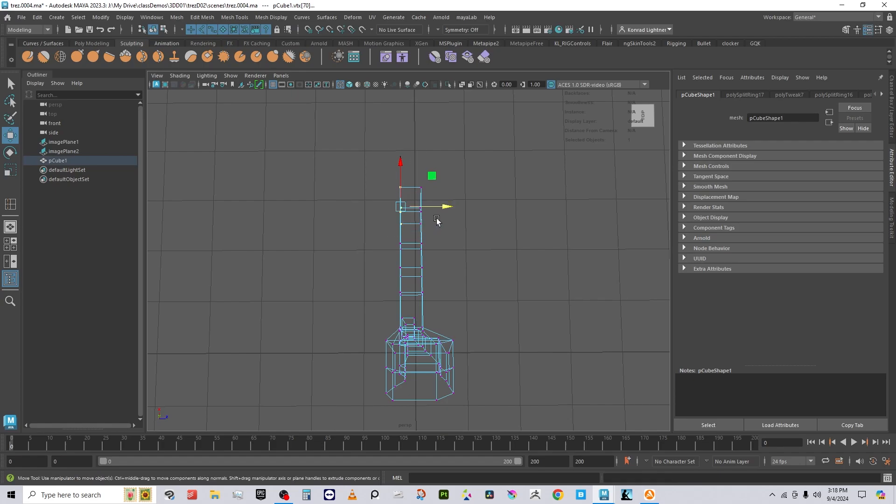
pyautogui.moveTo(444, 205); pyautogui.dragTo(412, 178)
pyautogui.click(407, 208)
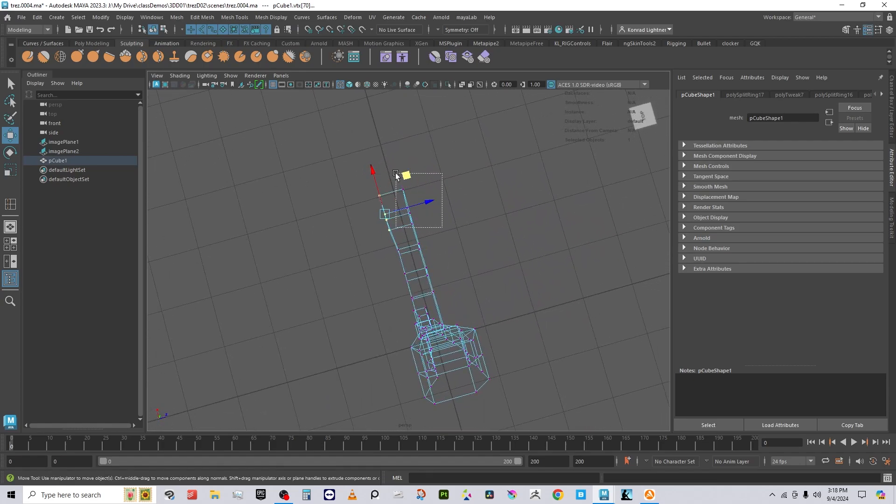
pyautogui.moveTo(447, 206); pyautogui.dragTo(449, 195)
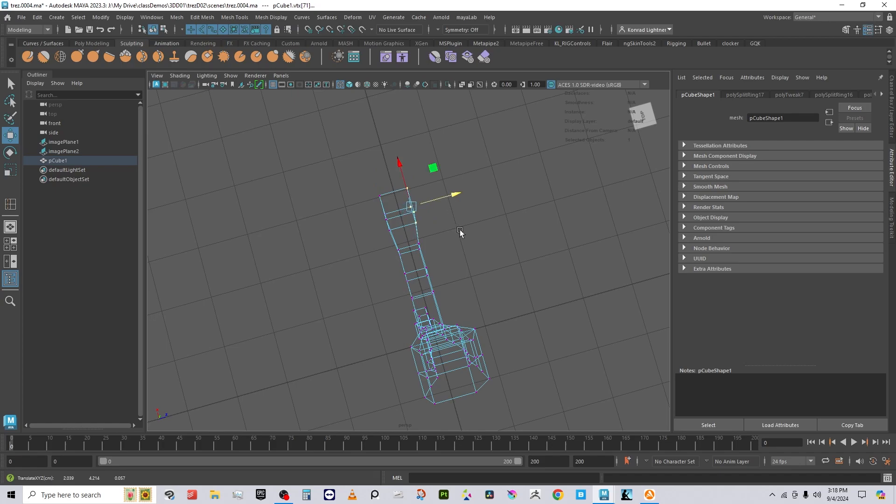
# Step: Scale down the wrist-end vertices to narrow the arm, then reselect the body mesh
pyautogui.keyDown('alt'); pyautogui.moveTo(459, 231); pyautogui.dragTo(431, 263); pyautogui.keyUp('alt')
pyautogui.press('r')
pyautogui.moveTo(418, 222); pyautogui.dragTo(466, 179, button='right')
pyautogui.keyDown('alt'); pyautogui.moveTo(466, 179); pyautogui.dragTo(450, 160); pyautogui.keyUp('alt')
pyautogui.click(450, 160)
pyautogui.click(370, 178)
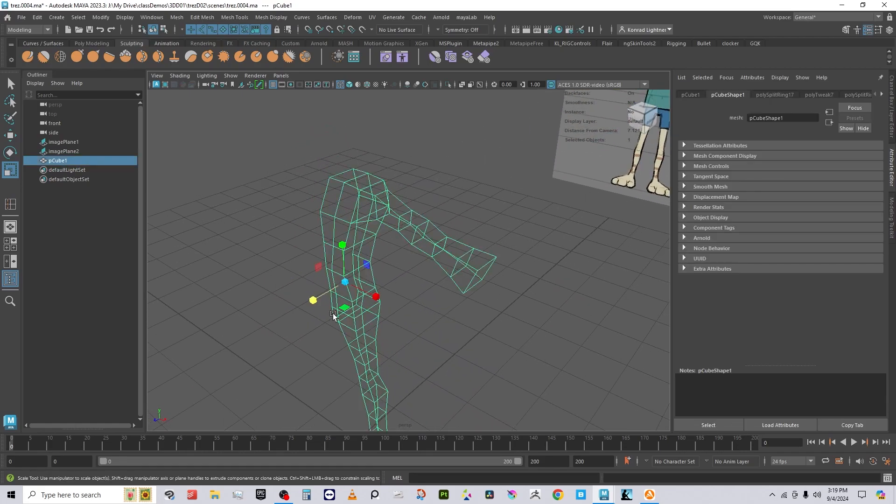
pyautogui.keyDown('alt'); pyautogui.moveTo(336, 316); pyautogui.dragTo(368, 209); pyautogui.keyUp('alt')
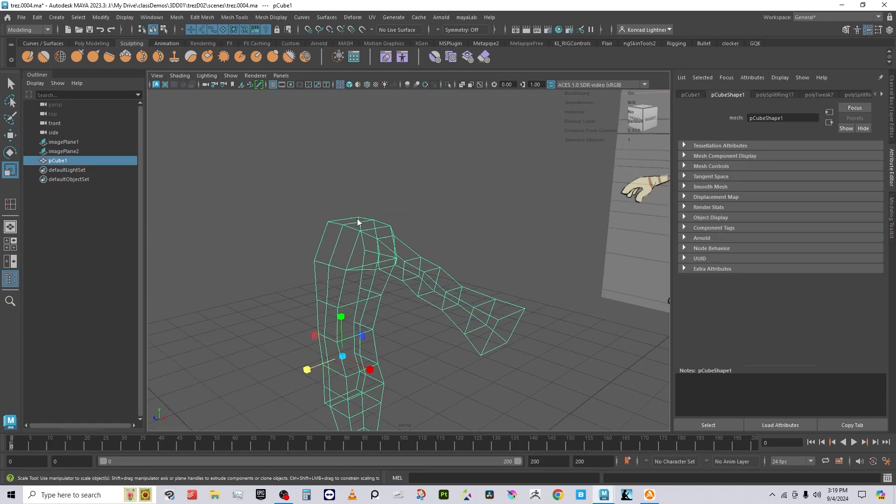
# Step: Select the torso's top face and zoom in on the neck in the side view
pyautogui.moveTo(358, 222); pyautogui.dragTo(356, 240, button='right')
pyautogui.click(349, 219)
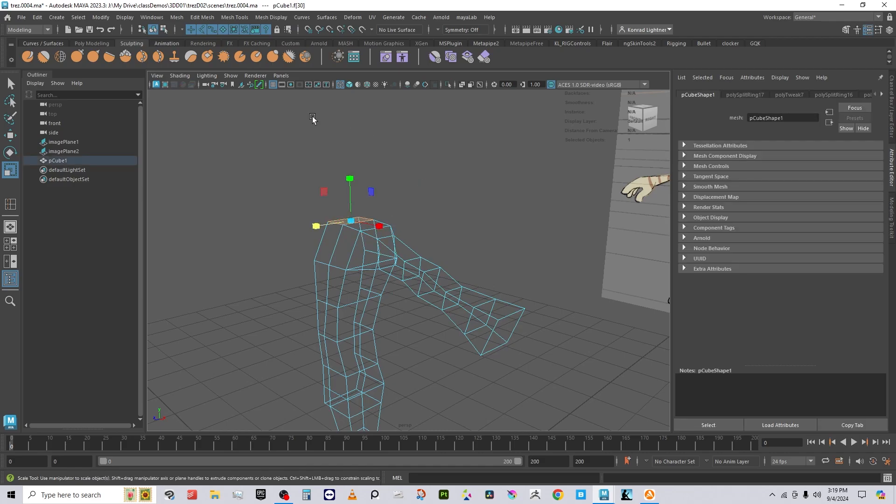
pyautogui.click(281, 75)
pyautogui.moveTo(334, 103)
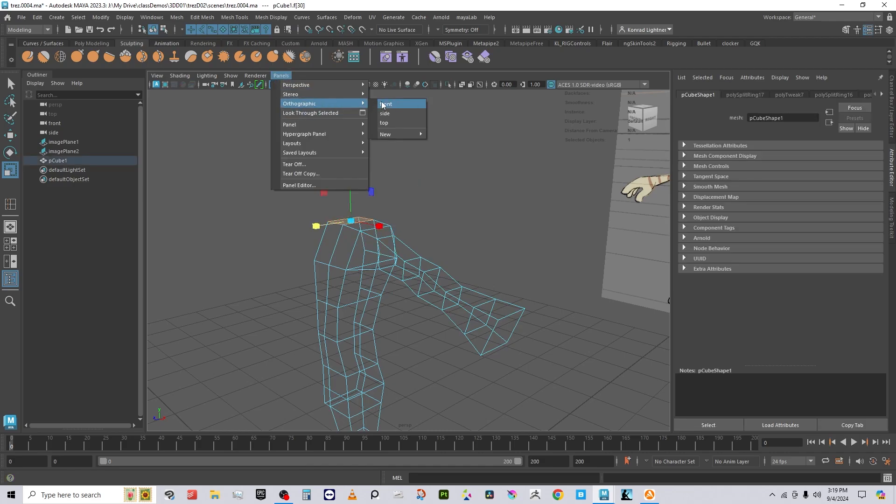
pyautogui.click(391, 113)
pyautogui.keyDown('alt'); pyautogui.moveTo(398, 182); pyautogui.dragTo(418, 390, button='middle'); pyautogui.keyUp('alt')
pyautogui.keyDown('alt'); pyautogui.moveTo(418, 390); pyautogui.dragTo(483, 260, button='right'); pyautogui.keyUp('alt')
# Step: Extrude the top face up into a neck, shifted left to follow the reference
pyautogui.keyDown('shift'); pyautogui.moveTo(454, 207); pyautogui.dragTo(452, 229, button='right'); pyautogui.keyUp('shift')
pyautogui.moveTo(340, 259); pyautogui.dragTo(344, 222)
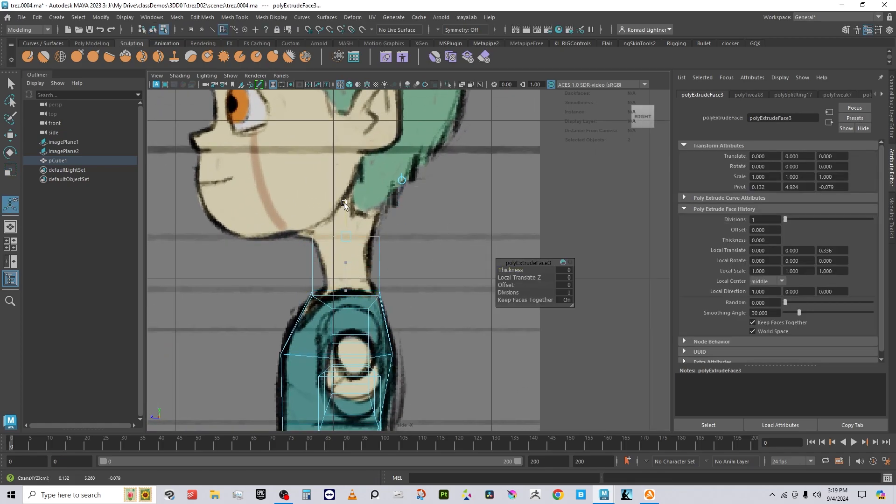
pyautogui.moveTo(342, 189); pyautogui.dragTo(343, 196)
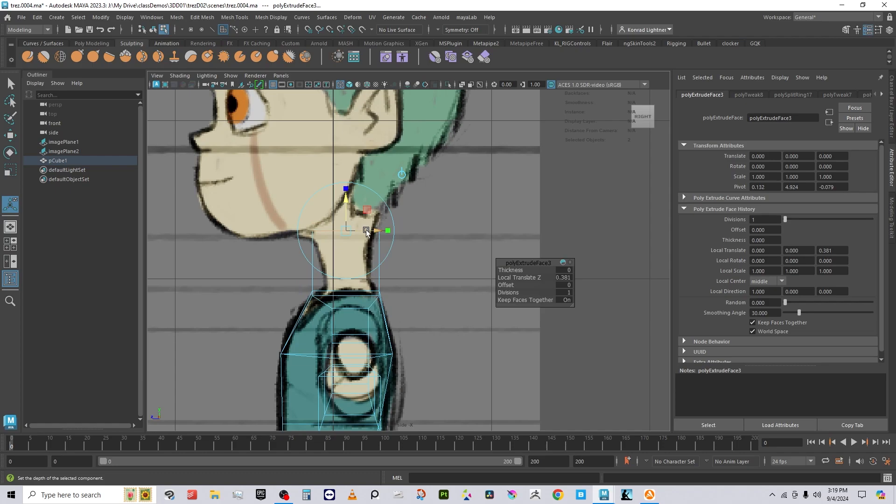
pyautogui.moveTo(366, 232); pyautogui.dragTo(349, 231)
pyautogui.press('w')
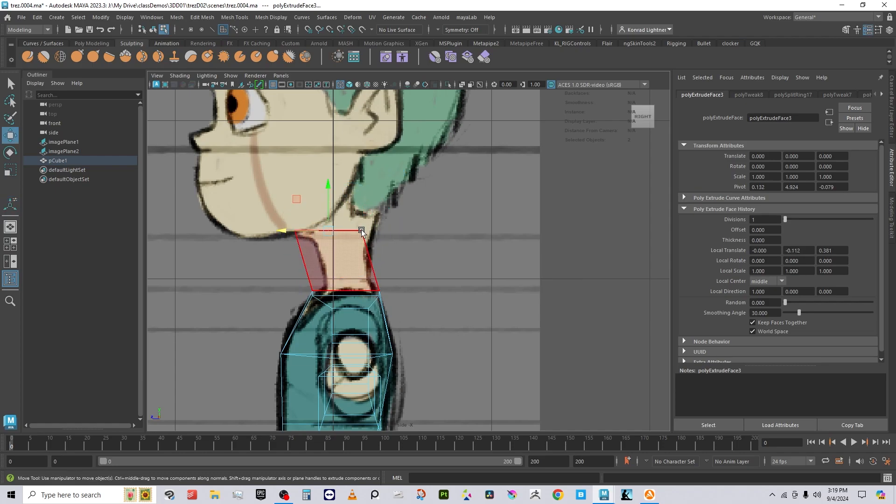
pyautogui.moveTo(361, 219); pyautogui.dragTo(328, 218, button='right')
pyautogui.moveTo(415, 260); pyautogui.dragTo(395, 145)
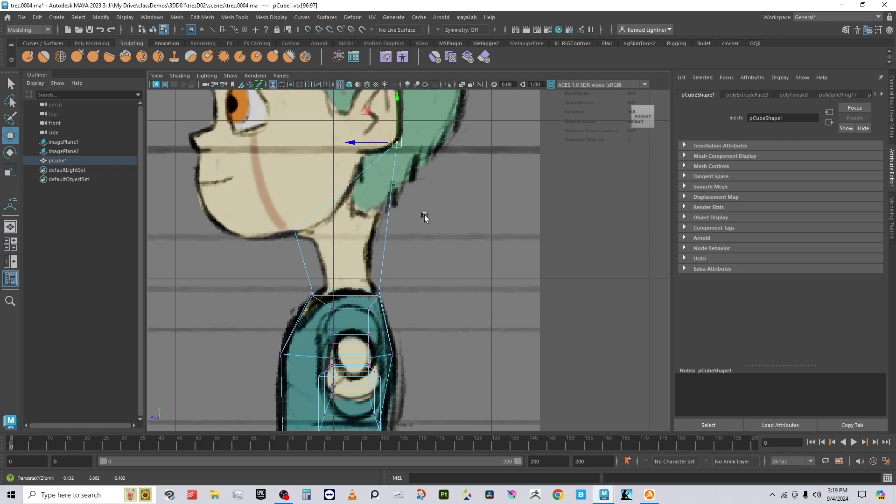
# Step: Insert two edge loops across the neck
pyautogui.moveTo(389, 216); pyautogui.dragTo(430, 189, button='right')
pyautogui.keyDown('shift'); pyautogui.moveTo(512, 203); pyautogui.dragTo(457, 219, button='right'); pyautogui.keyUp('shift')
pyautogui.click(390, 208)
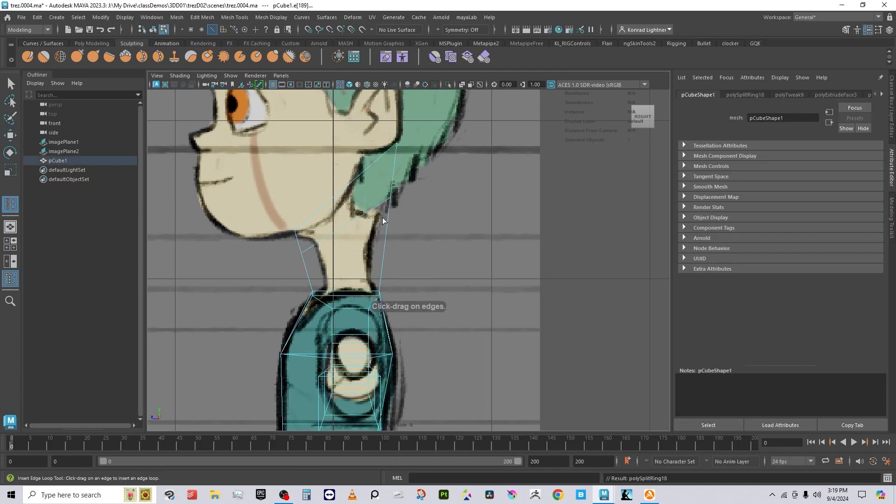
pyautogui.press('F8')
pyautogui.click(385, 281)
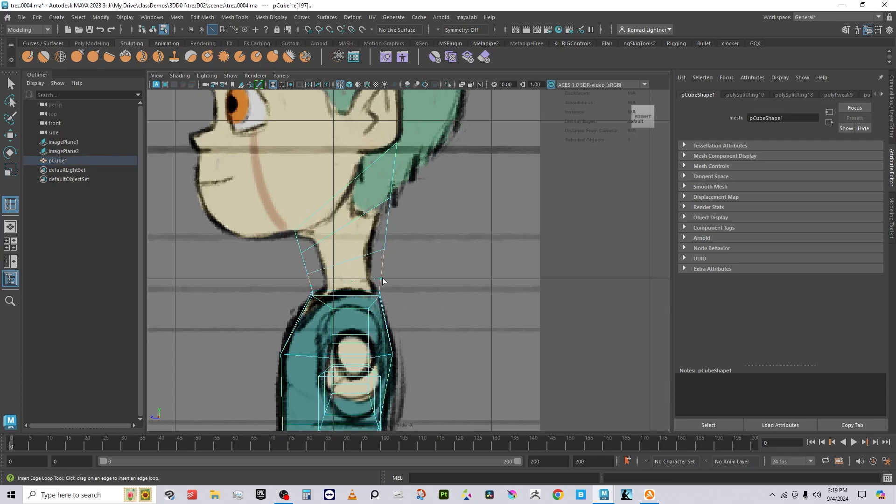
# Step: Move the front-of-neck vertices right and the back-of-neck vertices left to match the outline
pyautogui.press('w')
pyautogui.moveTo(384, 219); pyautogui.dragTo(338, 219, button='right')
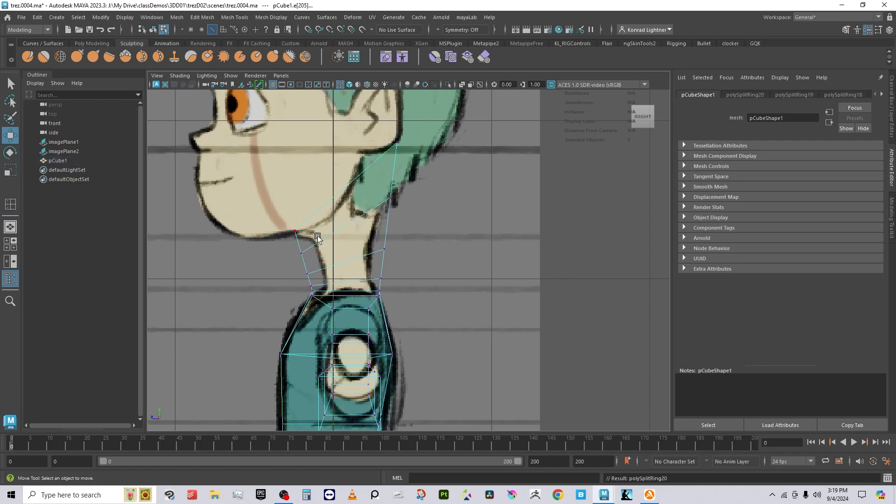
pyautogui.moveTo(290, 248); pyautogui.dragTo(326, 285)
pyautogui.moveTo(398, 293); pyautogui.dragTo(369, 277)
pyautogui.hotkey('ctrl', 'z')
pyautogui.moveTo(350, 233); pyautogui.dragTo(365, 248)
pyautogui.moveTo(405, 223); pyautogui.dragTo(384, 203)
pyautogui.moveTo(384, 133); pyautogui.dragTo(400, 143)
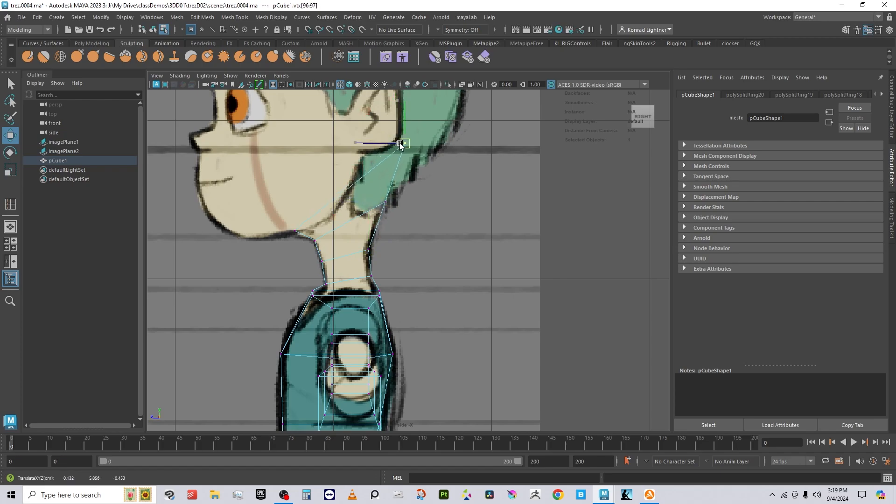
pyautogui.click(384, 203)
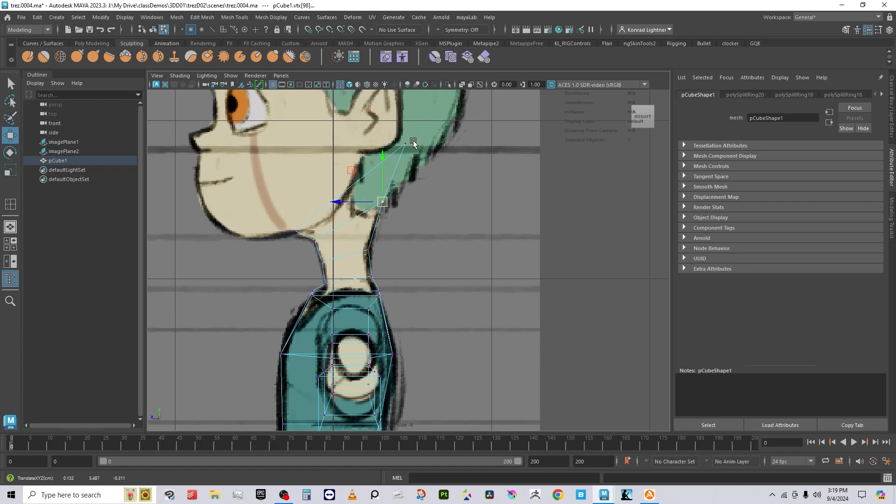
# Step: Nudge the two nape vertices into place at the upper neck
pyautogui.keyDown('alt'); pyautogui.moveTo(390, 161); pyautogui.dragTo(371, 273, button='middle'); pyautogui.keyUp('alt')
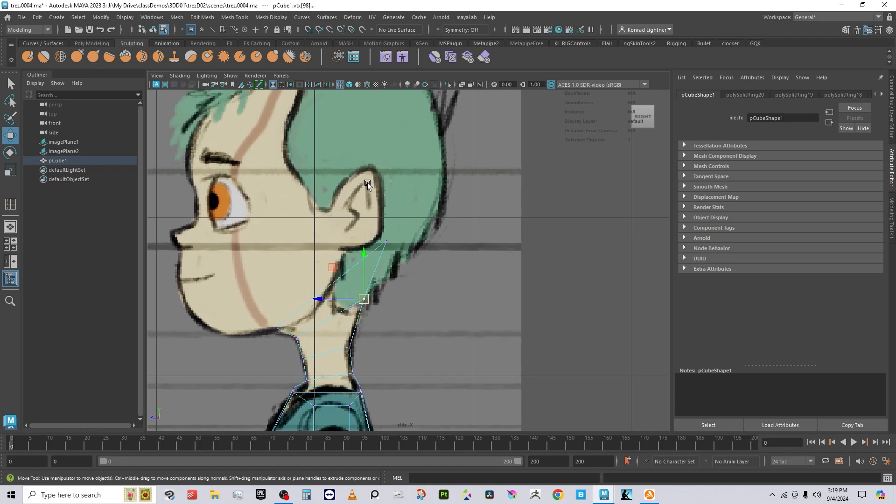
pyautogui.keyDown('alt'); pyautogui.moveTo(534, 299); pyautogui.dragTo(583, 183, button='middle'); pyautogui.keyUp('alt')
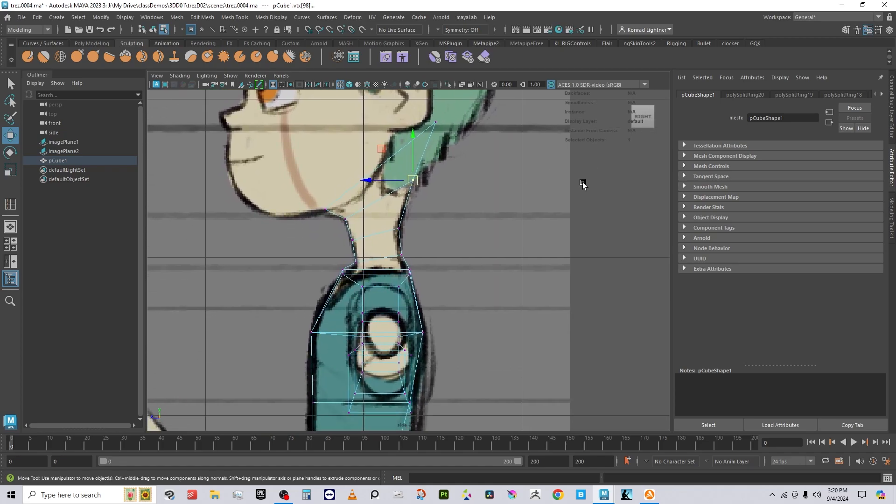
pyautogui.keyDown('alt'); pyautogui.moveTo(455, 260); pyautogui.dragTo(550, 252, button='right'); pyautogui.keyUp('alt')
pyautogui.moveTo(299, 189)
pyautogui.mouseDown()
pyautogui.moveTo(325, 210)
pyautogui.moveTo(310, 201)
pyautogui.mouseUp()
pyautogui.moveTo(403, 173); pyautogui.dragTo(459, 144, button='right')
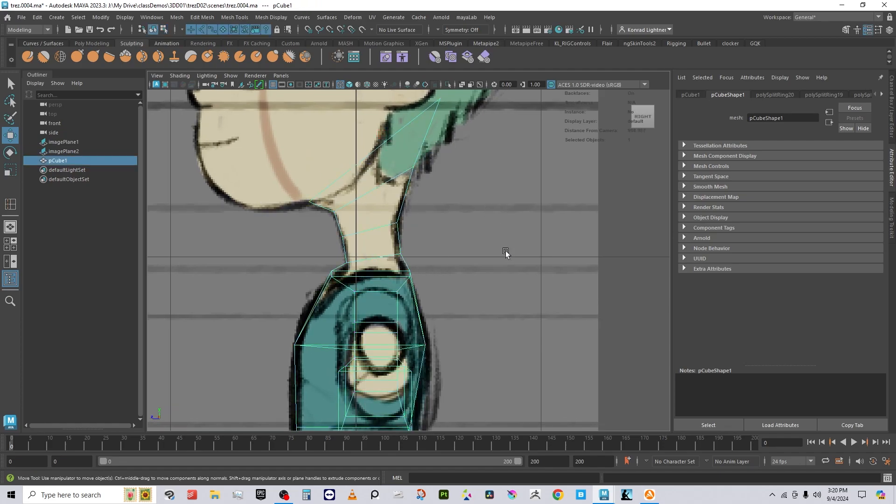
pyautogui.keyDown('alt'); pyautogui.moveTo(506, 252); pyautogui.dragTo(433, 147, button='right'); pyautogui.keyUp('alt')
# Step: Switch the pane to the front camera and zoom in on the neck and shoulder
pyautogui.click(280, 75)
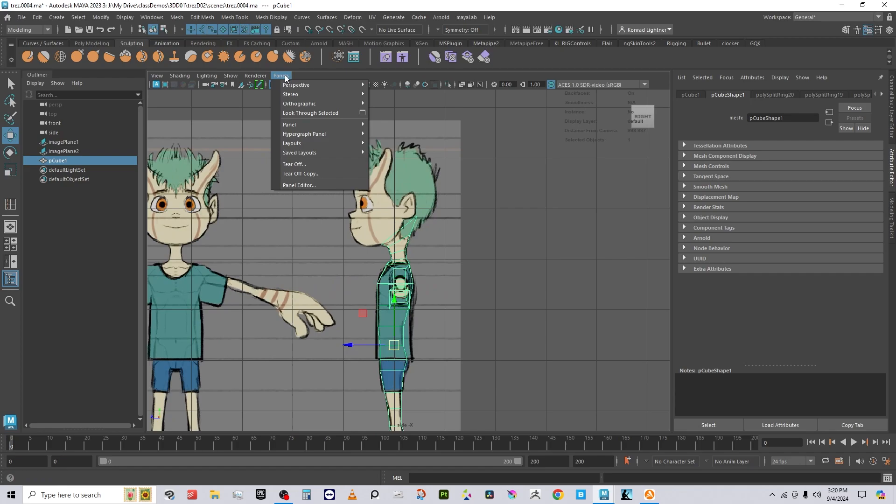
pyautogui.moveTo(318, 103)
pyautogui.click(399, 106)
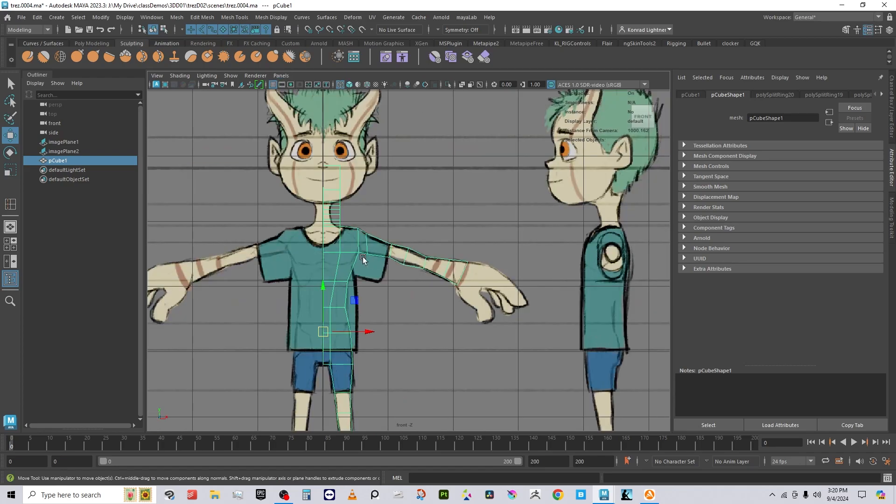
pyautogui.keyDown('alt'); pyautogui.moveTo(362, 256); pyautogui.dragTo(386, 233, button='right'); pyautogui.keyUp('alt')
pyautogui.scroll(3, 413, 250)
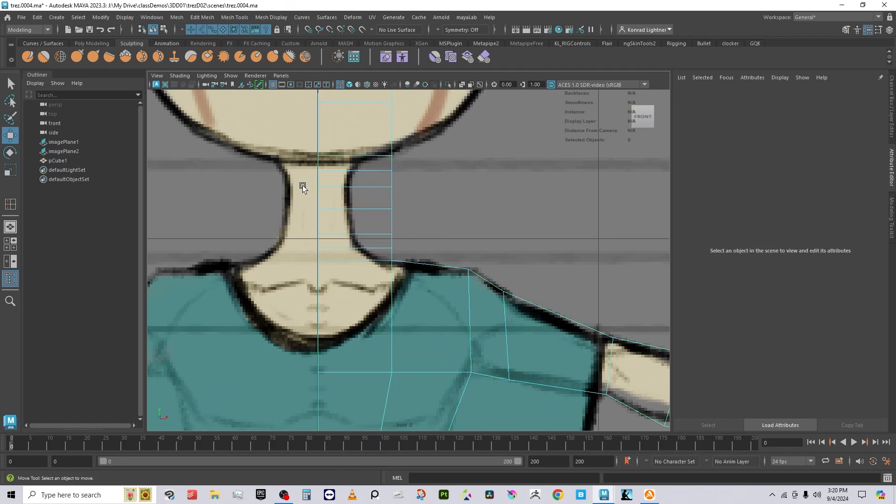
pyautogui.scroll(-5, 510, 297)
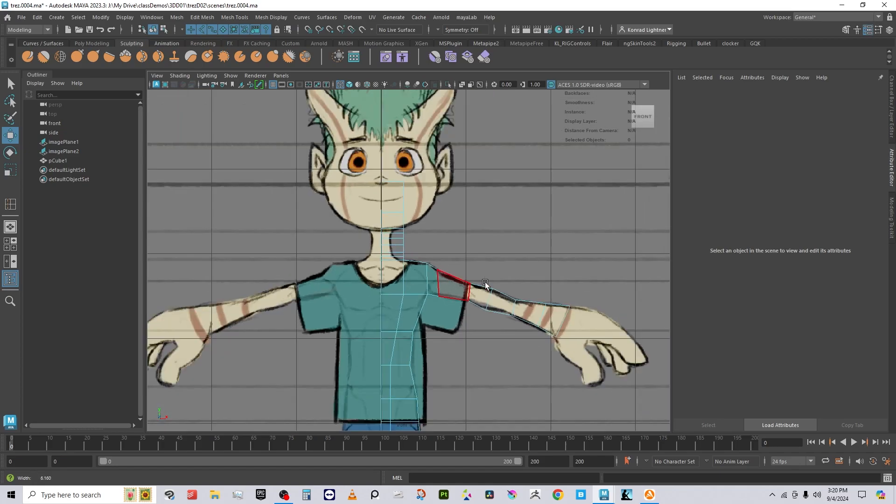
pyautogui.scroll(-1, 486, 284)
# Step: Use the four-pane layout, collapsing the lower panes to keep top and persp
pyautogui.press('space')
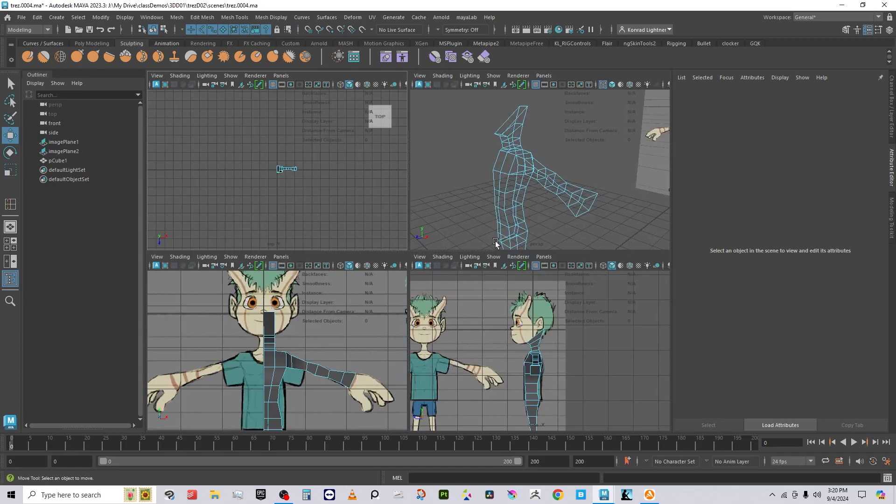
pyautogui.moveTo(491, 251); pyautogui.dragTo(495, 427)
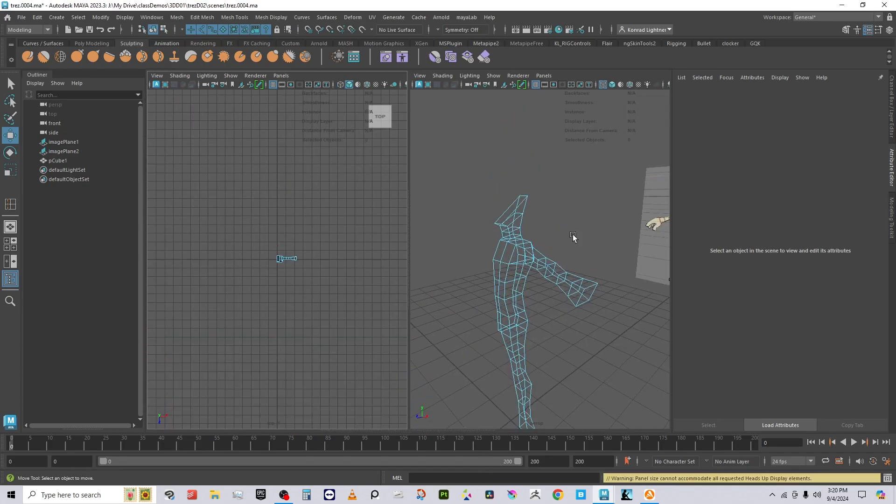
pyautogui.click(279, 76)
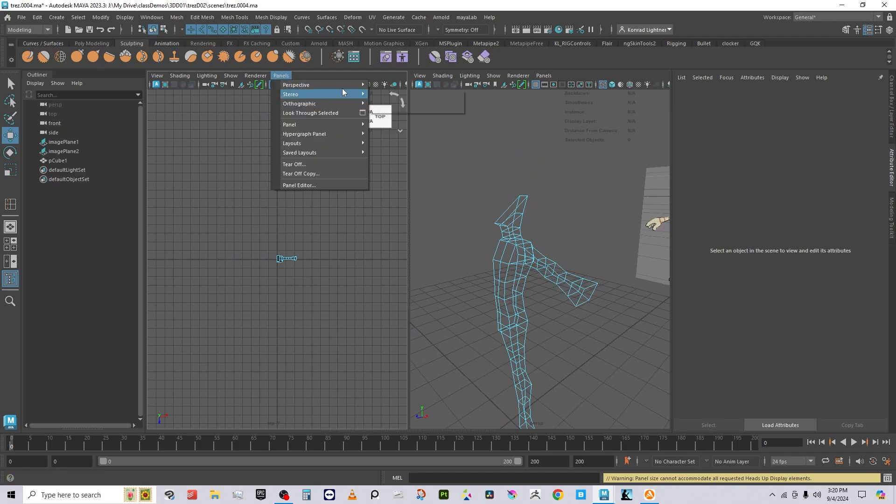
pyautogui.moveTo(344, 97)
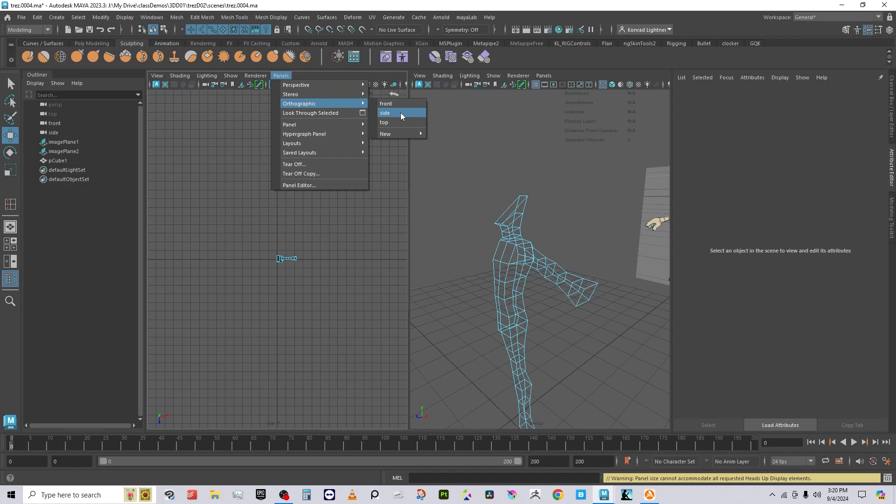
# Step: Turn the left pane into the front view and select the neck edge loop in perspective
pyautogui.click(400, 105)
pyautogui.scroll(3, 298, 281)
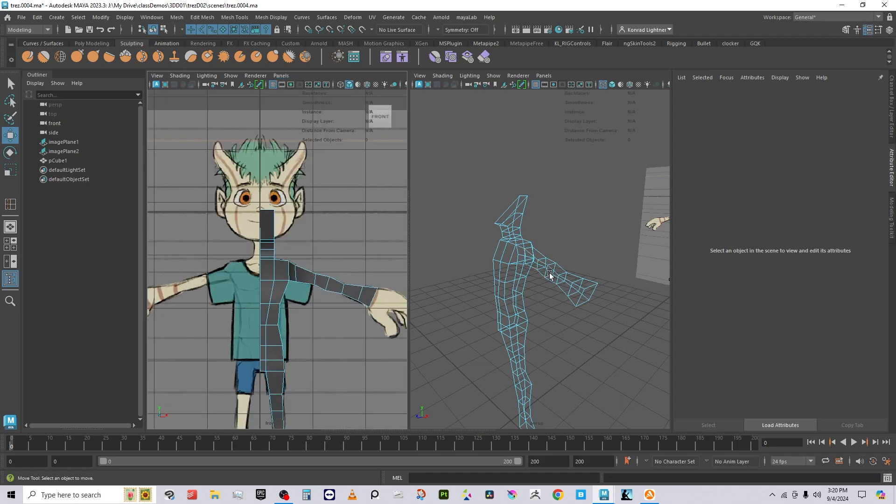
pyautogui.scroll(5, 539, 240)
pyautogui.keyDown('alt'); pyautogui.moveTo(501, 218); pyautogui.dragTo(552, 246, button='middle'); pyautogui.keyUp('alt')
pyautogui.moveTo(545, 210); pyautogui.dragTo(549, 138, button='right')
pyautogui.doubleClick(554, 212)
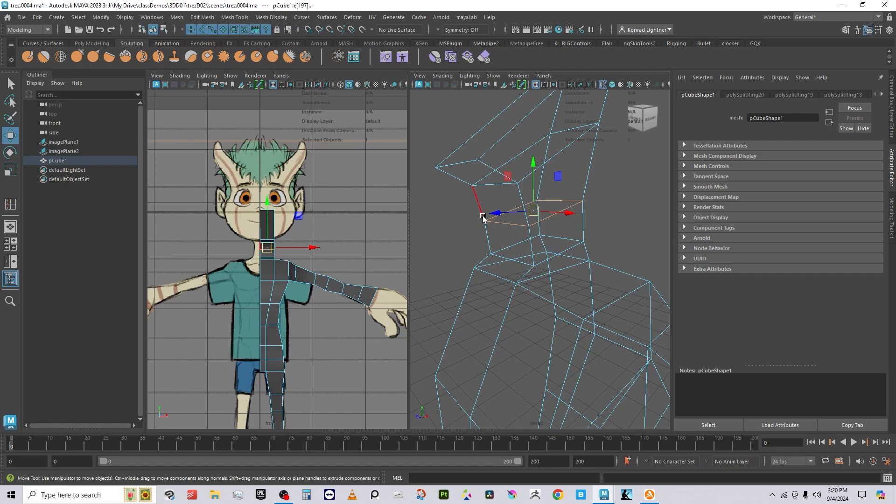
pyautogui.keyDown('alt'); pyautogui.moveTo(483, 218); pyautogui.dragTo(583, 194); pyautogui.keyUp('alt')
# Step: In wireframe, move the lower and upper neck vertex pairs inward to the drawing's neck width
pyautogui.rightClick(588, 191)
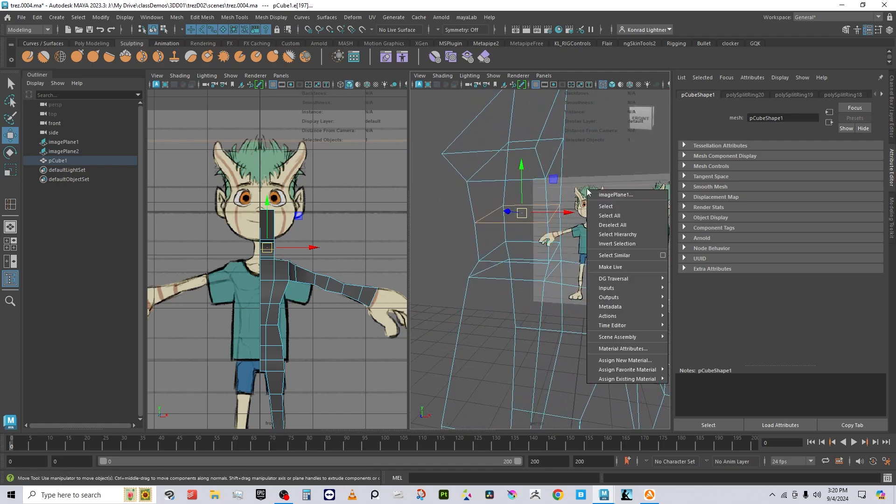
pyautogui.moveTo(560, 139); pyautogui.dragTo(519, 146, button='right')
pyautogui.keyDown('alt'); pyautogui.moveTo(538, 215); pyautogui.dragTo(533, 189); pyautogui.keyUp('alt')
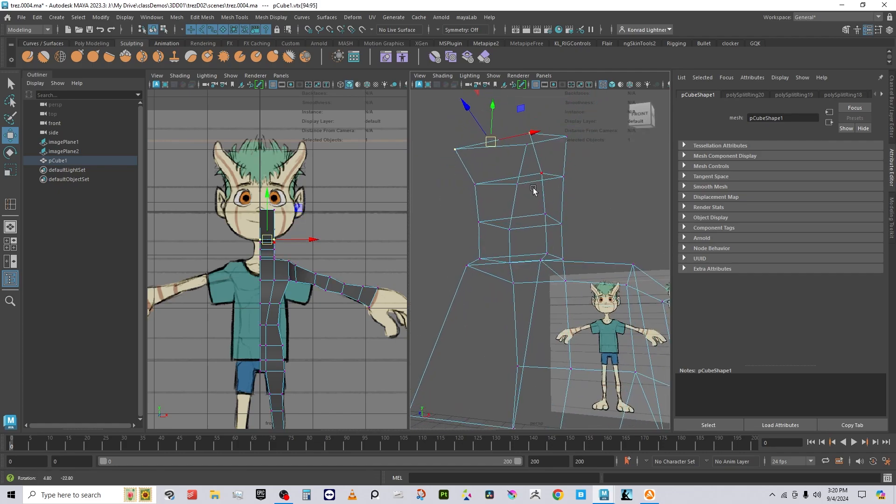
pyautogui.moveTo(583, 231); pyautogui.dragTo(583, 231)
pyautogui.keyDown('alt'); pyautogui.moveTo(560, 239); pyautogui.dragTo(560, 276); pyautogui.keyUp('alt')
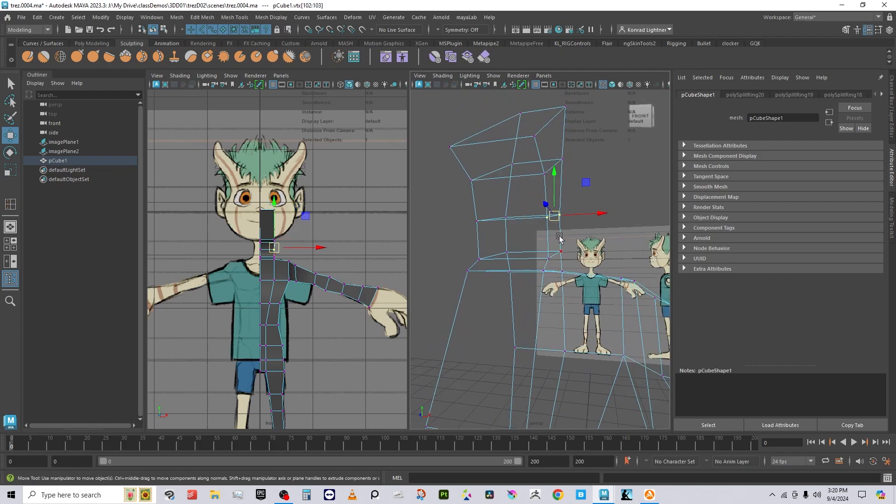
pyautogui.scroll(8, 272, 300)
pyautogui.press('4')
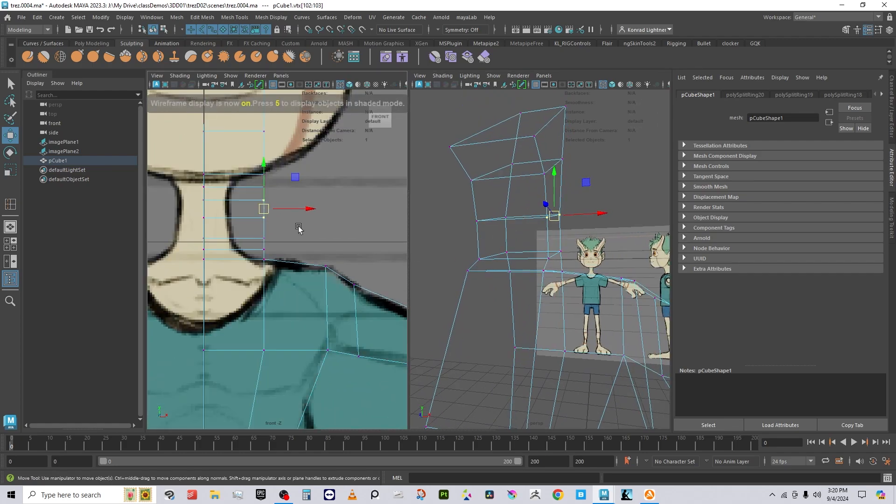
pyautogui.moveTo(310, 211); pyautogui.dragTo(286, 250)
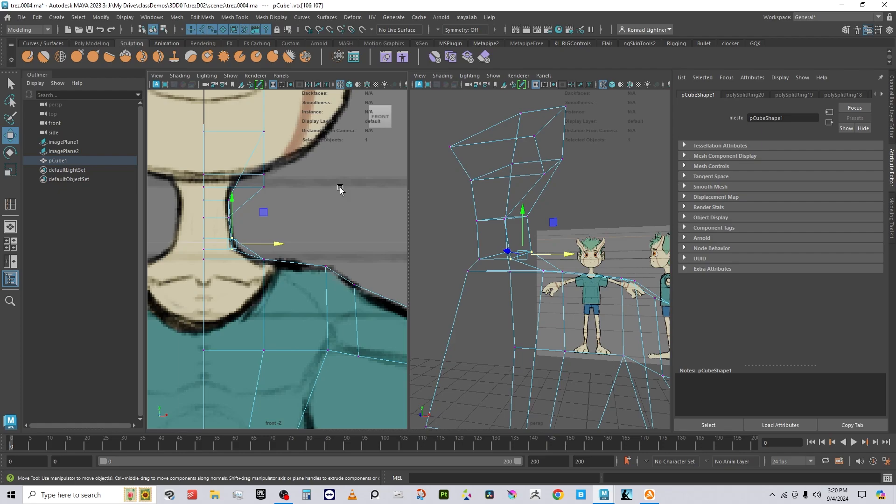
pyautogui.keyDown('alt'); pyautogui.moveTo(528, 163); pyautogui.dragTo(559, 174); pyautogui.keyUp('alt')
pyautogui.moveTo(576, 184); pyautogui.dragTo(527, 155)
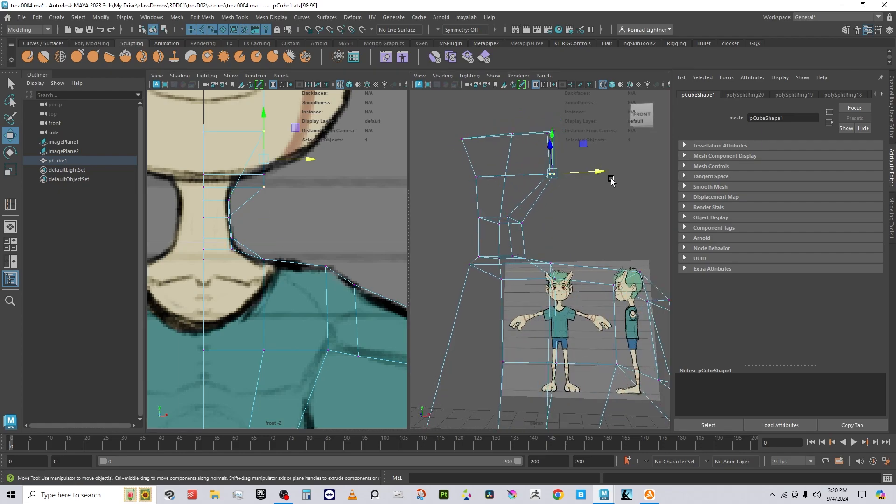
pyautogui.moveTo(594, 172)
pyautogui.mouseDown()
pyautogui.moveTo(569, 177)
pyautogui.moveTo(496, 308)
pyautogui.moveTo(522, 238)
pyautogui.mouseUp()
# Step: Turn on shaded display and reselect the body mesh in the perspective view
pyautogui.press('5')
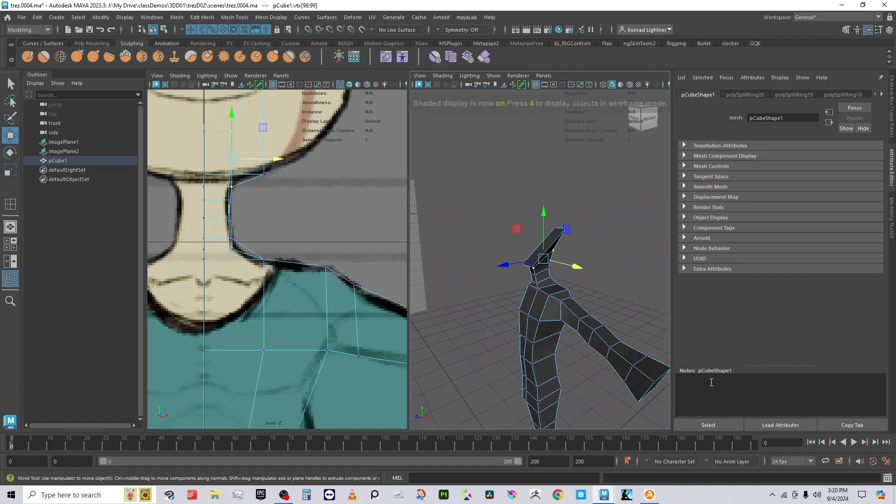
pyautogui.moveTo(540, 245); pyautogui.dragTo(584, 206, button='right')
pyautogui.click(596, 245)
pyautogui.keyDown('alt'); pyautogui.moveTo(592, 256); pyautogui.dragTo(543, 348, button='right'); pyautogui.keyUp('alt')
pyautogui.keyDown('alt'); pyautogui.moveTo(551, 324); pyautogui.dragTo(537, 281, button='middle'); pyautogui.keyUp('alt')
pyautogui.click(538, 280)
pyautogui.keyDown('alt'); pyautogui.moveTo(574, 352); pyautogui.dragTo(723, 347); pyautogui.keyUp('alt')
pyautogui.scroll(5, 587, 218)
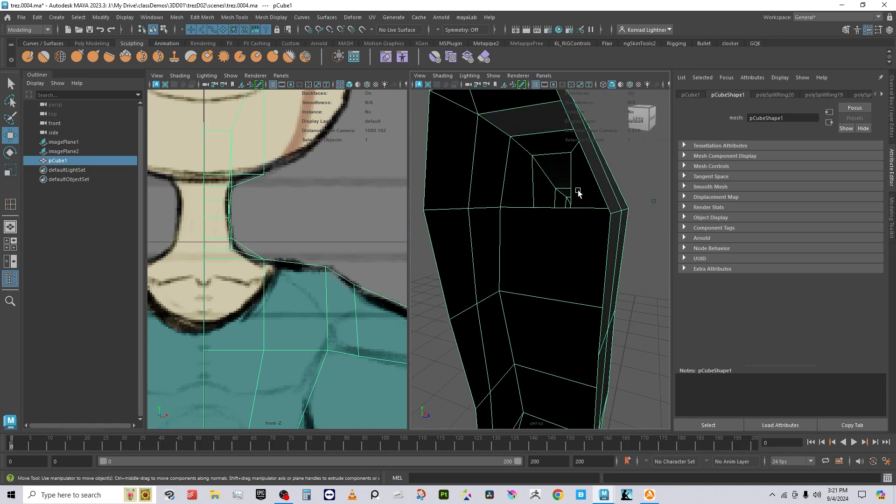
pyautogui.scroll(-3, 555, 187)
# Step: Select the faces at the neck and delete the selected torso face
pyautogui.moveTo(525, 140); pyautogui.dragTo(525, 161, button='right')
pyautogui.click(522, 140)
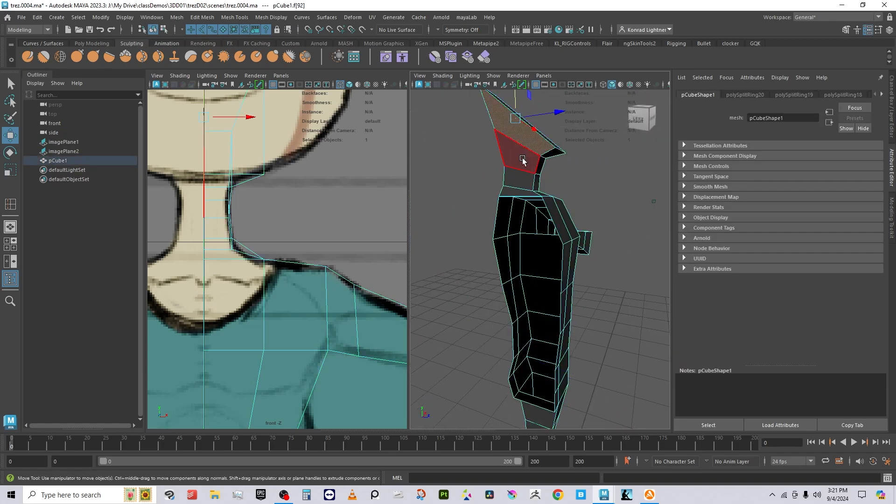
pyautogui.click(523, 176)
pyautogui.keyDown('alt'); pyautogui.moveTo(522, 177); pyautogui.dragTo(491, 199); pyautogui.keyUp('alt')
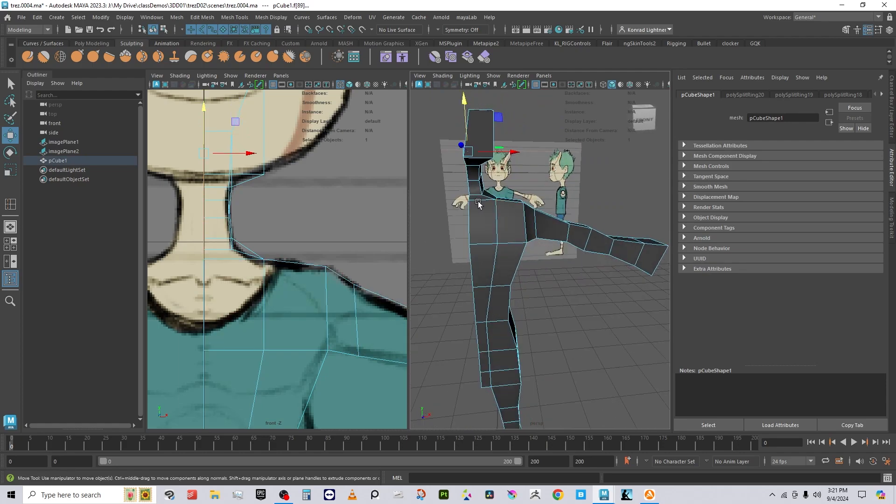
pyautogui.press('Delete')
pyautogui.keyDown('alt'); pyautogui.moveTo(506, 184); pyautogui.dragTo(522, 154); pyautogui.keyUp('alt')
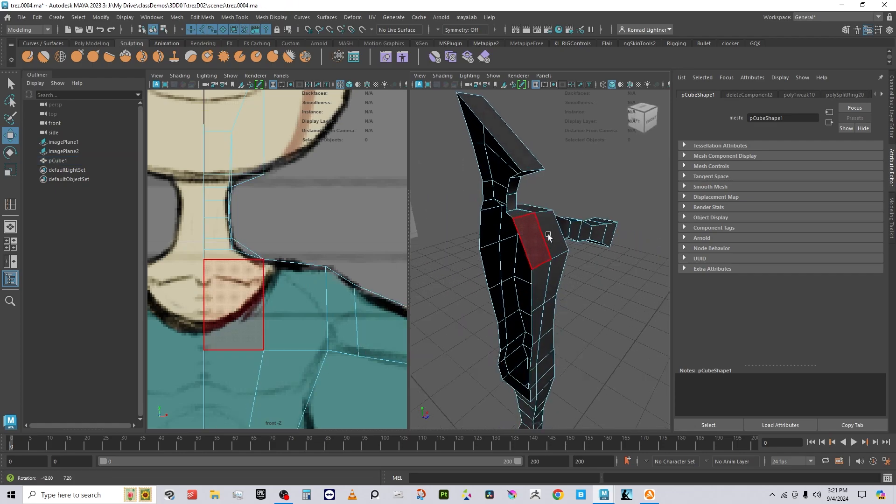
# Step: Return to object mode, reselect the body, and frame it in a full-size perspective view
pyautogui.moveTo(521, 150); pyautogui.dragTo(565, 130, button='right')
pyautogui.click(580, 208)
pyautogui.keyDown('alt'); pyautogui.moveTo(580, 219); pyautogui.dragTo(474, 272); pyautogui.keyUp('alt')
pyautogui.click(518, 247)
pyautogui.scroll(-1, 531, 315)
pyautogui.scroll(-3, 532, 317)
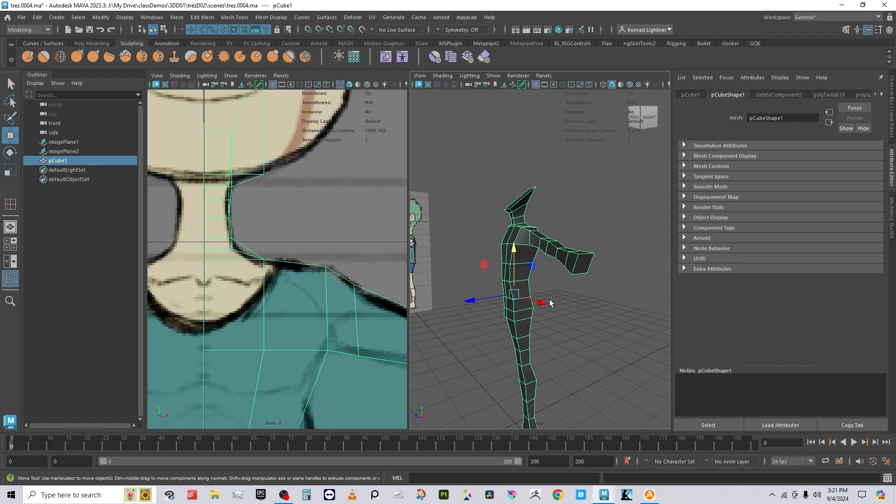
pyautogui.scroll(-3, 568, 303)
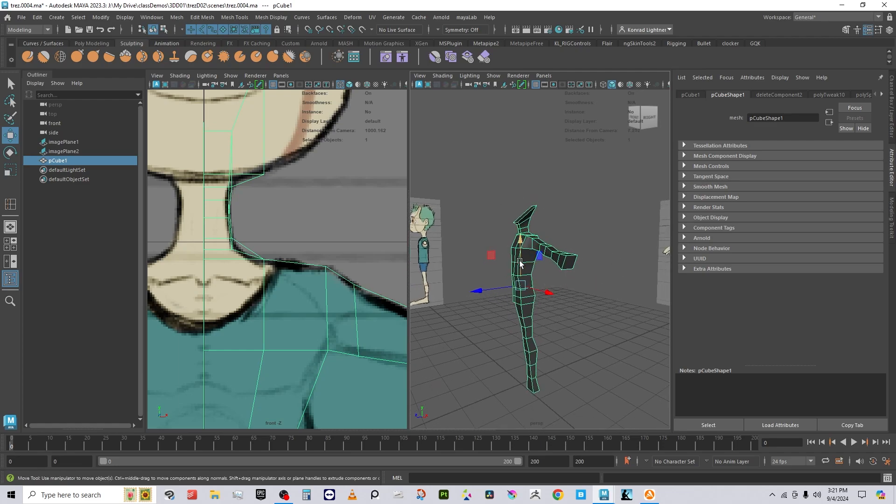
pyautogui.press('space')
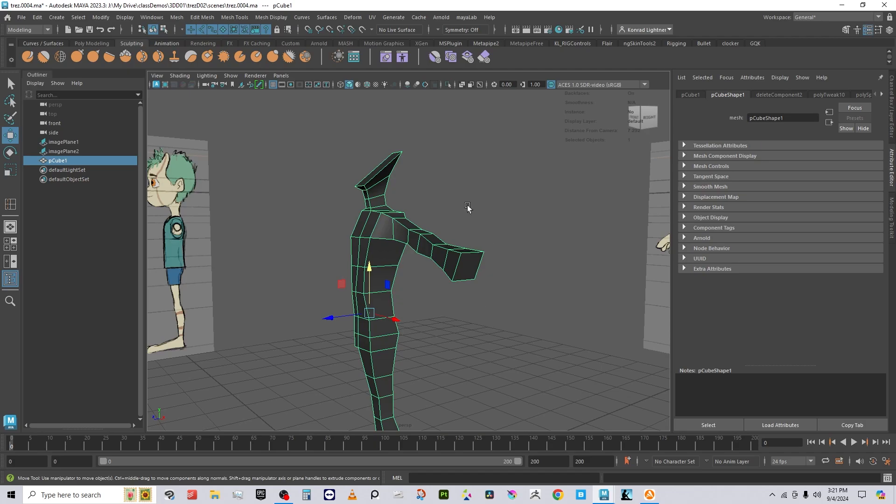
pyautogui.keyDown('alt'); pyautogui.moveTo(503, 241); pyautogui.dragTo(488, 221, button='right'); pyautogui.keyUp('alt')
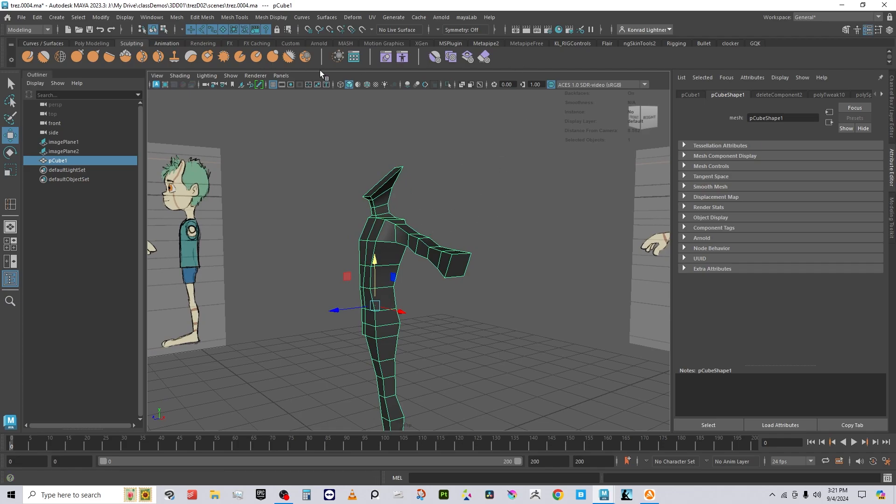
# Step: Create a new polygon cube from Create > Polygon Primitives
pyautogui.click(285, 76)
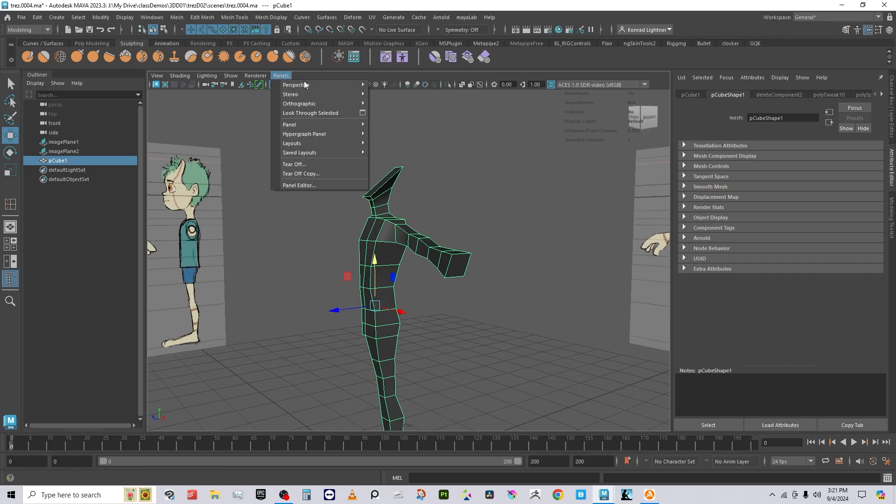
pyautogui.click(503, 147)
pyautogui.click(437, 210)
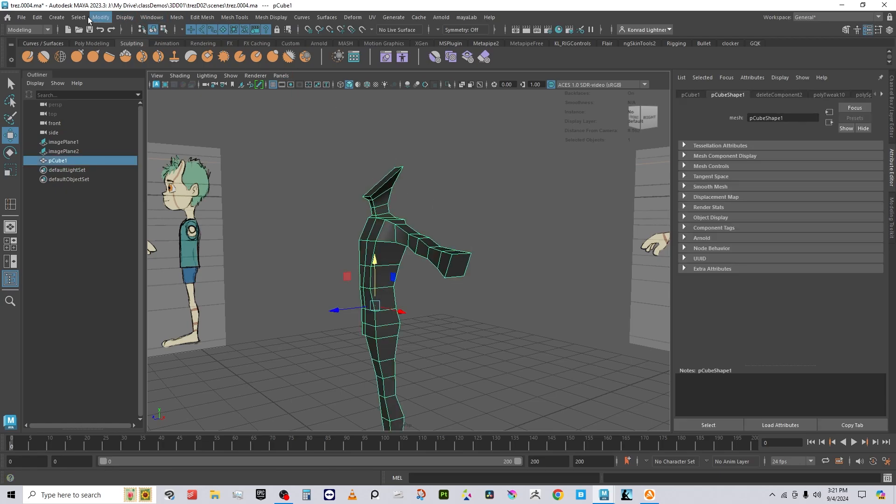
pyautogui.click(55, 18)
pyautogui.moveTo(117, 52)
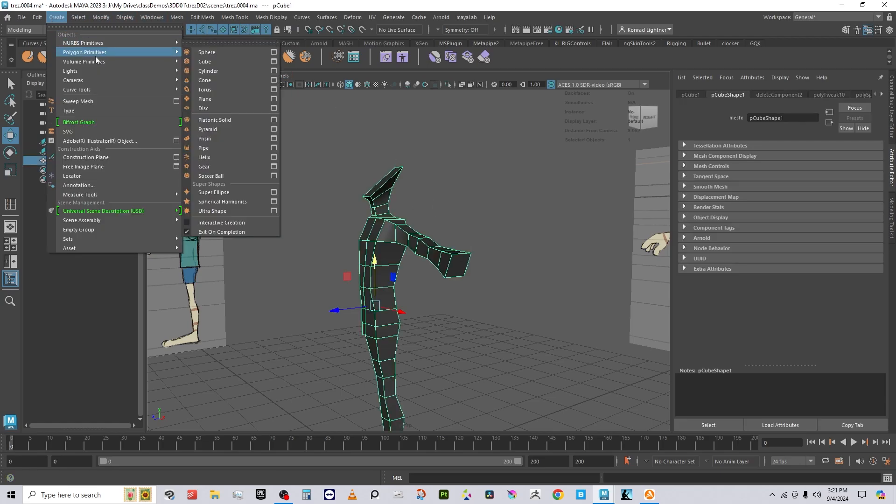
pyautogui.click(216, 63)
# Step: Delete the new cube's left face in face mode
pyautogui.keyDown('alt'); pyautogui.moveTo(485, 282); pyautogui.dragTo(282, 285, button='right'); pyautogui.keyUp('alt')
pyautogui.keyDown('alt'); pyautogui.moveTo(282, 284); pyautogui.dragTo(308, 254); pyautogui.keyUp('alt')
pyautogui.keyDown('alt'); pyautogui.moveTo(308, 254); pyautogui.dragTo(329, 198, button='middle'); pyautogui.keyUp('alt')
pyautogui.keyDown('alt'); pyautogui.moveTo(328, 206); pyautogui.dragTo(440, 256, button='right'); pyautogui.keyUp('alt')
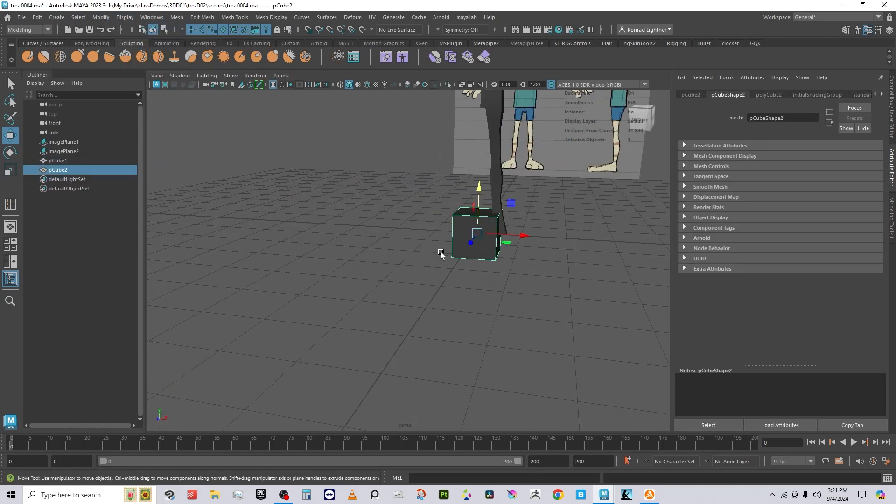
pyautogui.keyDown('alt'); pyautogui.moveTo(440, 256); pyautogui.dragTo(476, 247); pyautogui.keyUp('alt')
pyautogui.keyDown('alt'); pyautogui.moveTo(429, 235); pyautogui.dragTo(406, 298, button='middle'); pyautogui.keyUp('alt')
pyautogui.moveTo(402, 274); pyautogui.dragTo(356, 219, button='right')
pyautogui.click(395, 287)
pyautogui.press('Delete')
# Step: Try sliding the cube's left-edge vertices with grid snapping, then undo the move
pyautogui.keyDown('alt'); pyautogui.moveTo(448, 293); pyautogui.dragTo(420, 301); pyautogui.keyUp('alt')
pyautogui.moveTo(366, 209); pyautogui.dragTo(423, 354)
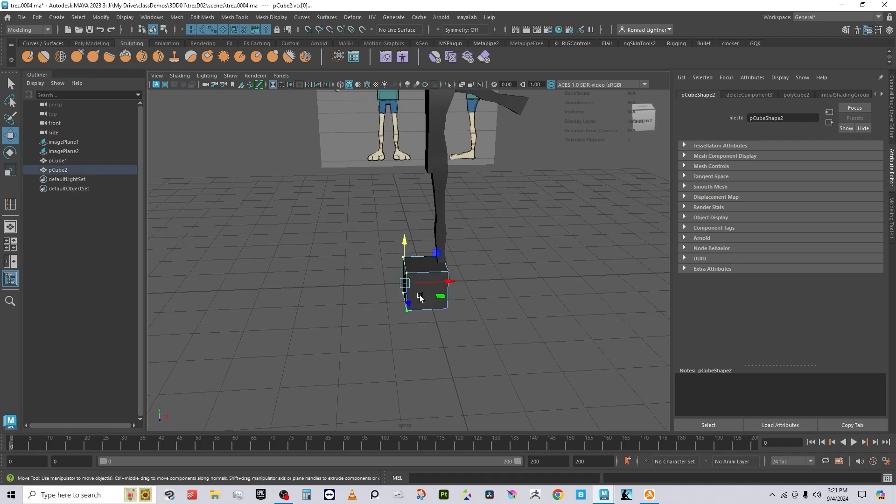
pyautogui.press('x')
pyautogui.moveTo(450, 281); pyautogui.dragTo(451, 283)
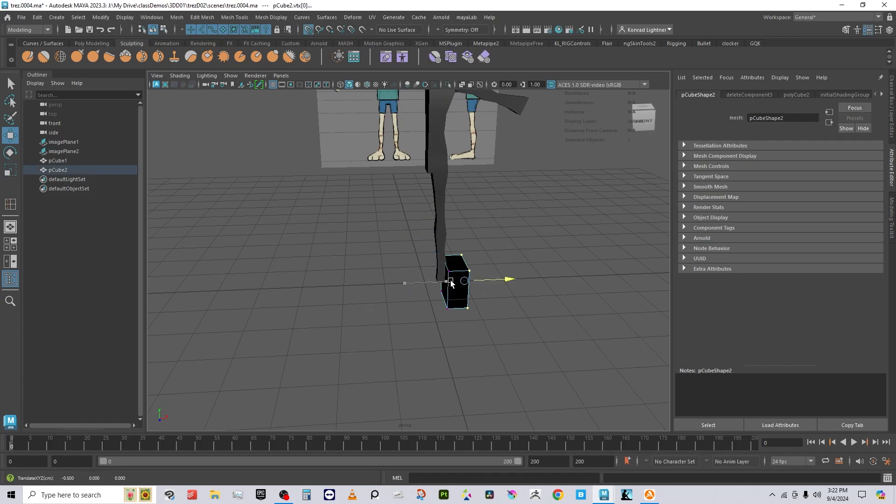
pyautogui.hotkey('ctrl', 'z')
# Step: Raise the whole cube up toward the torso in object mode
pyautogui.moveTo(446, 271); pyautogui.dragTo(523, 176, button='right')
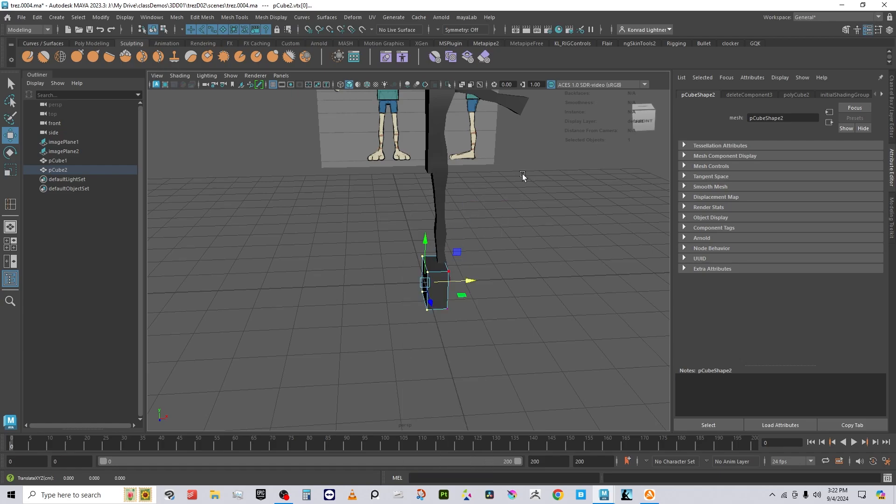
pyautogui.moveTo(425, 241); pyautogui.dragTo(448, 54)
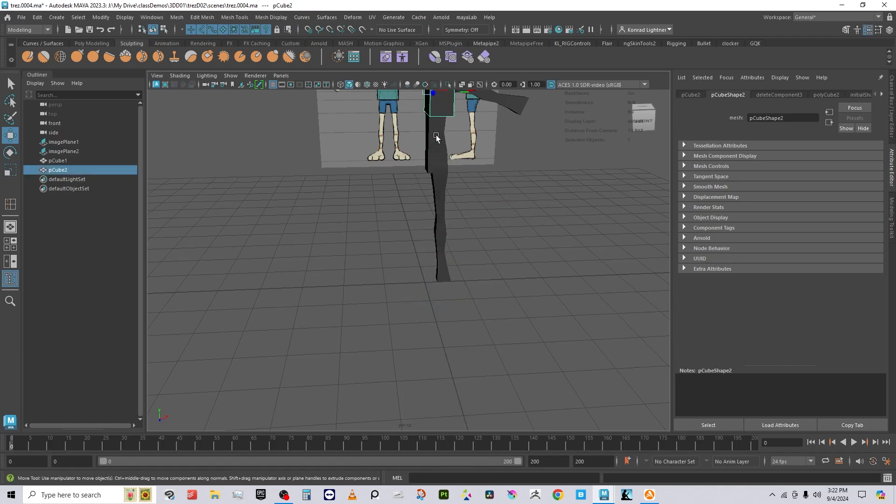
pyautogui.keyDown('alt'); pyautogui.moveTo(430, 155); pyautogui.dragTo(427, 338, button='middle'); pyautogui.keyUp('alt')
pyautogui.moveTo(431, 240); pyautogui.dragTo(429, 188)
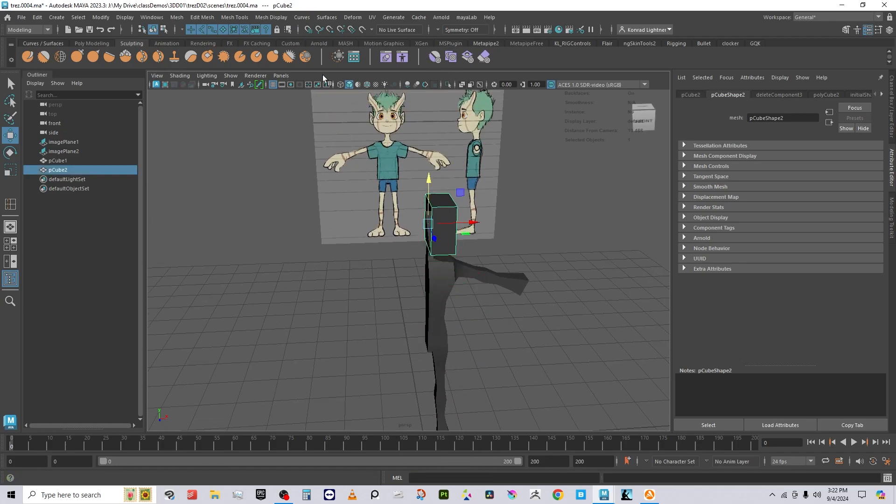
# Step: Show front and perspective views side by side and move the cube to the character's face
pyautogui.press('space')
pyautogui.press('a')
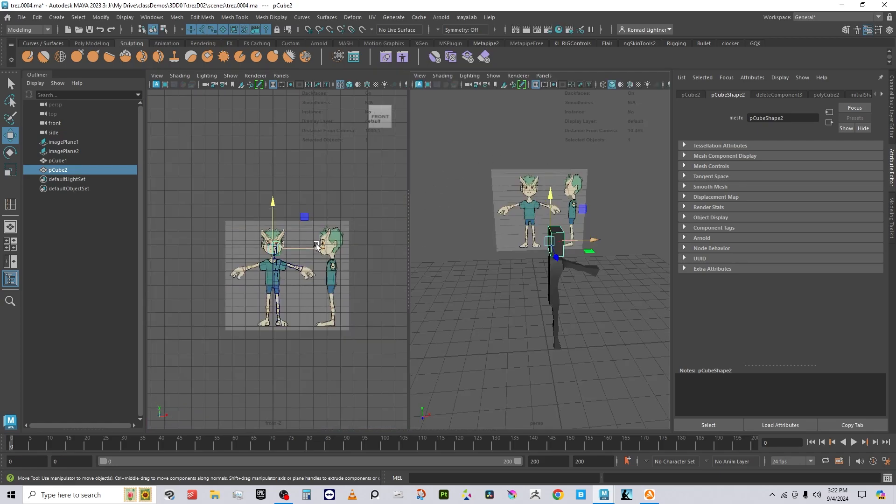
pyautogui.scroll(3, 299, 228)
pyautogui.scroll(5, 299, 228)
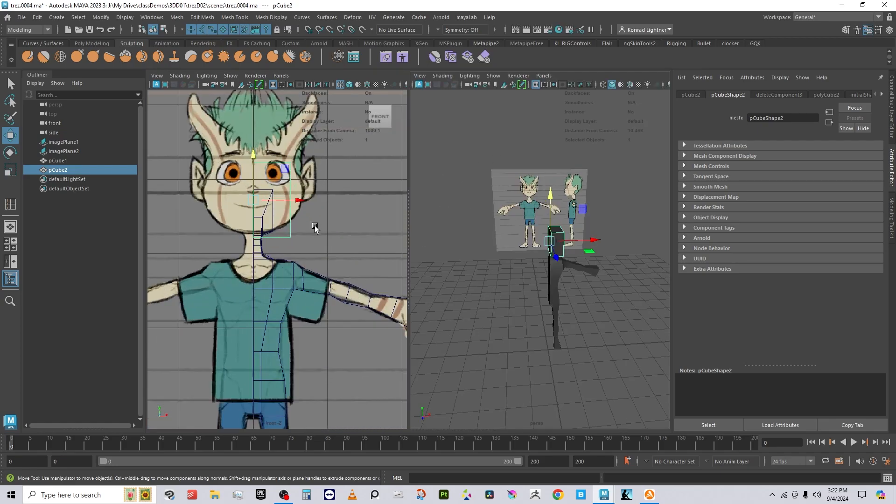
pyautogui.scroll(4, 543, 289)
pyautogui.keyDown('alt'); pyautogui.moveTo(279, 206); pyautogui.dragTo(285, 249, button='middle'); pyautogui.keyUp('alt')
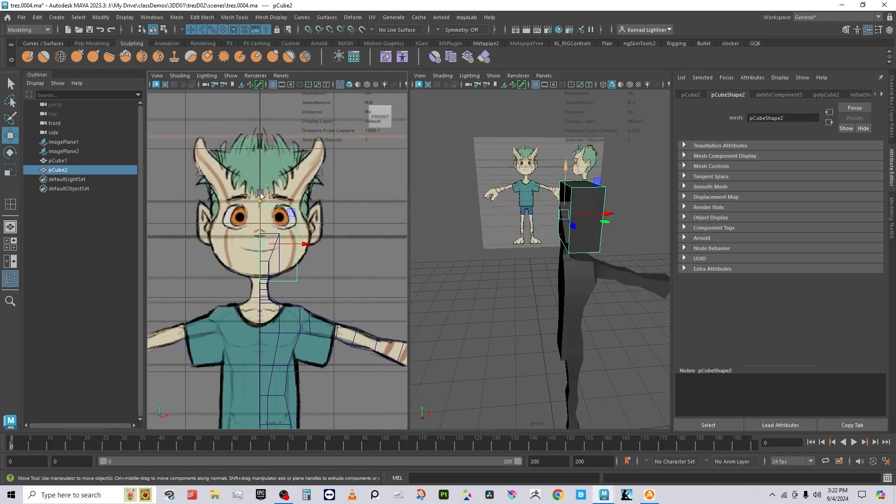
pyautogui.moveTo(259, 197); pyautogui.dragTo(259, 192)
# Step: Stretch the cube's top vertices up to the head's crown, then switch to the Four View layout
pyautogui.moveTo(301, 203); pyautogui.dragTo(250, 200, button='right')
pyautogui.moveTo(250, 187); pyautogui.dragTo(310, 217)
pyautogui.moveTo(278, 174); pyautogui.dragTo(275, 111)
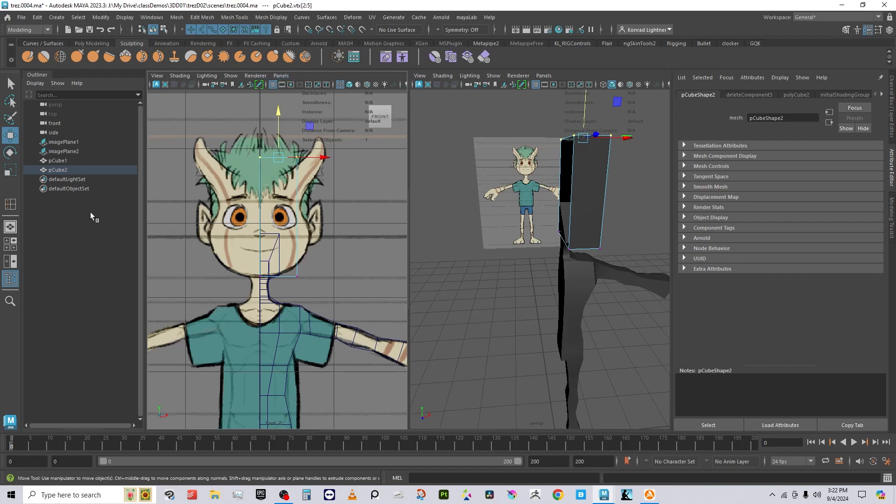
pyautogui.click(13, 244)
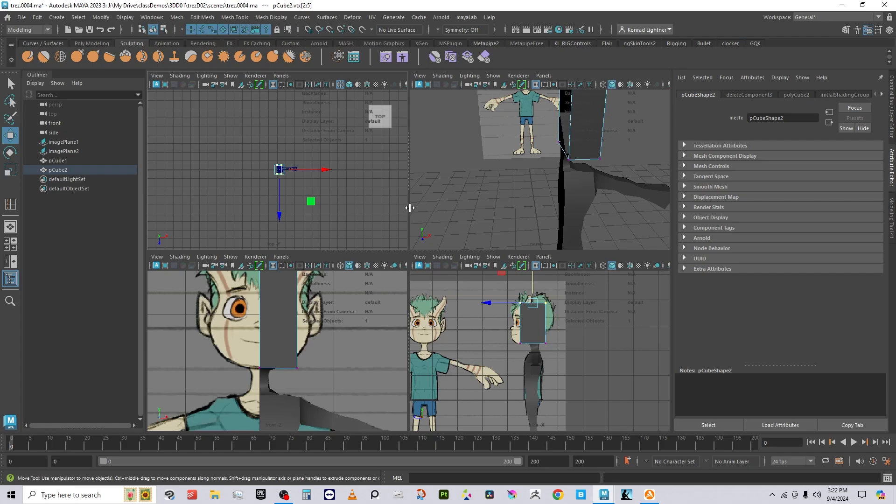
# Step: Enlarge the perspective, front and side panels and show the side view as wireframe
pyautogui.moveTo(409, 208); pyautogui.dragTo(148, 207)
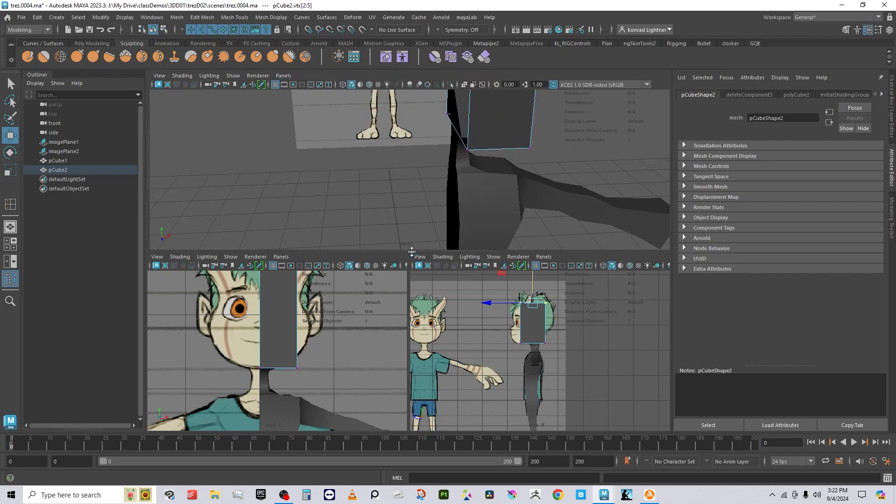
pyautogui.moveTo(412, 251); pyautogui.dragTo(411, 225)
pyautogui.scroll(4, 573, 370)
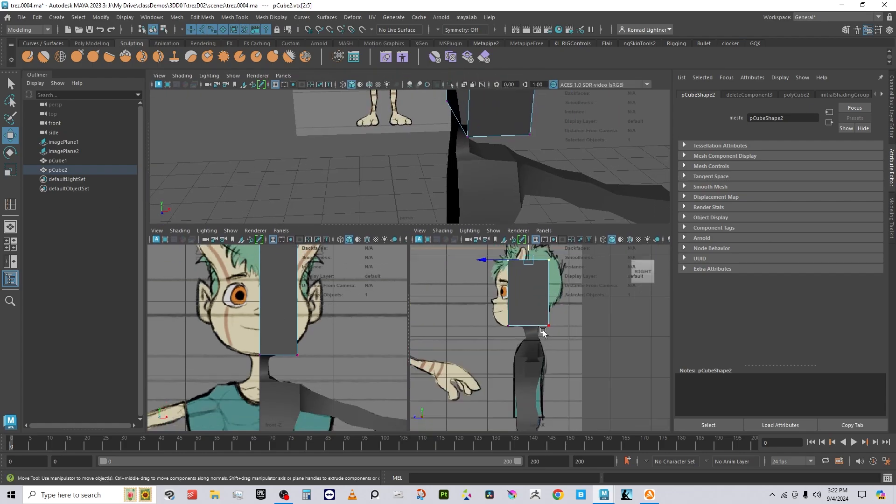
pyautogui.scroll(3, 528, 398)
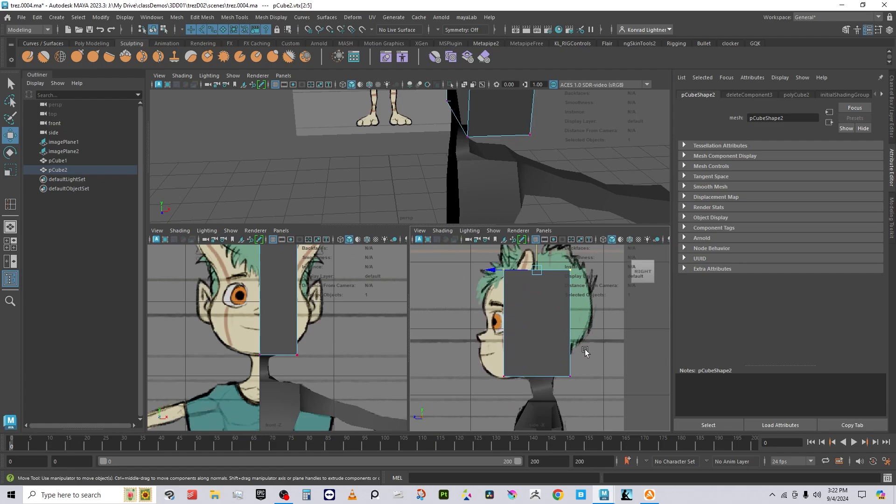
pyautogui.press('4')
# Step: Push the cube's front vertices out to the face and its back vertices to the head's back
pyautogui.moveTo(518, 393); pyautogui.dragTo(474, 269)
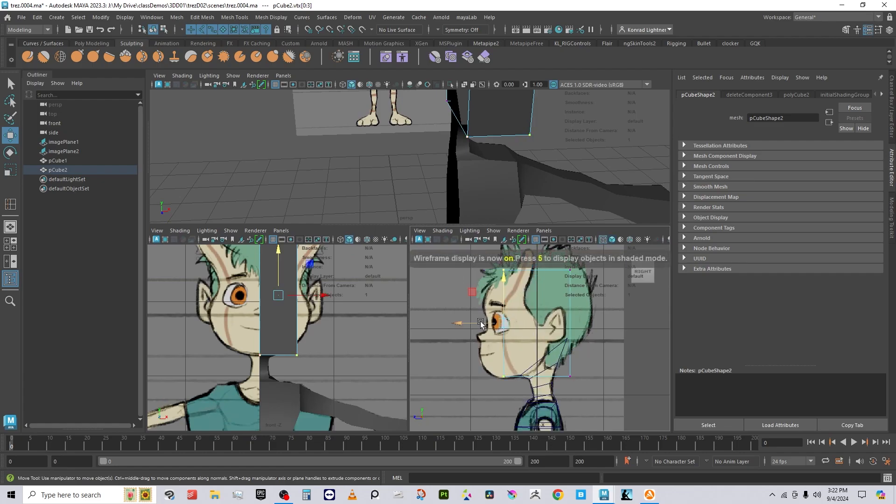
pyautogui.moveTo(478, 328); pyautogui.dragTo(452, 329)
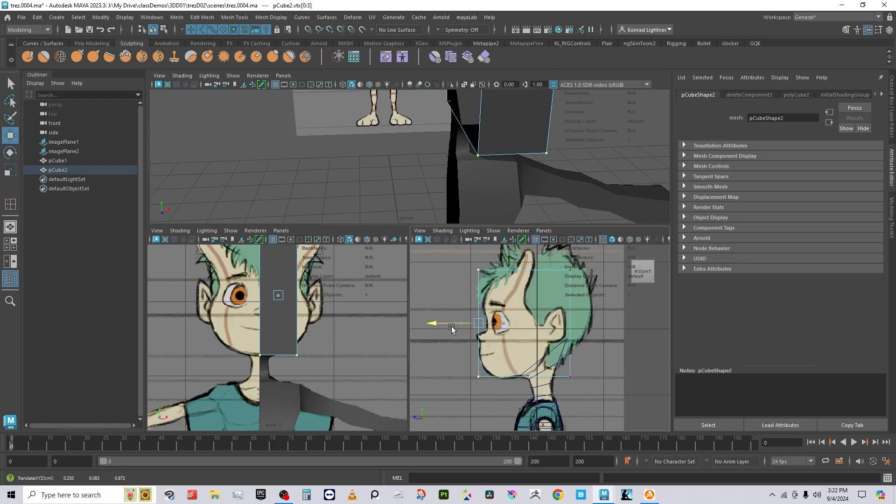
pyautogui.moveTo(616, 406); pyautogui.dragTo(557, 245)
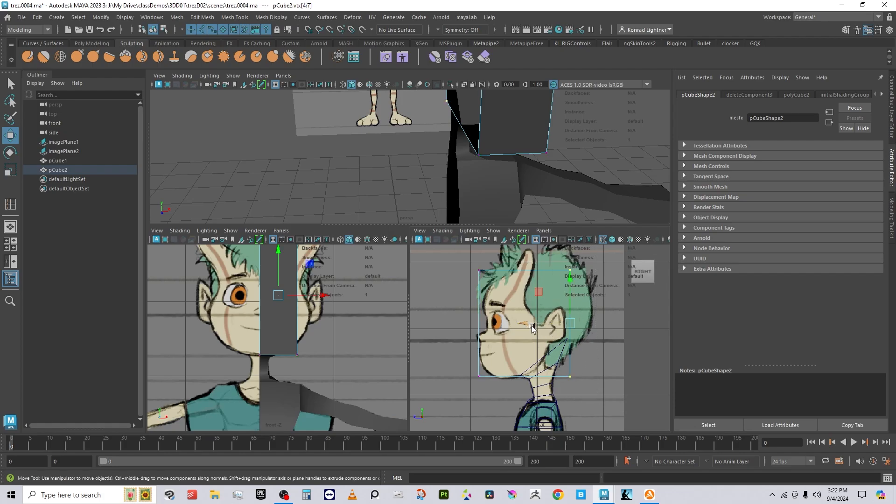
pyautogui.moveTo(532, 328); pyautogui.dragTo(553, 330)
# Step: Adjust the cube's back and top front corners to follow the side head profile
pyautogui.keyDown('alt'); pyautogui.moveTo(613, 386); pyautogui.dragTo(589, 389, button='middle'); pyautogui.keyUp('alt')
pyautogui.moveTo(591, 395); pyautogui.dragTo(535, 347)
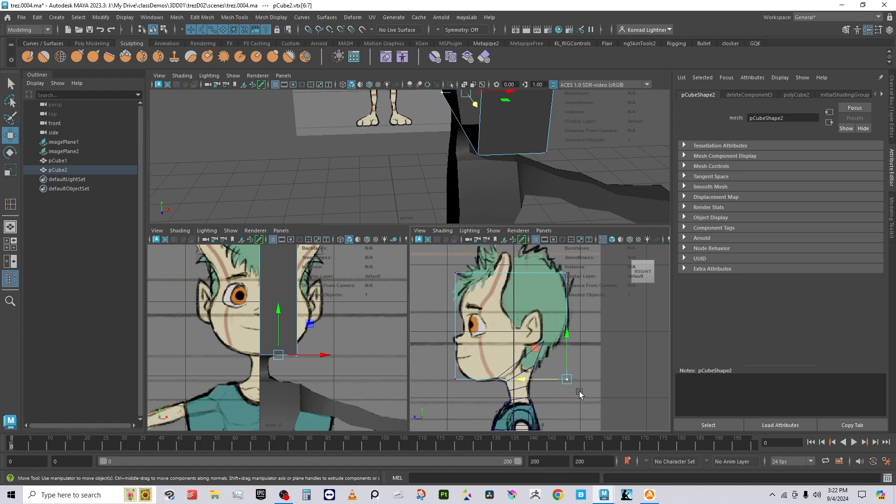
pyautogui.moveTo(571, 380); pyautogui.dragTo(556, 348)
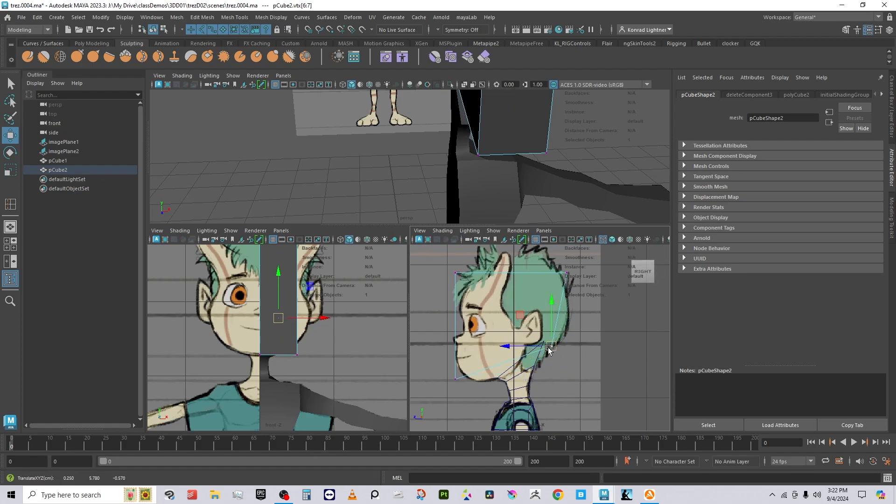
pyautogui.moveTo(535, 254); pyautogui.dragTo(557, 278)
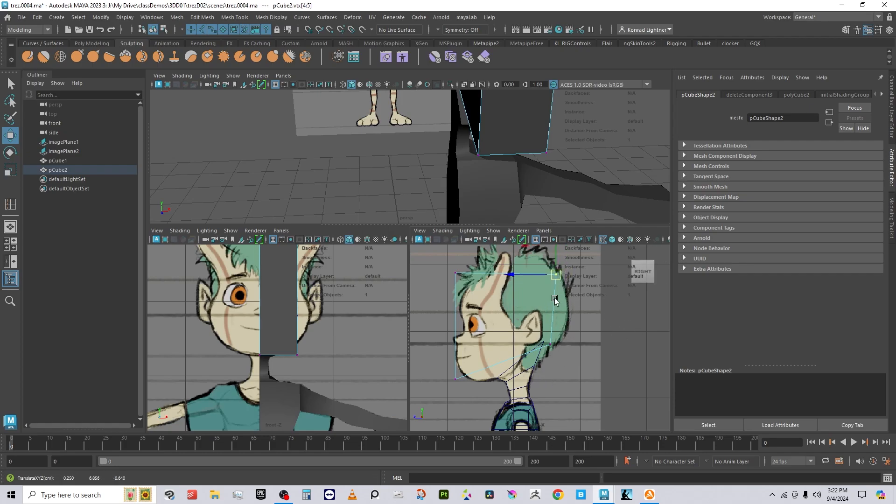
pyautogui.moveTo(436, 261); pyautogui.dragTo(472, 278)
pyautogui.moveTo(436, 362); pyautogui.dragTo(490, 412)
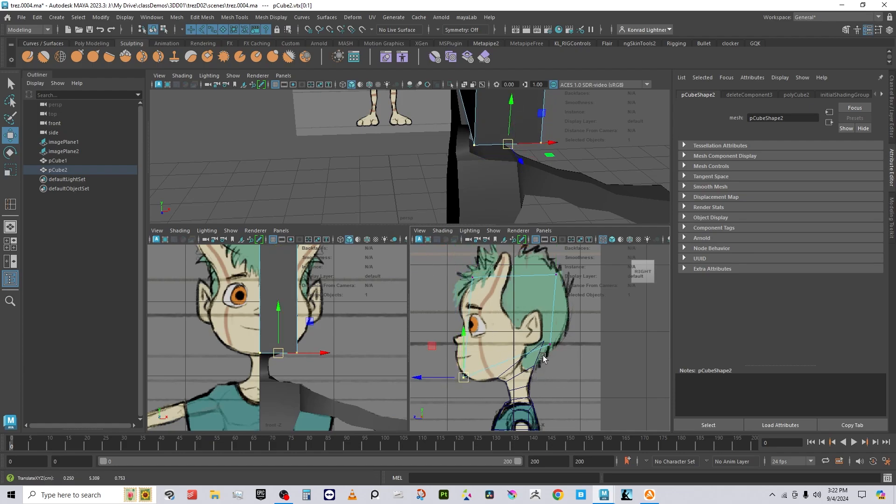
# Step: Insert two edge loops across the head block with the Insert Edge Loop Tool
pyautogui.moveTo(542, 346); pyautogui.dragTo(597, 206, button='right')
pyautogui.keyDown('shift'); pyautogui.moveTo(610, 326); pyautogui.dragTo(571, 259, button='right'); pyautogui.keyUp('shift')
pyautogui.click(549, 310)
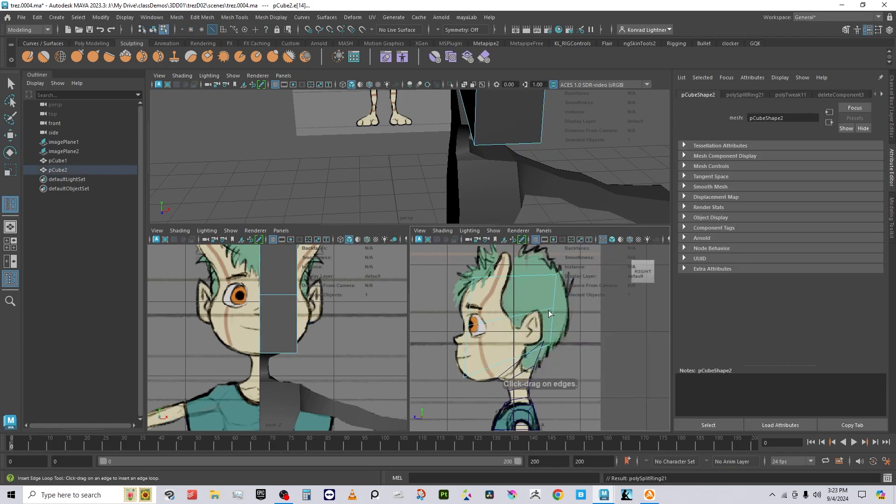
pyautogui.click(498, 318)
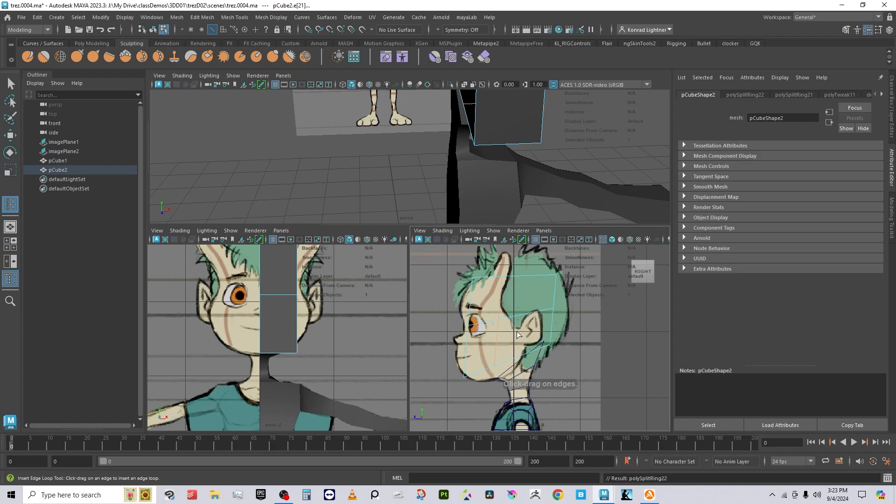
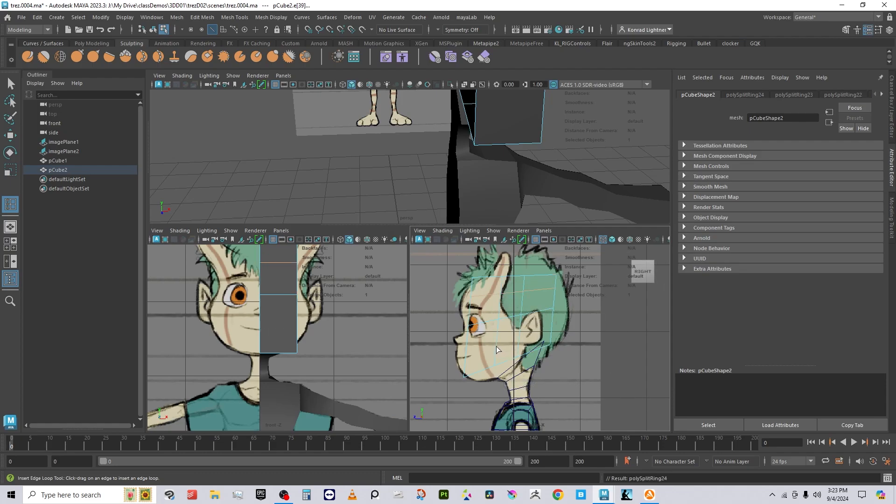
# Step: Select the Rotate tool and flip the side view between wireframe and shaded to compare with the reference
pyautogui.press('e')
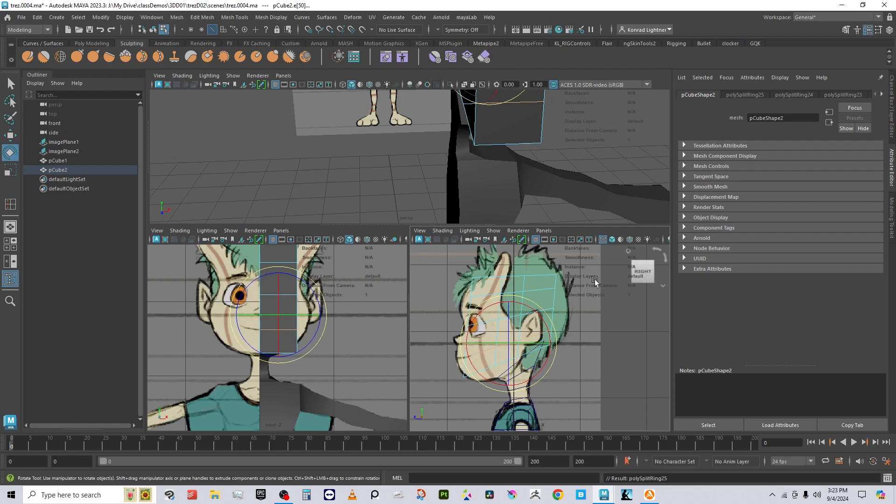
pyautogui.rightClick(597, 276)
pyautogui.rightClick(553, 280)
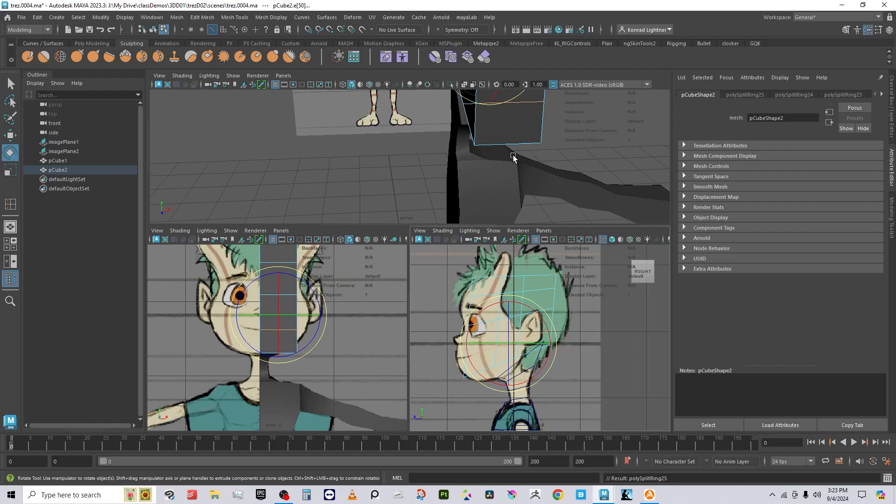
pyautogui.rightClick(523, 145)
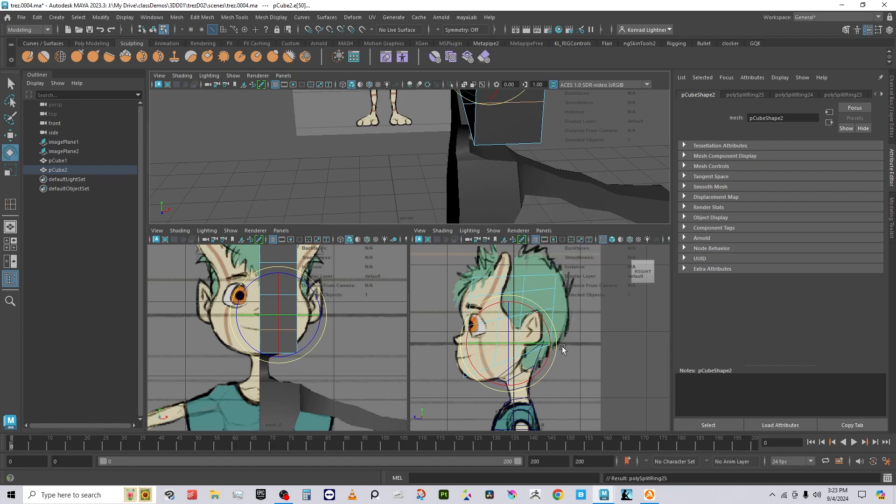
pyautogui.scroll(-5, 551, 326)
pyautogui.scroll(3, 551, 326)
pyautogui.moveTo(555, 218); pyautogui.dragTo(552, 288, button='right')
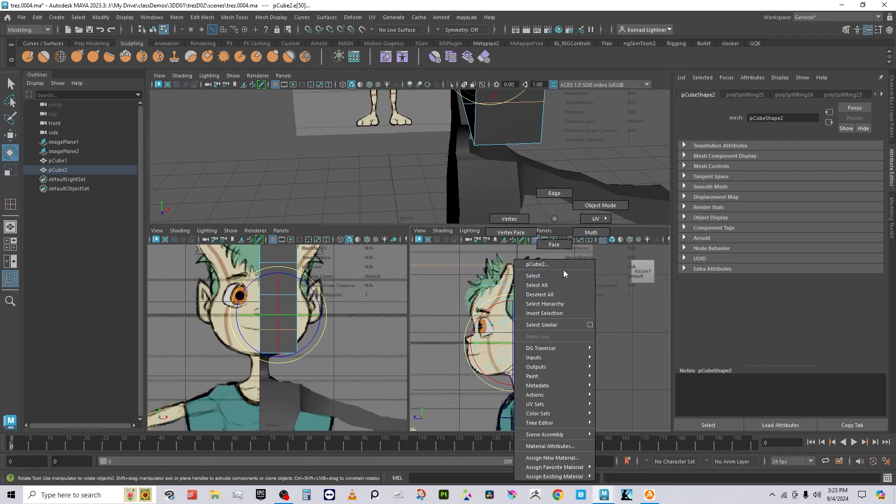
pyautogui.moveTo(555, 220); pyautogui.dragTo(556, 223, button='right')
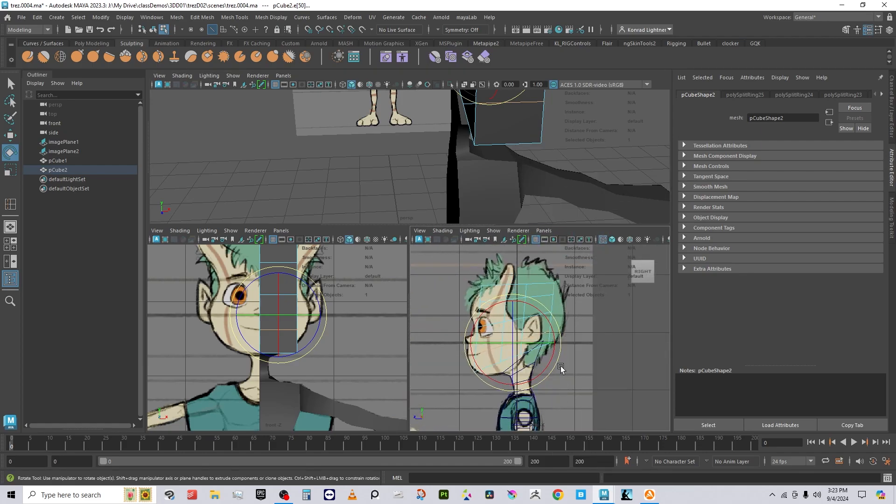
pyautogui.press('5')
pyautogui.press('4')
pyautogui.press('5')
pyautogui.press('4')
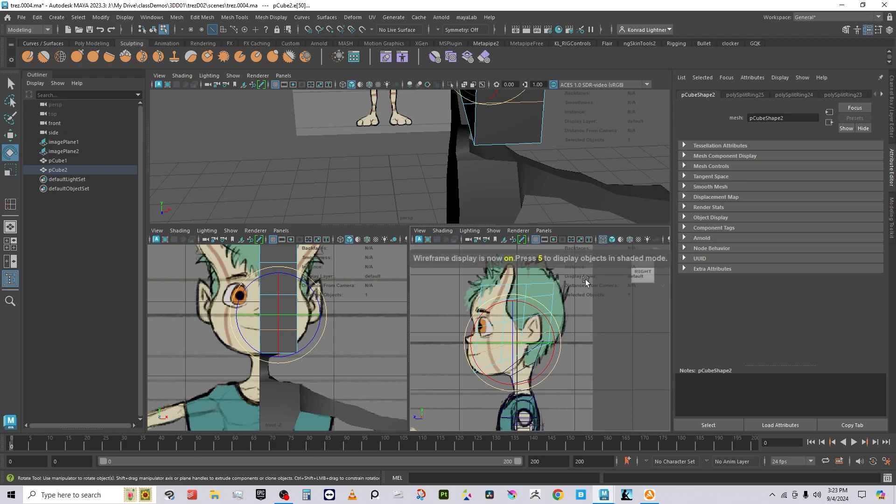
pyautogui.press('5')
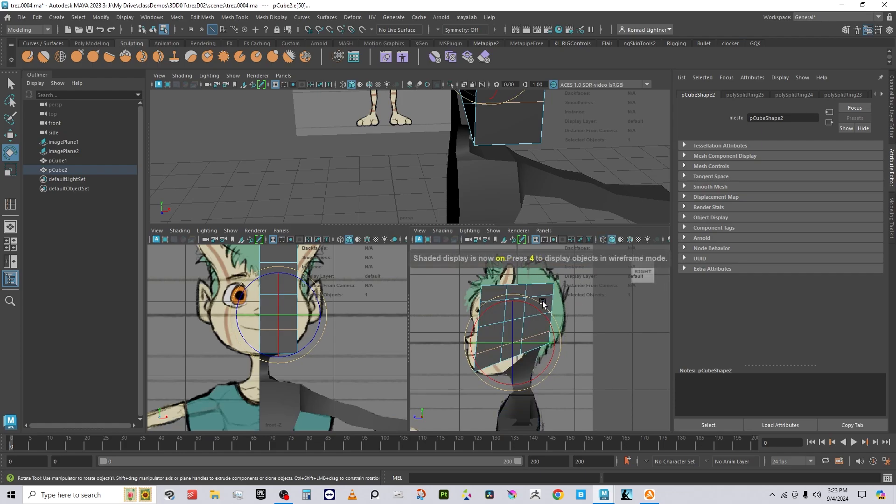
pyautogui.press('4')
pyautogui.press('5')
# Step: Put the head block pCube2 into Vertex mode through its right-click marking menu
pyautogui.rightClick(541, 301)
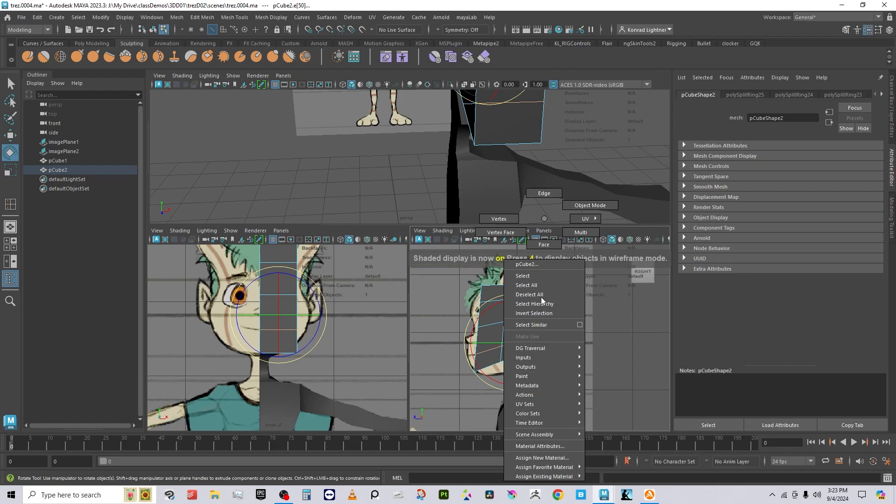
pyautogui.moveTo(542, 297); pyautogui.dragTo(548, 224, button='right')
pyautogui.press('4')
pyautogui.rightClick(554, 294)
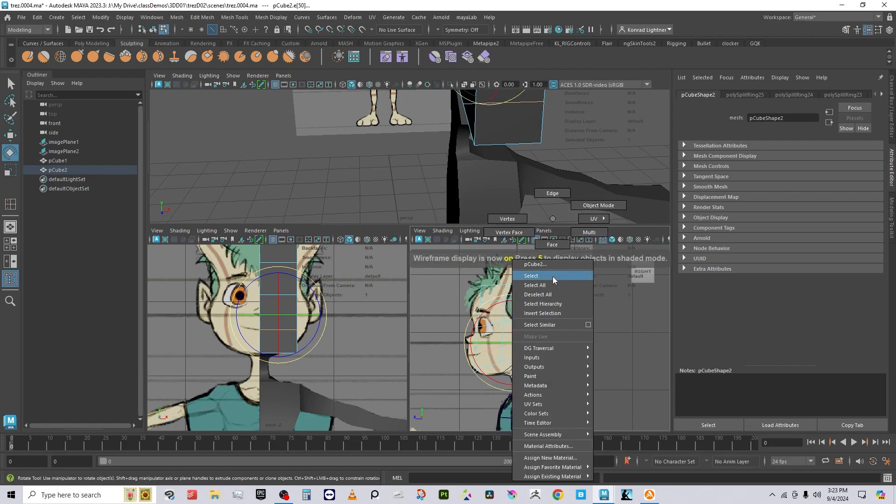
pyautogui.moveTo(552, 279)
pyautogui.mouseDown(button='right')
pyautogui.moveTo(511, 234)
pyautogui.moveTo(514, 217)
pyautogui.mouseUp(button='right')
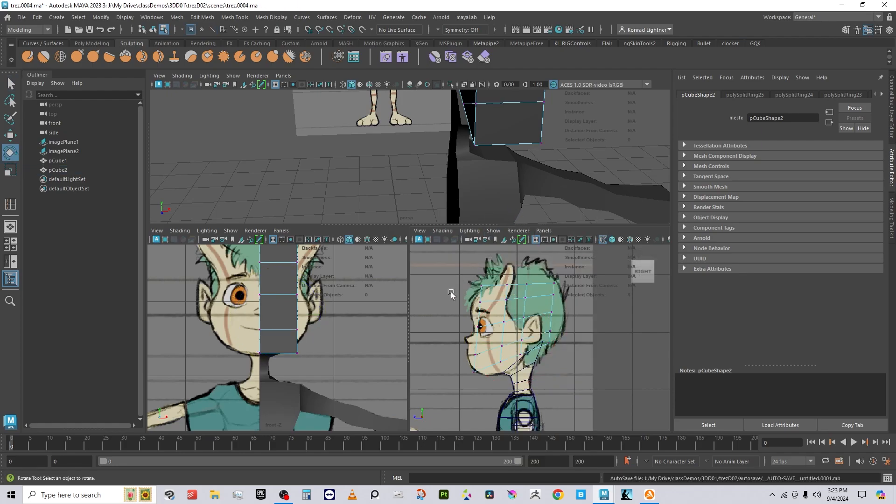
# Step: Pull the chin and jaw vertex pairs down to the reference chin line with the Move tool
pyautogui.scroll(6, 529, 361)
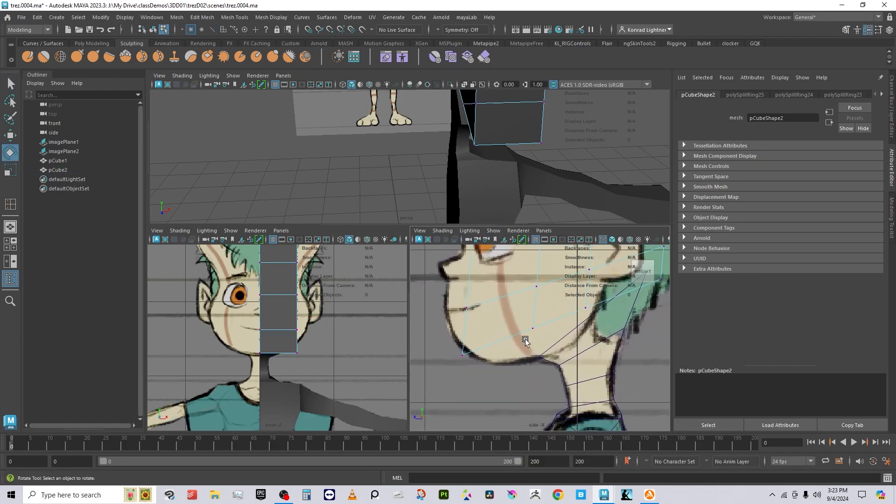
pyautogui.moveTo(555, 391); pyautogui.dragTo(553, 387)
pyautogui.press('w')
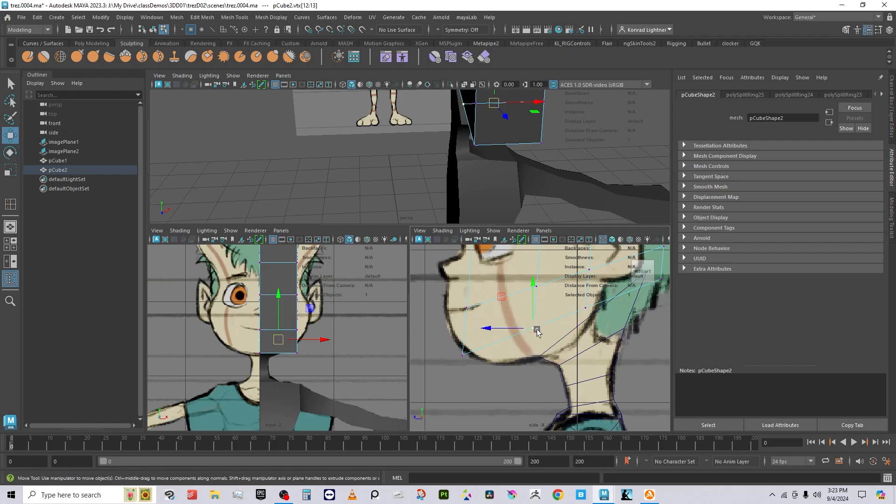
pyautogui.moveTo(532, 328); pyautogui.dragTo(528, 356)
pyautogui.scroll(-8, 498, 356)
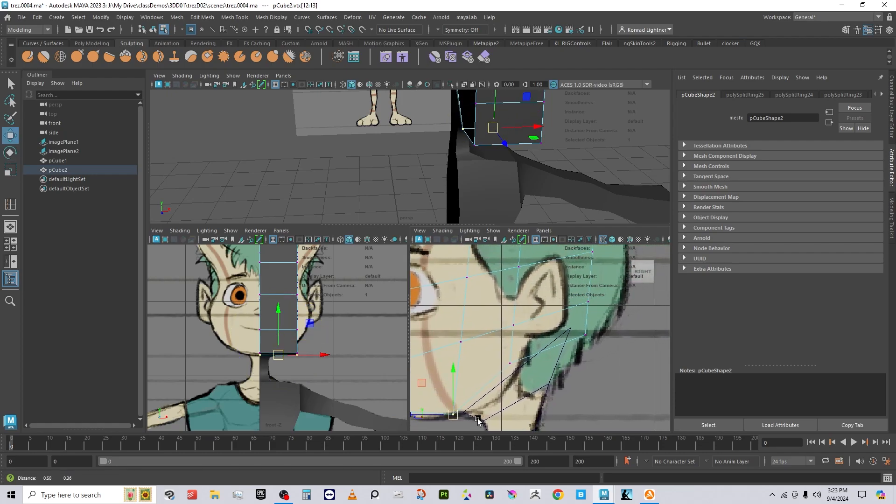
pyautogui.scroll(4, 538, 371)
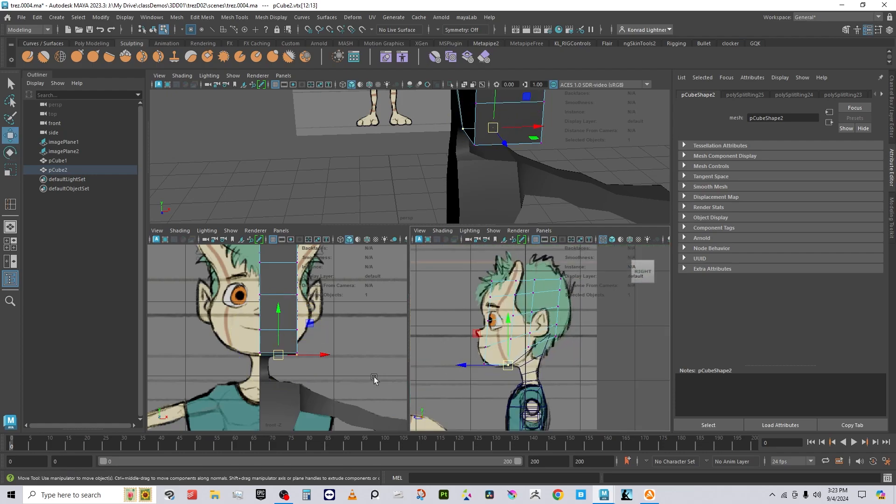
pyautogui.moveTo(519, 341); pyautogui.dragTo(521, 368)
pyautogui.scroll(4, 549, 379)
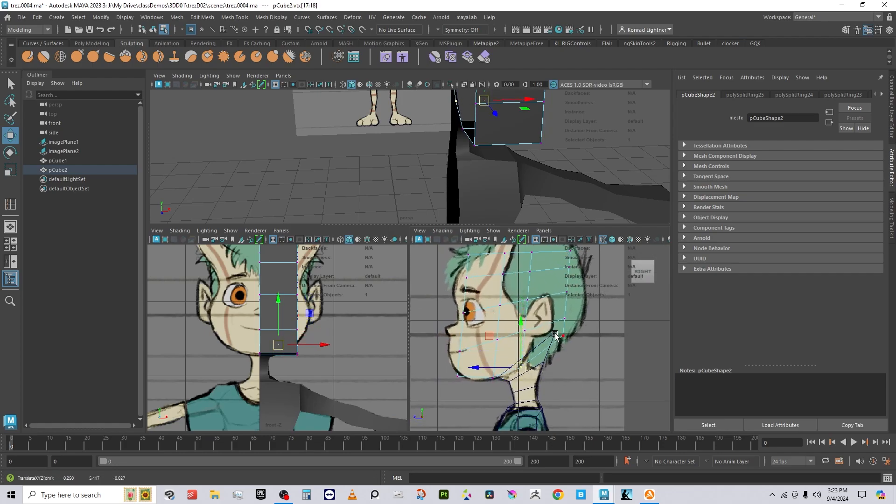
pyautogui.keyDown('alt'); pyautogui.moveTo(571, 275); pyautogui.dragTo(594, 308, button='middle'); pyautogui.keyUp('alt')
# Step: Move the eye-level, forehead and top-of-head vertices to follow the brow and skull top
pyautogui.moveTo(458, 371); pyautogui.dragTo(477, 398)
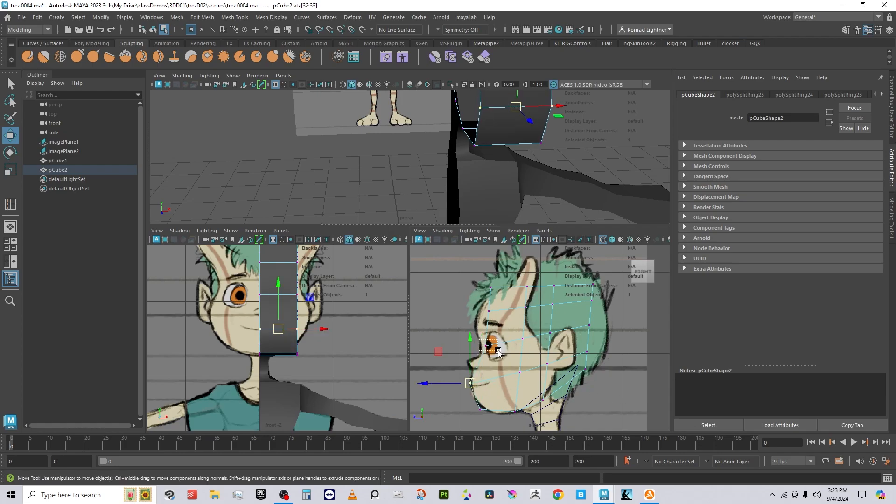
pyautogui.moveTo(480, 339); pyautogui.dragTo(482, 347)
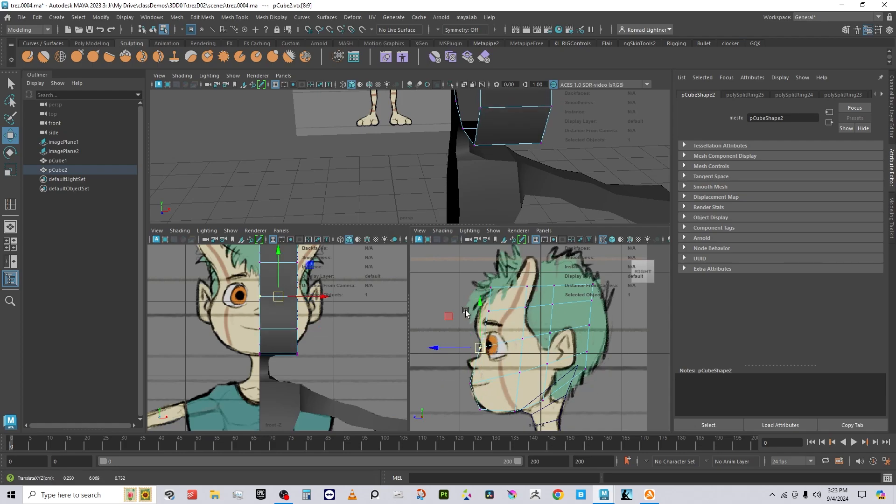
pyautogui.moveTo(471, 302)
pyautogui.mouseDown()
pyautogui.moveTo(504, 318)
pyautogui.moveTo(478, 317)
pyautogui.mouseUp()
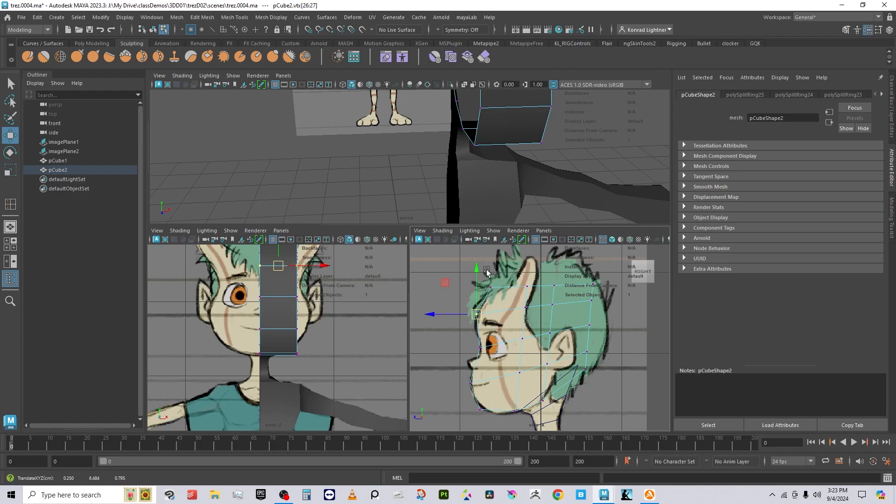
pyautogui.moveTo(487, 271); pyautogui.dragTo(587, 276)
pyautogui.click(527, 286)
# Step: Push the back-of-head vertices out to the hair, then nudge the chin vertices down and forward
pyautogui.moveTo(578, 315)
pyautogui.mouseDown()
pyautogui.moveTo(599, 326)
pyautogui.moveTo(589, 355)
pyautogui.moveTo(596, 350)
pyautogui.mouseUp()
pyautogui.moveTo(577, 291)
pyautogui.mouseDown()
pyautogui.moveTo(603, 314)
pyautogui.moveTo(598, 298)
pyautogui.mouseUp()
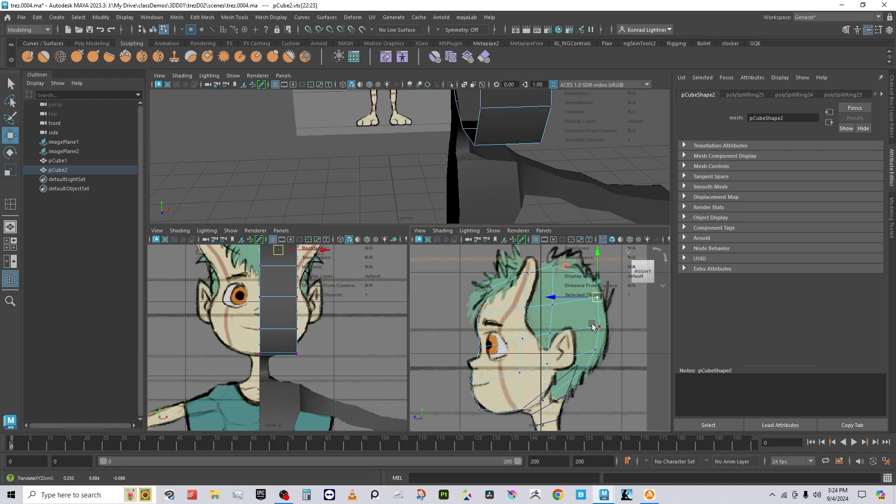
pyautogui.keyDown('alt'); pyautogui.moveTo(561, 392); pyautogui.dragTo(545, 343, button='middle'); pyautogui.keyUp('alt')
pyautogui.keyDown('alt'); pyautogui.moveTo(515, 370); pyautogui.dragTo(584, 379, button='right'); pyautogui.keyUp('alt')
pyautogui.keyDown('alt'); pyautogui.moveTo(534, 362); pyautogui.dragTo(552, 343, button='middle'); pyautogui.keyUp('alt')
pyautogui.moveTo(492, 341)
pyautogui.mouseDown()
pyautogui.moveTo(506, 367)
pyautogui.moveTo(489, 359)
pyautogui.mouseUp()
pyautogui.keyDown('alt'); pyautogui.moveTo(522, 342); pyautogui.dragTo(523, 351, button='middle'); pyautogui.keyUp('alt')
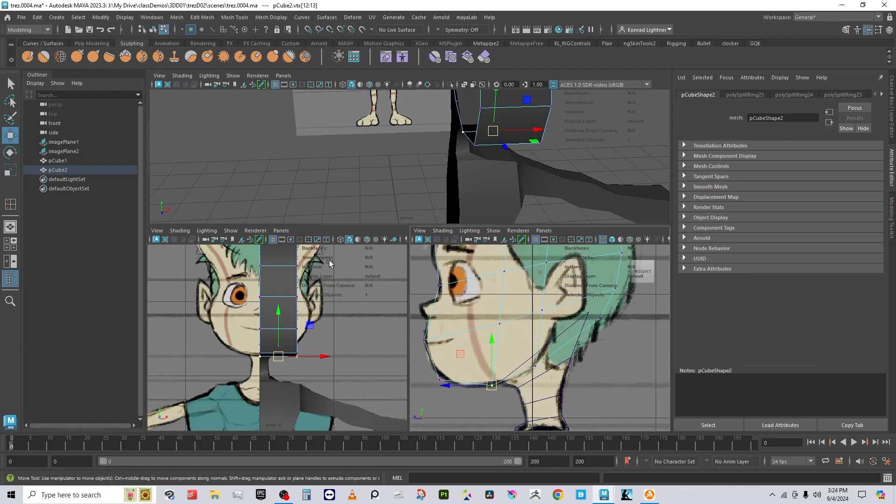
pyautogui.keyDown('alt'); pyautogui.moveTo(566, 149); pyautogui.dragTo(428, 175); pyautogui.keyUp('alt')
pyautogui.moveTo(432, 158); pyautogui.dragTo(429, 120, button='right')
# Step: Select side faces f[9:10] and push them outward along X to widen the head
pyautogui.click(426, 158)
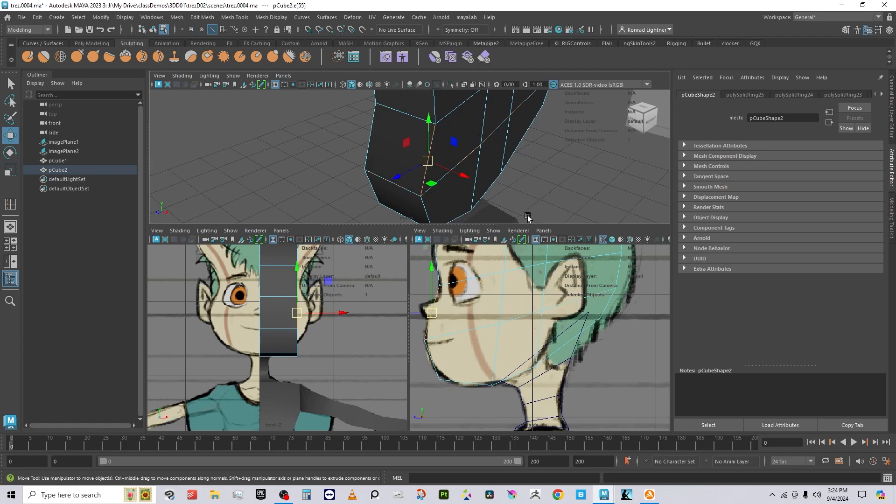
pyautogui.keyDown('alt'); pyautogui.moveTo(518, 204); pyautogui.dragTo(478, 198); pyautogui.keyUp('alt')
pyautogui.moveTo(483, 137); pyautogui.dragTo(483, 150, button='right')
pyautogui.keyDown('alt'); pyautogui.moveTo(483, 150); pyautogui.dragTo(415, 153, button='right'); pyautogui.keyUp('alt')
pyautogui.keyDown('alt'); pyautogui.moveTo(464, 151); pyautogui.dragTo(452, 186, button='middle'); pyautogui.keyUp('alt')
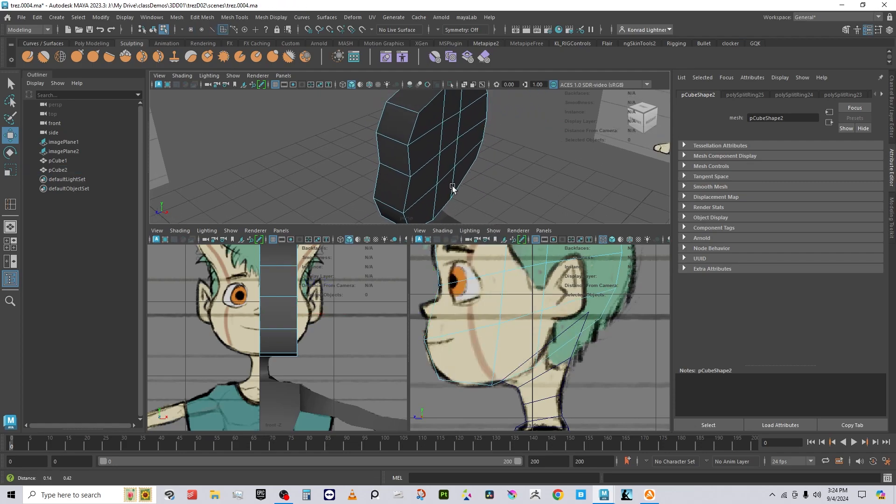
pyautogui.click(449, 162)
pyautogui.keyDown('shift'); pyautogui.click(453, 135); pyautogui.keyUp('shift')
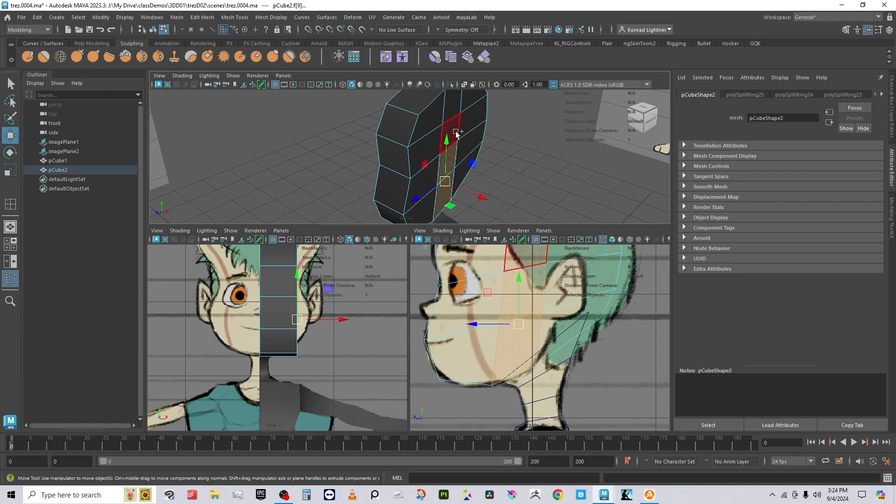
pyautogui.keyDown('shift'); pyautogui.moveTo(482, 183); pyautogui.dragTo(487, 189); pyautogui.keyUp('shift')
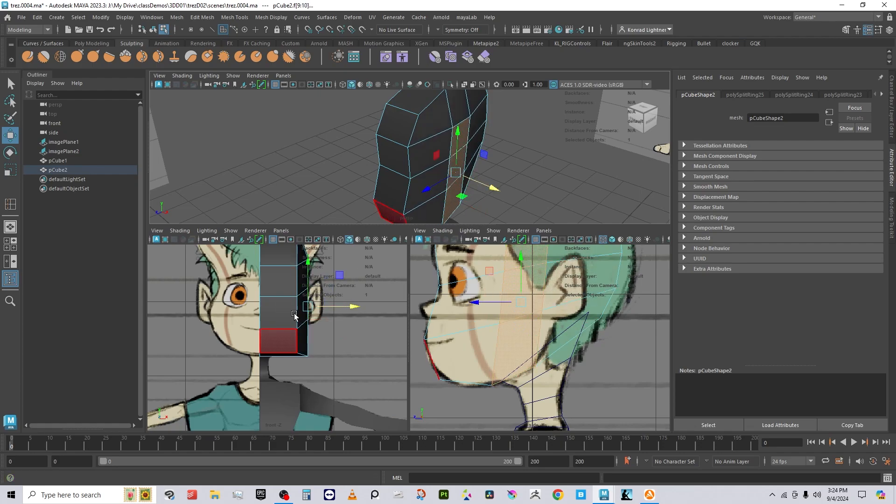
# Step: Select the lower jaw edge e[29] and move it inward along X toward the chin
pyautogui.press('4')
pyautogui.keyDown('alt'); pyautogui.moveTo(486, 214); pyautogui.dragTo(477, 186); pyautogui.keyUp('alt')
pyautogui.moveTo(437, 177); pyautogui.dragTo(430, 149, button='right')
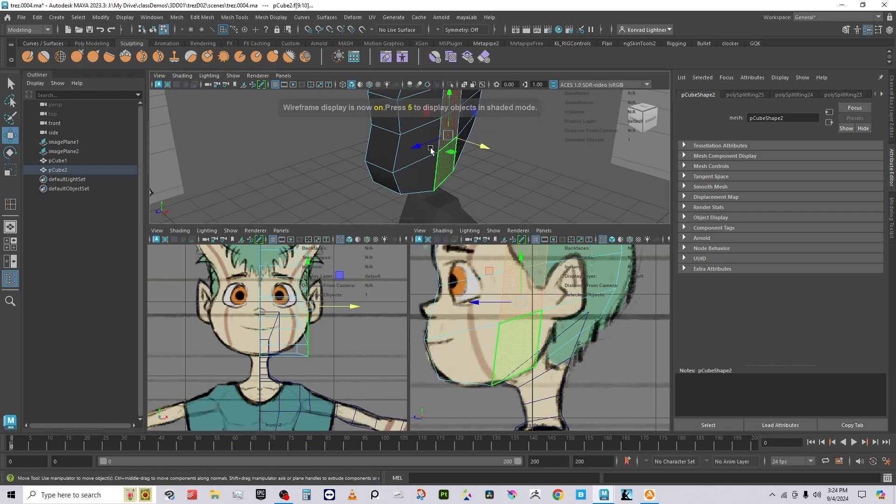
pyautogui.click(398, 151)
pyautogui.click(442, 184)
pyautogui.keyDown('alt'); pyautogui.moveTo(468, 209); pyautogui.dragTo(472, 186); pyautogui.keyUp('alt')
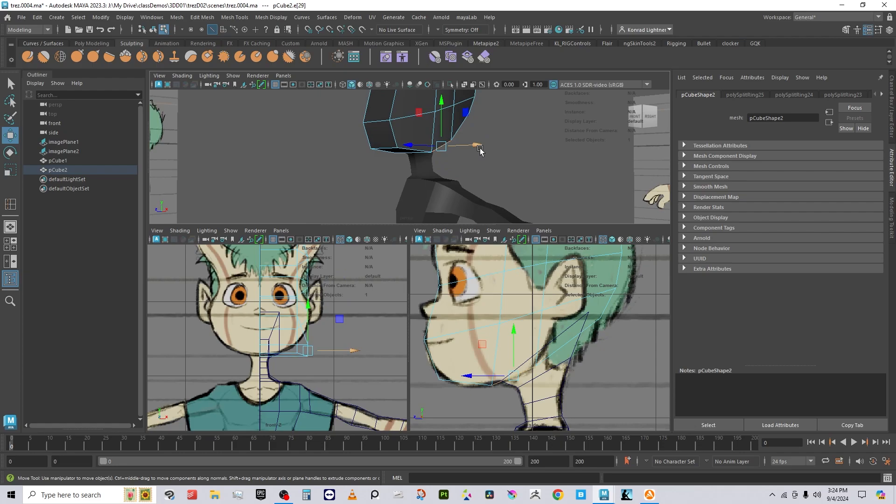
pyautogui.moveTo(479, 148); pyautogui.dragTo(466, 149)
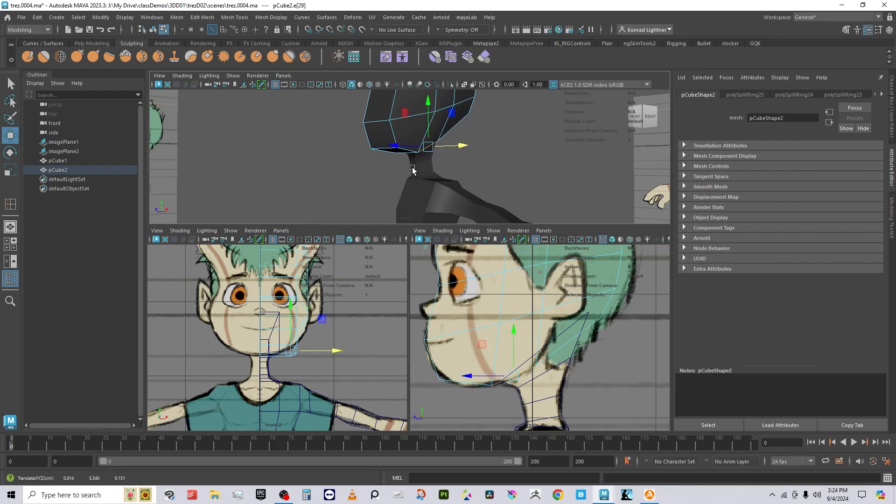
pyautogui.click(405, 152)
pyautogui.click(493, 139)
pyautogui.keyDown('alt'); pyautogui.moveTo(460, 112); pyautogui.dragTo(441, 165, button='middle'); pyautogui.keyUp('alt')
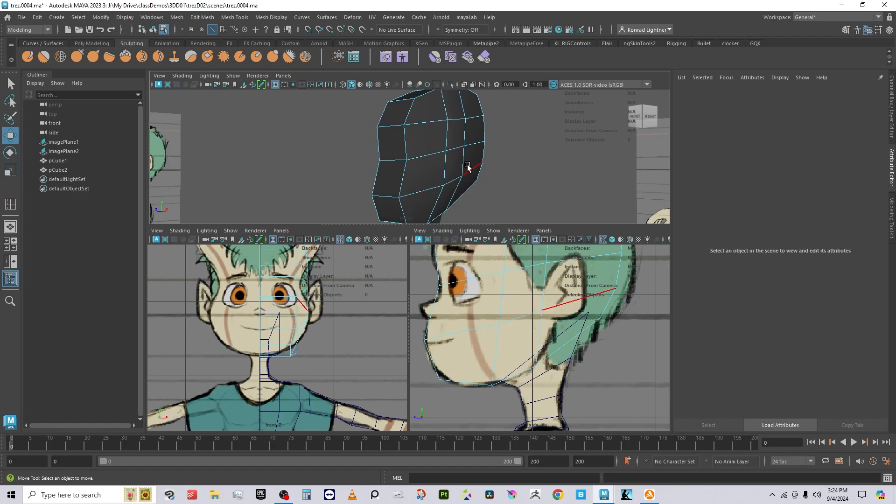
# Step: Select vertex vtx[13] under the head and raise it along Y
pyautogui.keyDown('alt'); pyautogui.moveTo(428, 209); pyautogui.dragTo(430, 198, button='middle'); pyautogui.keyUp('alt')
pyautogui.moveTo(425, 200); pyautogui.dragTo(385, 192, button='right')
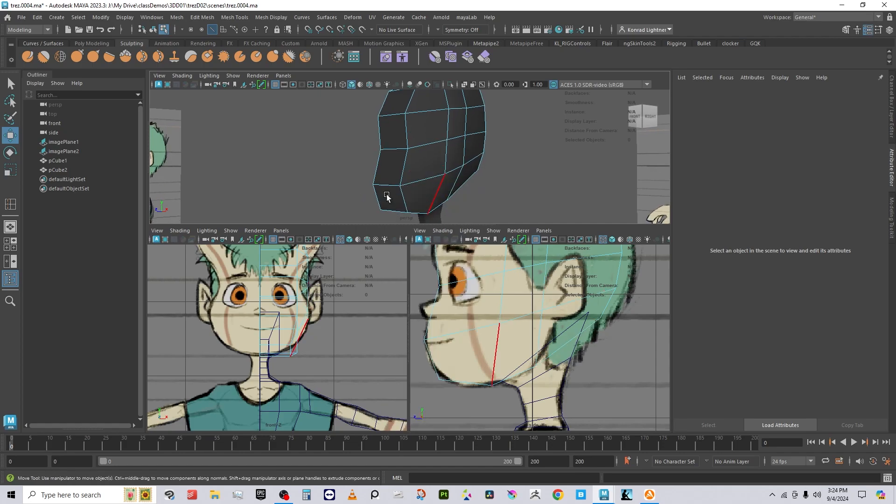
pyautogui.click(499, 196)
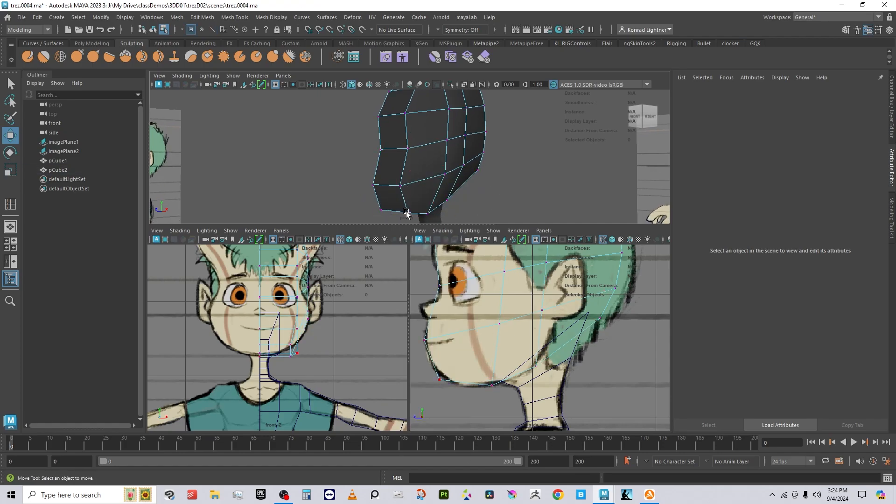
pyautogui.click(407, 213)
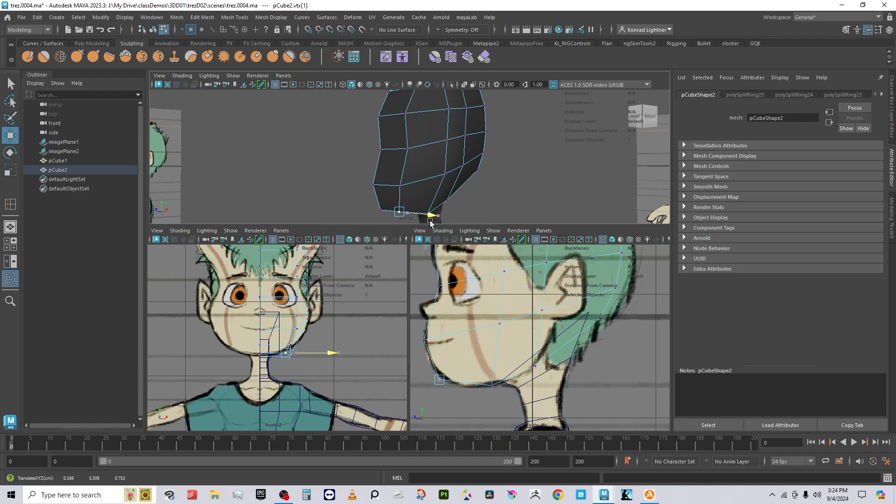
pyautogui.click(469, 206)
pyautogui.click(429, 214)
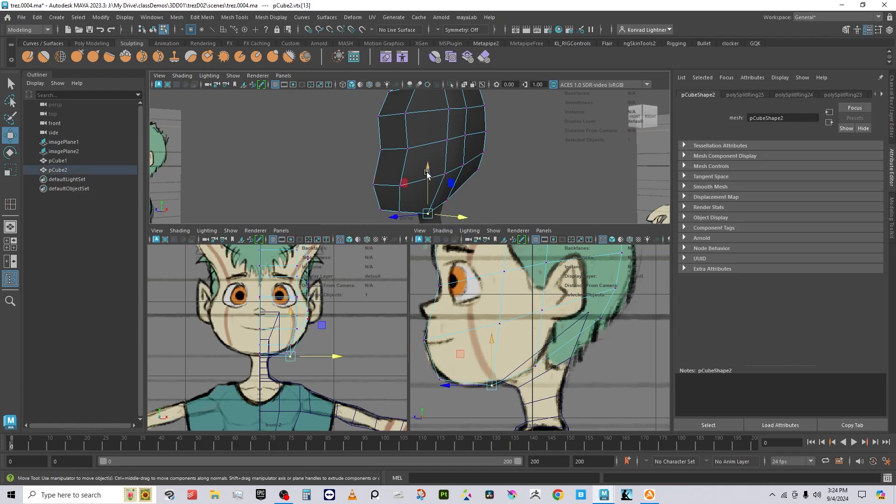
pyautogui.moveTo(427, 174); pyautogui.dragTo(427, 167)
pyautogui.click(507, 187)
# Step: Return to Object Mode and drag the panel divider down to enlarge the perspective view
pyautogui.moveTo(507, 187)
pyautogui.keyDown('alt'); pyautogui.mouseDown()
pyautogui.moveTo(484, 190)
pyautogui.moveTo(526, 184)
pyautogui.moveTo(556, 195)
pyautogui.moveTo(513, 201)
pyautogui.mouseUp(); pyautogui.keyUp('alt')
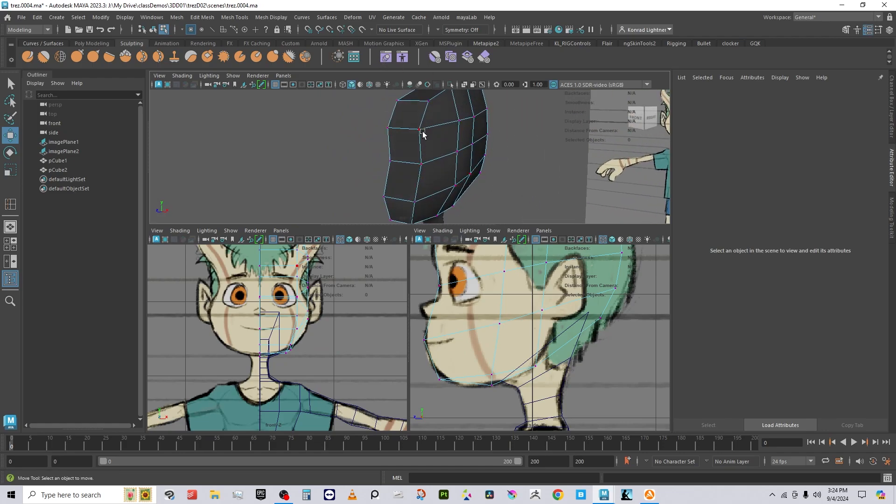
pyautogui.keyDown('alt'); pyautogui.moveTo(435, 151); pyautogui.dragTo(445, 194); pyautogui.keyUp('alt')
pyautogui.moveTo(566, 375)
pyautogui.keyDown('alt'); pyautogui.mouseDown(button='middle')
pyautogui.moveTo(545, 492)
pyautogui.moveTo(594, 461)
pyautogui.mouseUp(button='middle'); pyautogui.keyUp('alt')
pyautogui.keyDown('alt'); pyautogui.moveTo(485, 188); pyautogui.dragTo(389, 200); pyautogui.keyUp('alt')
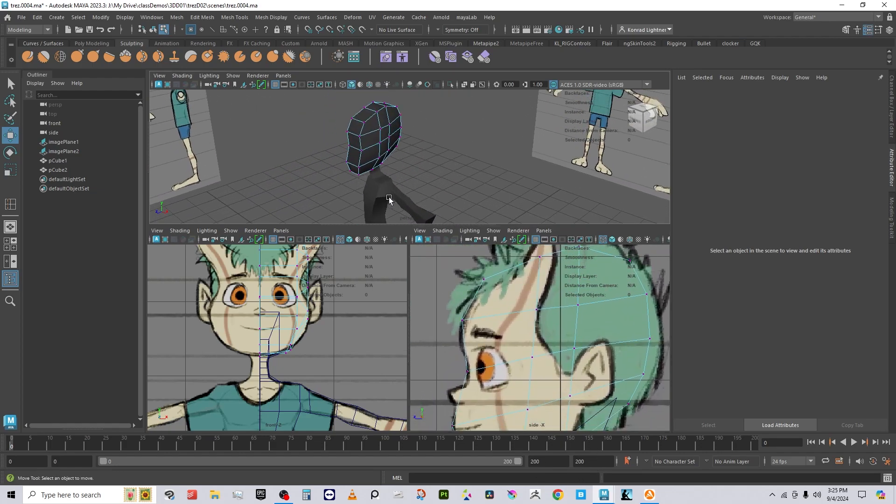
pyautogui.moveTo(377, 132); pyautogui.dragTo(440, 101, button='right')
pyautogui.keyDown('alt'); pyautogui.moveTo(411, 161); pyautogui.dragTo(452, 151); pyautogui.keyUp('alt')
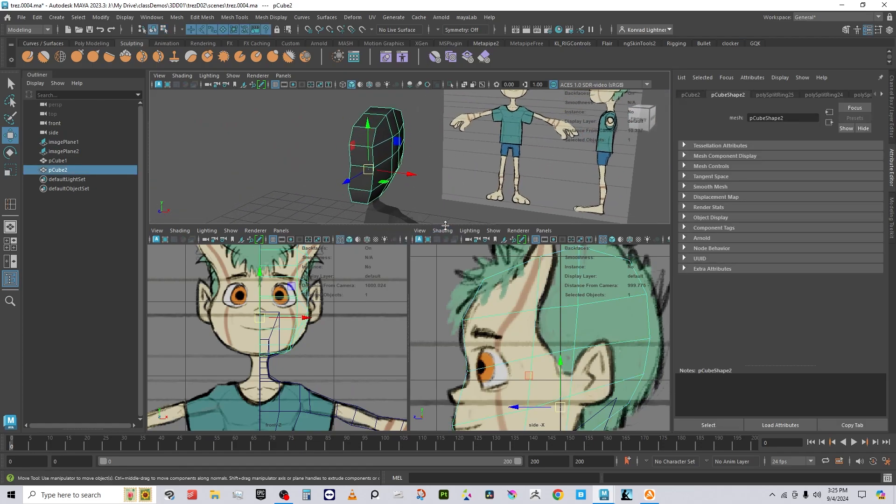
pyautogui.moveTo(445, 226); pyautogui.dragTo(452, 305)
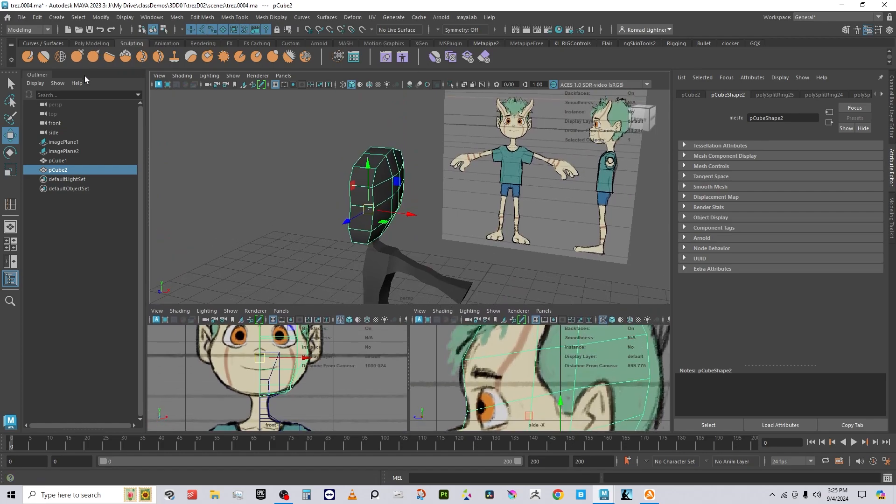
# Step: Create a polygon cube, raise it to head height and scale it down
pyautogui.click(56, 17)
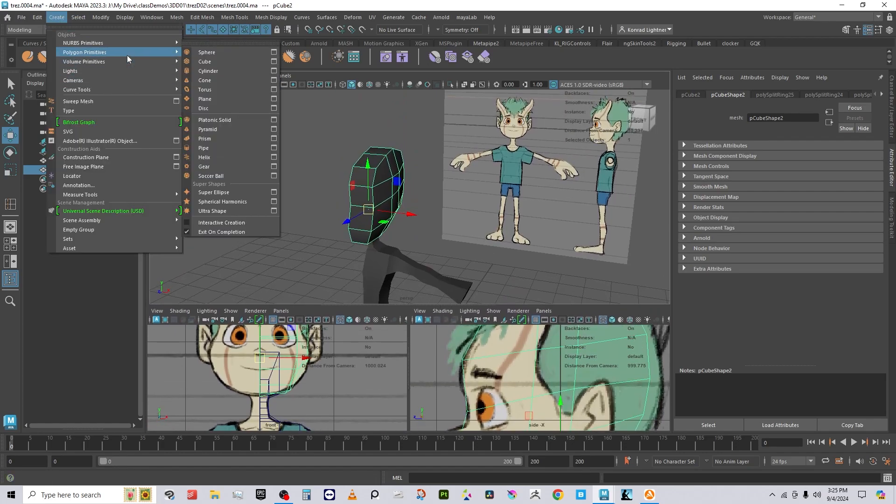
pyautogui.moveTo(140, 61)
pyautogui.click(200, 61)
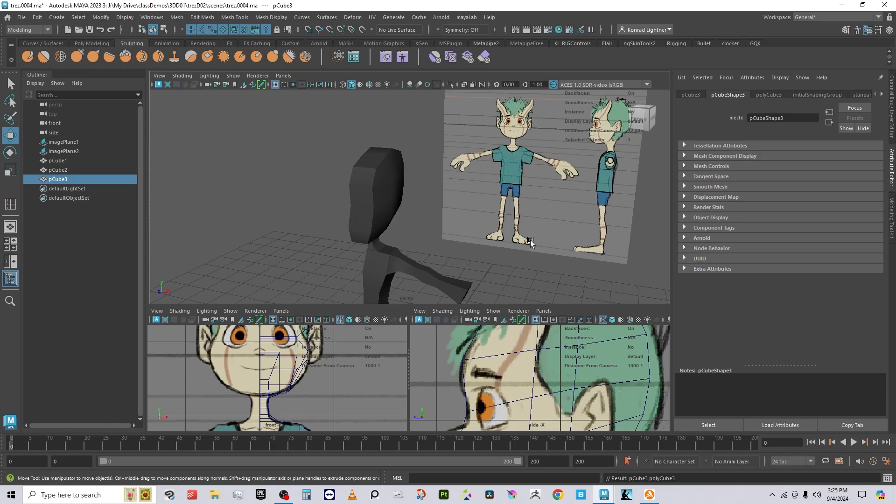
pyautogui.keyDown('alt'); pyautogui.moveTo(374, 233); pyautogui.dragTo(397, 179); pyautogui.keyUp('alt')
pyautogui.moveTo(389, 233); pyautogui.dragTo(381, 93)
pyautogui.press('r')
pyautogui.moveTo(383, 136); pyautogui.dragTo(364, 168)
pyautogui.press('w')
# Step: Rotate the small cube into a diamond orientation beside the head
pyautogui.keyDown('alt'); pyautogui.moveTo(453, 212); pyautogui.dragTo(452, 242, button='middle'); pyautogui.keyUp('alt')
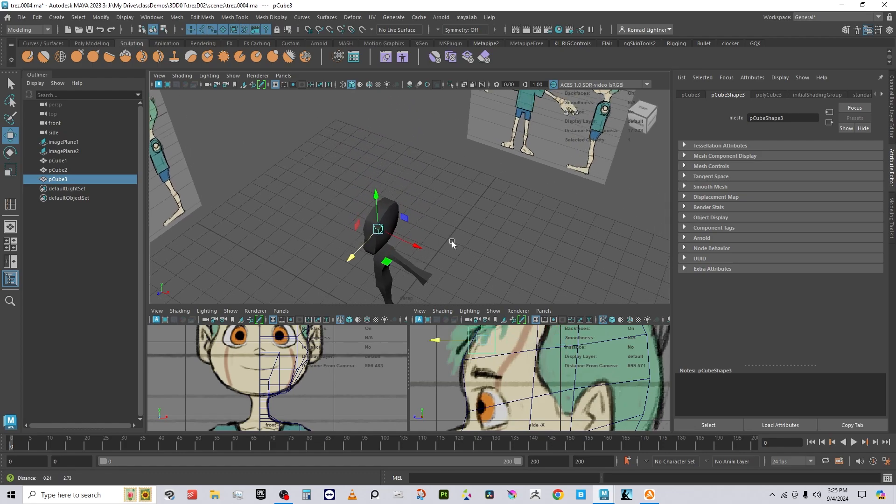
pyautogui.keyDown('alt'); pyautogui.moveTo(452, 243); pyautogui.dragTo(513, 250, button='right'); pyautogui.keyUp('alt')
pyautogui.keyDown('alt'); pyautogui.moveTo(514, 250); pyautogui.dragTo(476, 191); pyautogui.keyUp('alt')
pyautogui.keyDown('alt'); pyautogui.moveTo(329, 214); pyautogui.dragTo(373, 225, button='middle'); pyautogui.keyUp('alt')
pyautogui.scroll(3, 373, 228)
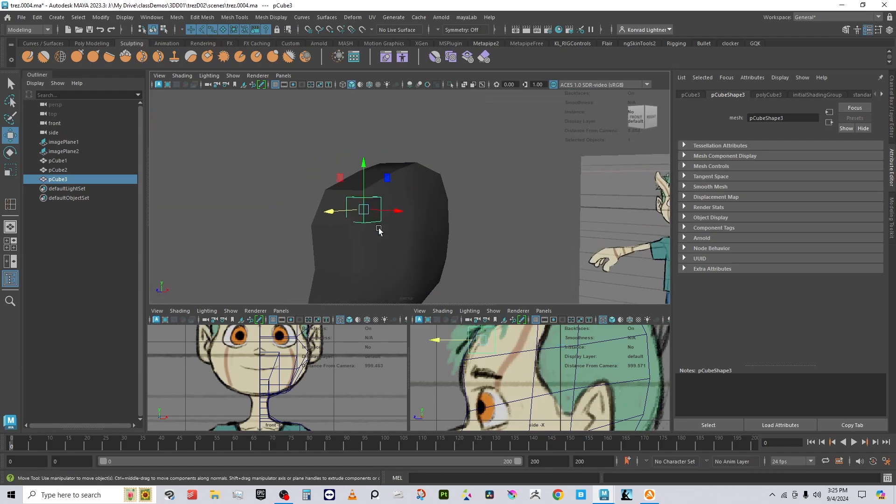
pyautogui.press('e')
pyautogui.moveTo(373, 210); pyautogui.dragTo(370, 225)
pyautogui.press('w')
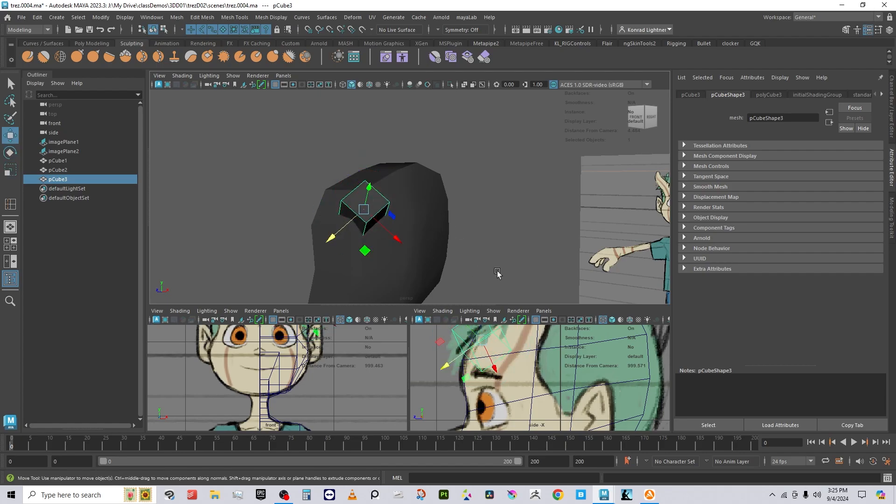
# Step: Move the cube toward the horn in the side view and tilt it to the horn's angle
pyautogui.moveTo(492, 304); pyautogui.dragTo(487, 222)
pyautogui.scroll(5, 343, 302)
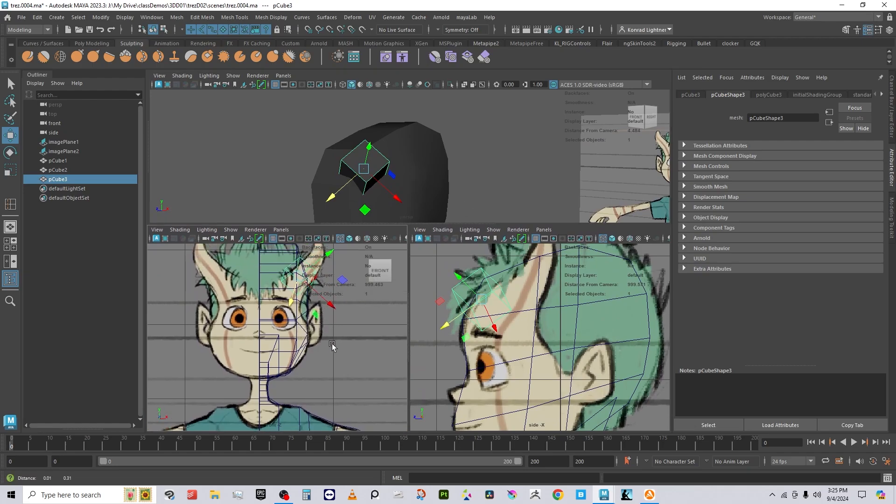
pyautogui.scroll(3, 343, 302)
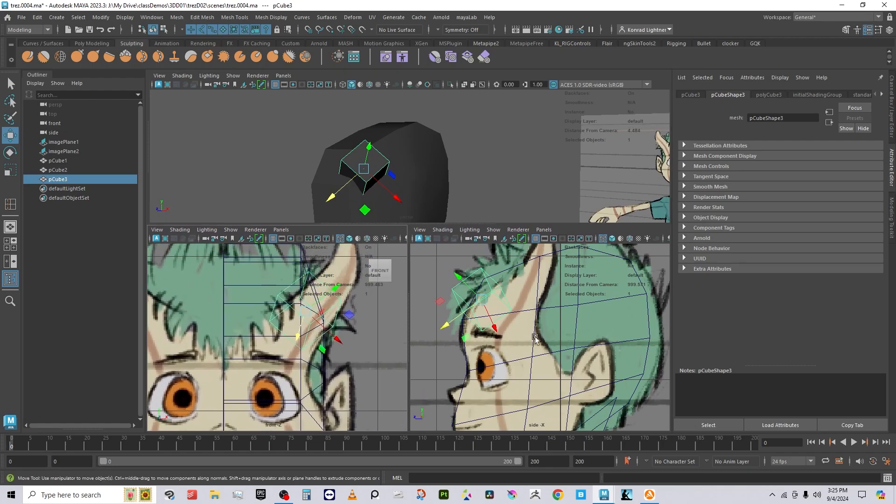
pyautogui.scroll(3, 515, 335)
pyautogui.press('e')
pyautogui.press('w')
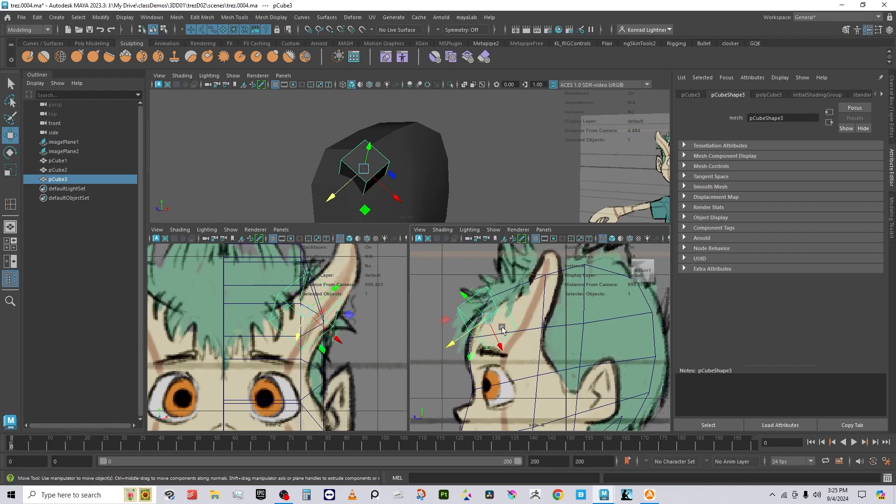
pyautogui.moveTo(489, 318); pyautogui.dragTo(525, 321)
pyautogui.press('e')
pyautogui.press('w')
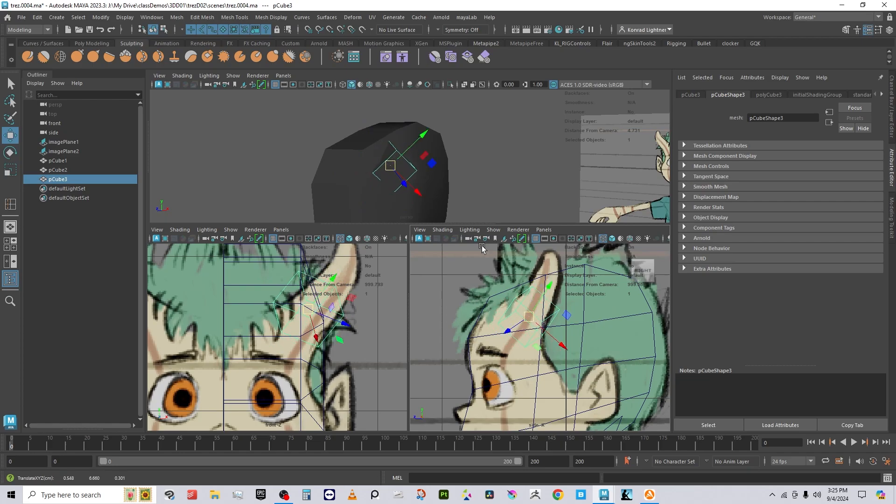
# Step: Set the Move tool to World axes and shift the cube sideways along X
pyautogui.keyDown('alt'); pyautogui.moveTo(447, 167); pyautogui.dragTo(404, 142); pyautogui.keyUp('alt')
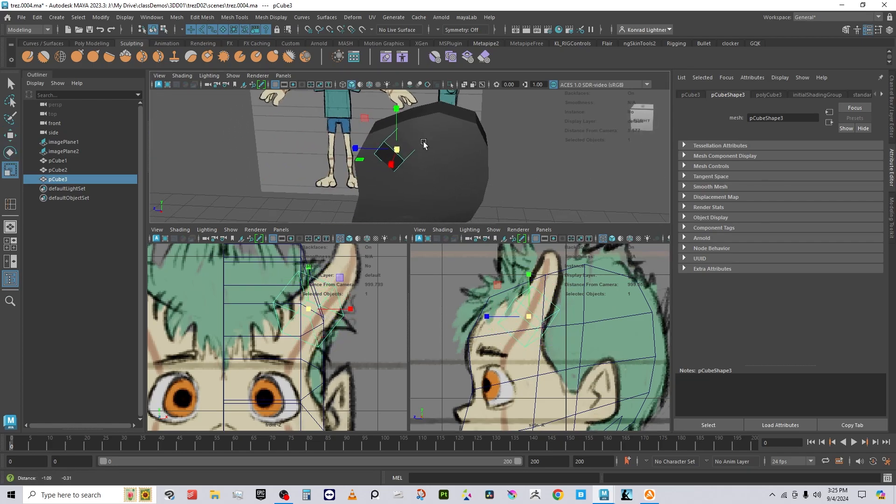
pyautogui.press('r')
pyautogui.press('w')
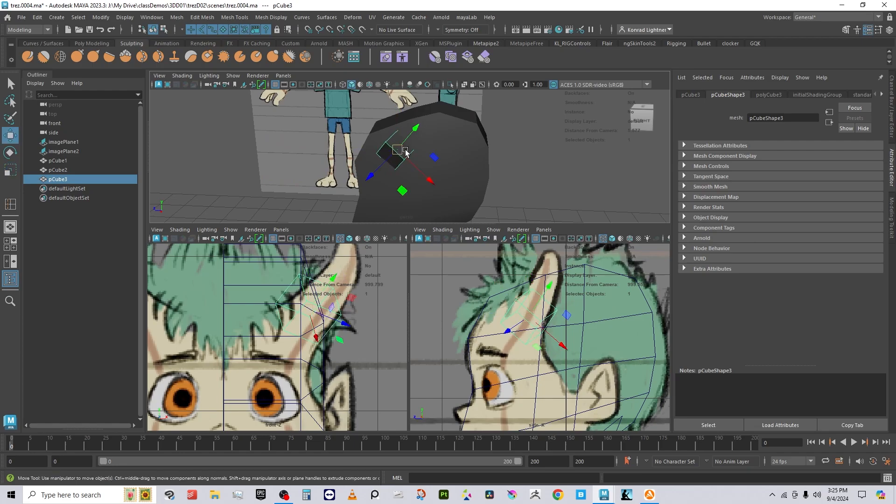
pyautogui.keyDown('alt'); pyautogui.moveTo(395, 171); pyautogui.dragTo(381, 112); pyautogui.keyUp('alt')
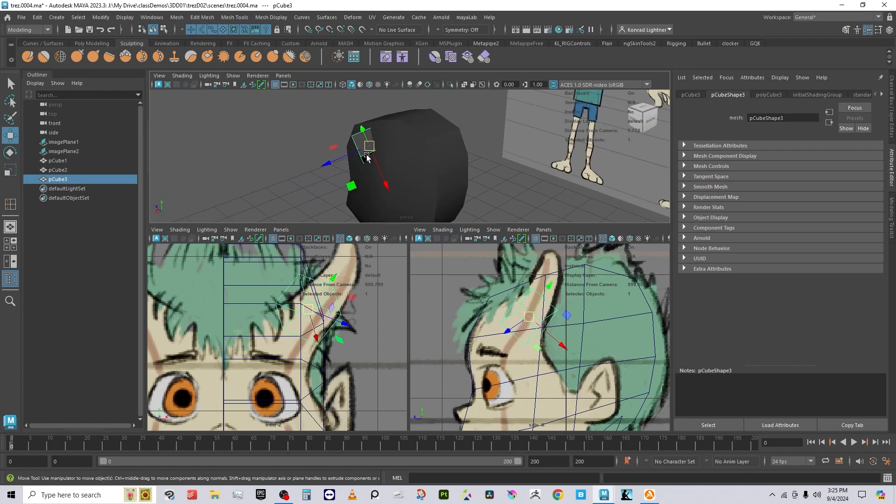
pyautogui.moveTo(367, 155); pyautogui.dragTo(367, 156, button='right')
pyautogui.keyDown('alt'); pyautogui.moveTo(329, 160); pyautogui.dragTo(339, 149); pyautogui.keyUp('alt')
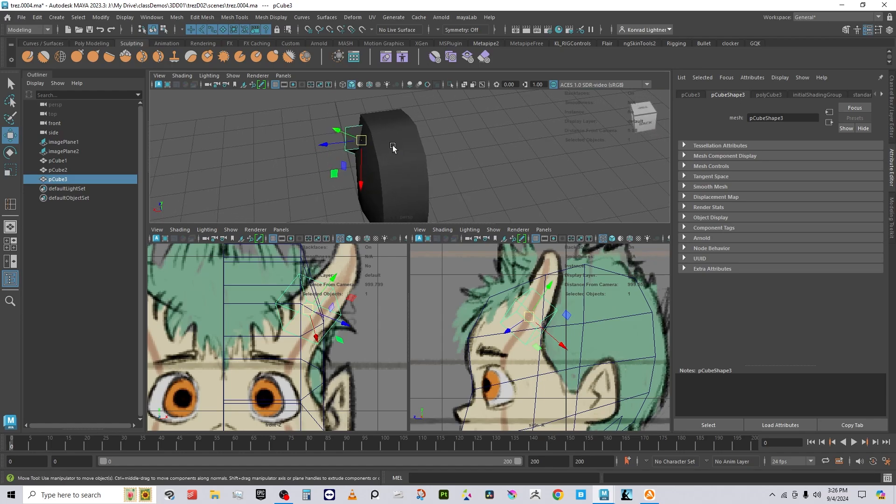
pyautogui.keyDown('alt'); pyautogui.moveTo(354, 154); pyautogui.dragTo(391, 156); pyautogui.keyUp('alt')
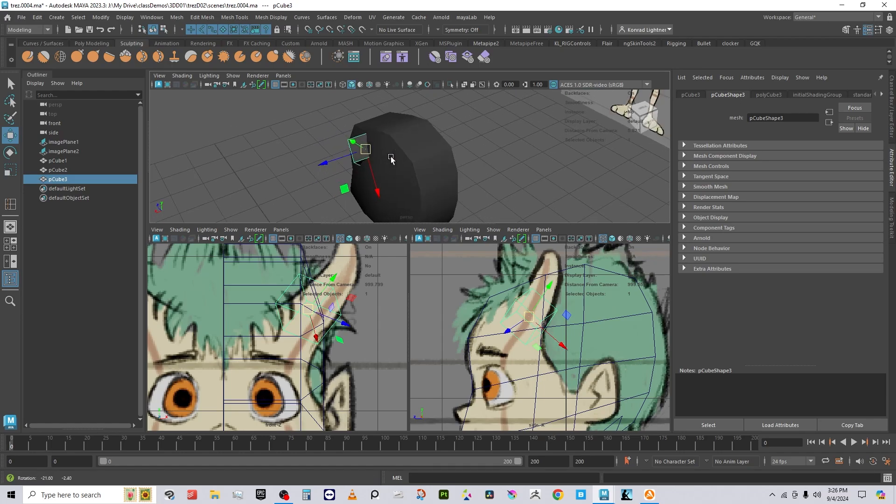
pyautogui.rightClick(366, 149)
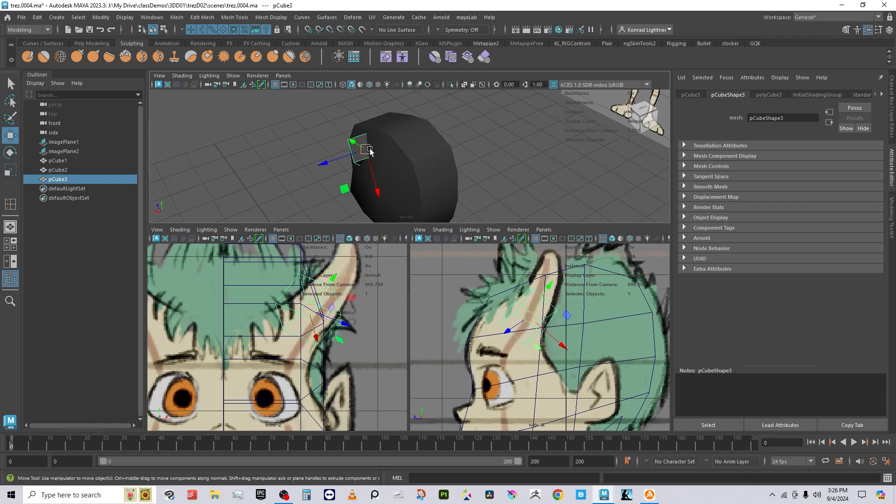
pyautogui.rightClick(373, 152)
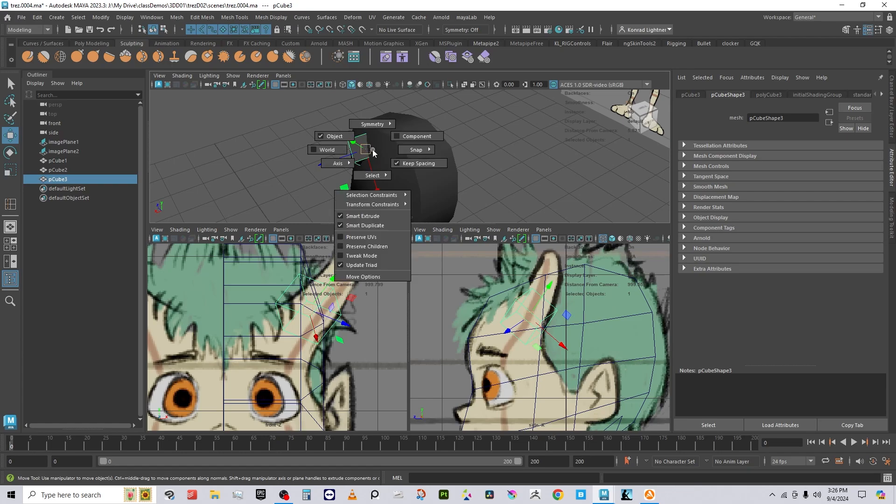
pyautogui.click(341, 157)
pyautogui.moveTo(339, 165); pyautogui.dragTo(420, 145)
# Step: Select the horn's top face, move it along object axes and scale it to 0.6
pyautogui.rightClick(420, 145)
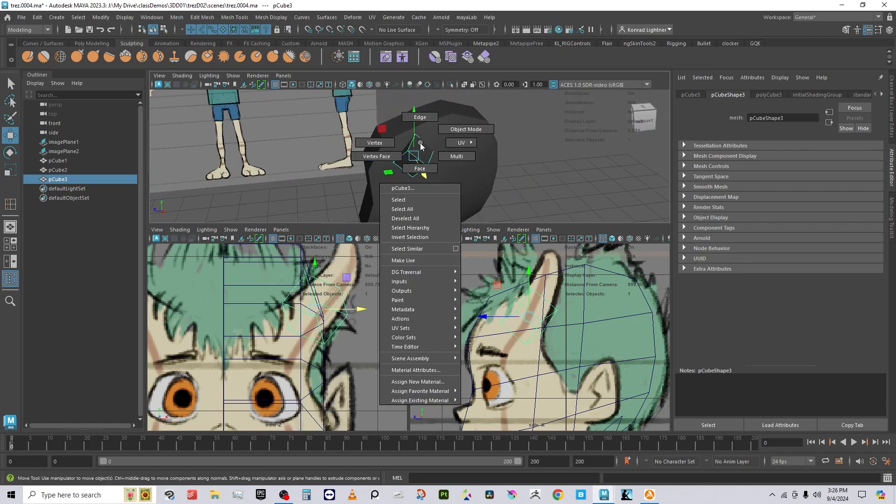
pyautogui.click(422, 167)
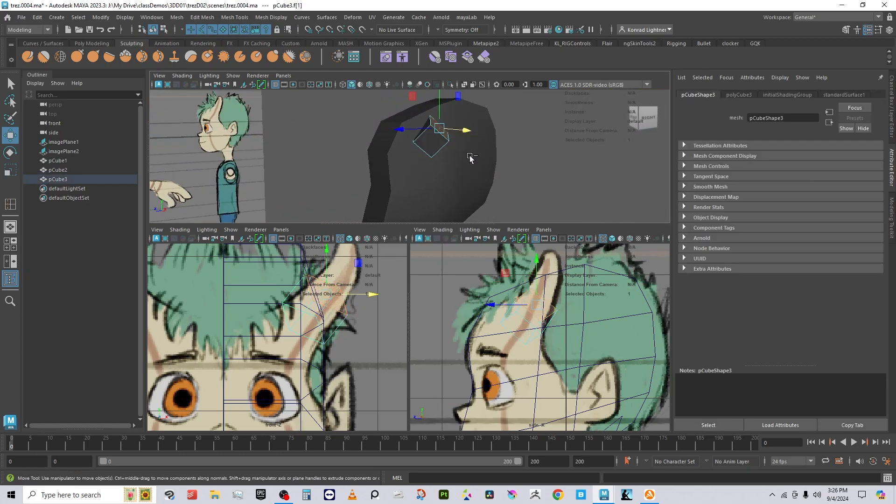
pyautogui.click(470, 154)
pyautogui.click(421, 140)
pyautogui.moveTo(458, 114)
pyautogui.mouseDown()
pyautogui.moveTo(468, 106)
pyautogui.moveTo(442, 119)
pyautogui.mouseUp()
pyautogui.press('e')
pyautogui.press('r')
# Step: Extrude the top face (polyExtrudeFace4) and pull it outward along the horn
pyautogui.keyDown('alt'); pyautogui.moveTo(507, 154); pyautogui.dragTo(412, 144); pyautogui.keyUp('alt')
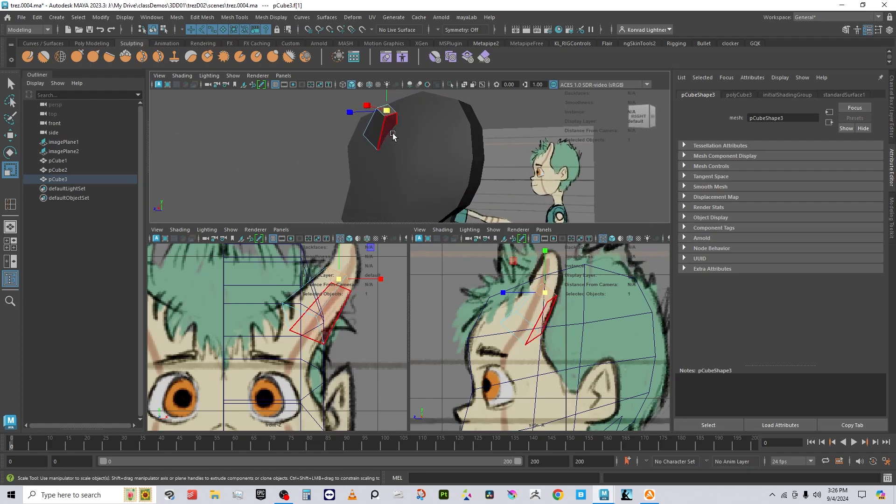
pyautogui.press('w')
pyautogui.press('r')
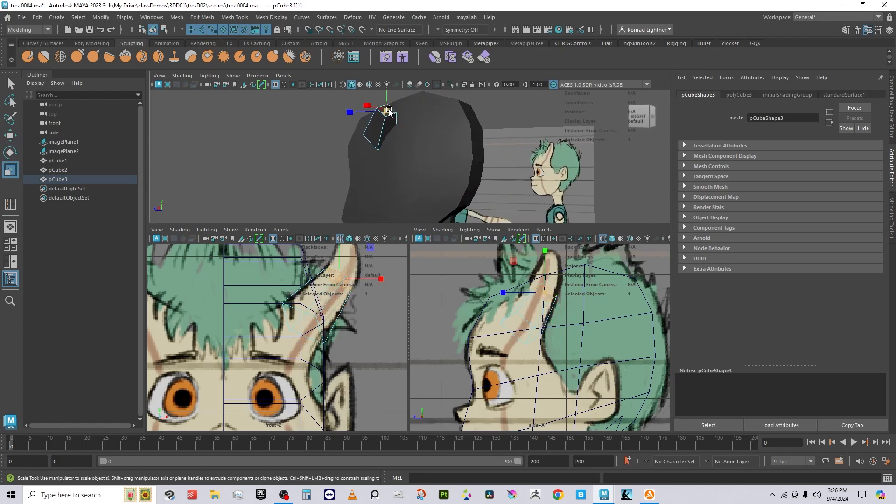
pyautogui.moveTo(390, 112); pyautogui.dragTo(393, 115)
pyautogui.keyDown('shift'); pyautogui.moveTo(409, 91); pyautogui.dragTo(410, 113, button='right'); pyautogui.keyUp('shift')
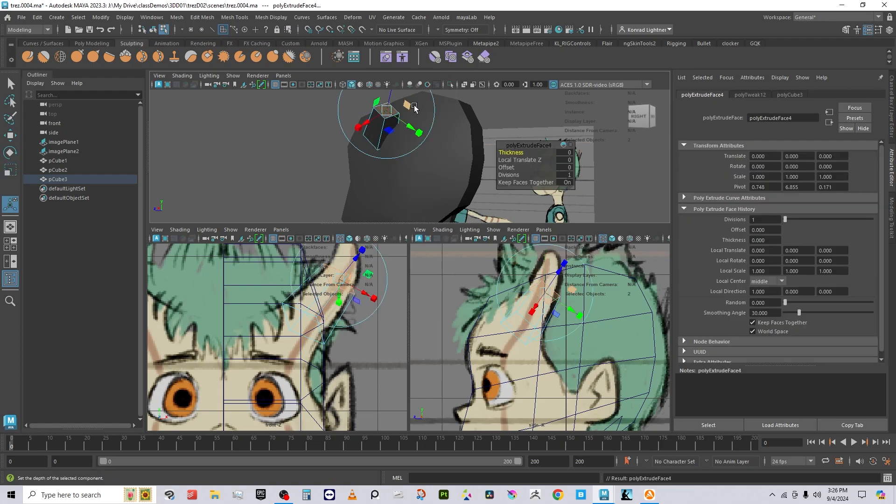
pyautogui.keyDown('alt'); pyautogui.moveTo(411, 110); pyautogui.dragTo(422, 176, button='middle'); pyautogui.keyUp('alt')
pyautogui.moveTo(402, 154); pyautogui.dragTo(408, 128)
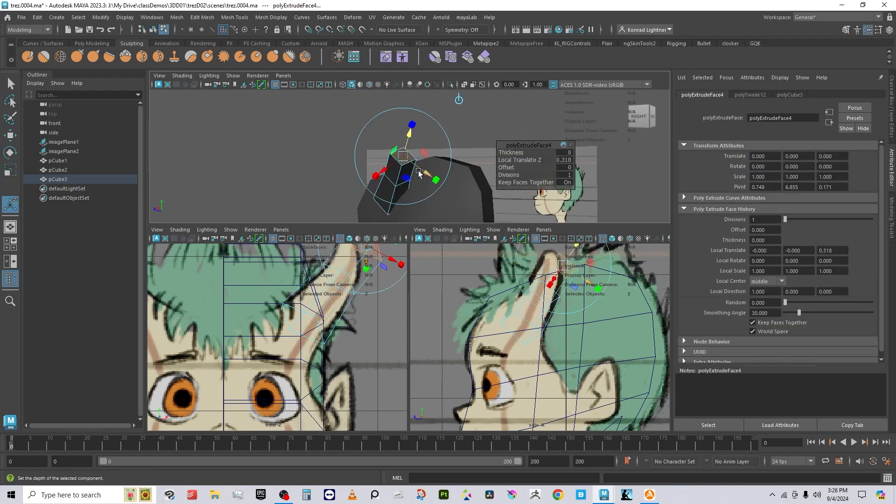
pyautogui.press('e')
pyautogui.press('r')
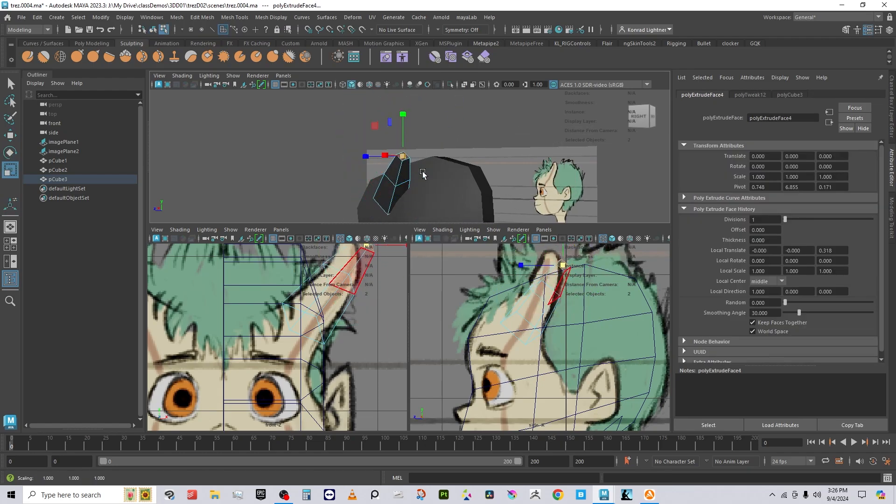
pyautogui.press('e')
# Step: Nudge the extruded tip to follow the drawn horn curve, then switch the horn to Vertex mode
pyautogui.keyDown('alt'); pyautogui.moveTo(406, 182); pyautogui.dragTo(475, 149); pyautogui.keyUp('alt')
pyautogui.press('w')
pyautogui.keyDown('alt'); pyautogui.moveTo(367, 322); pyautogui.dragTo(350, 363, button='middle'); pyautogui.keyUp('alt')
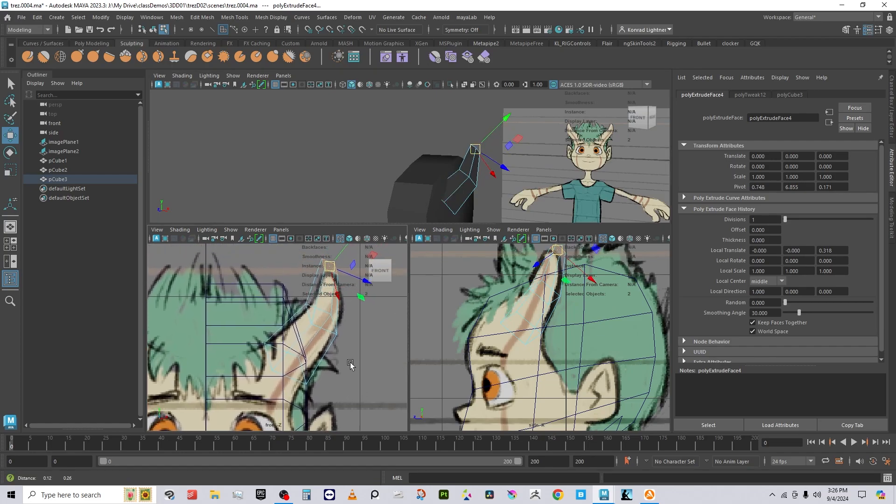
pyautogui.moveTo(475, 150); pyautogui.dragTo(478, 152)
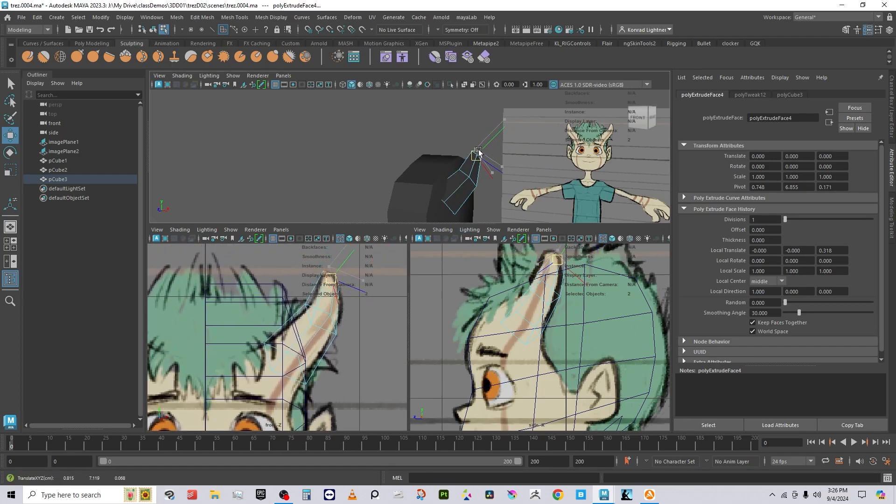
pyautogui.moveTo(594, 290); pyautogui.dragTo(589, 283)
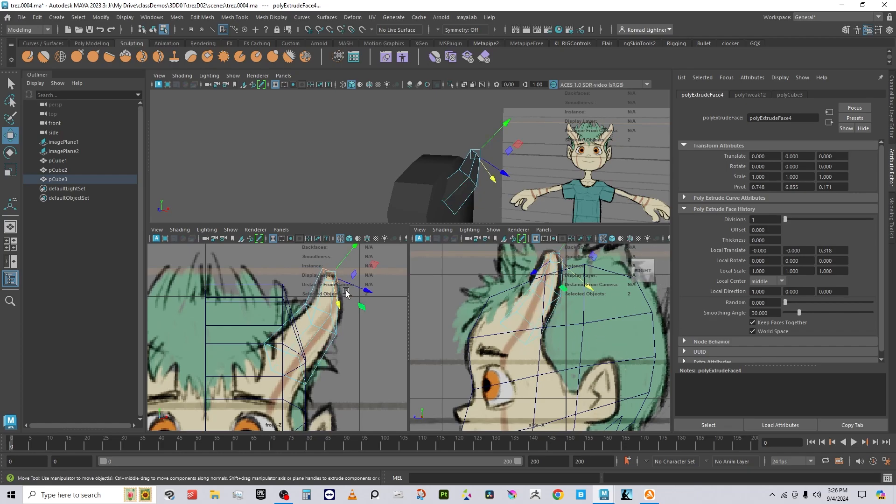
pyautogui.keyDown('alt'); pyautogui.moveTo(433, 158); pyautogui.dragTo(392, 174); pyautogui.keyUp('alt')
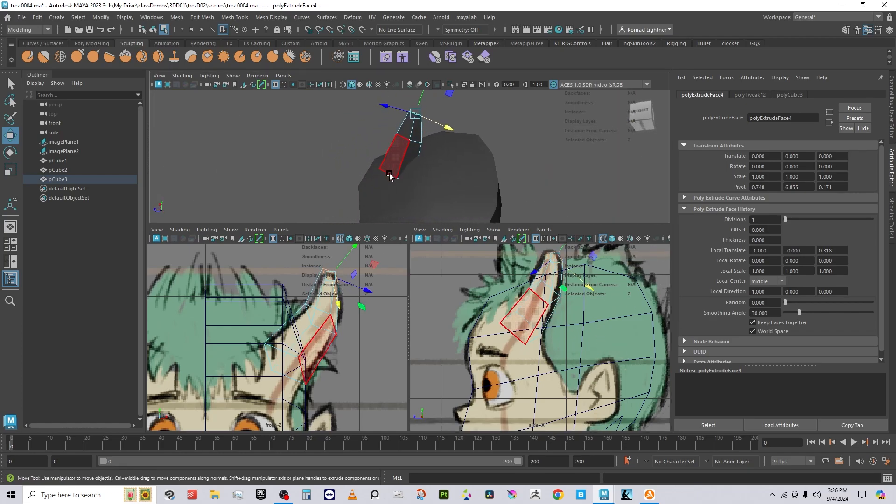
pyautogui.rightClick(391, 175)
pyautogui.click(354, 171)
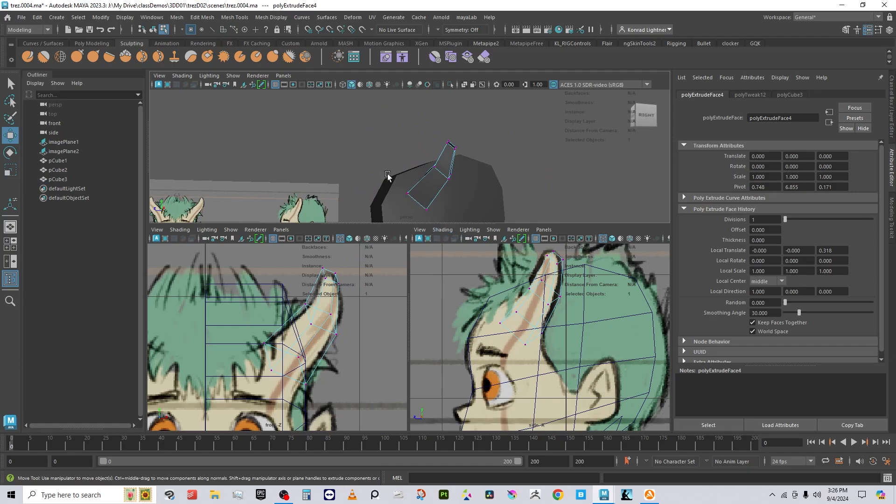
# Step: Move two base vertices of the horn pCube3 so its base hugs the drawn horn
pyautogui.moveTo(425, 216); pyautogui.dragTo(427, 193)
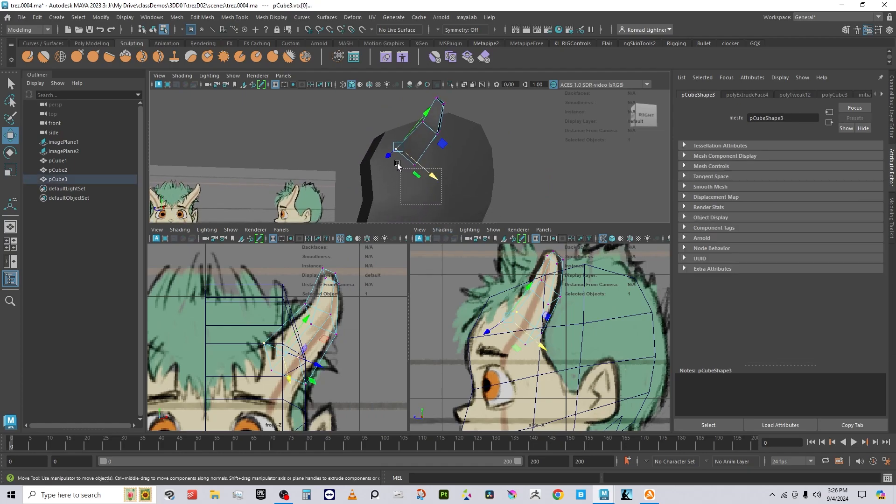
pyautogui.keyDown('shift'); pyautogui.moveTo(397, 166); pyautogui.dragTo(481, 180); pyautogui.keyUp('shift')
pyautogui.moveTo(463, 135); pyautogui.dragTo(462, 131)
pyautogui.moveTo(439, 173)
pyautogui.keyDown('alt'); pyautogui.mouseDown()
pyautogui.moveTo(468, 201)
pyautogui.moveTo(449, 209)
pyautogui.moveTo(438, 190)
pyautogui.mouseUp(); pyautogui.keyUp('alt')
pyautogui.moveTo(460, 221); pyautogui.dragTo(453, 216)
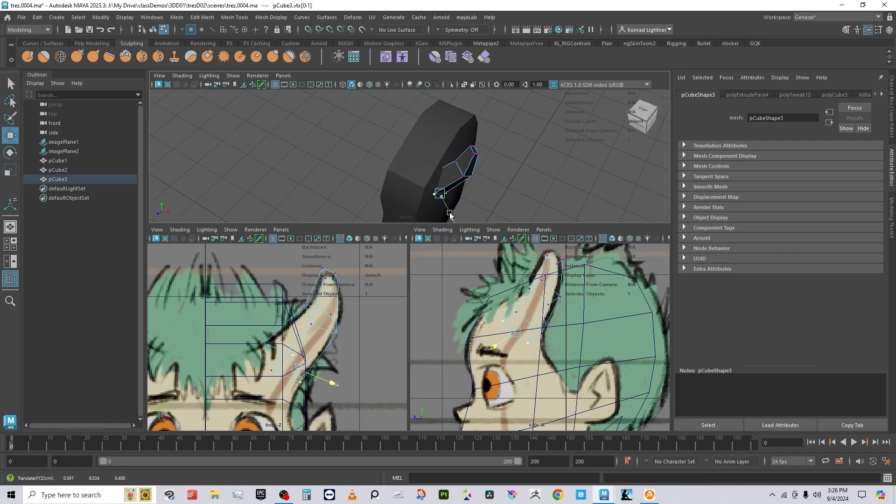
pyautogui.keyDown('alt'); pyautogui.moveTo(493, 192); pyautogui.dragTo(414, 161); pyautogui.keyUp('alt')
# Step: Back in Object Mode, shift the whole horn pCube3 along one axis against the head
pyautogui.moveTo(387, 122); pyautogui.dragTo(427, 99, button='right')
pyautogui.click(425, 103)
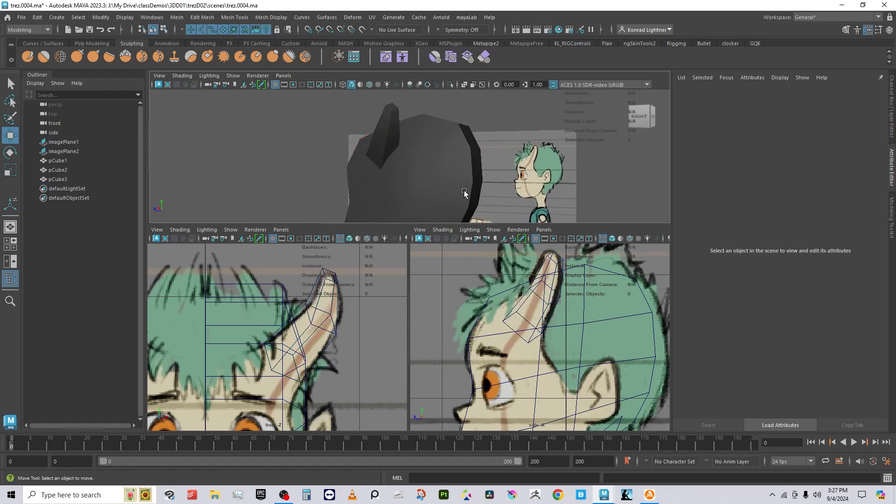
pyautogui.keyDown('alt'); pyautogui.moveTo(432, 204); pyautogui.dragTo(389, 167); pyautogui.keyUp('alt')
pyautogui.click(385, 114)
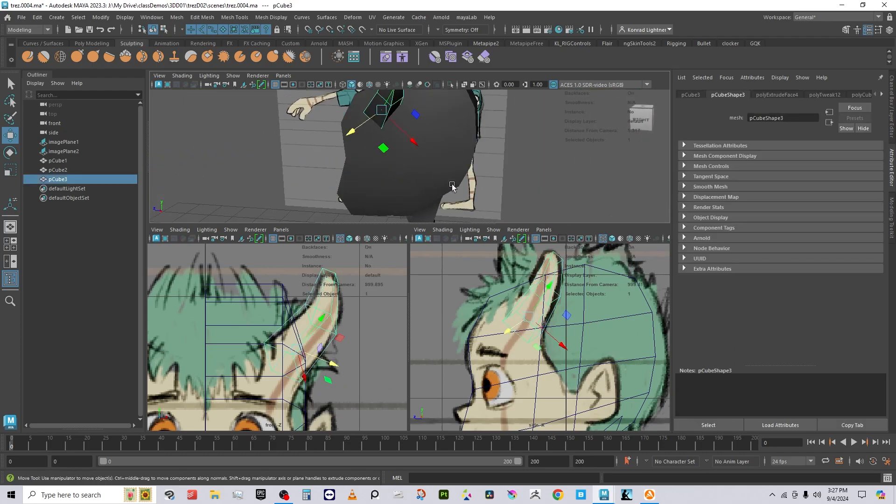
pyautogui.moveTo(356, 128); pyautogui.dragTo(350, 129)
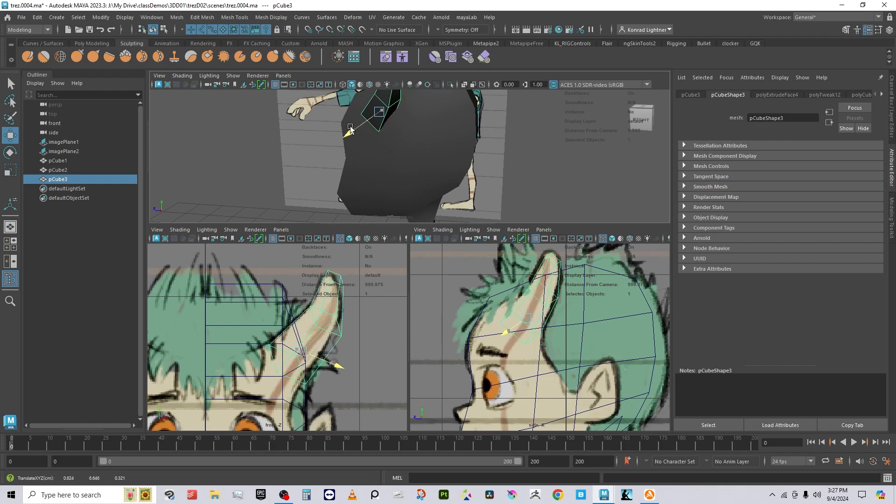
pyautogui.moveTo(447, 155)
pyautogui.keyDown('alt'); pyautogui.mouseDown()
pyautogui.moveTo(481, 161)
pyautogui.moveTo(492, 180)
pyautogui.moveTo(462, 161)
pyautogui.mouseUp(); pyautogui.keyUp('alt')
# Step: Move head edge e[44] on pCube2 in X and Z toward the horn base
pyautogui.click(413, 149)
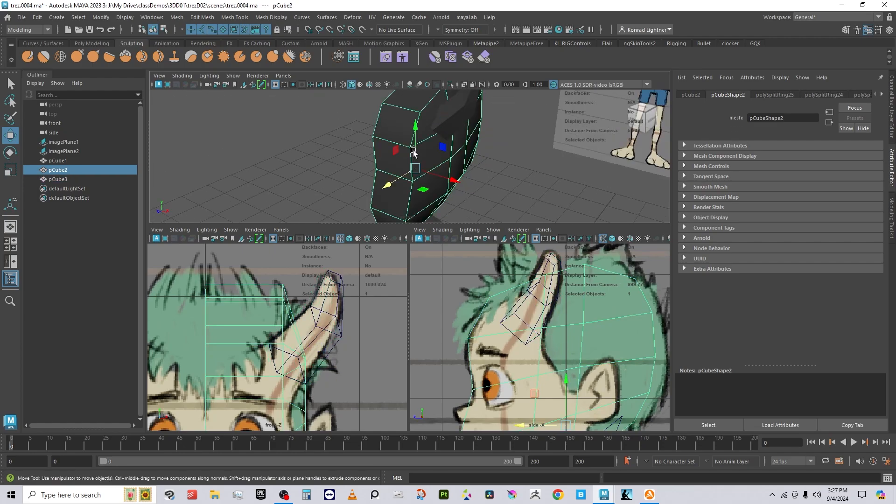
pyautogui.rightClick(415, 126)
pyautogui.moveTo(415, 125); pyautogui.dragTo(418, 105, button='right')
pyautogui.click(416, 126)
pyautogui.keyDown('alt'); pyautogui.moveTo(424, 141); pyautogui.dragTo(400, 175); pyautogui.keyUp('alt')
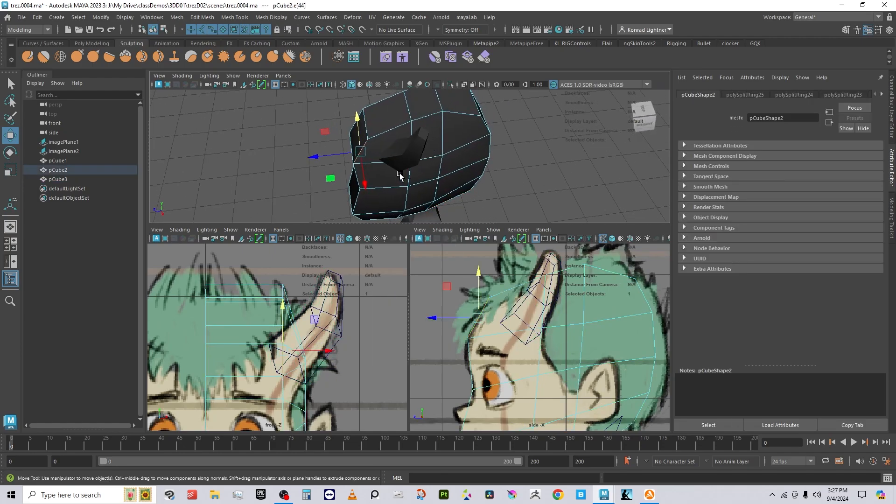
pyautogui.moveTo(328, 159); pyautogui.dragTo(336, 157)
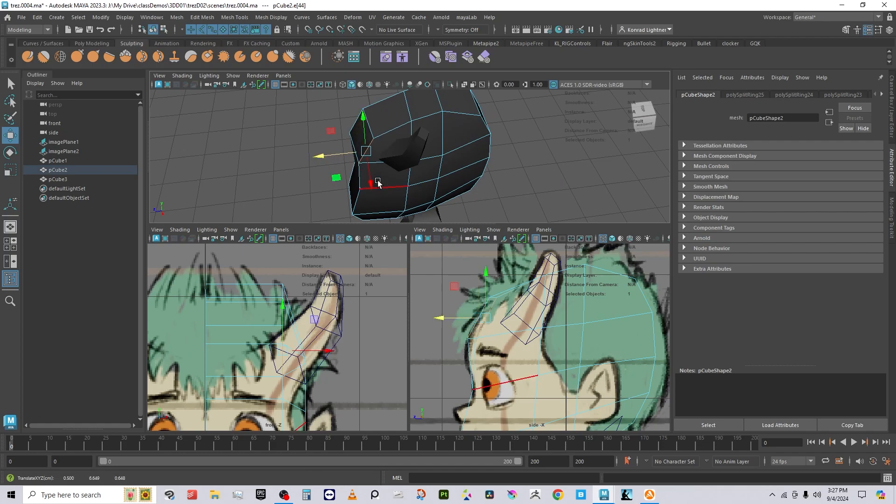
pyautogui.moveTo(378, 183); pyautogui.dragTo(370, 181)
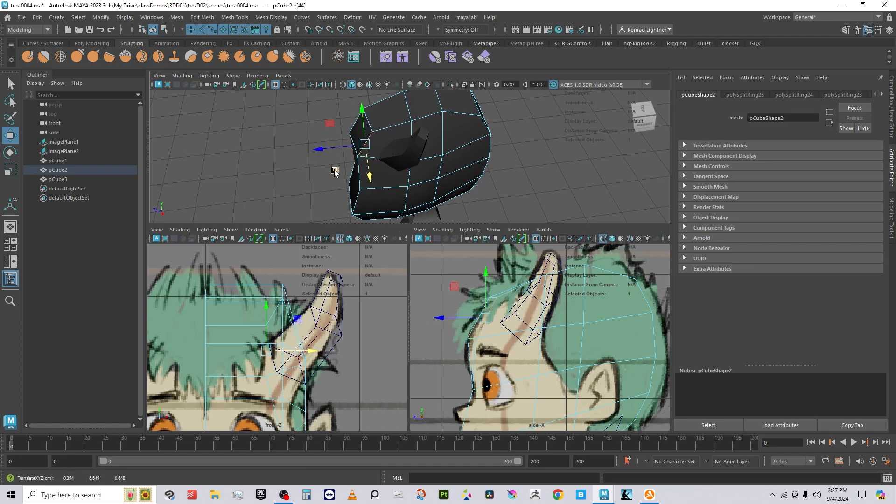
pyautogui.moveTo(316, 153); pyautogui.dragTo(323, 150)
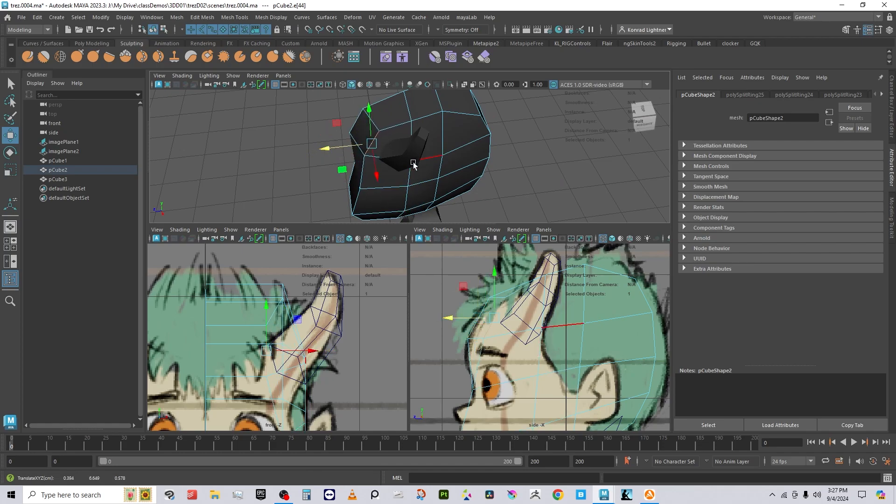
# Step: Move horn vertex vtx[0] on pCube3 down toward the face
pyautogui.moveTo(417, 141); pyautogui.dragTo(458, 126, button='right')
pyautogui.click(531, 146)
pyautogui.keyDown('alt'); pyautogui.moveTo(476, 209); pyautogui.dragTo(494, 146); pyautogui.keyUp('alt')
pyautogui.moveTo(448, 107); pyautogui.dragTo(420, 107, button='right')
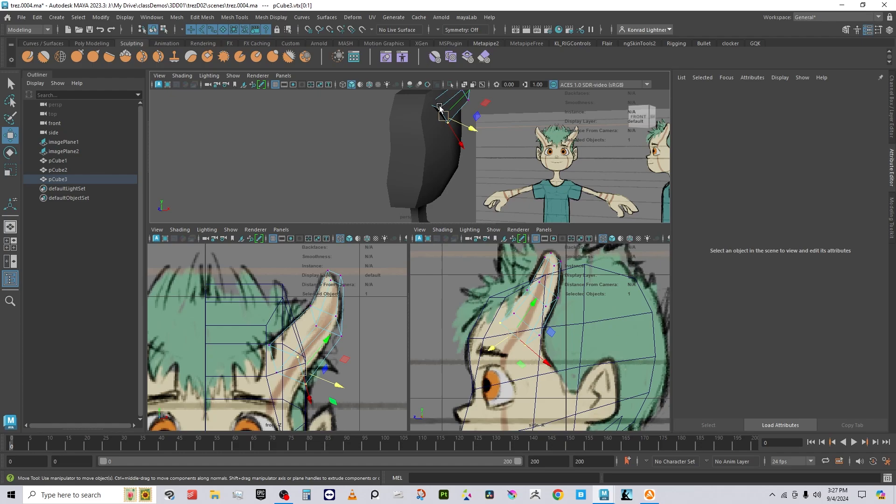
pyautogui.click(442, 116)
pyautogui.click(438, 109)
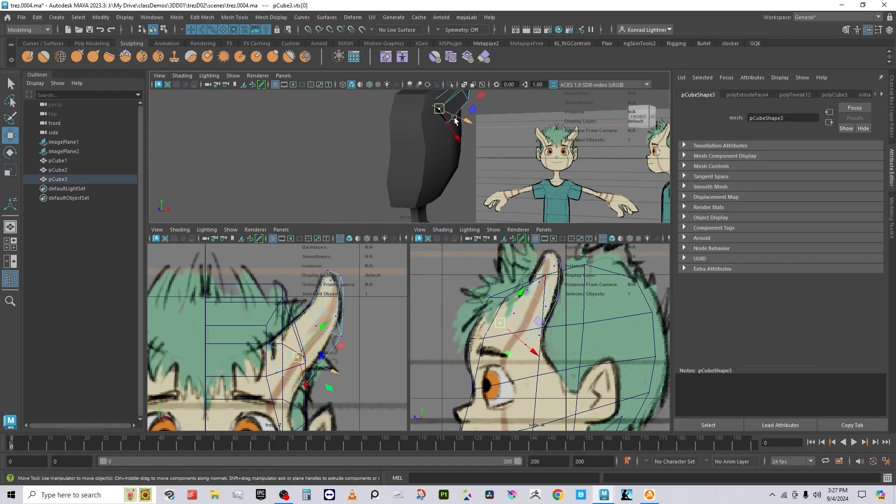
pyautogui.moveTo(438, 109); pyautogui.dragTo(428, 138)
# Step: Orbit around the head in Object Mode to review how the horn blends in
pyautogui.keyDown('alt'); pyautogui.moveTo(420, 140); pyautogui.dragTo(405, 168, button='middle'); pyautogui.keyUp('alt')
pyautogui.moveTo(391, 133); pyautogui.dragTo(434, 115, button='right')
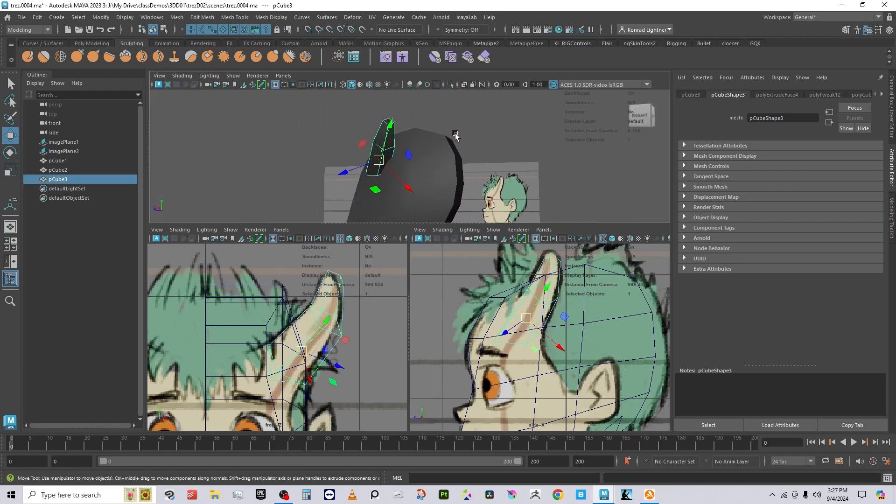
pyautogui.scroll(-2, 411, 169)
pyautogui.keyDown('alt'); pyautogui.moveTo(410, 169); pyautogui.dragTo(429, 181); pyautogui.keyUp('alt')
pyautogui.keyDown('alt'); pyautogui.moveTo(480, 151); pyautogui.dragTo(407, 202); pyautogui.keyUp('alt')
pyautogui.click(499, 200)
pyautogui.keyDown('alt'); pyautogui.moveTo(499, 200); pyautogui.dragTo(445, 128, button='middle'); pyautogui.keyUp('alt')
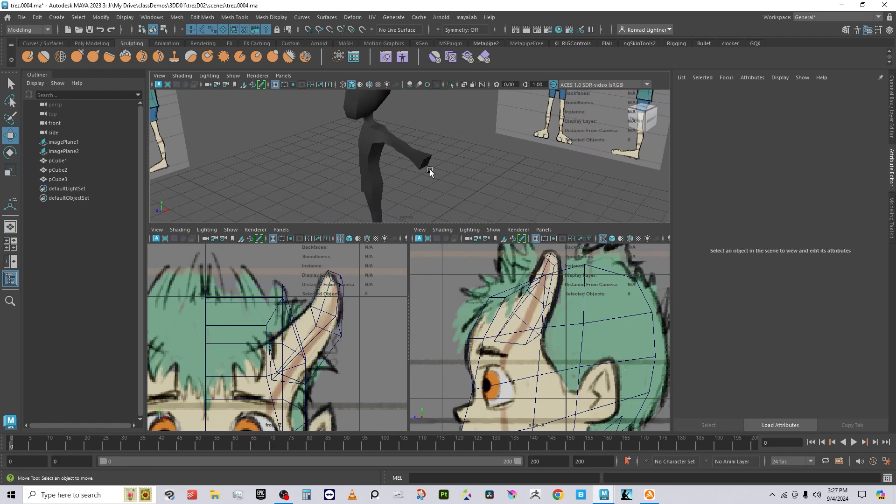
# Step: Select the leg block pCube1 and frame its foot in the front and side views
pyautogui.click(425, 163)
pyautogui.keyDown('alt'); pyautogui.moveTo(407, 193); pyautogui.dragTo(431, 117, button='middle'); pyautogui.keyUp('alt')
pyautogui.keyDown('alt'); pyautogui.moveTo(368, 130); pyautogui.dragTo(412, 176, button='right'); pyautogui.keyUp('alt')
pyautogui.keyDown('alt'); pyautogui.moveTo(412, 176); pyautogui.dragTo(466, 191); pyautogui.keyUp('alt')
pyautogui.keyDown('alt'); pyautogui.moveTo(434, 181); pyautogui.dragTo(403, 136, button='middle'); pyautogui.keyUp('alt')
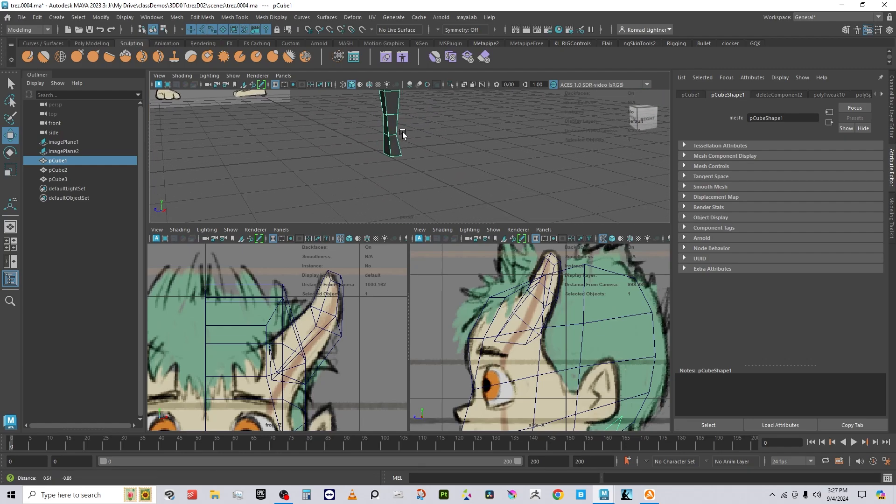
pyautogui.scroll(-12, 307, 333)
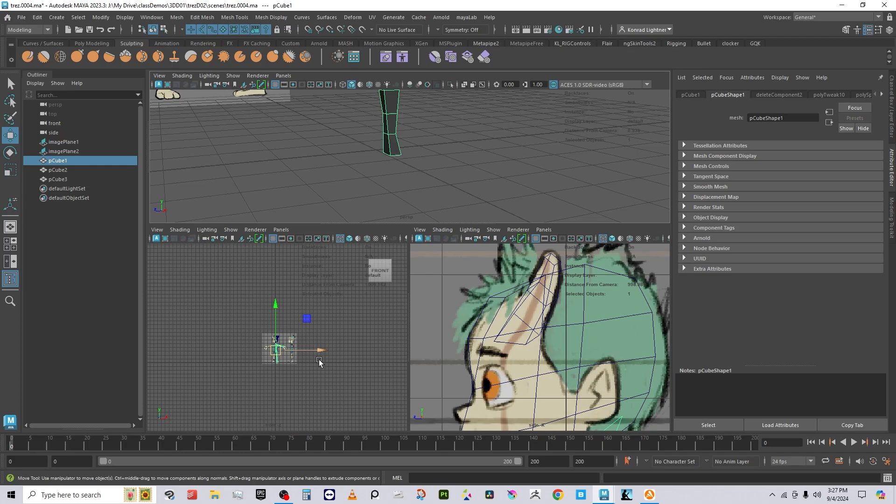
pyautogui.scroll(6, 320, 364)
pyautogui.keyDown('alt'); pyautogui.moveTo(322, 367); pyautogui.dragTo(326, 211, button='middle'); pyautogui.keyUp('alt')
pyautogui.scroll(8, 296, 331)
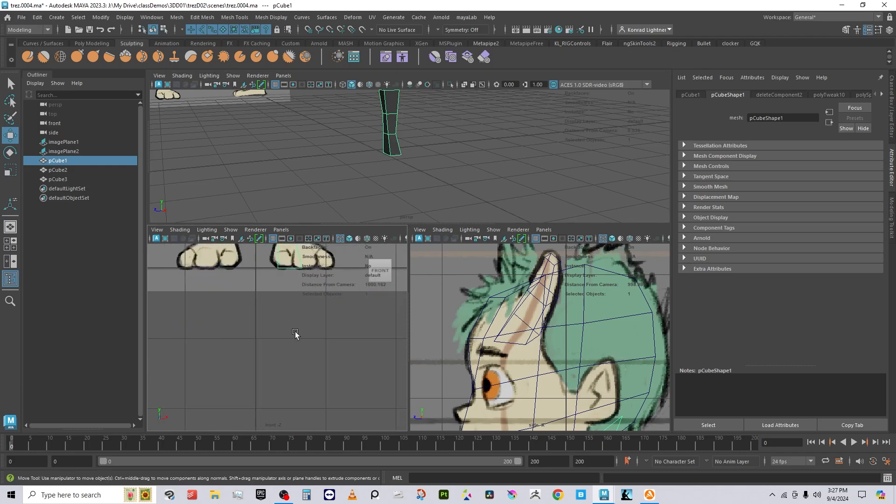
pyautogui.keyDown('alt'); pyautogui.moveTo(337, 297); pyautogui.dragTo(326, 374, button='middle'); pyautogui.keyUp('alt')
pyautogui.scroll(-12, 537, 379)
pyautogui.keyDown('alt'); pyautogui.moveTo(553, 391); pyautogui.dragTo(547, 320, button='middle'); pyautogui.keyUp('alt')
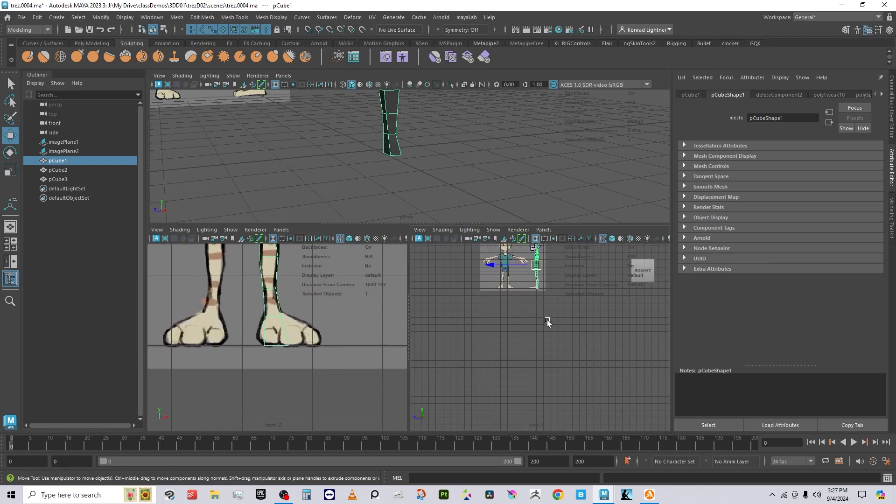
pyautogui.scroll(5, 551, 303)
pyautogui.keyDown('alt'); pyautogui.moveTo(556, 287); pyautogui.dragTo(565, 427, button='middle'); pyautogui.keyUp('alt')
pyautogui.scroll(10, 558, 363)
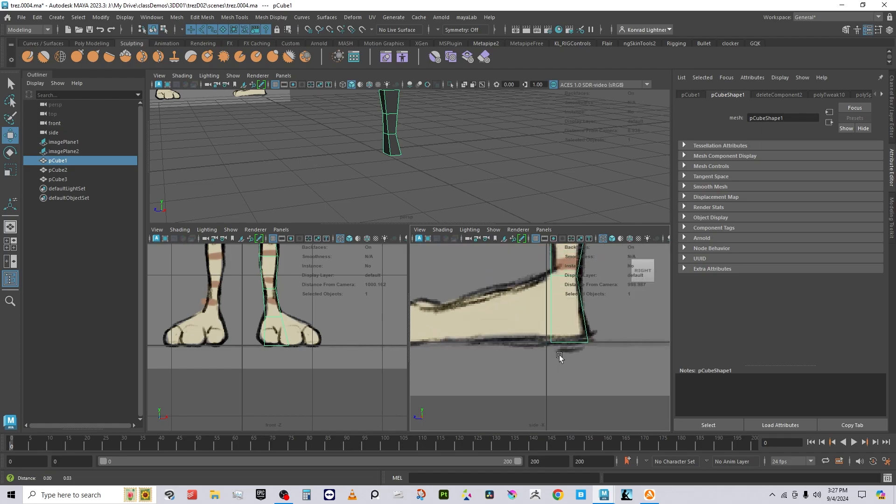
# Step: Move ankle vertices vtx[62:65] in Y and Z to line up with the drawn ankle
pyautogui.rightClick(578, 310)
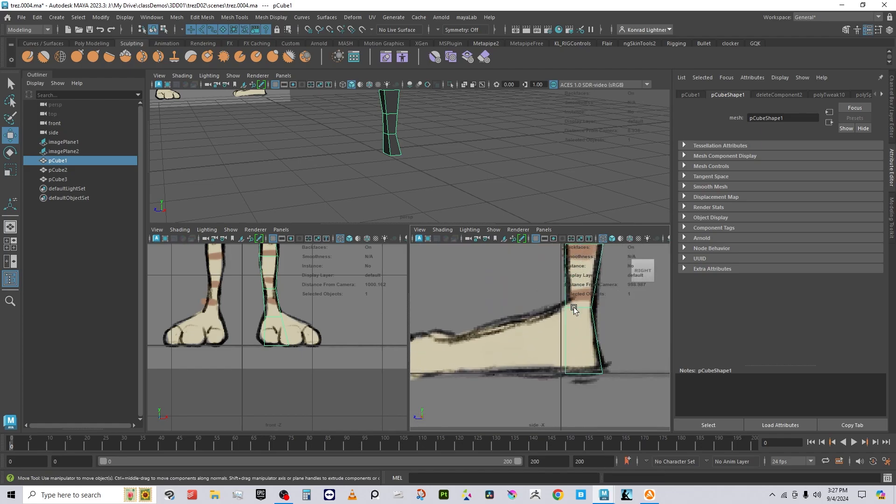
pyautogui.moveTo(574, 303); pyautogui.dragTo(517, 212, button='right')
pyautogui.moveTo(558, 267); pyautogui.dragTo(580, 270)
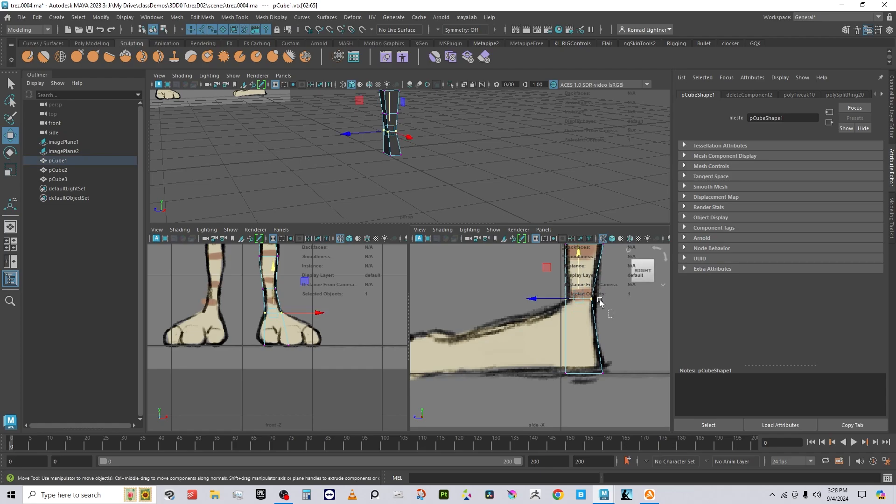
pyautogui.moveTo(603, 304); pyautogui.dragTo(573, 299)
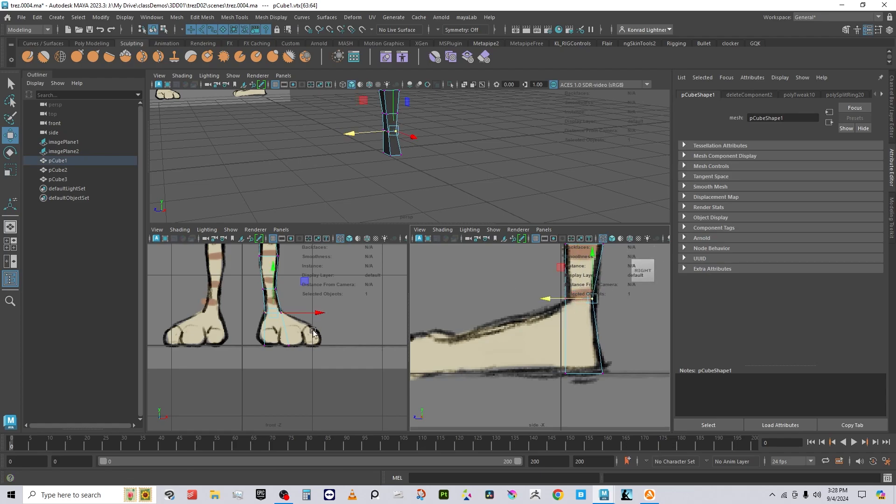
pyautogui.rightClick(378, 149)
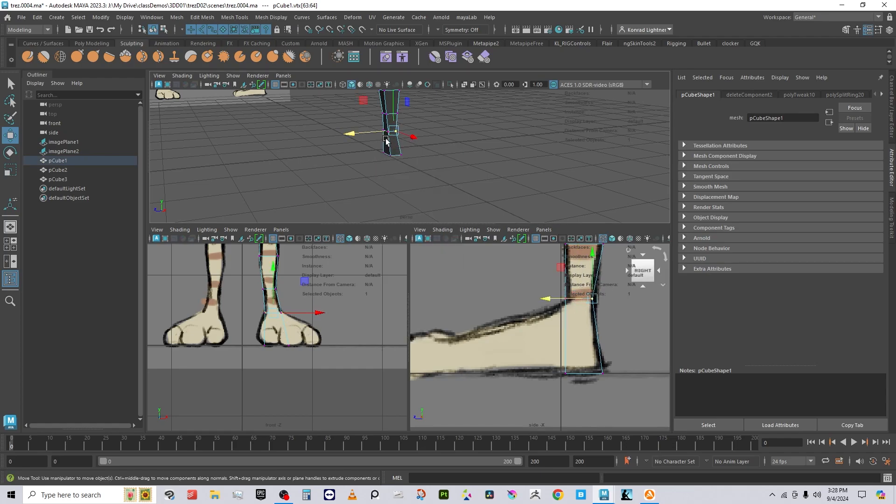
pyautogui.rightClick(390, 139)
pyautogui.keyDown('alt'); pyautogui.moveTo(368, 168); pyautogui.dragTo(380, 144); pyautogui.keyUp('alt')
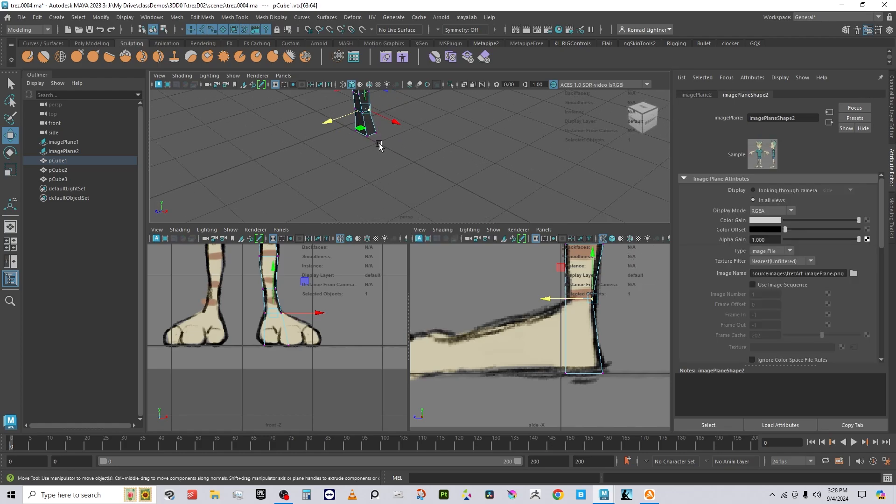
pyautogui.keyDown('alt'); pyautogui.moveTo(380, 144); pyautogui.dragTo(395, 206, button='middle'); pyautogui.keyUp('alt')
# Step: Extrude the ankle's front face on pCube1 forward by Local Translate Z 0.809 along the sketch
pyautogui.rightClick(390, 201)
pyautogui.moveTo(390, 216); pyautogui.dragTo(390, 221, button='right')
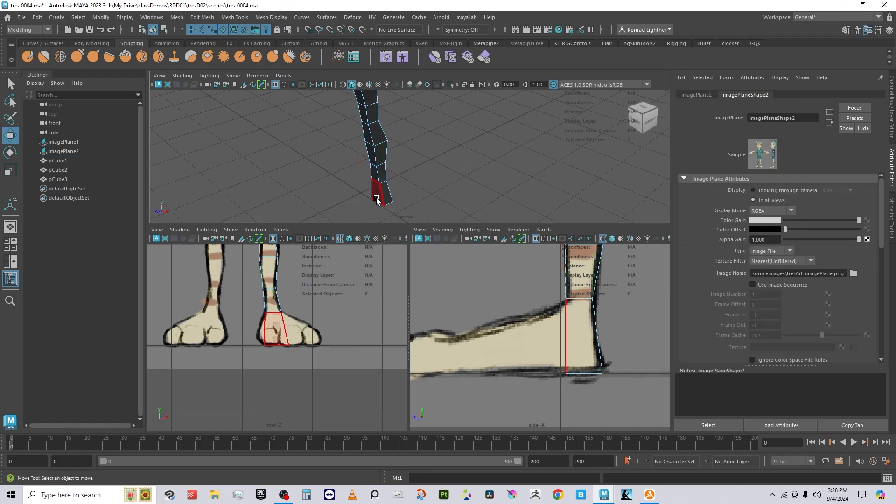
pyautogui.click(376, 198)
pyautogui.keyDown('alt'); pyautogui.moveTo(463, 194); pyautogui.dragTo(428, 171, button='right'); pyautogui.keyUp('alt')
pyautogui.keyDown('alt'); pyautogui.moveTo(428, 171); pyautogui.dragTo(439, 134, button='middle'); pyautogui.keyUp('alt')
pyautogui.keyDown('shift'); pyautogui.moveTo(447, 125); pyautogui.dragTo(446, 150, button='right'); pyautogui.keyUp('shift')
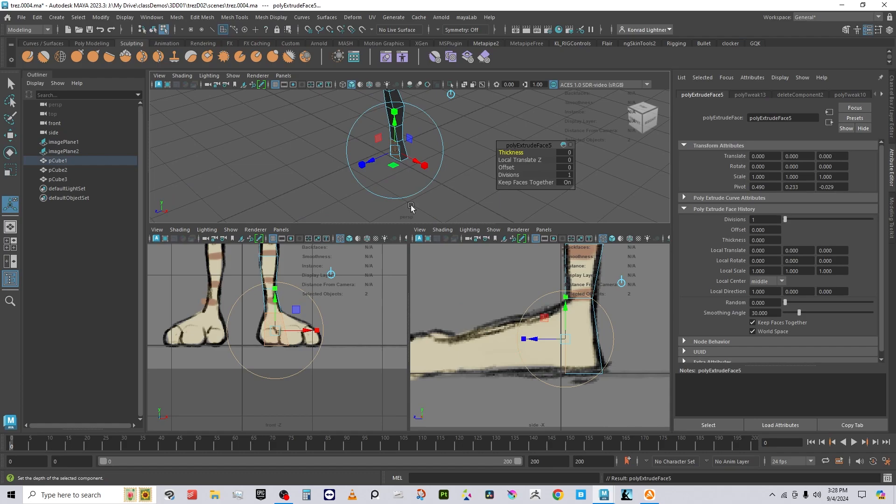
pyautogui.moveTo(379, 167); pyautogui.dragTo(345, 177)
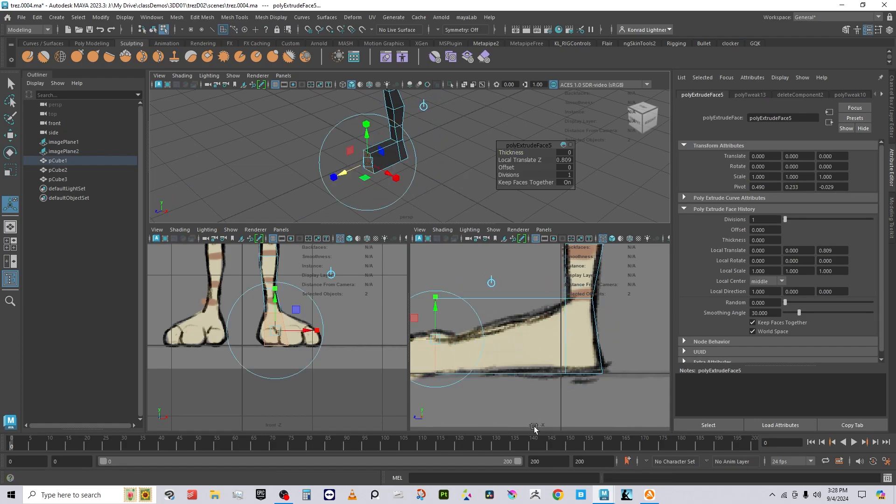
pyautogui.keyDown('alt'); pyautogui.moveTo(534, 429); pyautogui.dragTo(545, 366, button='middle'); pyautogui.keyUp('alt')
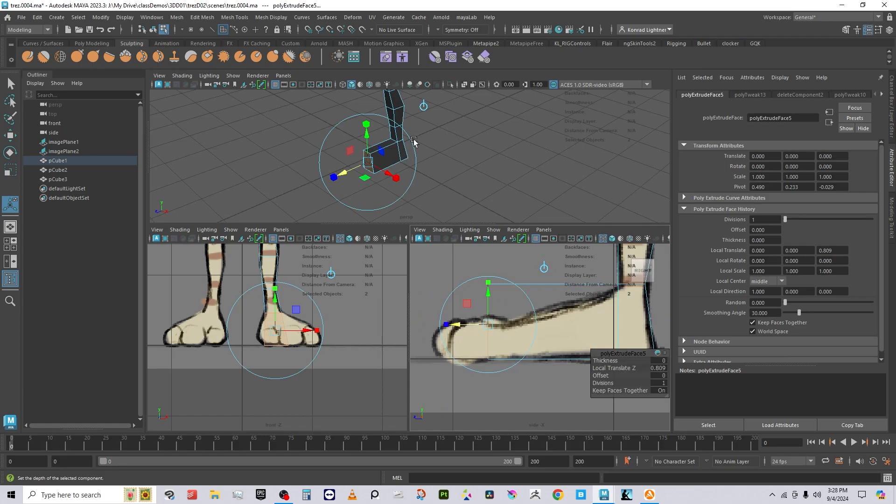
pyautogui.rightClick(413, 141)
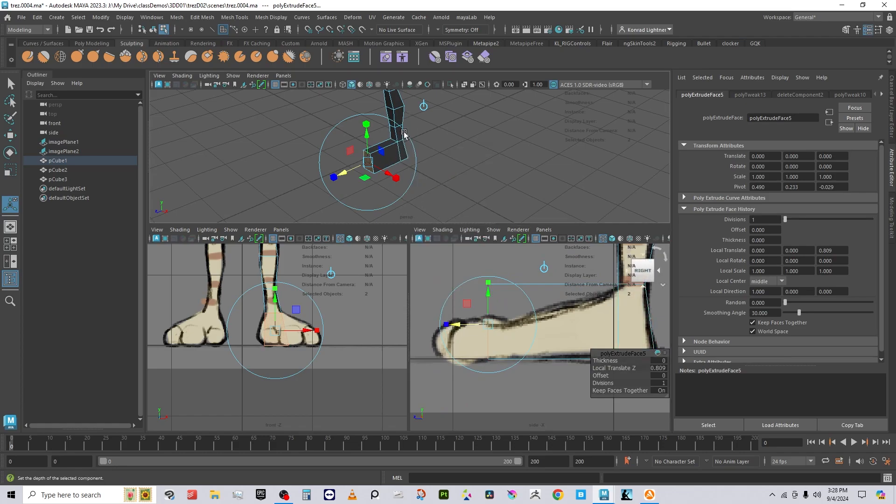
pyautogui.press('e')
pyautogui.click(459, 151)
pyautogui.moveTo(370, 149); pyautogui.dragTo(370, 124, button='right')
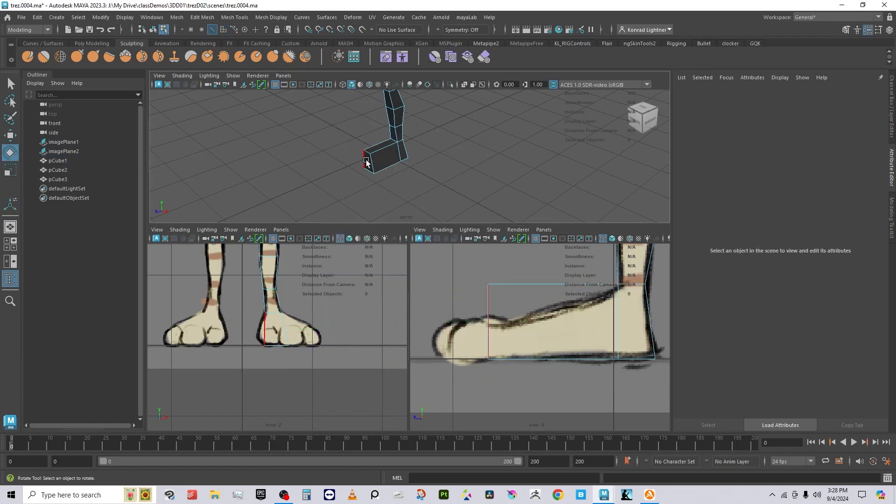
# Step: Move the foot's toe edges along X and Y to widen the toe to the front sketch
pyautogui.click(366, 162)
pyautogui.press('w')
pyautogui.moveTo(368, 140); pyautogui.dragTo(362, 118)
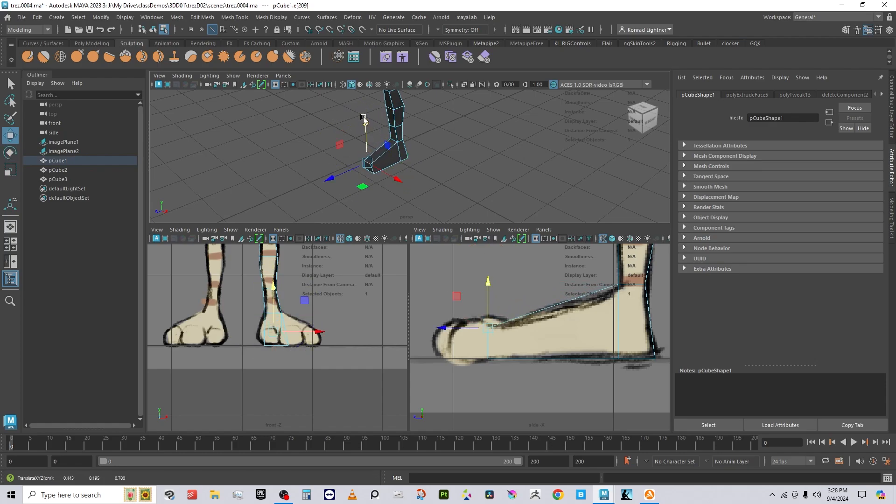
pyautogui.keyDown('alt'); pyautogui.moveTo(364, 150); pyautogui.dragTo(398, 208); pyautogui.keyUp('alt')
pyautogui.keyDown('alt'); pyautogui.moveTo(398, 209); pyautogui.dragTo(452, 174, button='middle'); pyautogui.keyUp('alt')
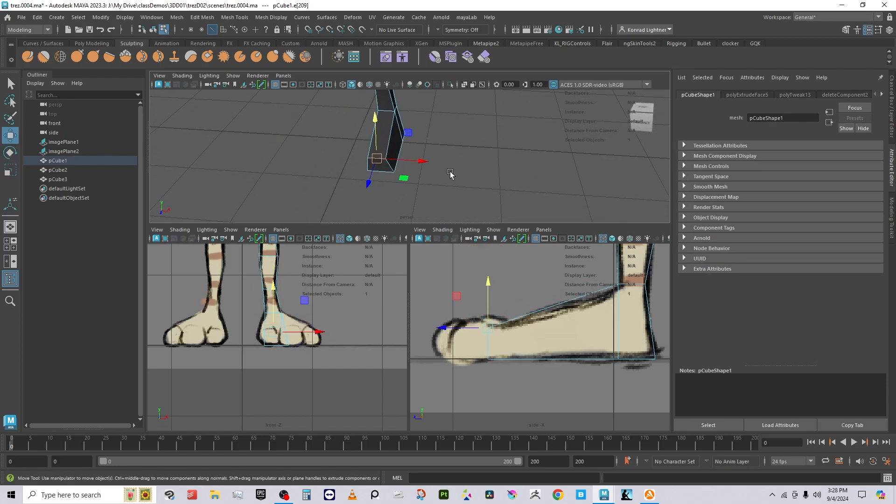
pyautogui.click(451, 174)
pyautogui.click(390, 167)
pyautogui.moveTo(434, 168); pyautogui.dragTo(413, 169)
pyautogui.click(370, 165)
pyautogui.keyDown('alt'); pyautogui.moveTo(511, 181); pyautogui.dragTo(418, 173); pyautogui.keyUp('alt')
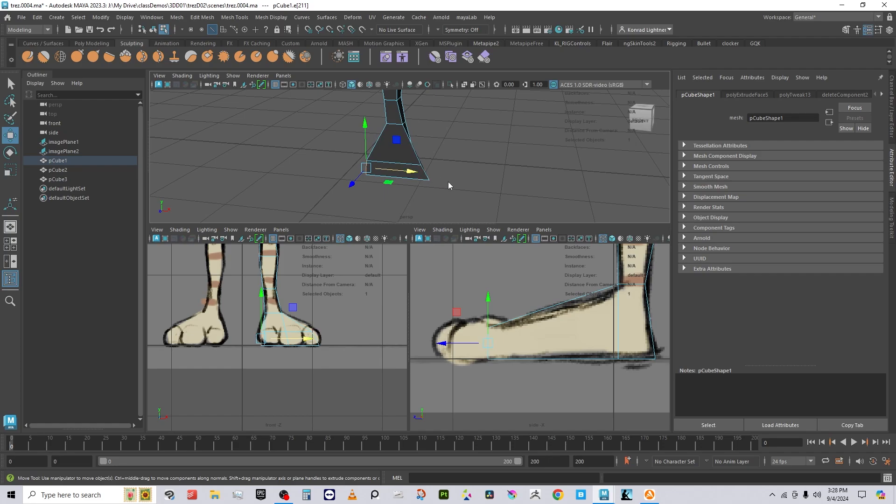
# Step: Insert an edge loop across the middle of the foot
pyautogui.moveTo(448, 182); pyautogui.dragTo(414, 178, button='right')
pyautogui.click(426, 179)
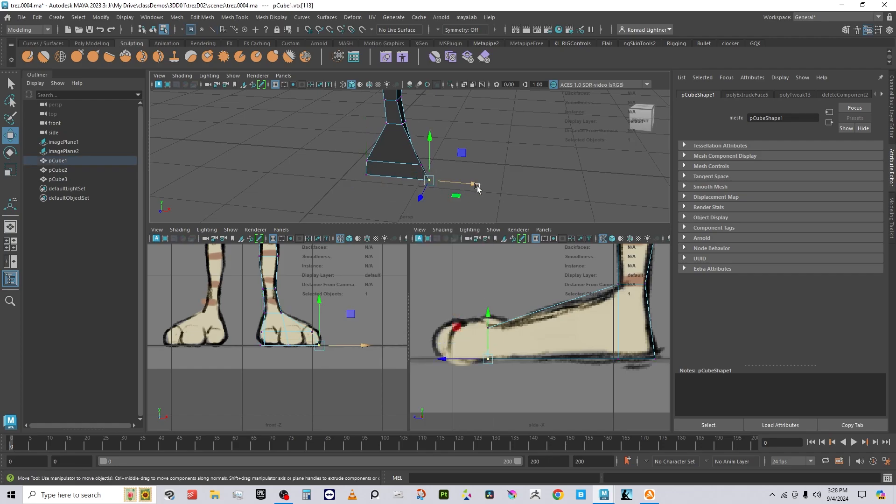
pyautogui.click(452, 149)
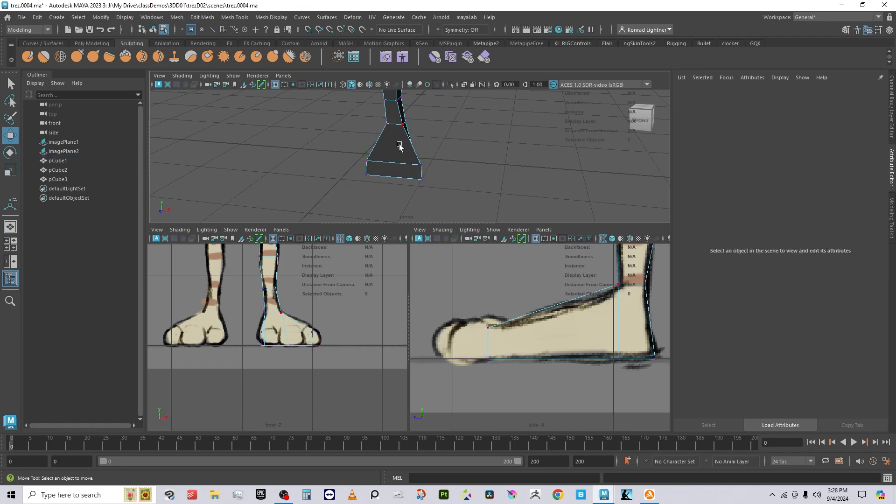
pyautogui.moveTo(397, 145); pyautogui.dragTo(402, 150, button='right')
pyautogui.keyDown('alt'); pyautogui.moveTo(448, 134); pyautogui.dragTo(415, 138); pyautogui.keyUp('alt')
pyautogui.moveTo(417, 134); pyautogui.dragTo(471, 108, button='right')
pyautogui.keyDown('alt'); pyautogui.moveTo(460, 169); pyautogui.dragTo(522, 175); pyautogui.keyUp('alt')
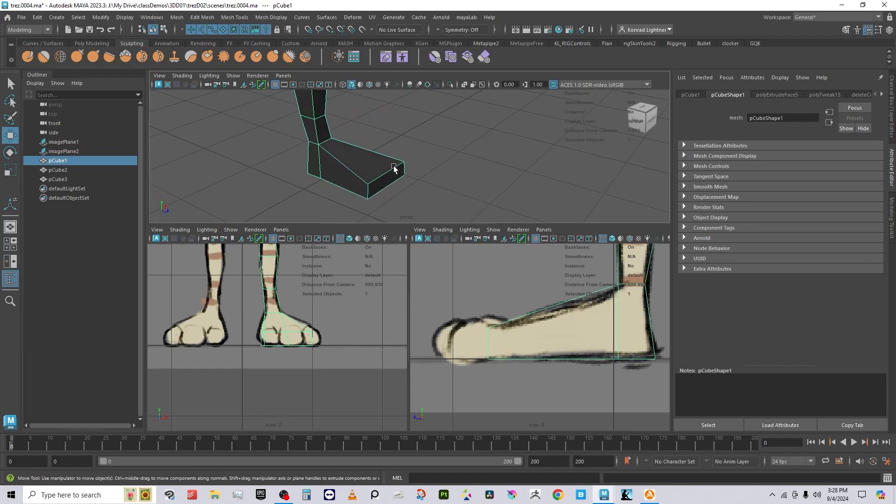
pyautogui.keyDown('shift'); pyautogui.moveTo(394, 168); pyautogui.dragTo(349, 169, button='right'); pyautogui.keyUp('shift')
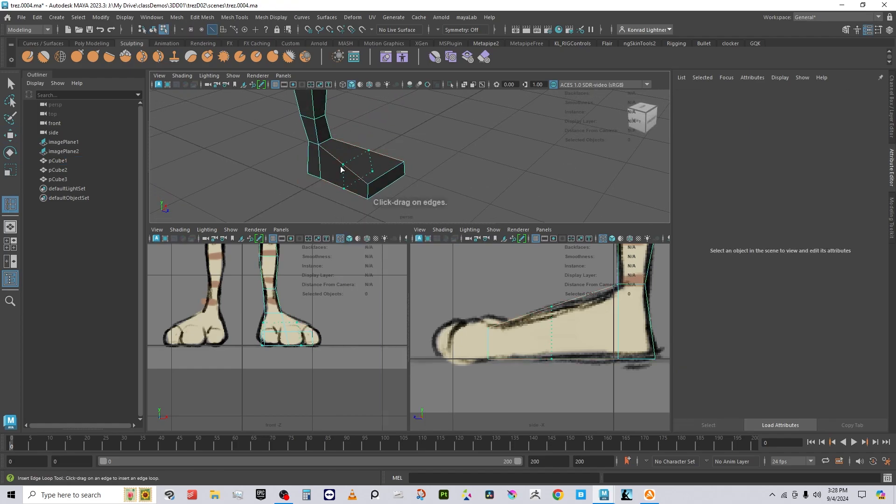
pyautogui.click(341, 169)
pyautogui.press('w')
pyautogui.keyDown('alt'); pyautogui.moveTo(345, 170); pyautogui.dragTo(424, 175); pyautogui.keyUp('alt')
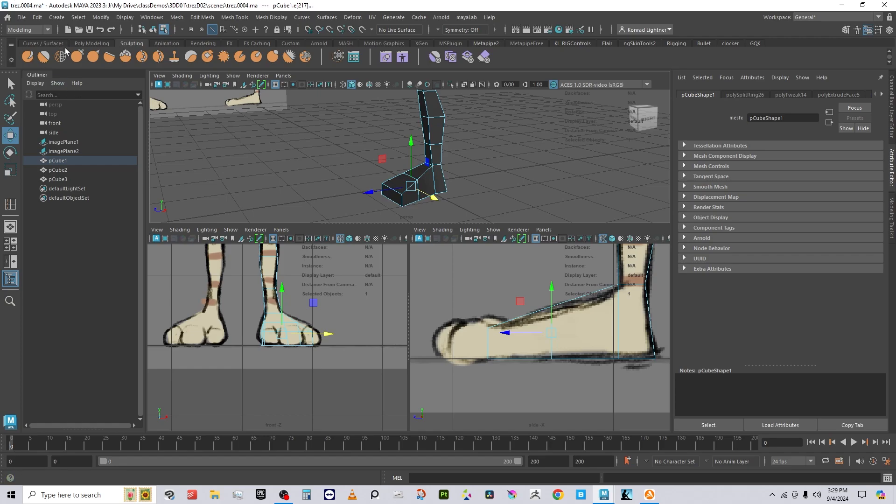
# Step: Create a polygon cube and scale it down to about a third
pyautogui.click(56, 18)
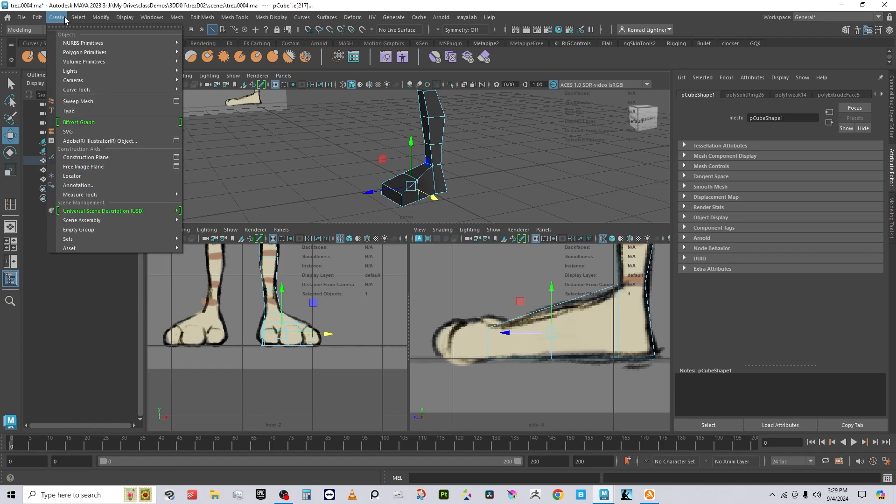
pyautogui.moveTo(108, 53)
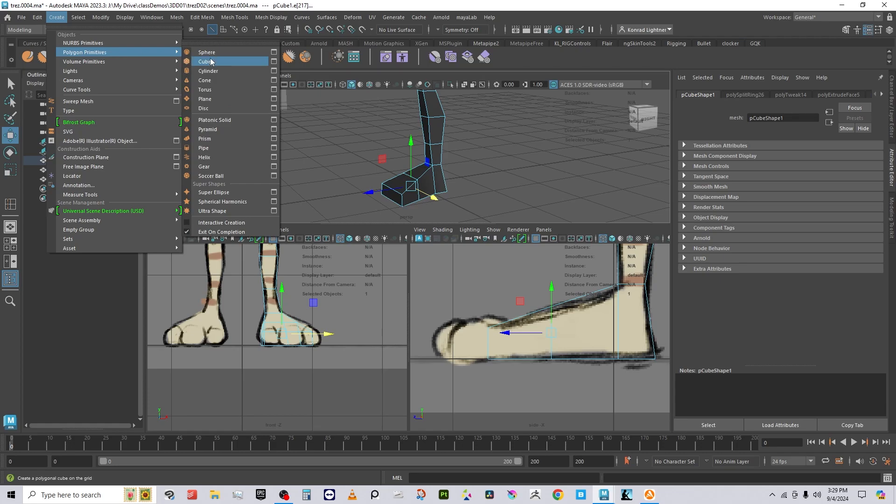
pyautogui.click(210, 62)
pyautogui.press('e')
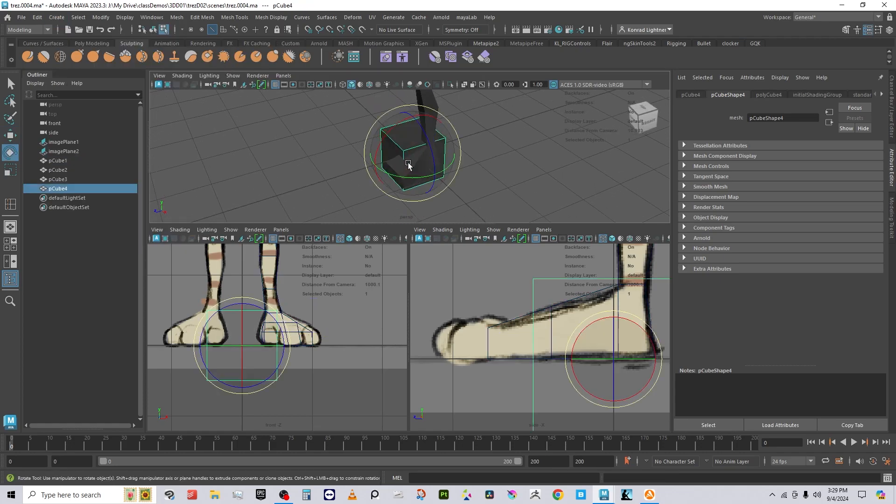
pyautogui.press('r')
pyautogui.moveTo(412, 153); pyautogui.dragTo(400, 191)
pyautogui.press('w')
# Step: Place the cube pCube4 on the outer toe, shrinking it further to toe size
pyautogui.keyDown('alt'); pyautogui.moveTo(400, 192); pyautogui.dragTo(421, 189, button='middle'); pyautogui.keyUp('alt')
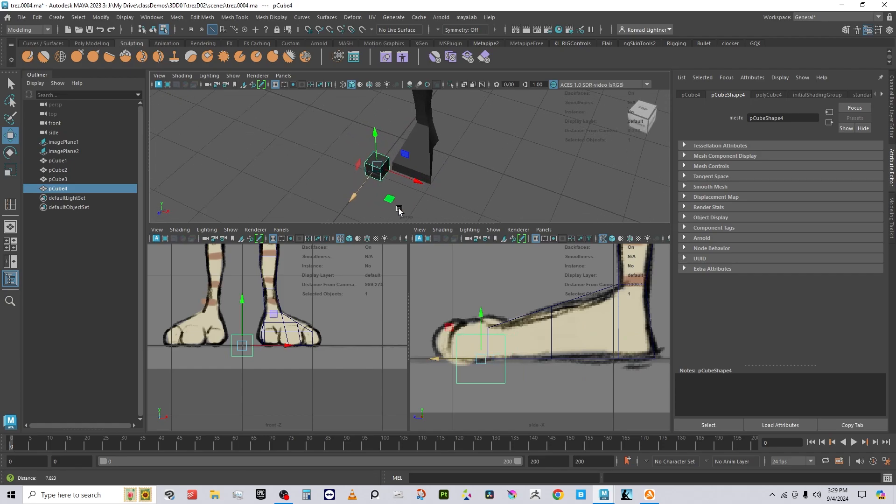
pyautogui.scroll(4, 398, 211)
pyautogui.moveTo(405, 190); pyautogui.dragTo(426, 200)
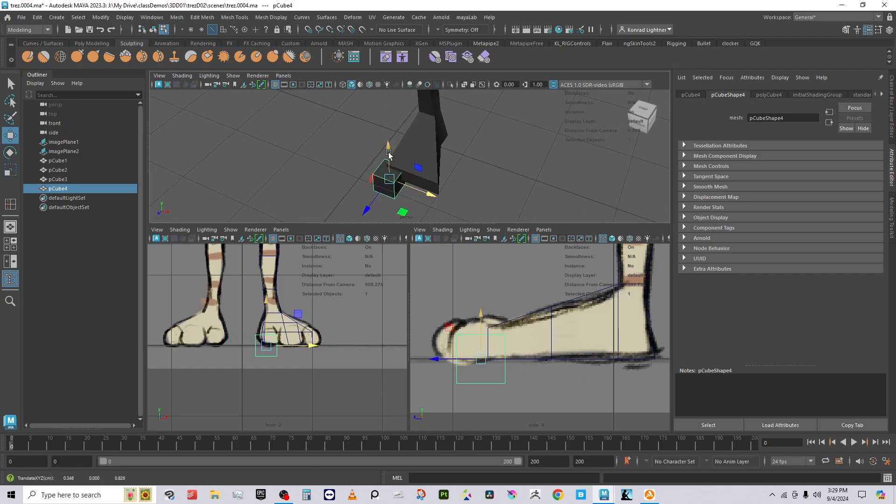
pyautogui.moveTo(383, 150); pyautogui.dragTo(382, 137)
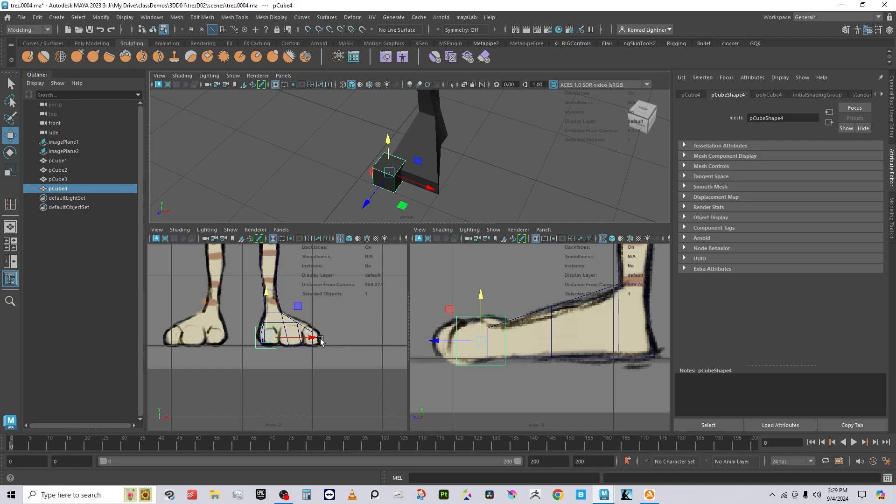
pyautogui.moveTo(321, 341); pyautogui.dragTo(311, 341)
pyautogui.press('e')
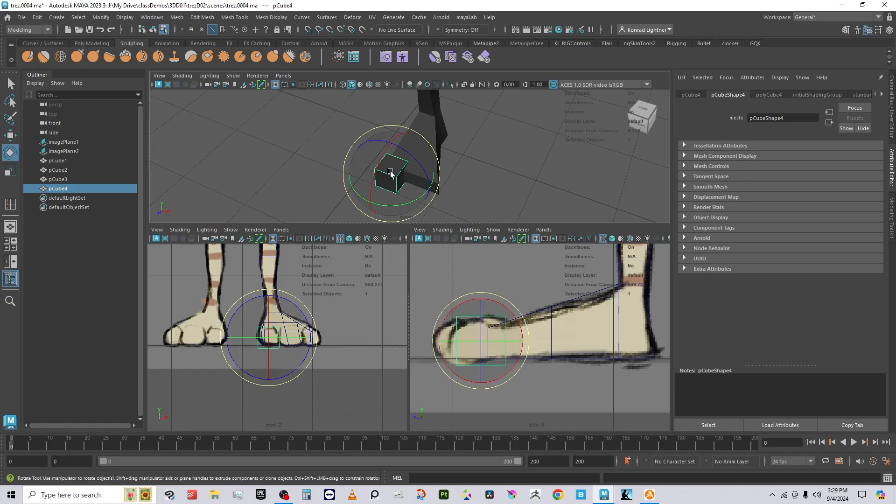
pyautogui.press('r')
pyautogui.moveTo(391, 173); pyautogui.dragTo(388, 174)
pyautogui.press('w')
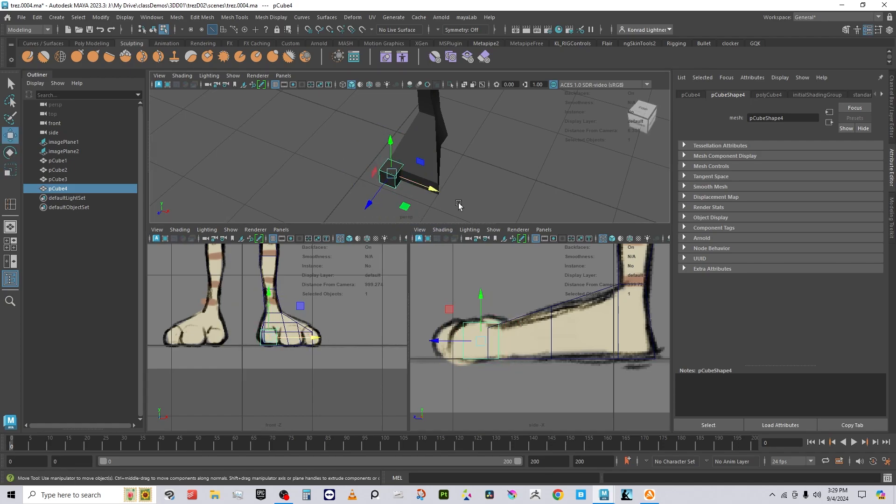
pyautogui.keyDown('alt'); pyautogui.moveTo(483, 161); pyautogui.dragTo(448, 181); pyautogui.keyUp('alt')
pyautogui.scroll(2, 443, 180)
pyautogui.moveTo(380, 161); pyautogui.dragTo(375, 168)
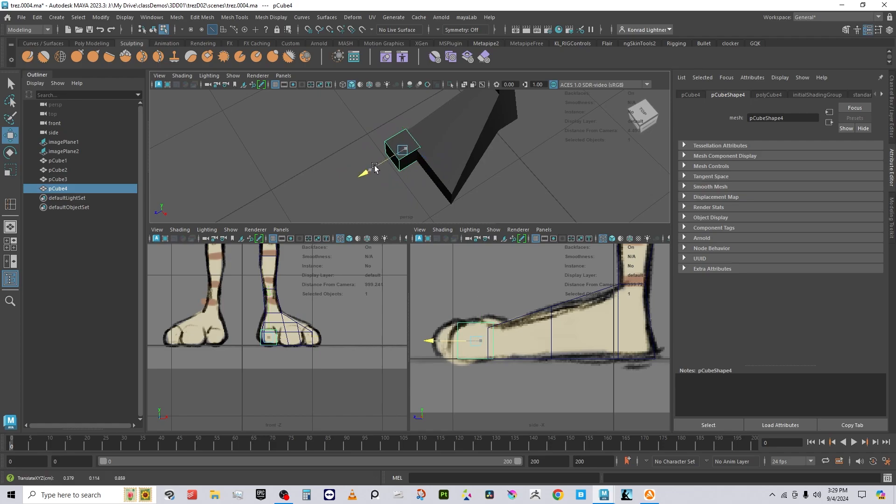
pyautogui.press('r')
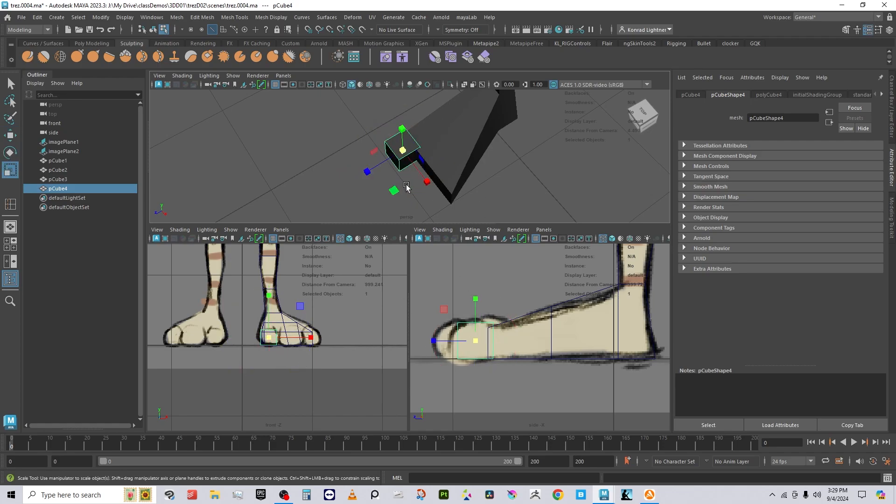
pyautogui.moveTo(404, 153); pyautogui.dragTo(406, 155)
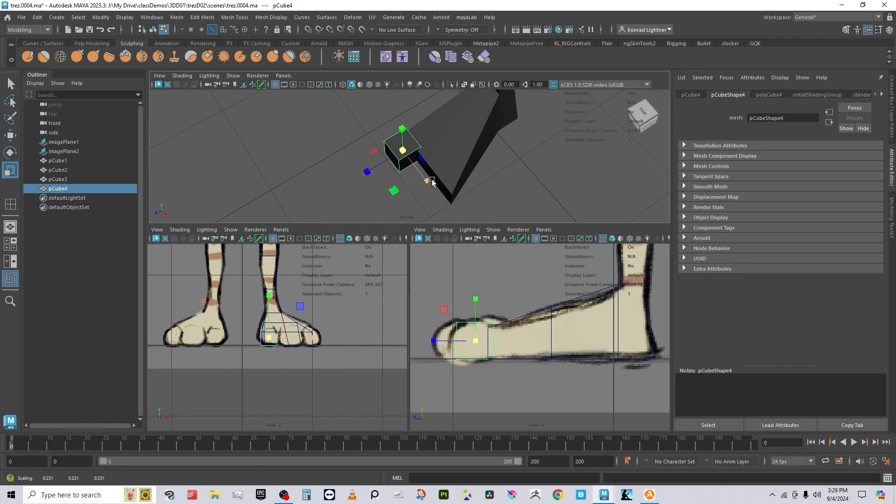
# Step: Duplicate the toe cube as pCube5 and slide it along X beside the first
pyautogui.press('w')
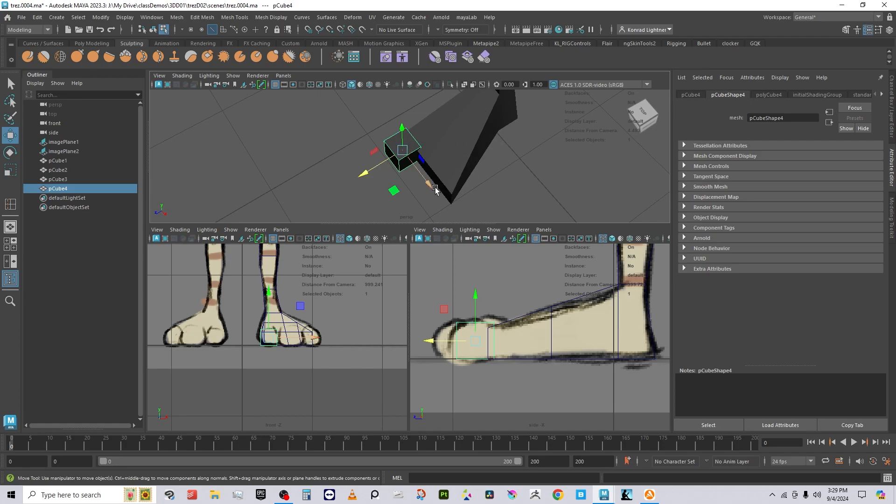
pyautogui.keyDown('alt'); pyautogui.moveTo(462, 194); pyautogui.dragTo(533, 203); pyautogui.keyUp('alt')
pyautogui.keyDown('alt'); pyautogui.moveTo(497, 181); pyautogui.dragTo(476, 181, button='middle'); pyautogui.keyUp('alt')
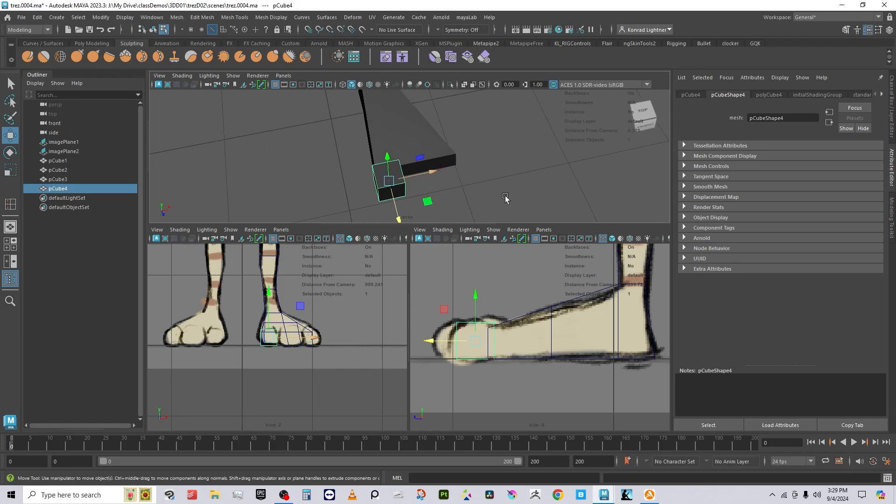
pyautogui.hotkey('ctrl', 'd')
pyautogui.moveTo(433, 172); pyautogui.dragTo(458, 171)
# Step: Reposition the copied toe cube along X and stretch it wider along X and Z
pyautogui.hotkey('ctrl', 'z')
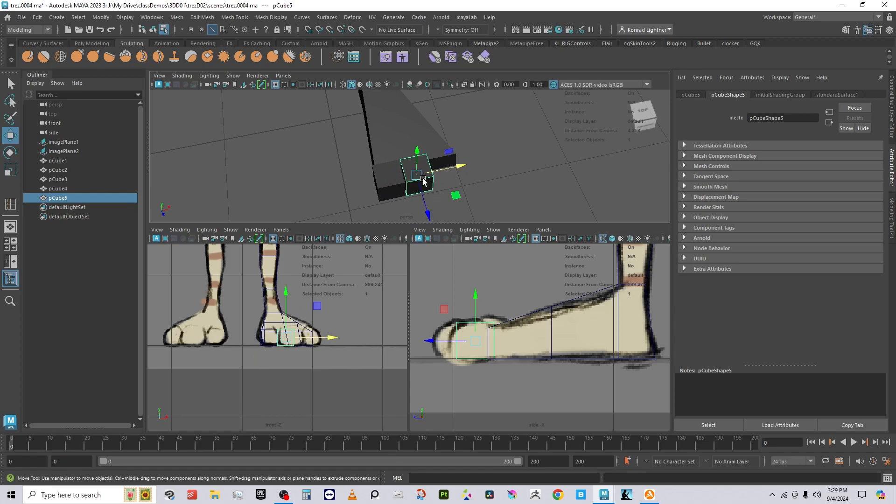
pyautogui.moveTo(441, 182)
pyautogui.mouseDown()
pyautogui.moveTo(439, 173)
pyautogui.moveTo(480, 170)
pyautogui.moveTo(450, 169)
pyautogui.mouseUp()
pyautogui.press('r')
pyautogui.press('w')
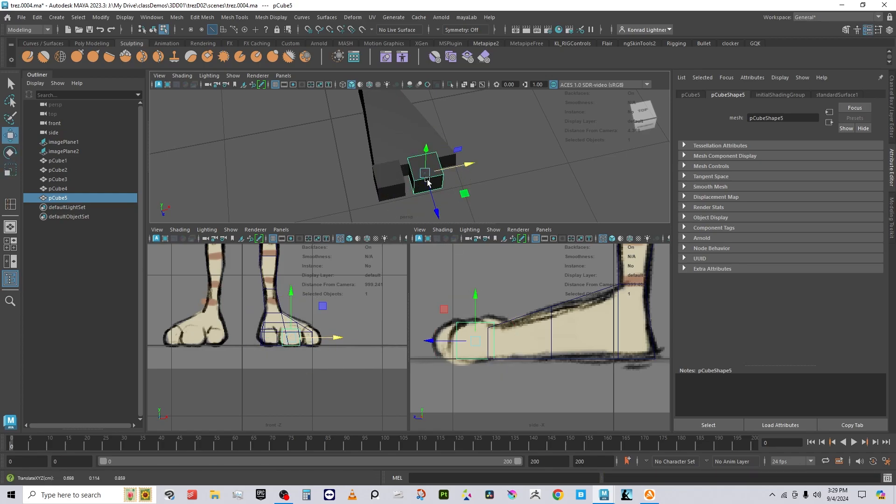
pyautogui.press('r')
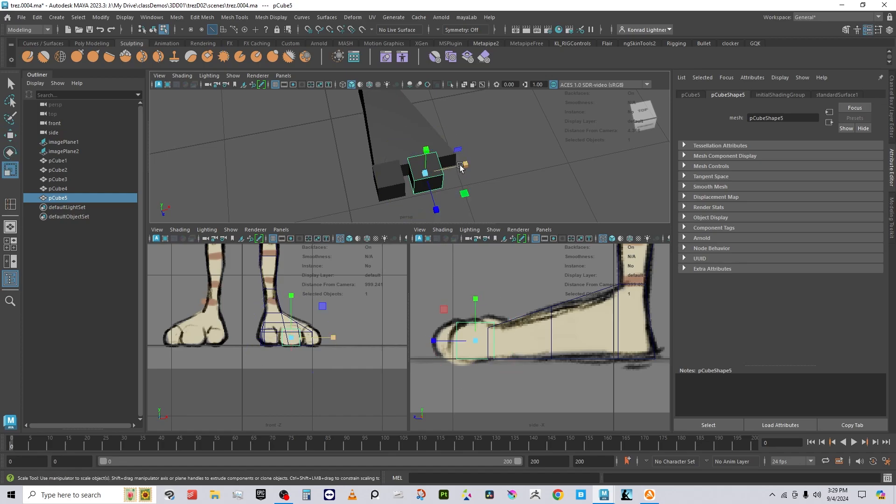
pyautogui.moveTo(460, 167); pyautogui.dragTo(462, 169)
pyautogui.press('w')
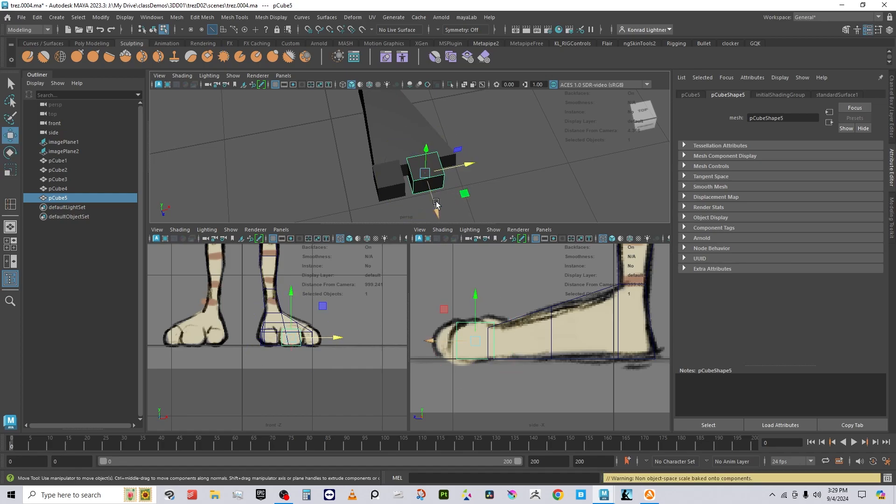
pyautogui.press('r')
pyautogui.moveTo(437, 210); pyautogui.dragTo(504, 186)
pyautogui.press('w')
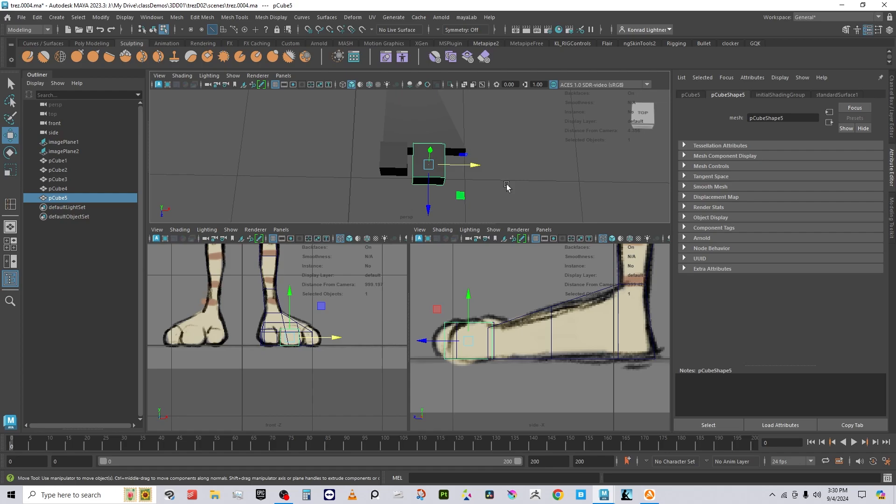
pyautogui.click(504, 185)
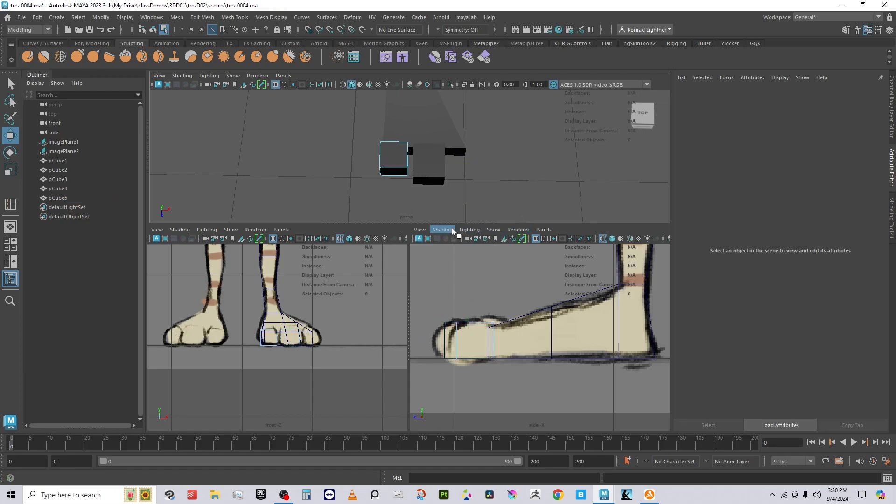
# Step: Duplicate the left toe cube into pCube6, a third toe block beside the other two
pyautogui.hotkey('ctrl', 'd')
pyautogui.click(399, 155)
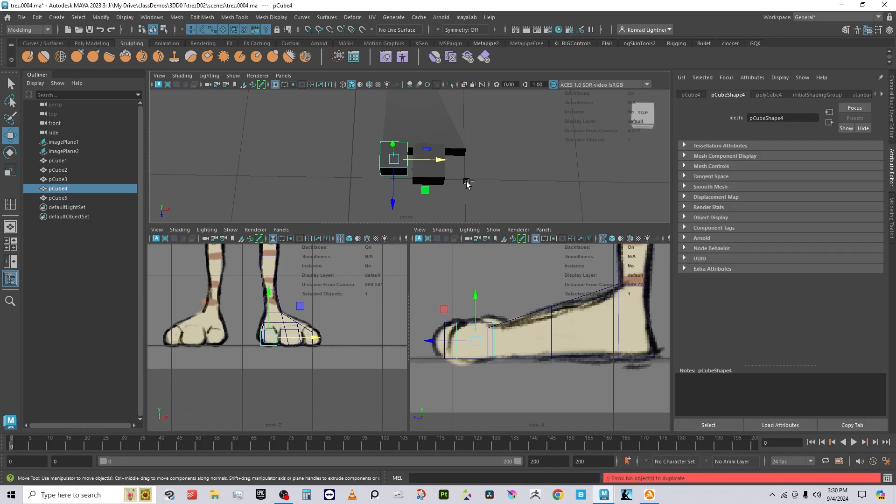
pyautogui.hotkey('ctrl', 'd')
pyautogui.moveTo(443, 161); pyautogui.dragTo(508, 165)
pyautogui.click(428, 163)
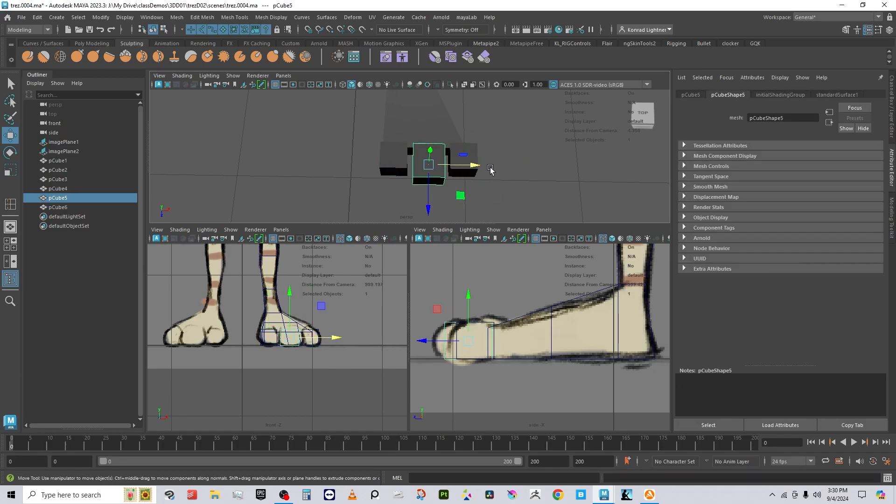
pyautogui.click(470, 160)
pyautogui.moveTo(498, 162); pyautogui.dragTo(498, 210)
# Step: Push four toe vertices of the foot mesh outward along X to lengthen the front
pyautogui.keyDown('alt'); pyautogui.moveTo(472, 162); pyautogui.dragTo(424, 192, button='middle'); pyautogui.keyUp('alt')
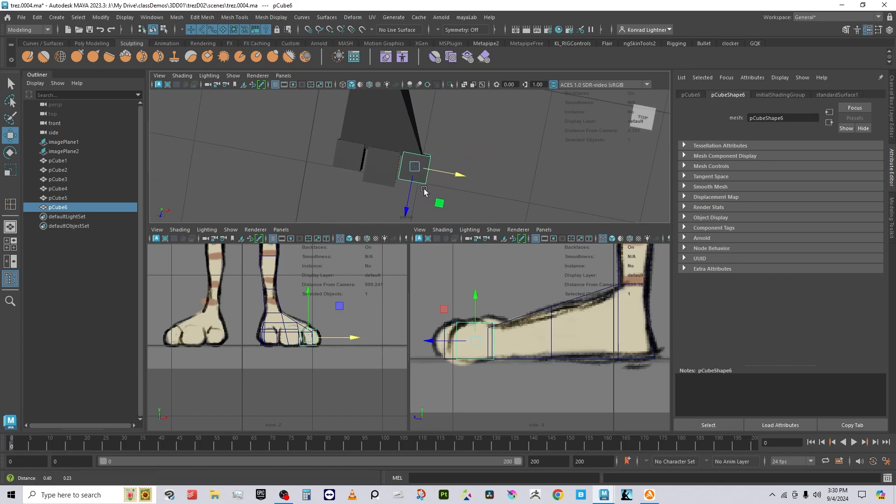
pyautogui.click(419, 139)
pyautogui.click(405, 114)
pyautogui.keyDown('alt'); pyautogui.moveTo(405, 115); pyautogui.dragTo(417, 134, button='middle'); pyautogui.keyUp('alt')
pyautogui.moveTo(420, 127); pyautogui.dragTo(391, 123, button='right')
pyautogui.moveTo(405, 117); pyautogui.dragTo(436, 146)
pyautogui.moveTo(473, 208); pyautogui.dragTo(476, 208)
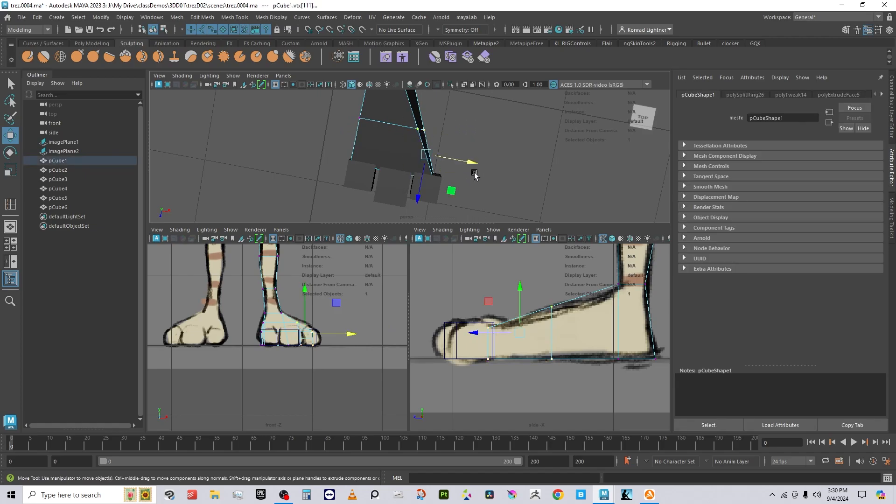
pyautogui.moveTo(471, 162); pyautogui.dragTo(423, 212)
pyautogui.click(462, 99)
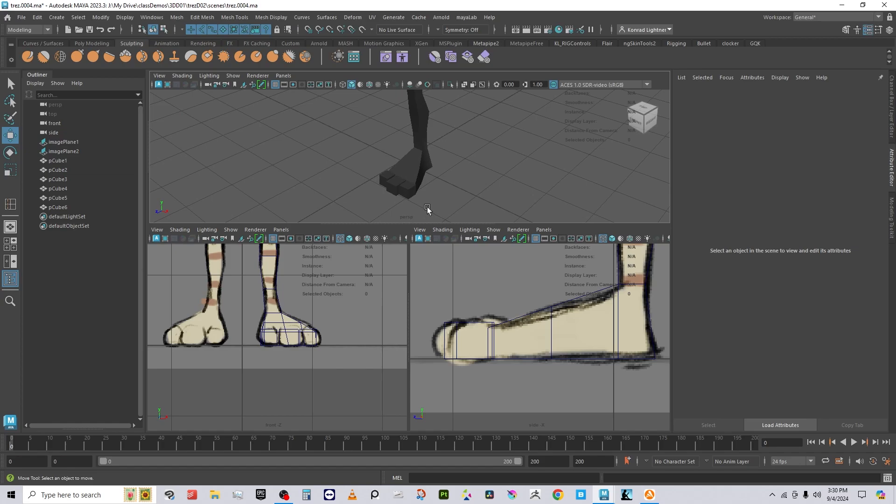
# Step: Orbit and pan to view the whole body from the front
pyautogui.keyDown('alt'); pyautogui.moveTo(405, 172); pyautogui.dragTo(420, 151); pyautogui.keyUp('alt')
pyautogui.keyDown('alt'); pyautogui.moveTo(420, 151); pyautogui.dragTo(417, 125, button='middle'); pyautogui.keyUp('alt')
pyautogui.keyDown('alt'); pyautogui.moveTo(418, 169); pyautogui.dragTo(503, 189, button='right'); pyautogui.keyUp('alt')
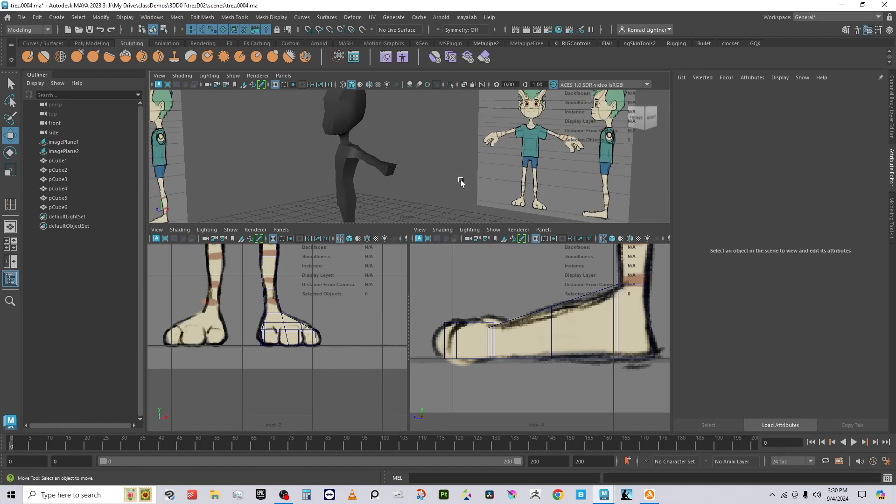
pyautogui.keyDown('alt'); pyautogui.moveTo(461, 182); pyautogui.dragTo(468, 194); pyautogui.keyUp('alt')
pyautogui.keyDown('alt'); pyautogui.moveTo(468, 194); pyautogui.dragTo(507, 175, button='right'); pyautogui.keyUp('alt')
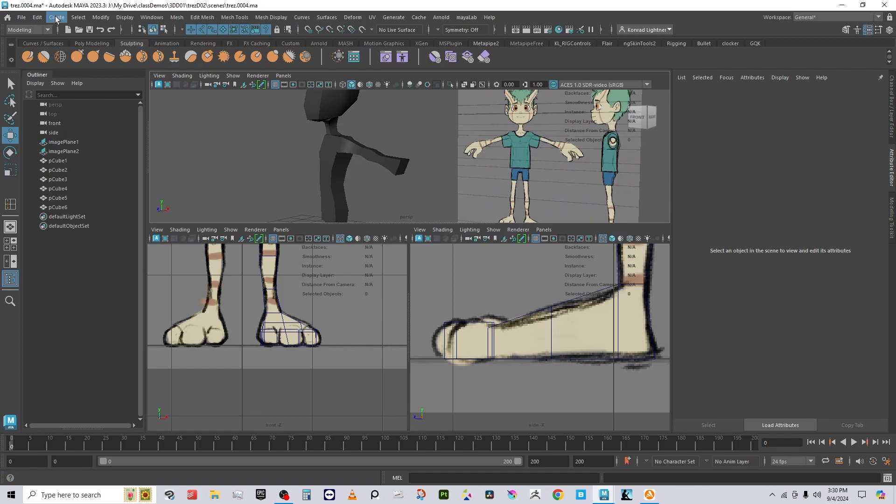
# Step: Create a polygon cube and move it up to chest height and out to the hand
pyautogui.click(56, 19)
pyautogui.moveTo(105, 55)
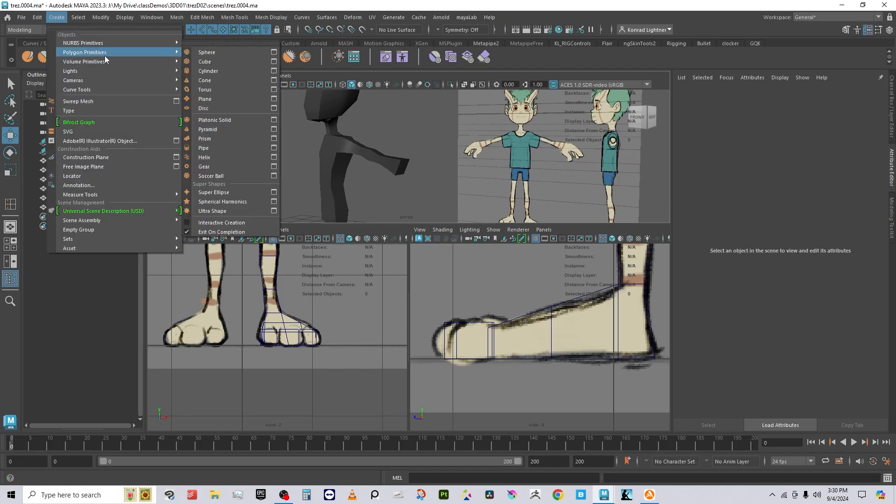
pyautogui.click(220, 62)
pyautogui.keyDown('alt'); pyautogui.moveTo(397, 168); pyautogui.dragTo(354, 187, button='right'); pyautogui.keyUp('alt')
pyautogui.keyDown('alt'); pyautogui.moveTo(353, 187); pyautogui.dragTo(379, 218); pyautogui.keyUp('alt')
pyautogui.keyDown('alt'); pyautogui.moveTo(402, 207); pyautogui.dragTo(374, 175, button='right'); pyautogui.keyUp('alt')
pyautogui.keyDown('alt'); pyautogui.moveTo(374, 175); pyautogui.dragTo(367, 117, button='middle'); pyautogui.keyUp('alt')
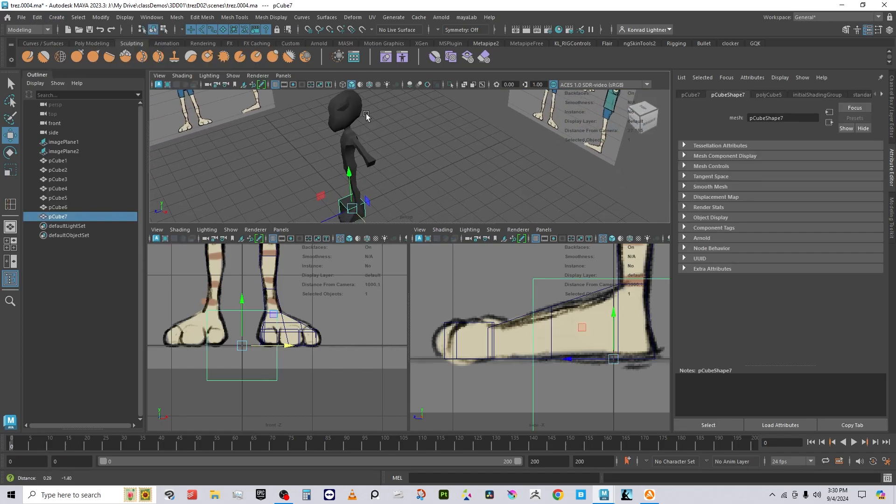
pyautogui.moveTo(348, 175); pyautogui.dragTo(343, 101)
pyautogui.moveTo(372, 162); pyautogui.dragTo(409, 179)
# Step: Lower the cube onto the drawn hand, tilt it to the hand's angle and shrink it
pyautogui.keyDown('alt'); pyautogui.moveTo(409, 179); pyautogui.dragTo(477, 194, button='right'); pyautogui.keyUp('alt')
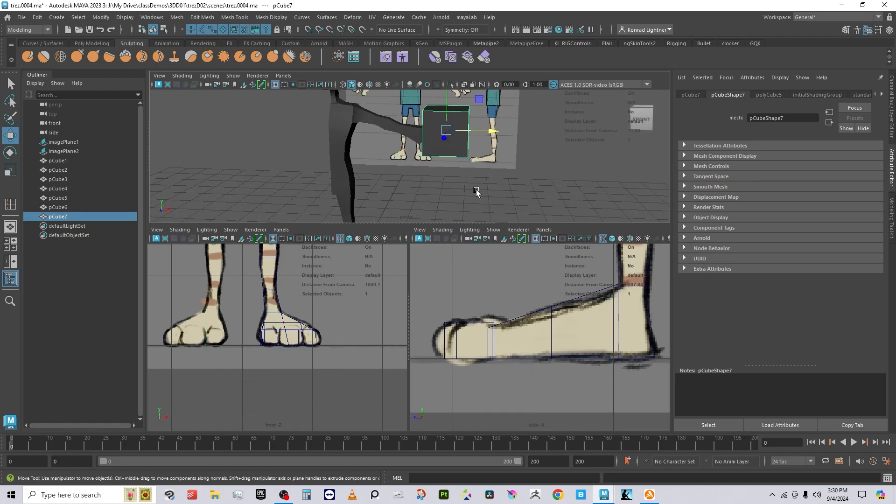
pyautogui.keyDown('alt'); pyautogui.moveTo(478, 194); pyautogui.dragTo(366, 194, button='middle'); pyautogui.keyUp('alt')
pyautogui.keyDown('alt'); pyautogui.moveTo(366, 194); pyautogui.dragTo(362, 169); pyautogui.keyUp('alt')
pyautogui.keyDown('alt'); pyautogui.moveTo(326, 128); pyautogui.dragTo(419, 153, button='middle'); pyautogui.keyUp('alt')
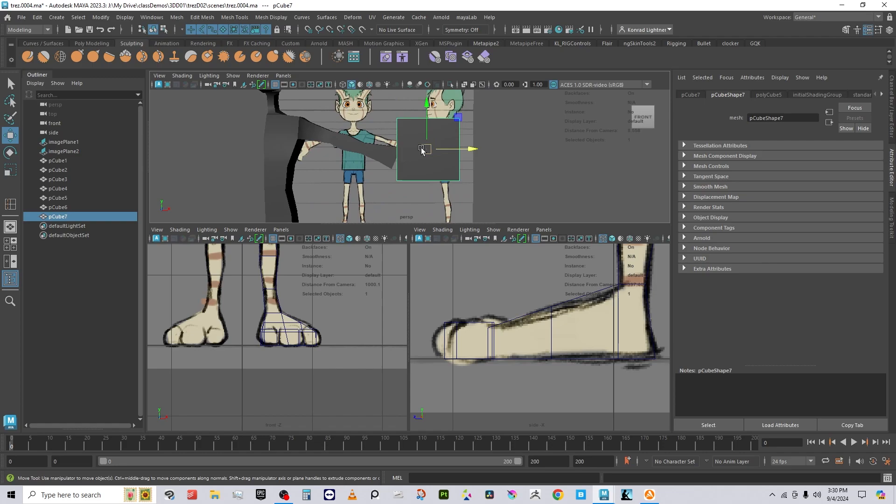
pyautogui.moveTo(422, 149); pyautogui.dragTo(408, 164)
pyautogui.press('e')
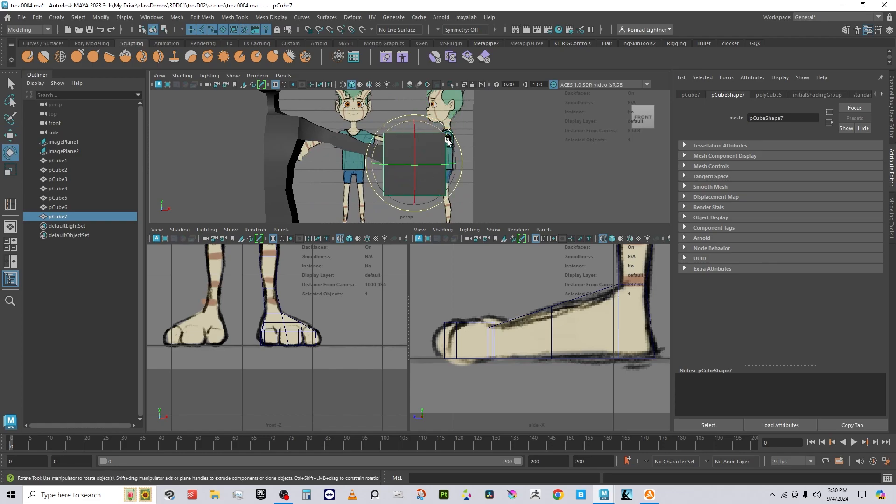
pyautogui.moveTo(448, 141); pyautogui.dragTo(366, 178)
pyautogui.press('r')
pyautogui.keyDown('alt'); pyautogui.moveTo(365, 177); pyautogui.dragTo(416, 205, button='middle'); pyautogui.keyUp('alt')
pyautogui.scroll(2, 408, 180)
pyautogui.scroll(-10, 310, 345)
pyautogui.keyDown('alt'); pyautogui.moveTo(334, 291); pyautogui.dragTo(322, 328, button='middle'); pyautogui.keyUp('alt')
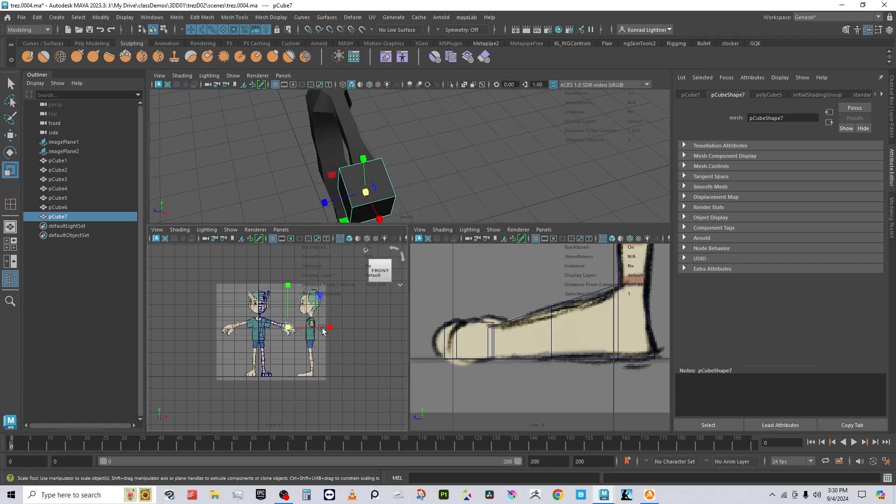
pyautogui.scroll(10, 310, 348)
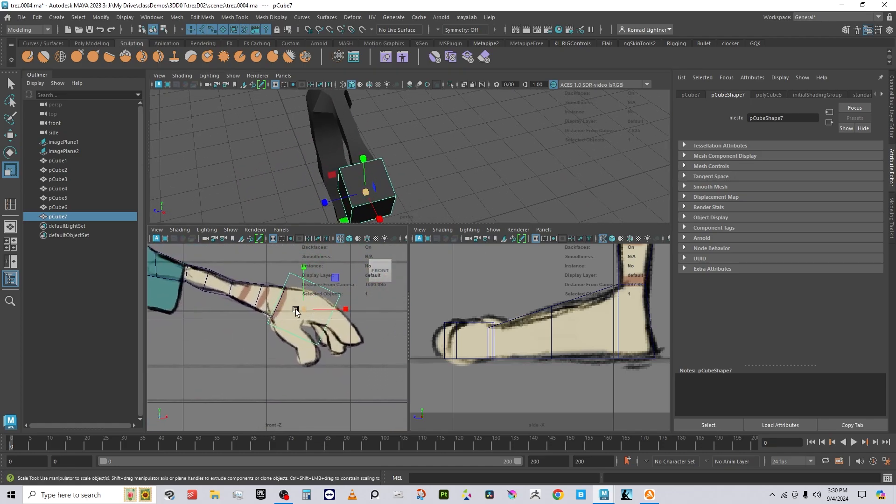
pyautogui.press('w')
pyautogui.moveTo(304, 309); pyautogui.dragTo(301, 306)
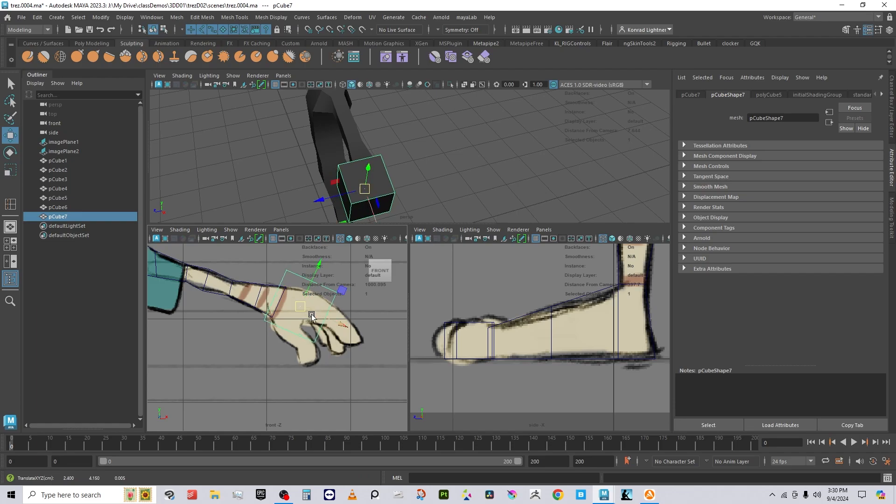
# Step: Move the wrist-side, finger-side and wrist corner vertices to match the drawn hand's outline
pyautogui.moveTo(322, 284); pyautogui.dragTo(305, 275, button='right')
pyautogui.moveTo(314, 294); pyautogui.dragTo(368, 308)
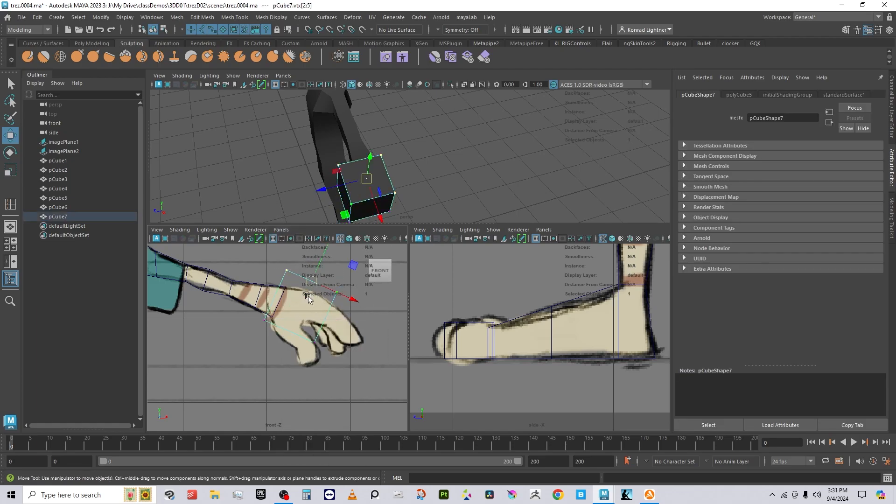
pyautogui.moveTo(311, 281); pyautogui.dragTo(304, 296)
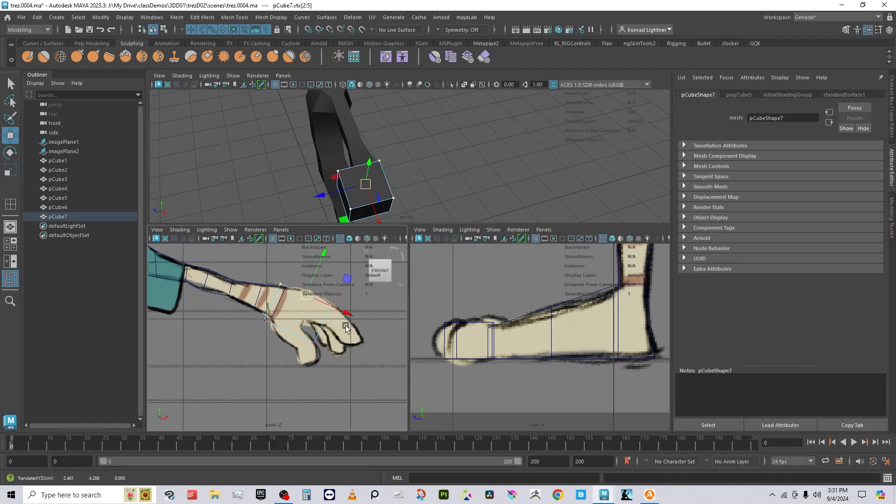
pyautogui.click(314, 341)
pyautogui.moveTo(313, 341); pyautogui.dragTo(317, 323)
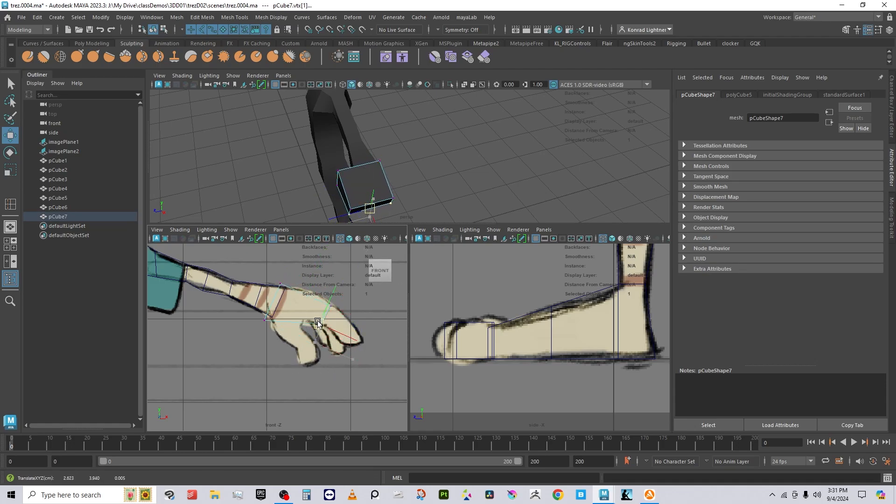
pyautogui.click(264, 320)
pyautogui.moveTo(265, 324); pyautogui.dragTo(269, 316)
pyautogui.moveTo(319, 218); pyautogui.dragTo(389, 176, button='right')
pyautogui.keyDown('alt'); pyautogui.moveTo(414, 184); pyautogui.dragTo(427, 153); pyautogui.keyUp('alt')
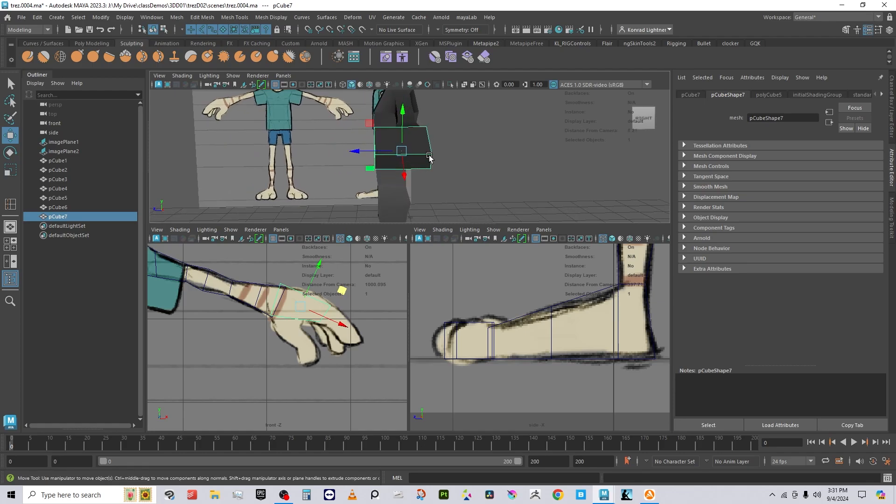
pyautogui.keyDown('shift'); pyautogui.moveTo(479, 137); pyautogui.dragTo(451, 152, button='right'); pyautogui.keyUp('shift')
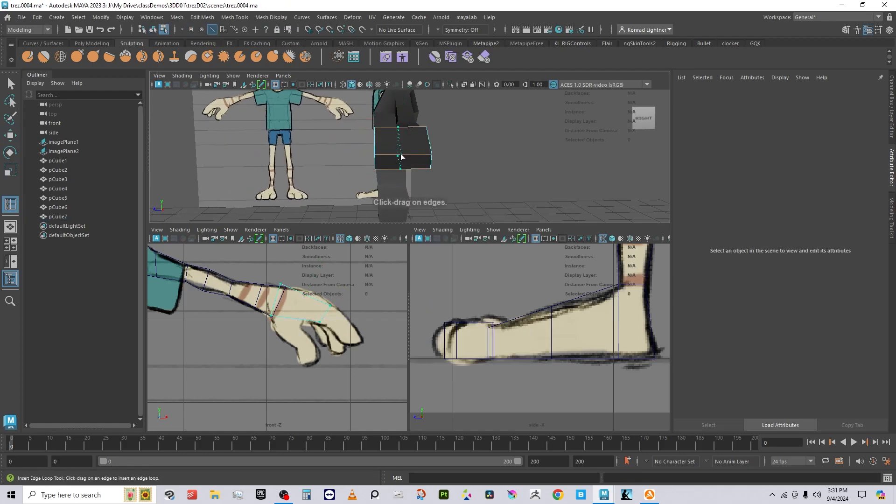
# Step: Cut an edge loop through the hand block, raise it, and lower one corner vertex
pyautogui.click(404, 156)
pyautogui.press('w')
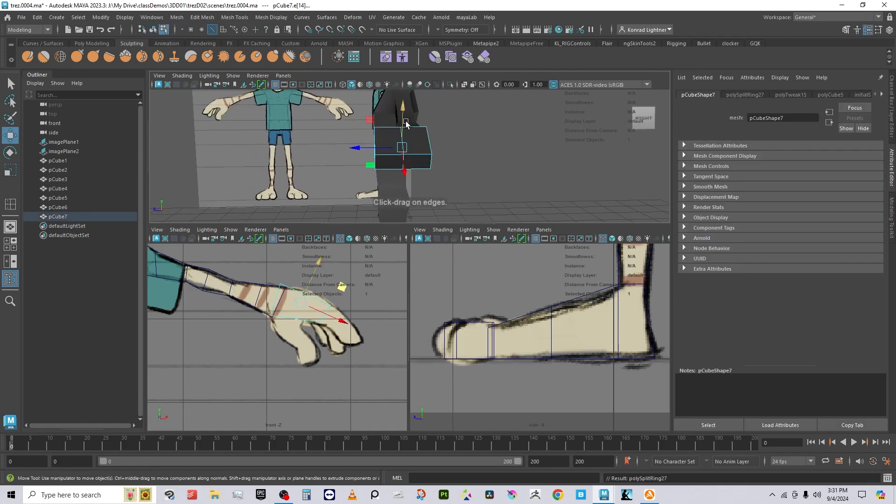
pyautogui.moveTo(405, 122); pyautogui.dragTo(405, 120)
pyautogui.keyDown('alt'); pyautogui.moveTo(406, 151); pyautogui.dragTo(466, 149); pyautogui.keyUp('alt')
pyautogui.rightClick(466, 149)
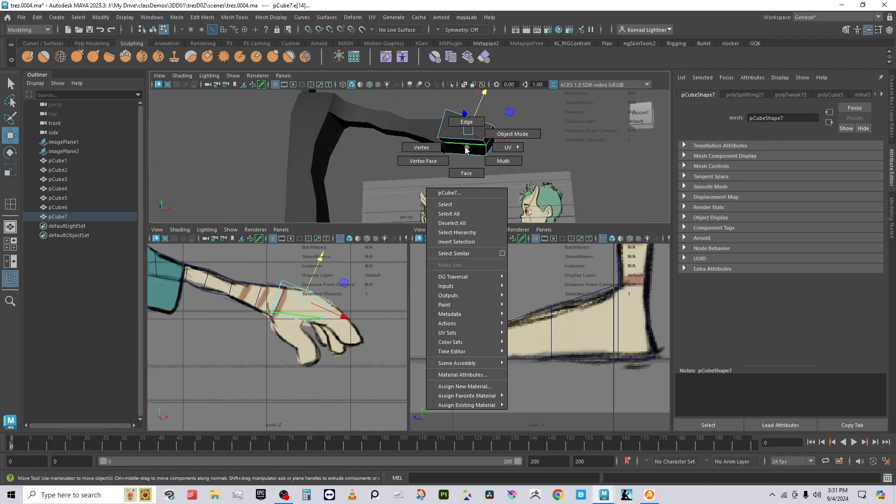
pyautogui.click(434, 146)
pyautogui.moveTo(444, 174); pyautogui.dragTo(451, 181)
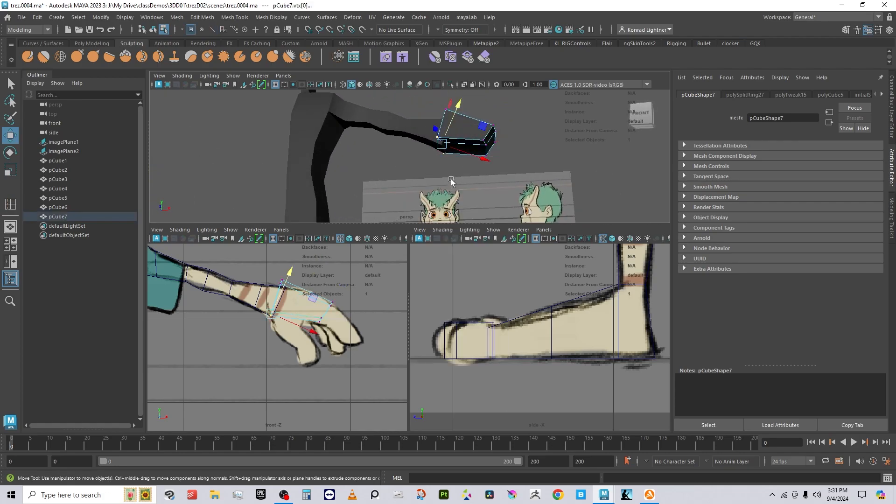
pyautogui.moveTo(459, 114); pyautogui.dragTo(453, 113)
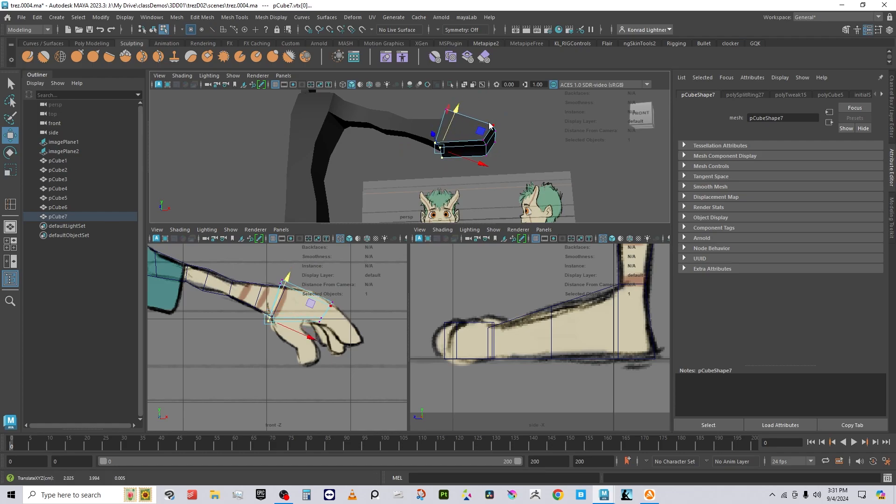
# Step: Pull the top wrist vertex down and left to follow the drawn hand
pyautogui.moveTo(488, 123); pyautogui.dragTo(546, 102, button='right')
pyautogui.keyDown('alt'); pyautogui.moveTo(530, 122); pyautogui.dragTo(445, 126); pyautogui.keyUp('alt')
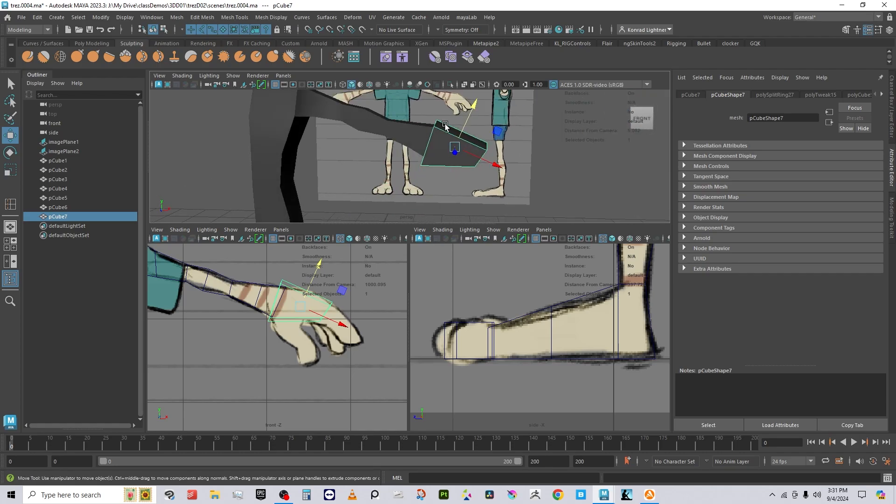
pyautogui.moveTo(445, 125); pyautogui.dragTo(402, 123, button='right')
pyautogui.keyDown('alt'); pyautogui.moveTo(404, 117); pyautogui.dragTo(423, 112); pyautogui.keyUp('alt')
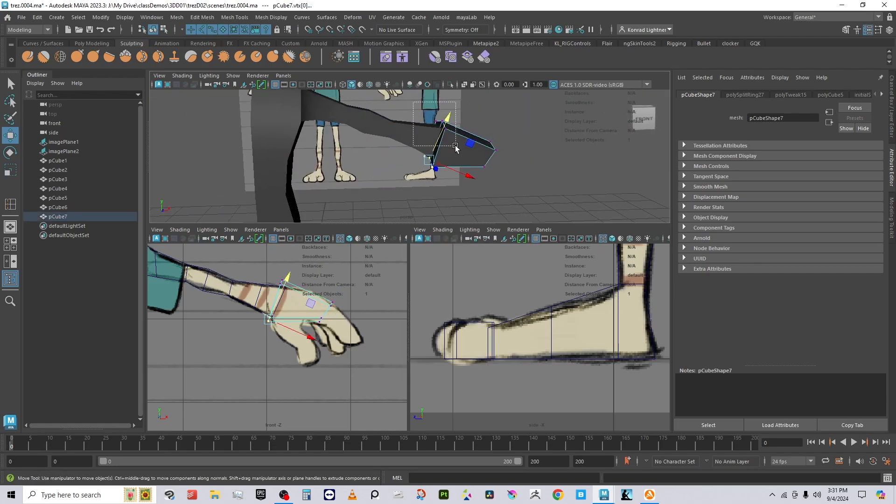
pyautogui.moveTo(456, 147); pyautogui.dragTo(456, 145)
pyautogui.moveTo(453, 98); pyautogui.dragTo(450, 103)
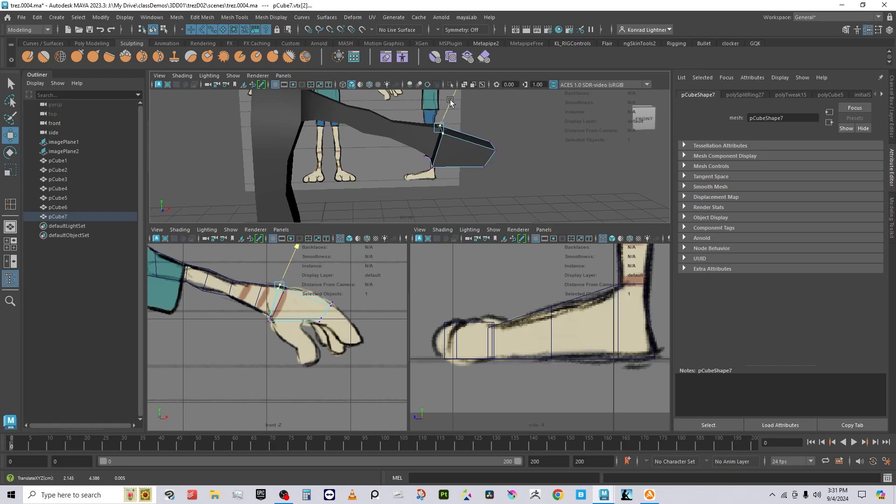
pyautogui.moveTo(461, 140); pyautogui.dragTo(506, 146, button='right')
# Step: Add a second edge loop across the hand and raise its top face slightly
pyautogui.click(469, 145)
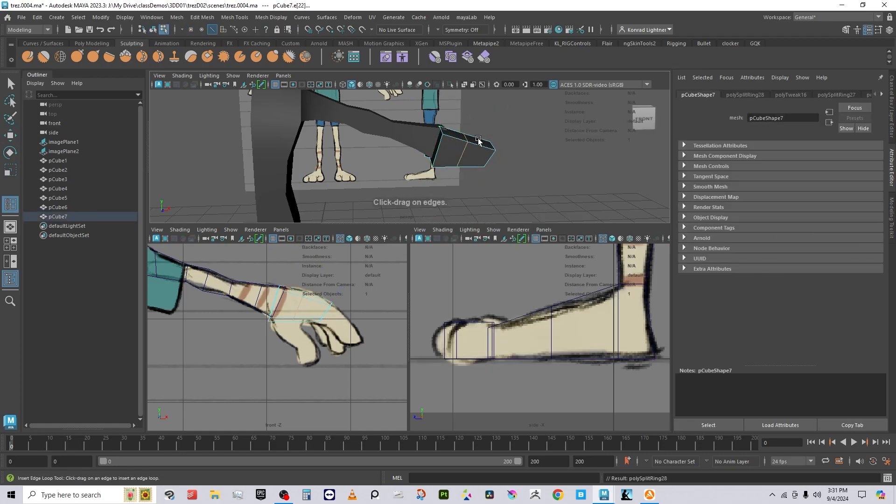
pyautogui.press('w')
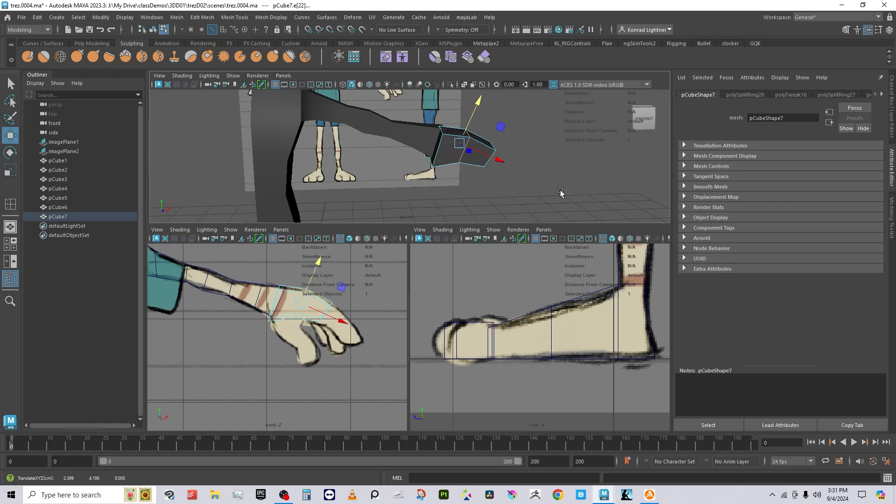
pyautogui.keyDown('alt'); pyautogui.moveTo(559, 192); pyautogui.dragTo(383, 140); pyautogui.keyUp('alt')
pyautogui.moveTo(373, 140); pyautogui.dragTo(374, 161, button='right')
pyautogui.click(386, 126)
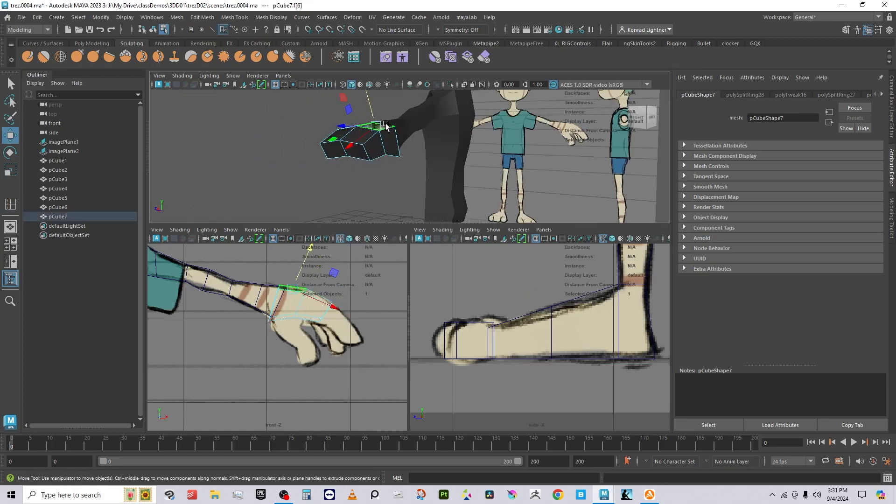
pyautogui.moveTo(375, 112); pyautogui.dragTo(372, 109)
pyautogui.keyDown('alt'); pyautogui.moveTo(376, 135); pyautogui.dragTo(490, 140); pyautogui.keyUp('alt')
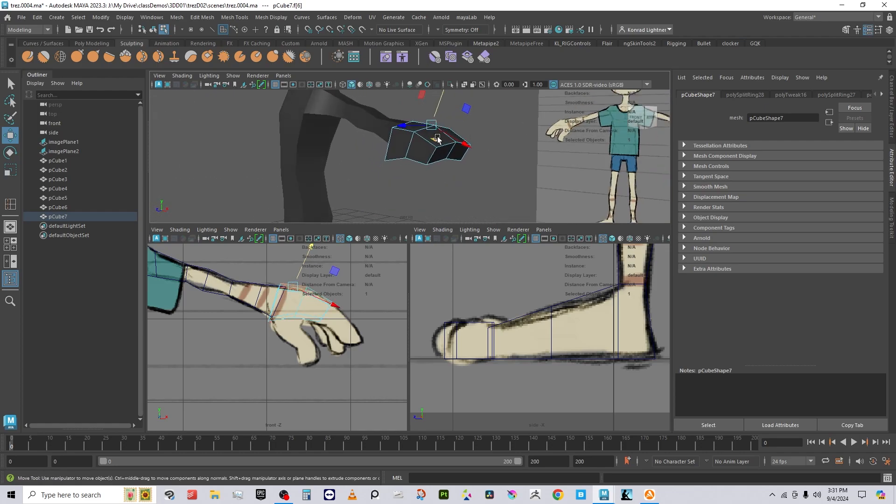
pyautogui.moveTo(437, 137); pyautogui.dragTo(490, 106, button='right')
pyautogui.keyDown('alt'); pyautogui.moveTo(485, 116); pyautogui.dragTo(442, 170); pyautogui.keyUp('alt')
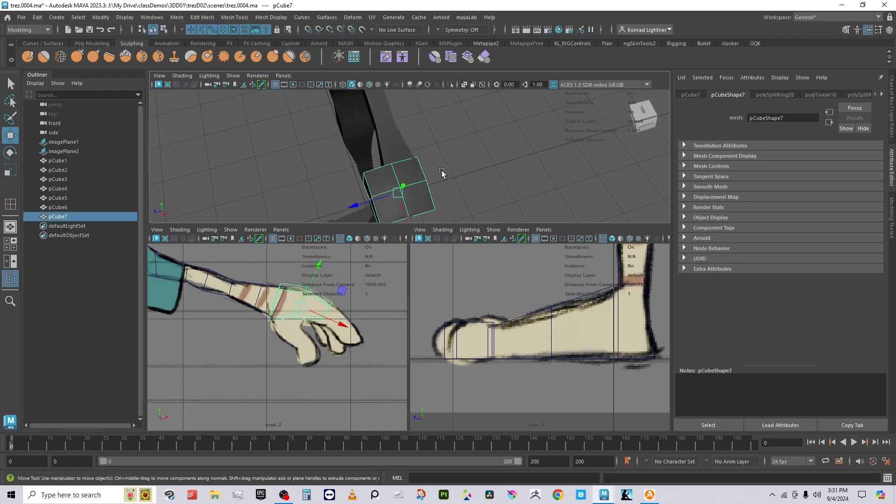
# Step: Nudge the hand block up-right and scale its top vertices inward to about 0.70
pyautogui.keyDown('alt'); pyautogui.moveTo(402, 205); pyautogui.dragTo(388, 162); pyautogui.keyUp('alt')
pyautogui.moveTo(387, 162); pyautogui.dragTo(424, 192, button='right')
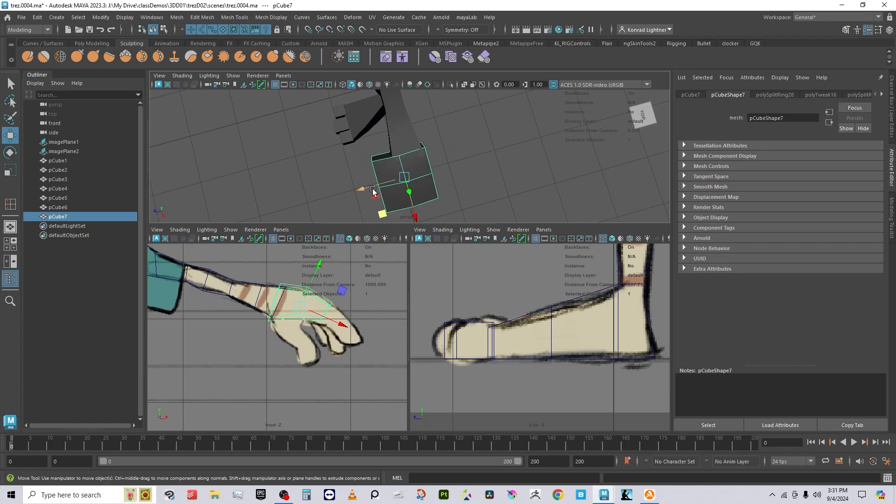
pyautogui.moveTo(373, 191); pyautogui.dragTo(376, 185)
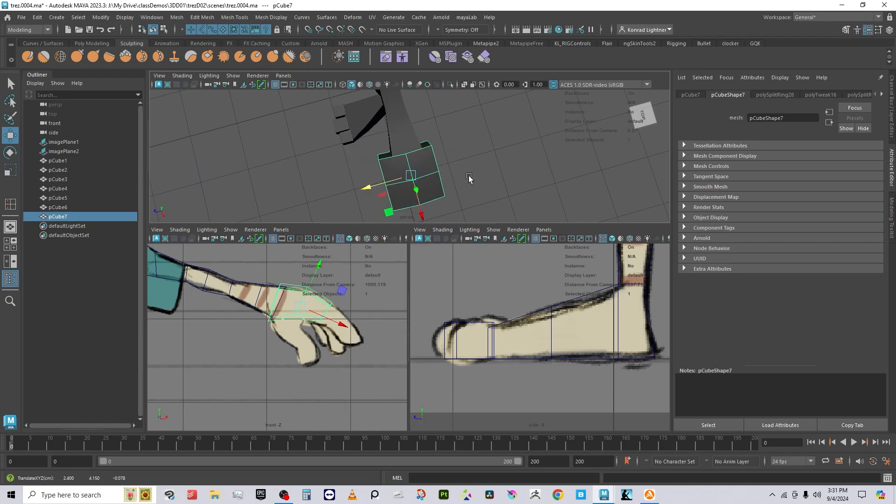
pyautogui.keyDown('alt'); pyautogui.moveTo(468, 178); pyautogui.dragTo(427, 161); pyautogui.keyUp('alt')
pyautogui.moveTo(428, 157); pyautogui.dragTo(383, 148, button='right')
pyautogui.keyDown('alt'); pyautogui.moveTo(385, 150); pyautogui.dragTo(423, 148); pyautogui.keyUp('alt')
pyautogui.moveTo(471, 163); pyautogui.dragTo(370, 150)
pyautogui.press('r')
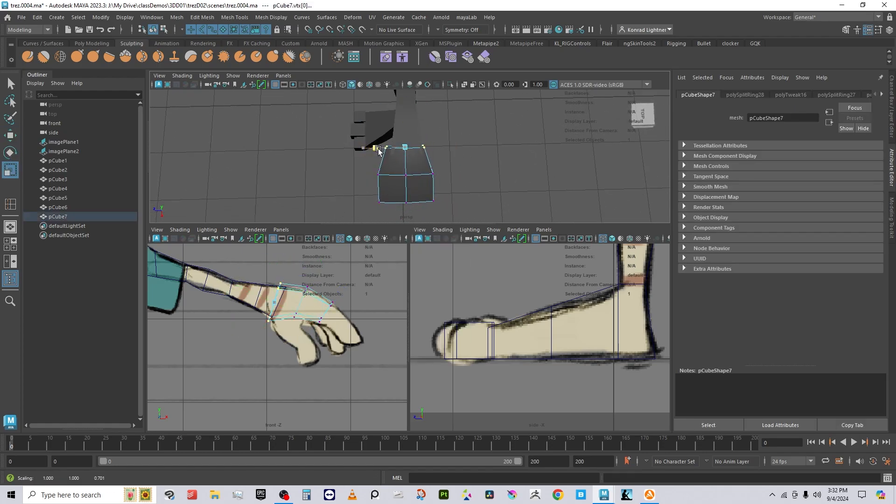
pyautogui.moveTo(387, 154); pyautogui.dragTo(417, 138, button='right')
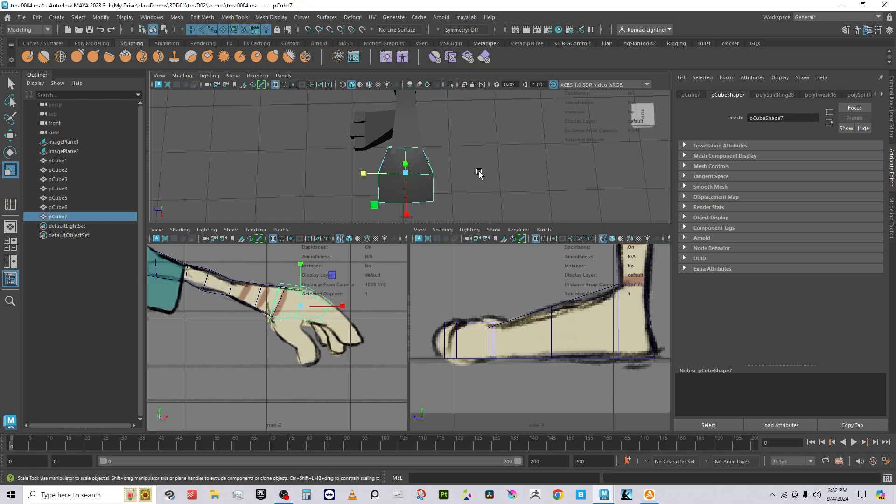
pyautogui.keyDown('alt'); pyautogui.moveTo(420, 140); pyautogui.dragTo(482, 189); pyautogui.keyUp('alt')
pyautogui.click(481, 195)
pyautogui.click(416, 146)
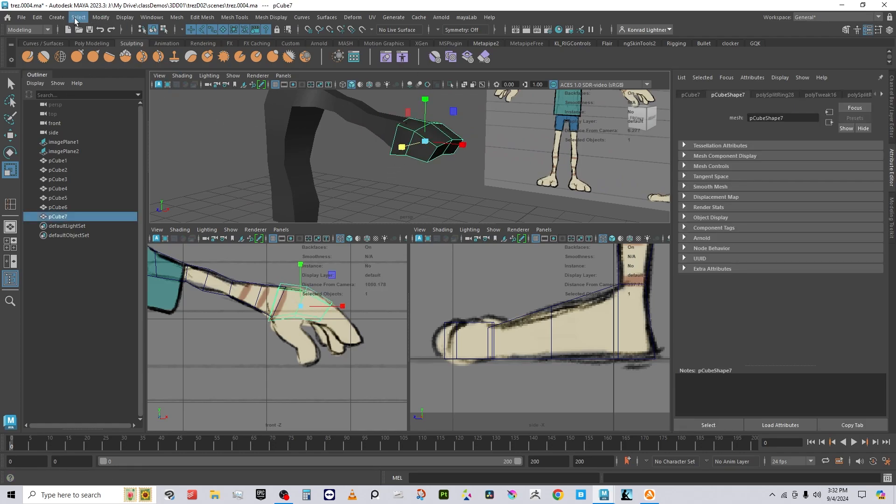
# Step: Create a new polygon cube and move it up and out to the hand
pyautogui.click(74, 20)
pyautogui.moveTo(57, 17)
pyautogui.moveTo(84, 52)
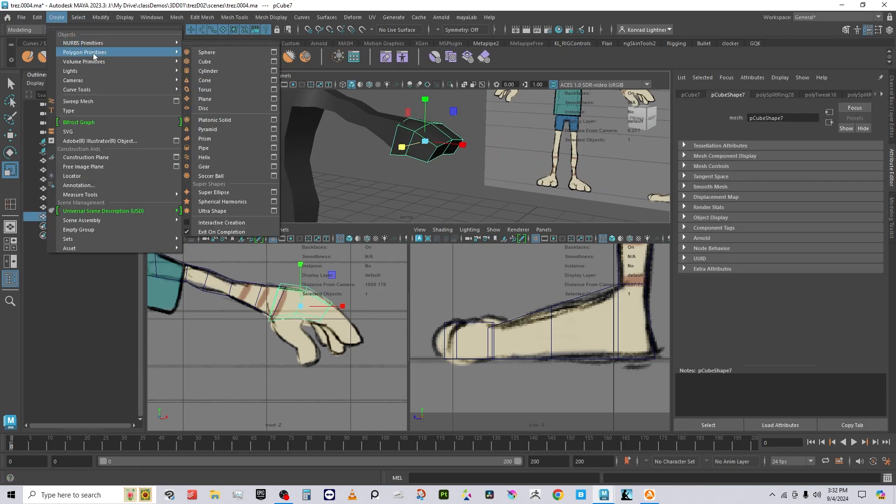
pyautogui.click(205, 62)
pyautogui.keyDown('alt'); pyautogui.moveTo(480, 189); pyautogui.dragTo(372, 184, button='right'); pyautogui.keyUp('alt')
pyautogui.keyDown('alt'); pyautogui.moveTo(372, 183); pyautogui.dragTo(398, 150, button='middle'); pyautogui.keyUp('alt')
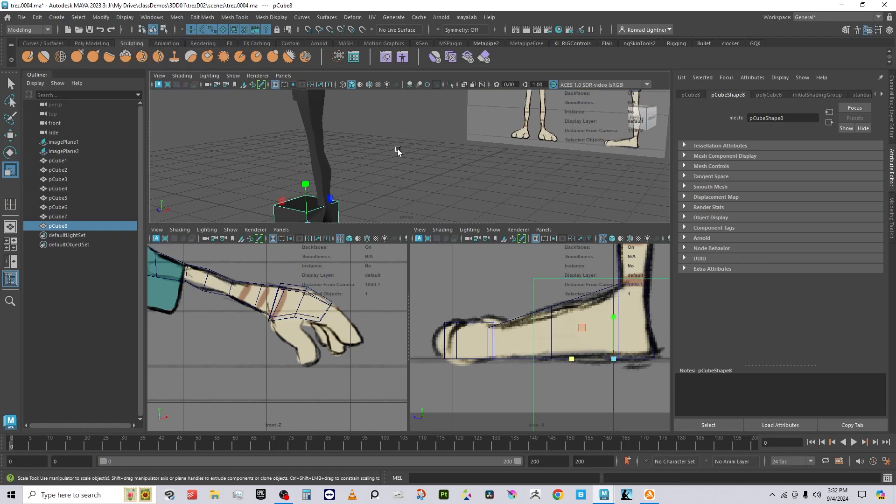
pyautogui.keyDown('alt'); pyautogui.moveTo(398, 150); pyautogui.dragTo(310, 178, button='right'); pyautogui.keyUp('alt')
pyautogui.press('w')
pyautogui.moveTo(326, 171); pyautogui.dragTo(326, 23)
pyautogui.keyDown('alt'); pyautogui.moveTo(337, 128); pyautogui.dragTo(334, 201, button='middle'); pyautogui.keyUp('alt')
pyautogui.moveTo(351, 181)
pyautogui.mouseDown()
pyautogui.moveTo(435, 195)
pyautogui.moveTo(387, 190)
pyautogui.moveTo(429, 190)
pyautogui.moveTo(395, 187)
pyautogui.moveTo(414, 154)
pyautogui.moveTo(374, 194)
pyautogui.moveTo(353, 188)
pyautogui.mouseUp()
# Step: Scale the cube to about 0.245, rotate it, and lower it onto the hand's tip
pyautogui.press('r')
pyautogui.press('w')
pyautogui.press('e')
pyautogui.press('r')
pyautogui.press('w')
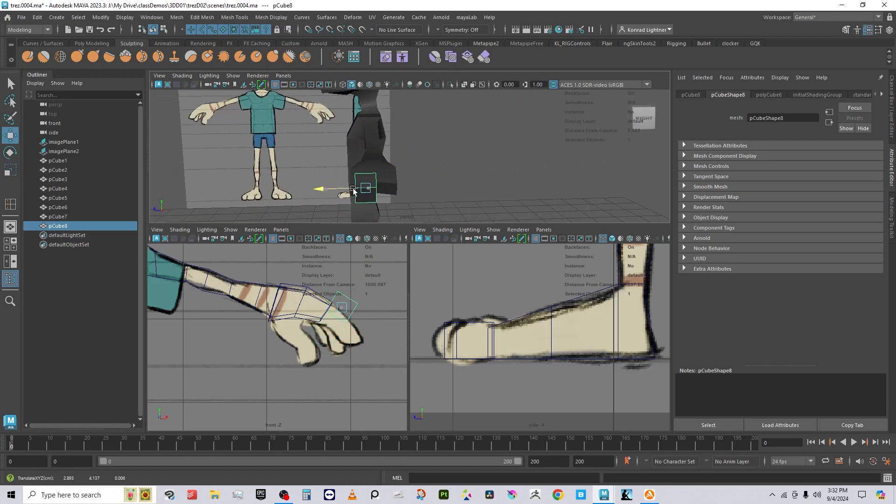
pyautogui.moveTo(352, 155); pyautogui.dragTo(360, 194)
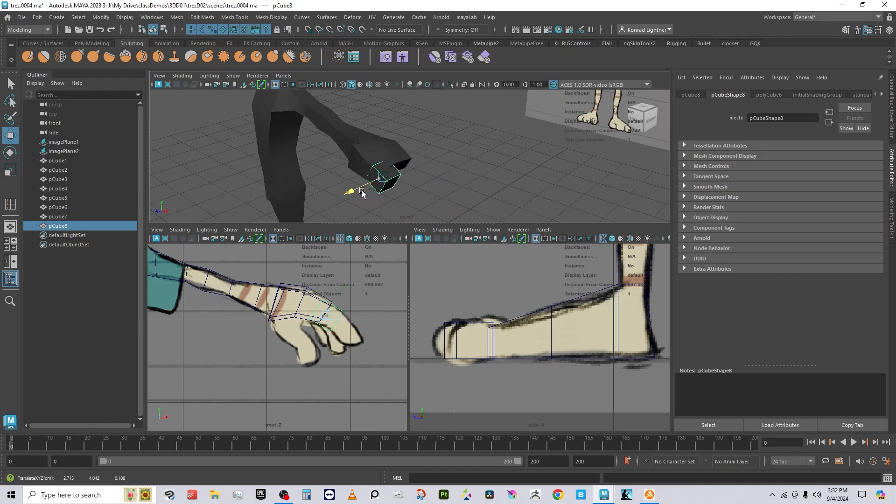
# Step: Extrude the finger cube's end face outward, then shift and angle the new segment
pyautogui.press('r')
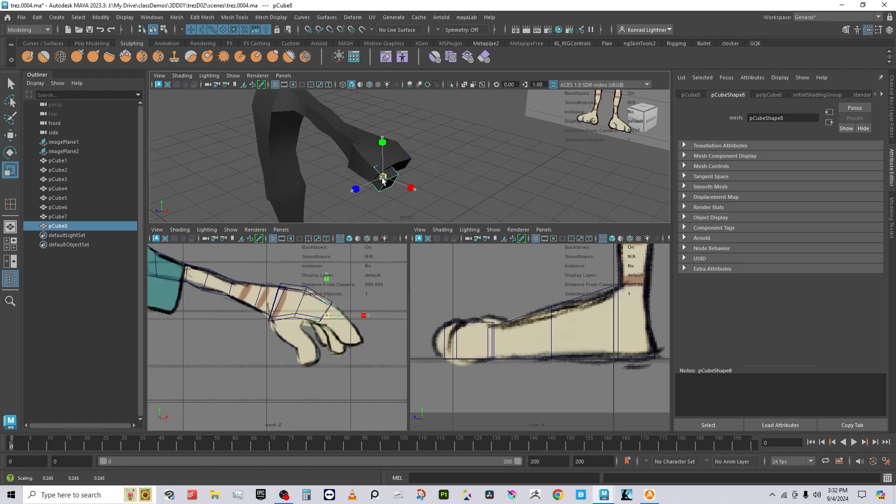
pyautogui.keyDown('alt'); pyautogui.moveTo(382, 180); pyautogui.dragTo(403, 174); pyautogui.keyUp('alt')
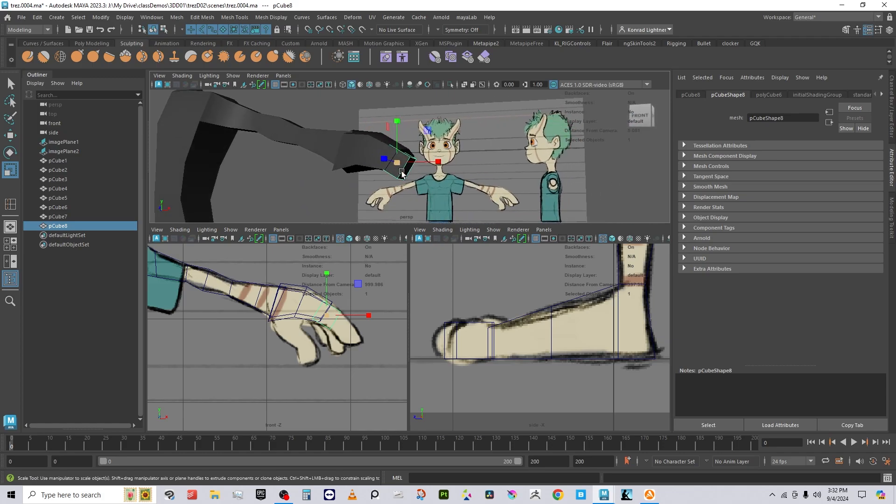
pyautogui.scroll(2, 402, 173)
pyautogui.moveTo(402, 174); pyautogui.dragTo(404, 198, button='right')
pyautogui.click(407, 174)
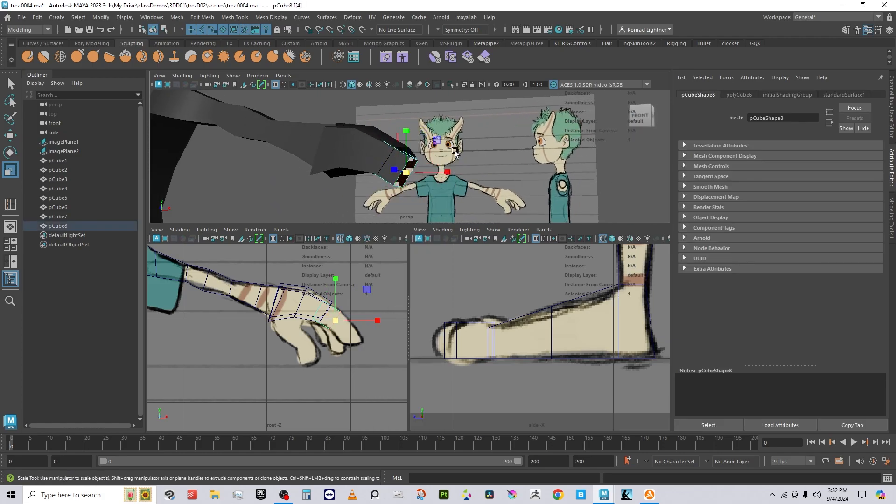
pyautogui.keyDown('shift'); pyautogui.rightClick(456, 136); pyautogui.keyUp('shift')
pyautogui.click(451, 161)
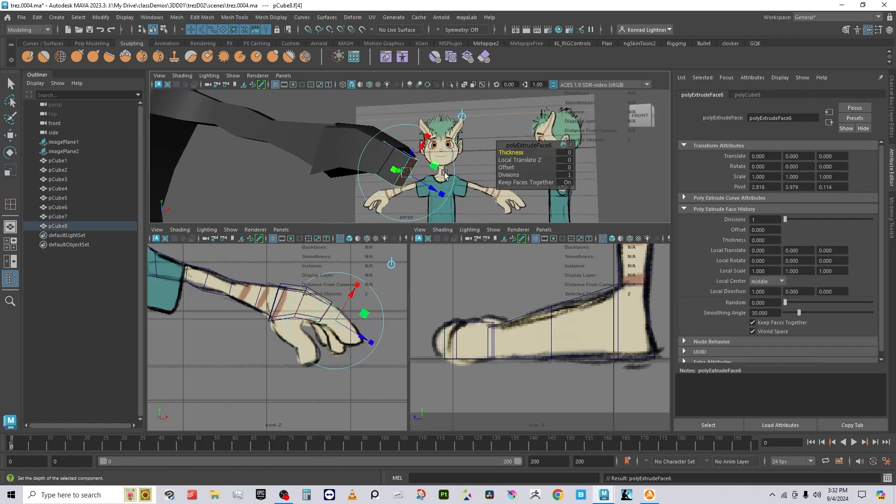
pyautogui.moveTo(431, 189); pyautogui.dragTo(438, 204)
pyautogui.press('e')
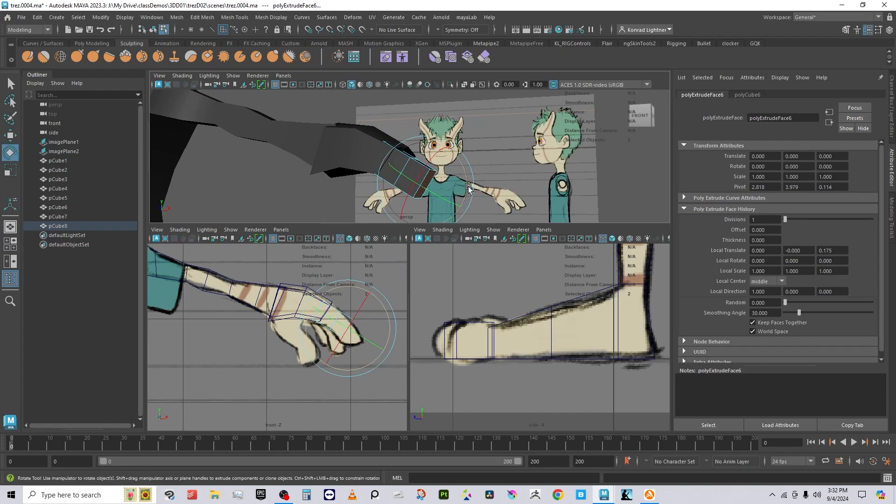
pyautogui.press('w')
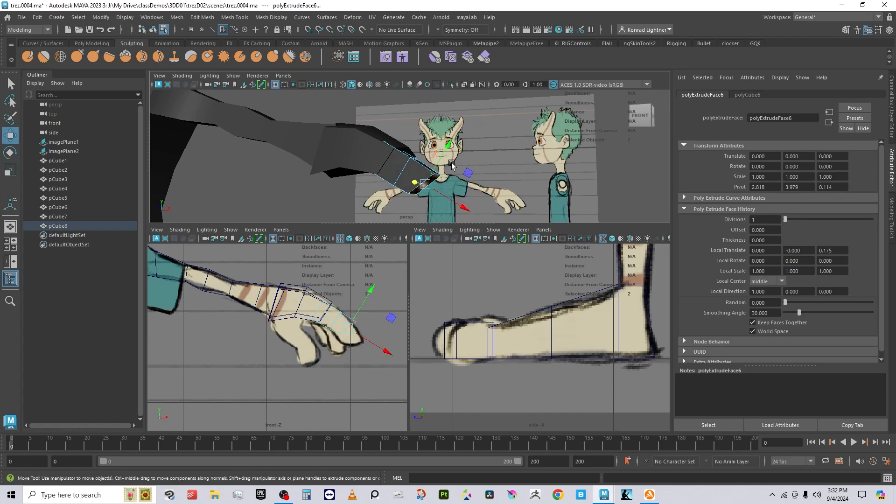
pyautogui.moveTo(438, 169); pyautogui.dragTo(459, 181)
pyautogui.press('e')
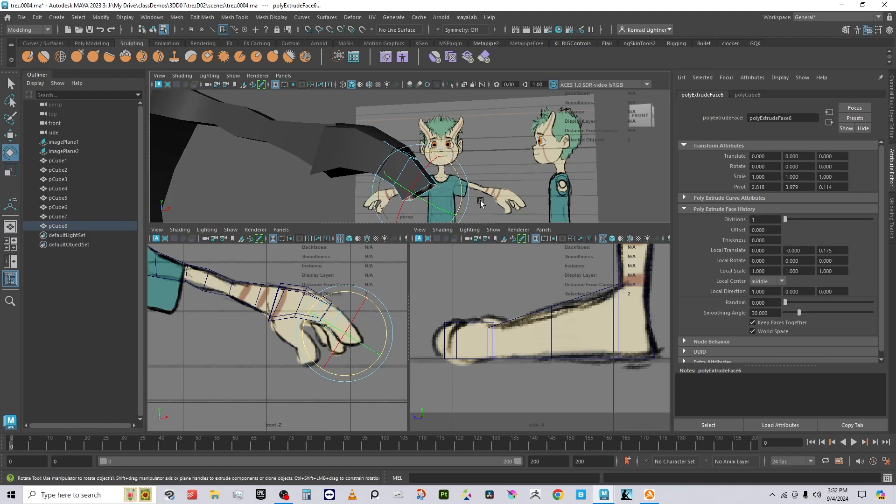
# Step: Extrude the tip face again about 0.192 forward and nudge it into place
pyautogui.hotkey('ctrl', 'e')
pyautogui.moveTo(435, 161); pyautogui.dragTo(442, 198)
pyautogui.moveTo(457, 158); pyautogui.dragTo(432, 171)
pyautogui.press('e')
pyautogui.press('r')
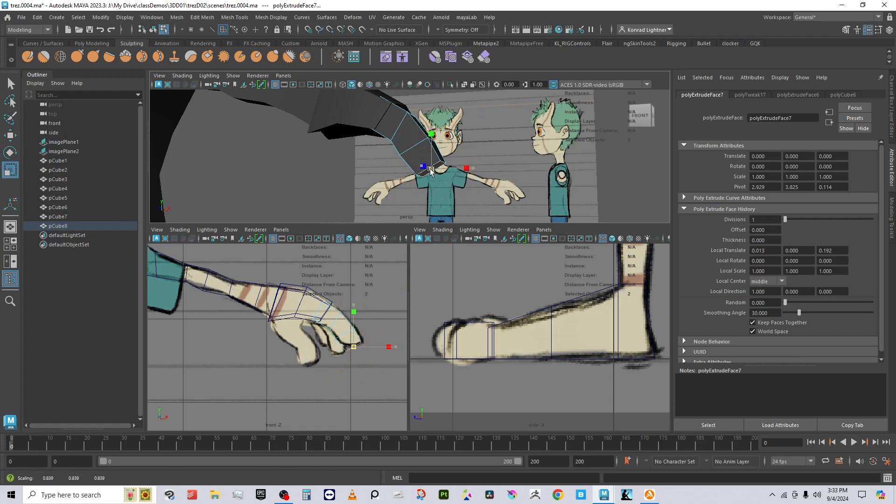
pyautogui.press('w')
pyautogui.moveTo(450, 142); pyautogui.dragTo(452, 138)
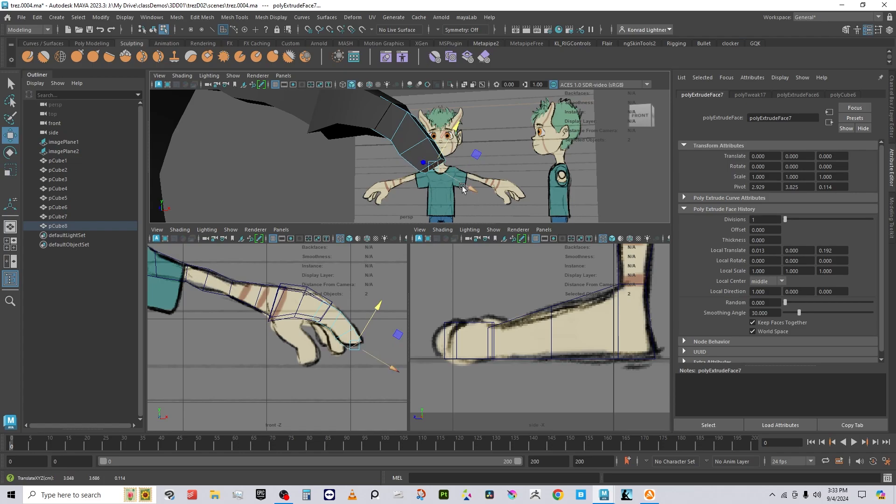
pyautogui.keyDown('alt'); pyautogui.moveTo(470, 186); pyautogui.dragTo(414, 178); pyautogui.keyUp('alt')
pyautogui.press('F8')
# Step: Scale the bent finger block thinner
pyautogui.press('r')
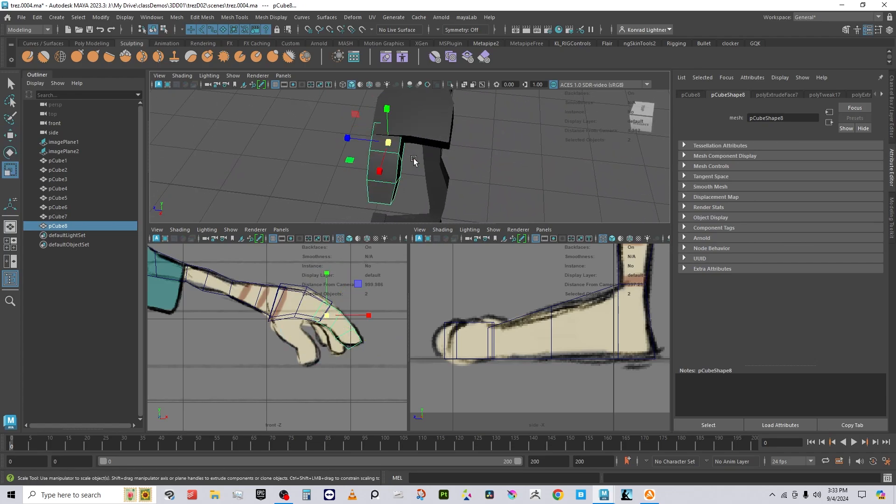
pyautogui.moveTo(368, 146); pyautogui.dragTo(370, 144)
pyautogui.press('w')
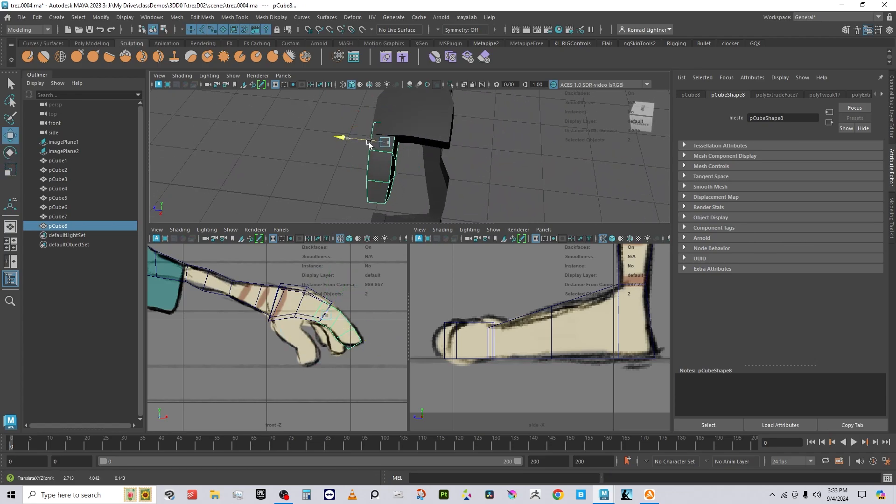
pyautogui.moveTo(424, 185)
pyautogui.keyDown('alt'); pyautogui.mouseDown()
pyautogui.moveTo(321, 148)
pyautogui.moveTo(456, 156)
pyautogui.moveTo(448, 145)
pyautogui.moveTo(435, 191)
pyautogui.mouseUp(); pyautogui.keyUp('alt')
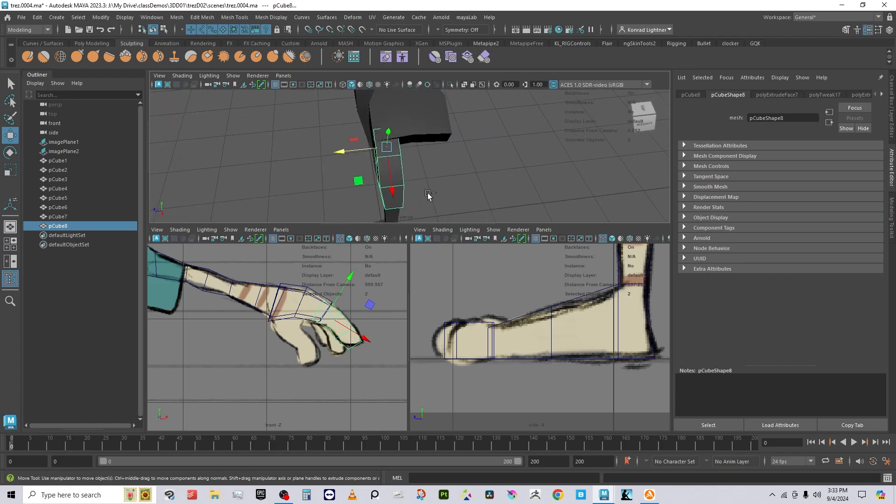
# Step: Duplicate the finger, slide copy pCube9 sideways and rotate it, then duplicate again as pCube10
pyautogui.hotkey('ctrl', 'd')
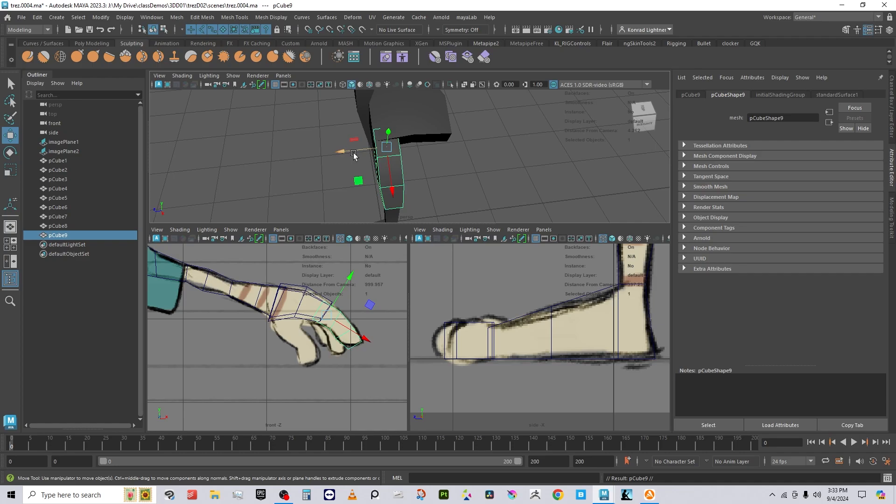
pyautogui.moveTo(353, 153); pyautogui.dragTo(440, 183)
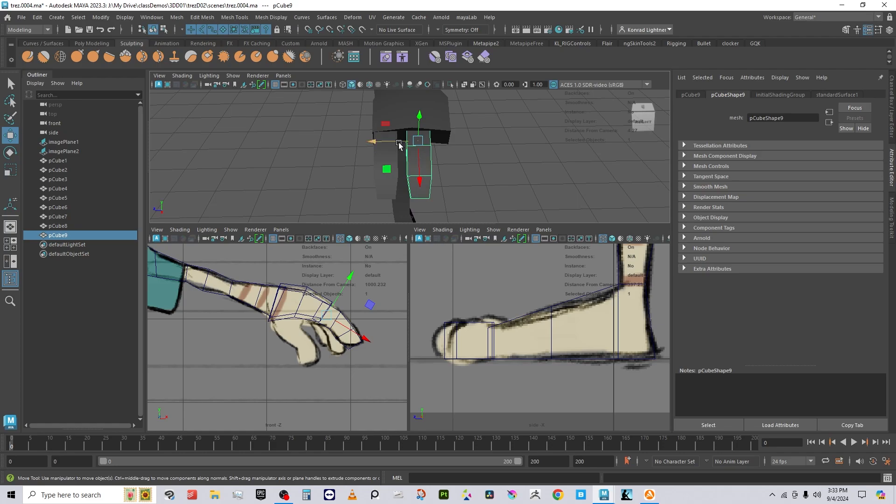
pyautogui.keyDown('alt'); pyautogui.moveTo(399, 145); pyautogui.dragTo(415, 163); pyautogui.keyUp('alt')
pyautogui.press('e')
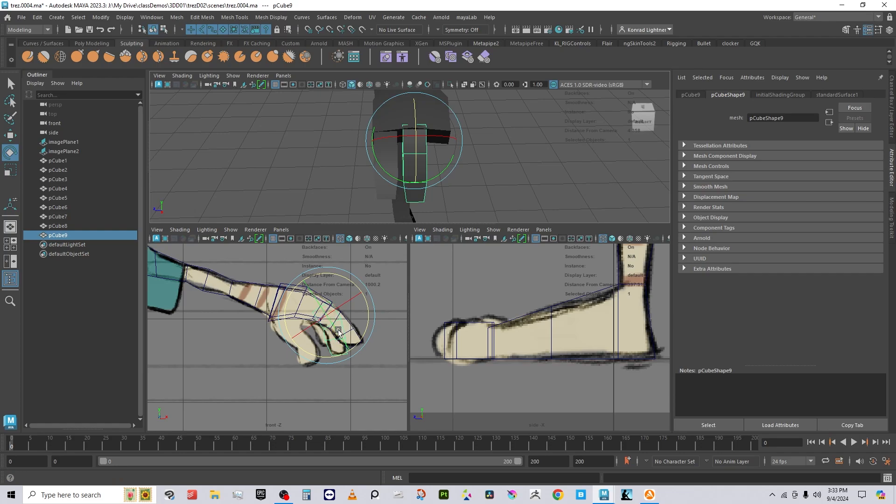
pyautogui.keyDown('alt'); pyautogui.moveTo(462, 146); pyautogui.dragTo(465, 129); pyautogui.keyUp('alt')
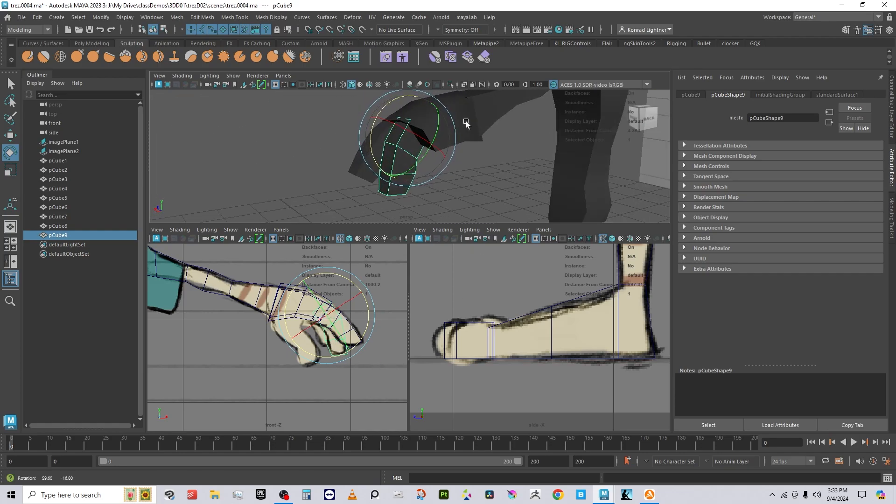
pyautogui.hotkey('ctrl', 'd')
# Step: Slide the third finger pCube10 beside the others and tilt it to match the hand
pyautogui.press('w')
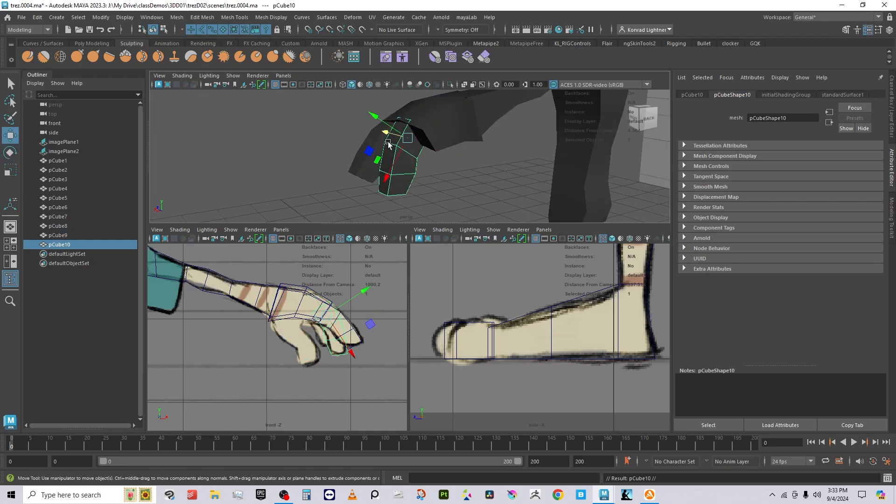
pyautogui.moveTo(388, 143)
pyautogui.keyDown('alt'); pyautogui.mouseDown()
pyautogui.moveTo(444, 151)
pyautogui.moveTo(386, 142)
pyautogui.moveTo(395, 142)
pyautogui.mouseUp(); pyautogui.keyUp('alt')
pyautogui.keyDown('alt'); pyautogui.moveTo(485, 172); pyautogui.dragTo(401, 152); pyautogui.keyUp('alt')
pyautogui.press('r')
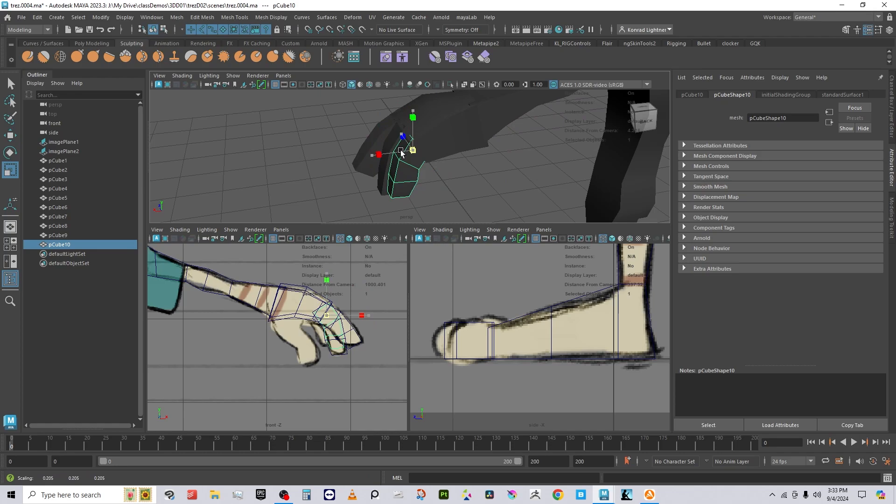
pyautogui.press('e')
pyautogui.moveTo(406, 119); pyautogui.dragTo(383, 133)
pyautogui.press('w')
pyautogui.press('e')
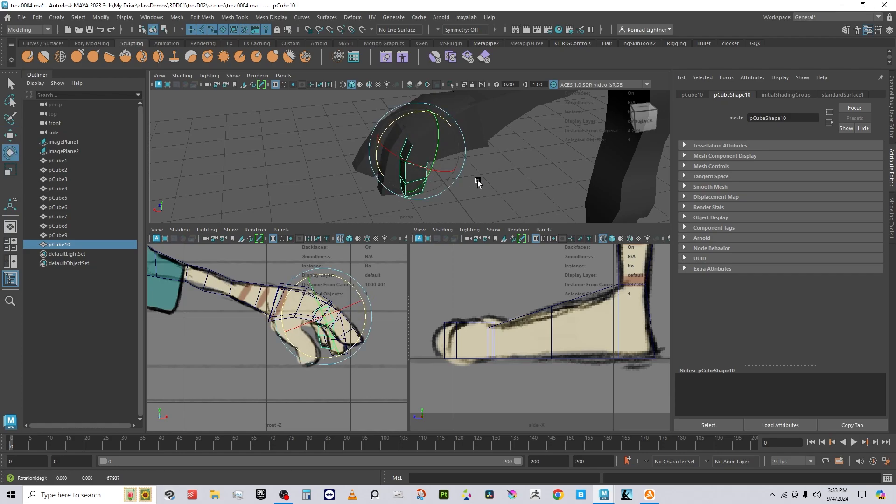
pyautogui.keyDown('alt'); pyautogui.moveTo(477, 182); pyautogui.dragTo(586, 168); pyautogui.keyUp('alt')
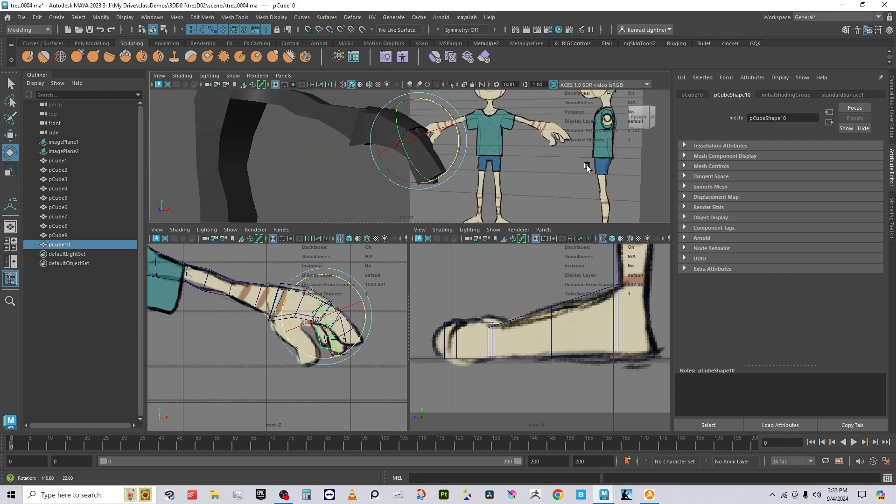
# Step: Fine-tune pCube10 along its depth axis, then select the palm pCube7
pyautogui.press('w')
pyautogui.moveTo(451, 131); pyautogui.dragTo(453, 123, button='middle')
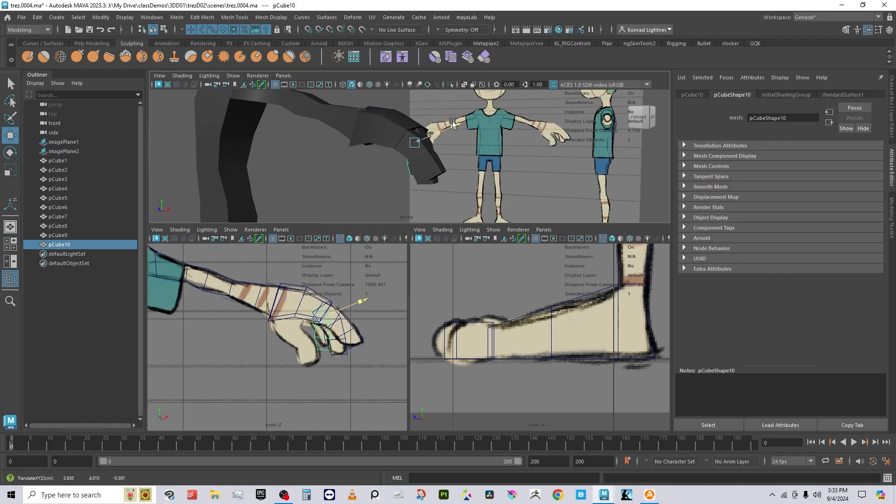
pyautogui.press('e')
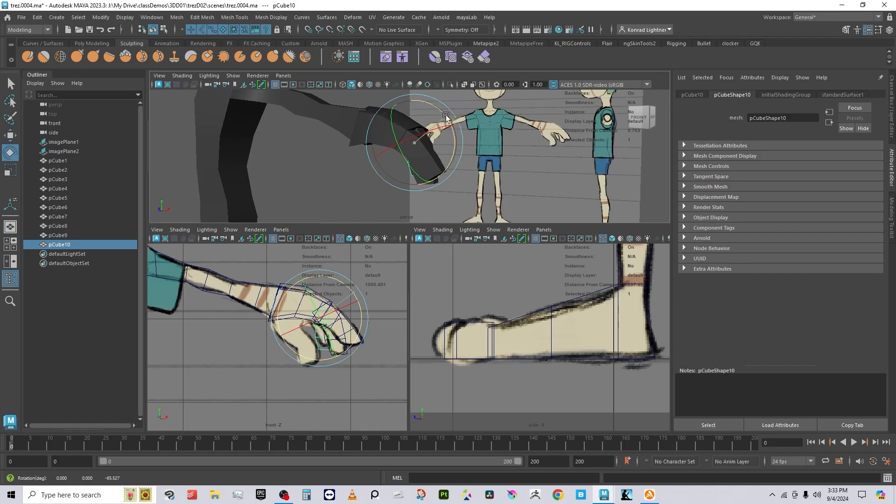
pyautogui.press('w')
pyautogui.moveTo(450, 127); pyautogui.dragTo(447, 127, button='middle')
pyautogui.keyDown('alt'); pyautogui.moveTo(446, 127); pyautogui.dragTo(408, 135); pyautogui.keyUp('alt')
pyautogui.keyDown('alt'); pyautogui.moveTo(409, 170); pyautogui.dragTo(367, 151); pyautogui.keyUp('alt')
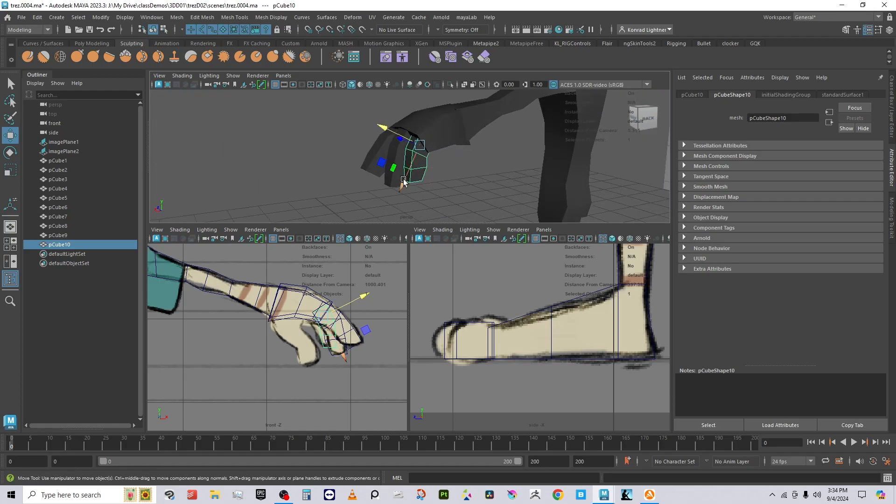
pyautogui.moveTo(403, 186); pyautogui.dragTo(506, 197)
pyautogui.moveTo(392, 141); pyautogui.dragTo(399, 149)
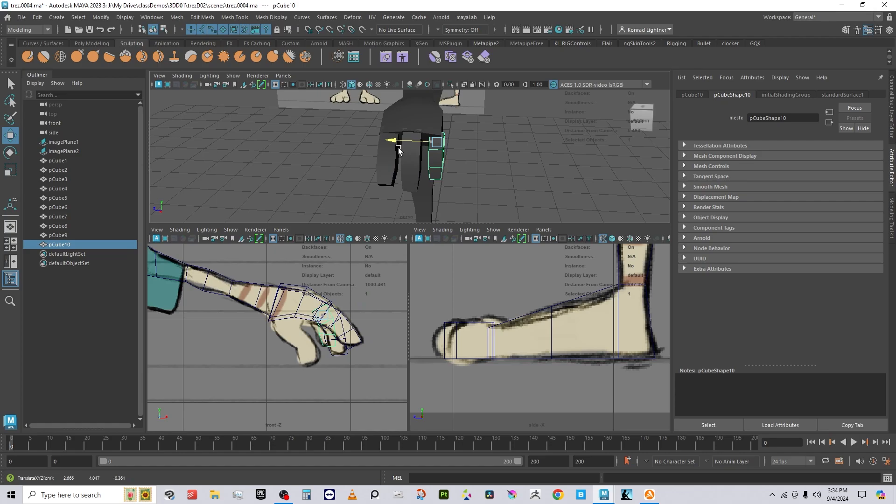
pyautogui.keyDown('alt'); pyautogui.moveTo(499, 181); pyautogui.dragTo(435, 198); pyautogui.keyUp('alt')
pyautogui.click(443, 153)
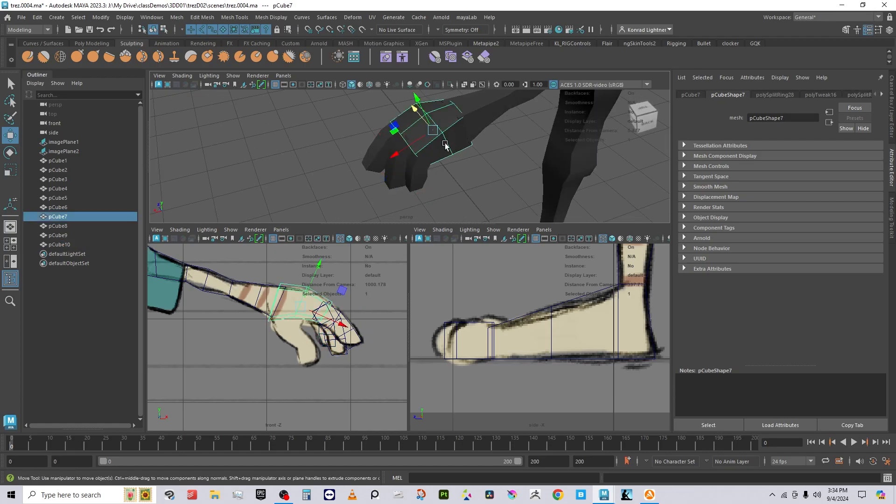
pyautogui.keyDown('alt'); pyautogui.moveTo(445, 146); pyautogui.dragTo(529, 130); pyautogui.keyUp('alt')
pyautogui.click(513, 153)
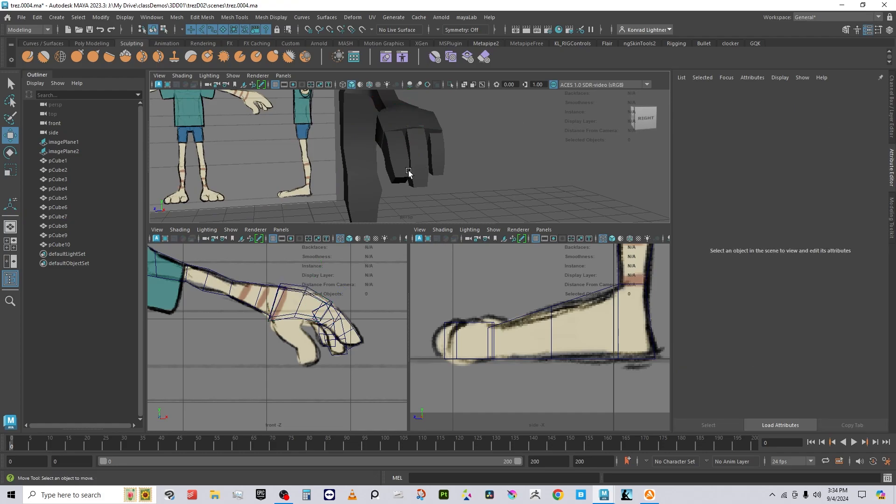
pyautogui.keyDown('alt'); pyautogui.moveTo(408, 171); pyautogui.dragTo(325, 325); pyautogui.keyUp('alt')
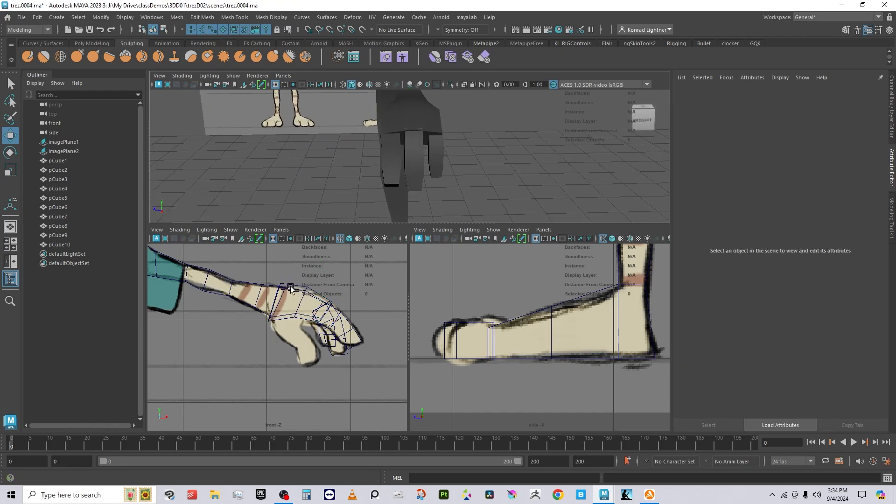
pyautogui.keyDown('alt'); pyautogui.moveTo(441, 133); pyautogui.dragTo(533, 164); pyautogui.keyUp('alt')
pyautogui.keyDown('alt'); pyautogui.moveTo(471, 148); pyautogui.dragTo(421, 160); pyautogui.keyUp('alt')
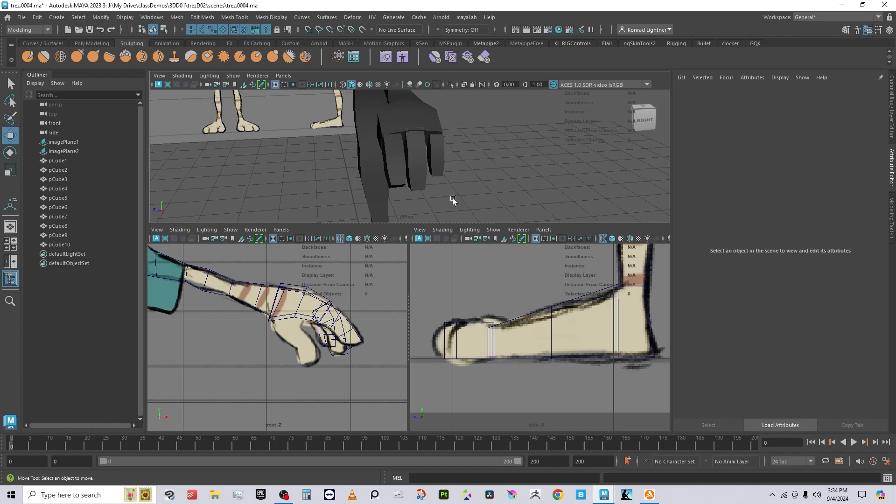
pyautogui.keyDown('alt'); pyautogui.moveTo(453, 200); pyautogui.dragTo(393, 172); pyautogui.keyUp('alt')
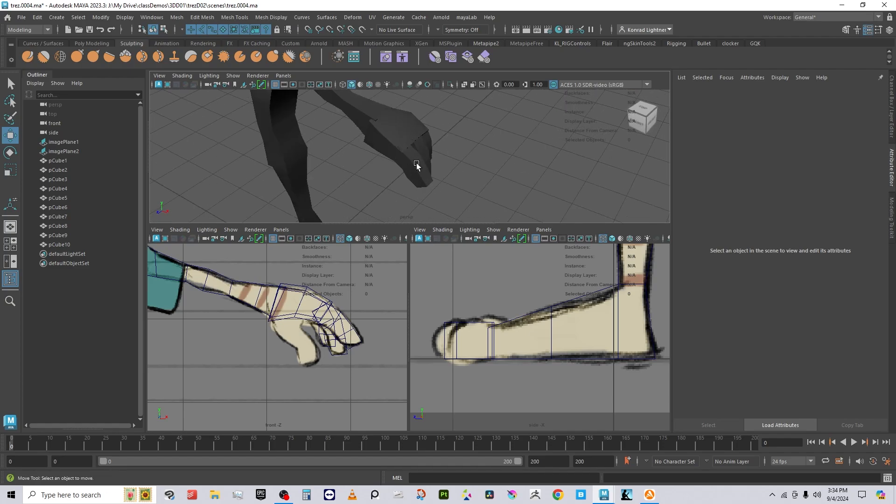
# Step: Create a new polygon cube, pCube11, and move it up toward the hand
pyautogui.click(57, 17)
pyautogui.moveTo(93, 52)
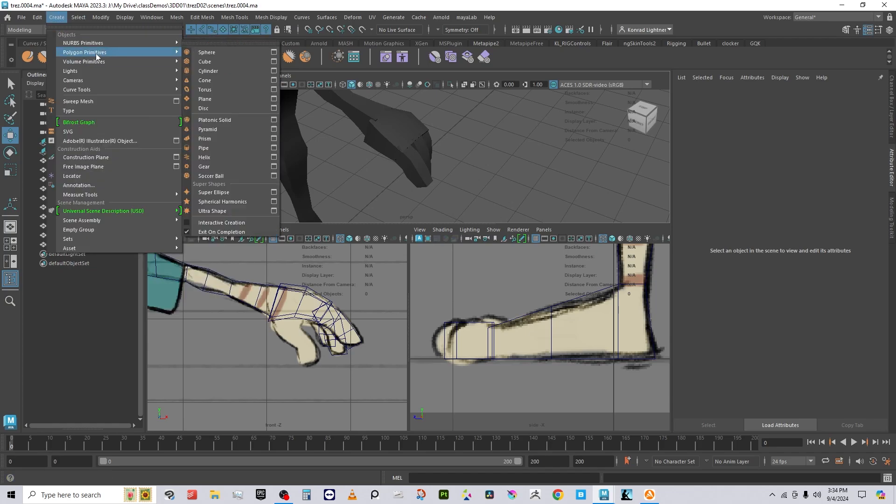
pyautogui.click(214, 64)
pyautogui.keyDown('alt'); pyautogui.moveTo(382, 161); pyautogui.dragTo(411, 206); pyautogui.keyUp('alt')
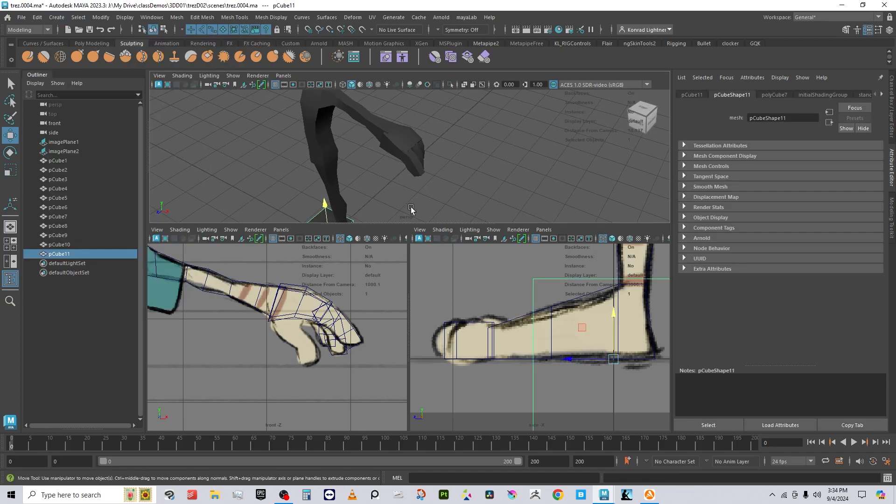
pyautogui.press('f')
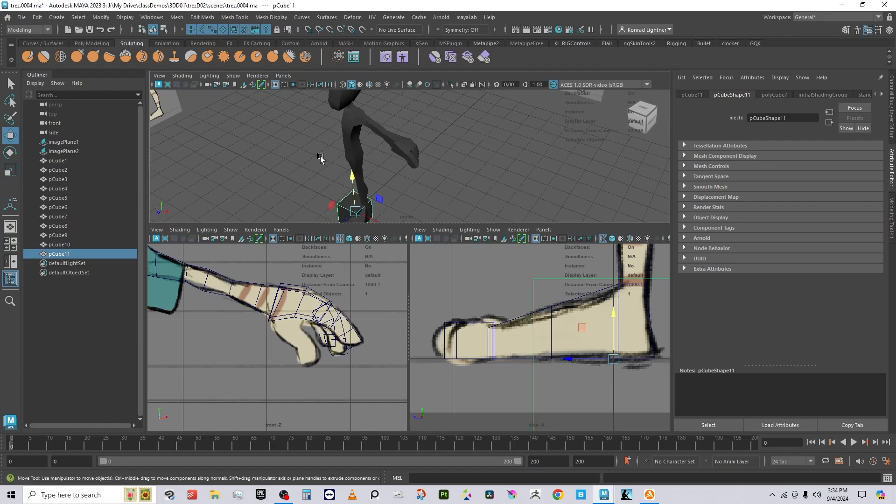
pyautogui.moveTo(344, 111); pyautogui.dragTo(343, 34)
pyautogui.keyDown('alt'); pyautogui.moveTo(366, 102); pyautogui.dragTo(371, 221, button='middle'); pyautogui.keyUp('alt')
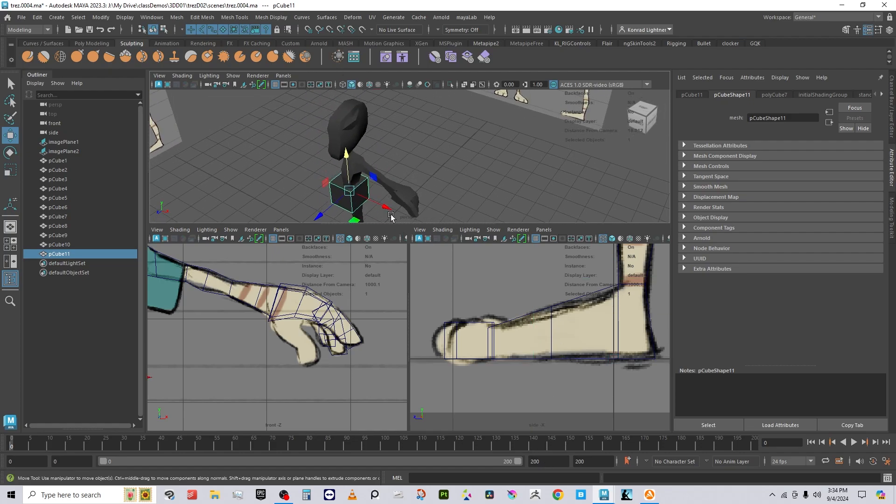
pyautogui.moveTo(390, 207); pyautogui.dragTo(416, 204)
# Step: Shrink the cube, place it beside the palm and tilt it
pyautogui.press('r')
pyautogui.press('w')
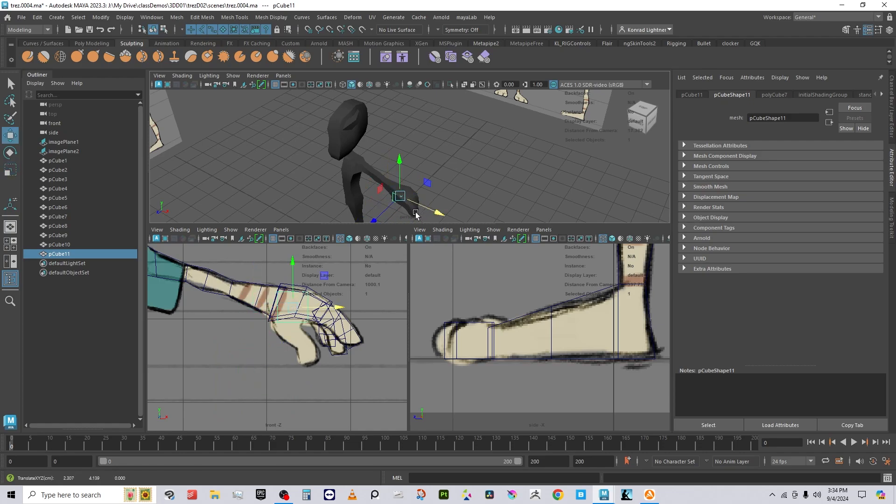
pyautogui.press('f')
pyautogui.keyDown('alt'); pyautogui.moveTo(356, 179); pyautogui.dragTo(335, 171); pyautogui.keyUp('alt')
pyautogui.press('r')
pyautogui.keyDown('shift'); pyautogui.click(354, 174); pyautogui.keyUp('shift')
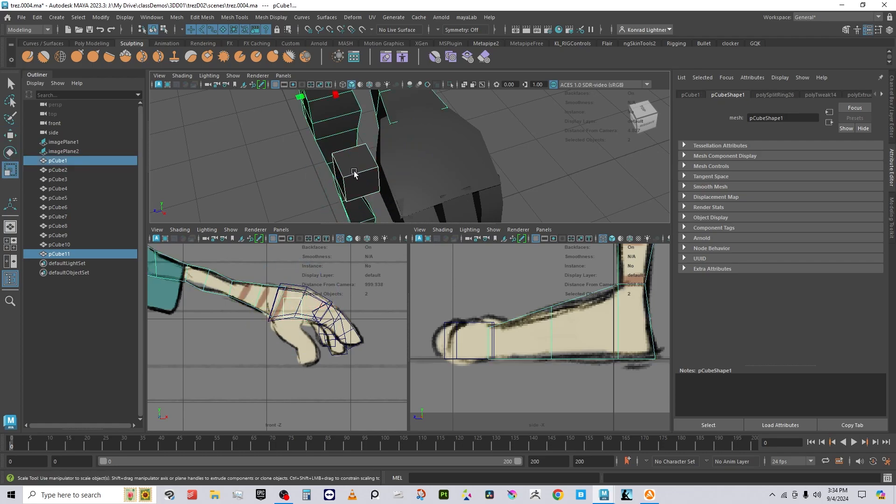
pyautogui.click(379, 184)
pyautogui.press('w')
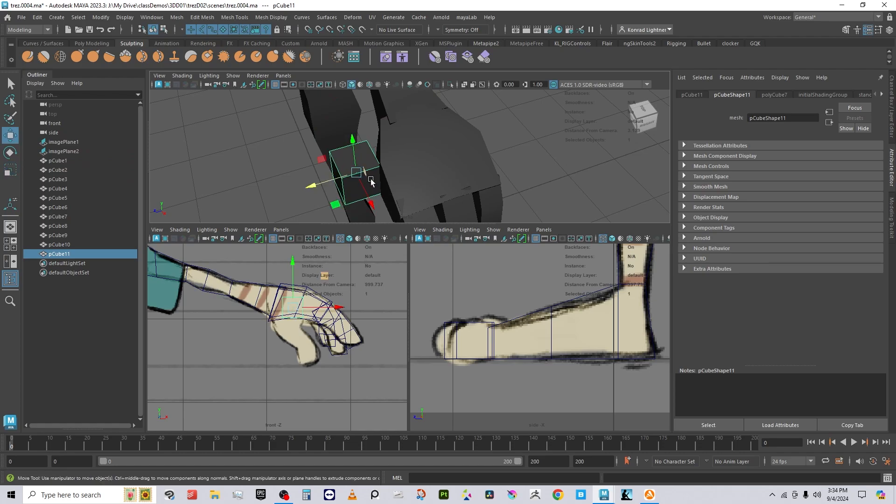
pyautogui.moveTo(353, 173); pyautogui.dragTo(359, 178)
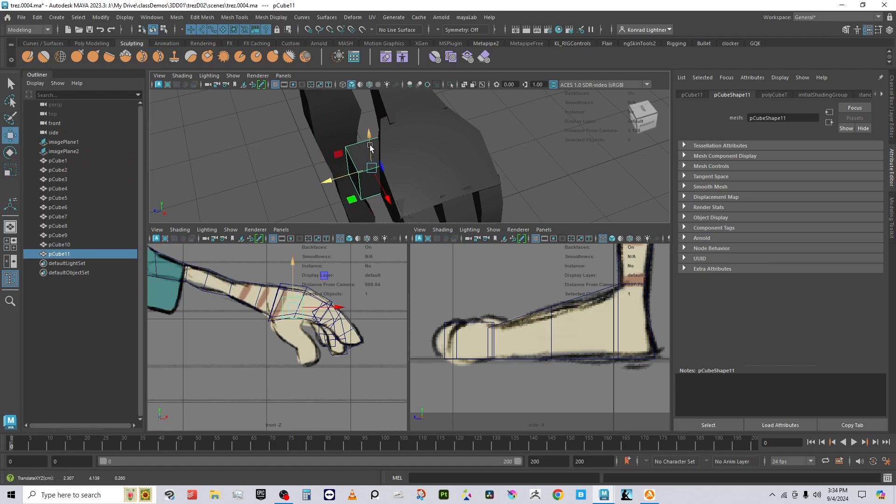
pyautogui.press('e')
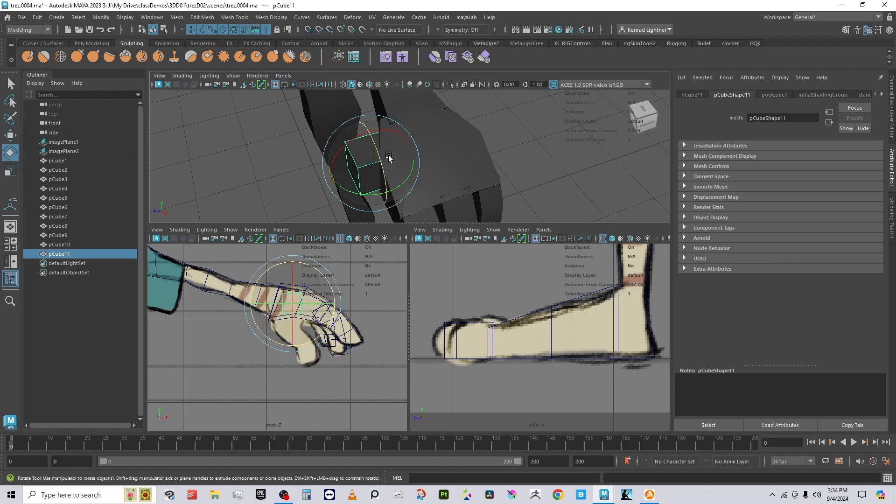
pyautogui.moveTo(388, 157); pyautogui.dragTo(349, 164)
pyautogui.press('w')
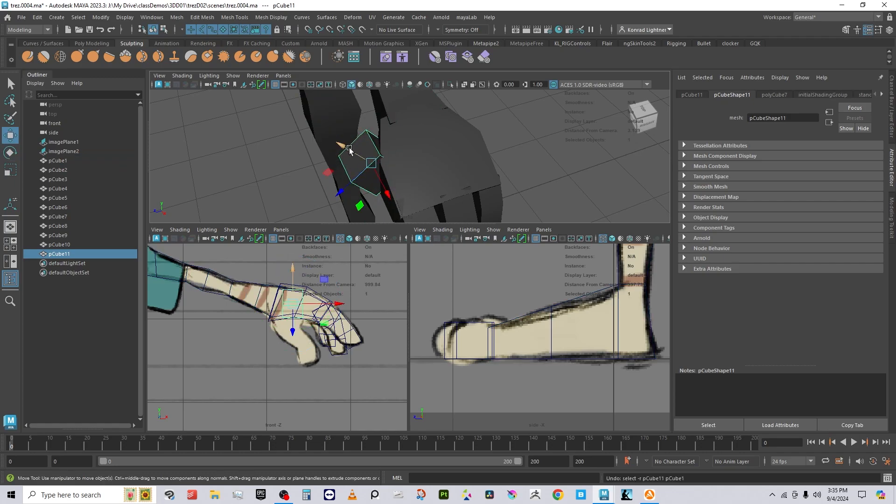
pyautogui.moveTo(351, 150); pyautogui.dragTo(350, 153)
# Step: Rotate the cube further into the thumb position
pyautogui.keyDown('alt'); pyautogui.moveTo(357, 200); pyautogui.dragTo(429, 189); pyautogui.keyUp('alt')
pyautogui.moveTo(417, 192); pyautogui.dragTo(418, 206, button='right')
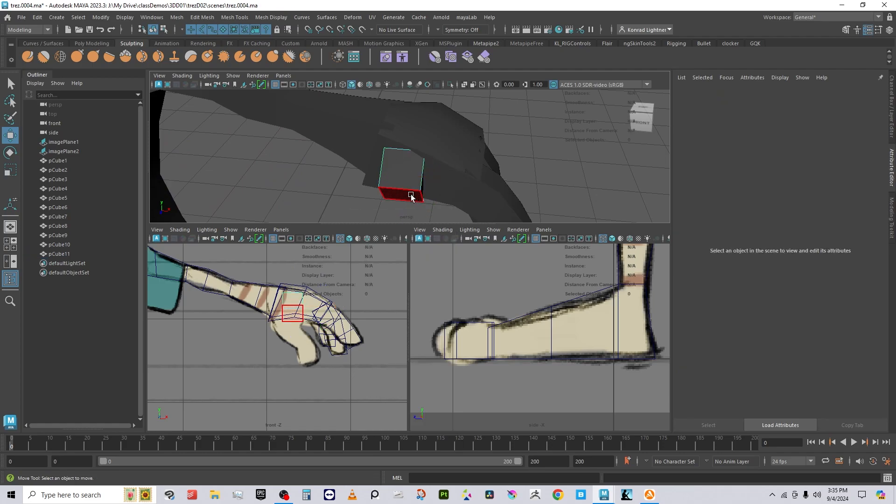
pyautogui.click(401, 194)
pyautogui.moveTo(414, 167); pyautogui.dragTo(457, 149, button='right')
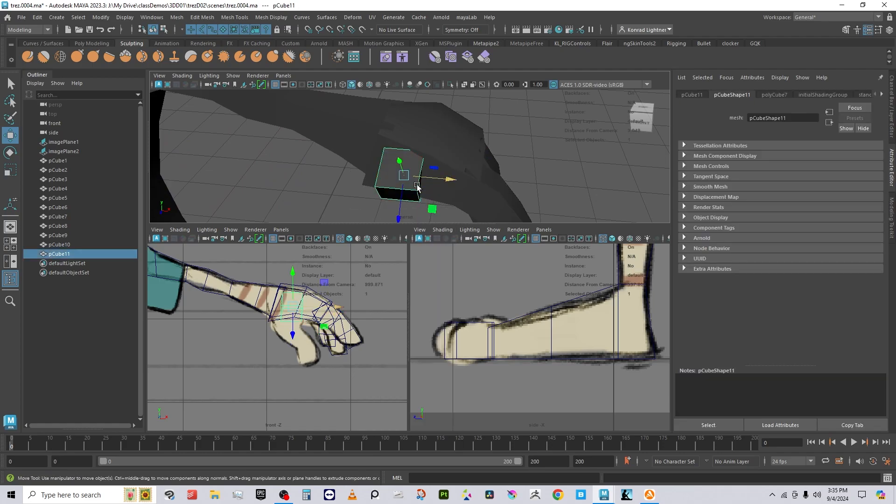
pyautogui.press('e')
pyautogui.moveTo(414, 196); pyautogui.dragTo(387, 166)
pyautogui.press('w')
pyautogui.press('r')
pyautogui.press('w')
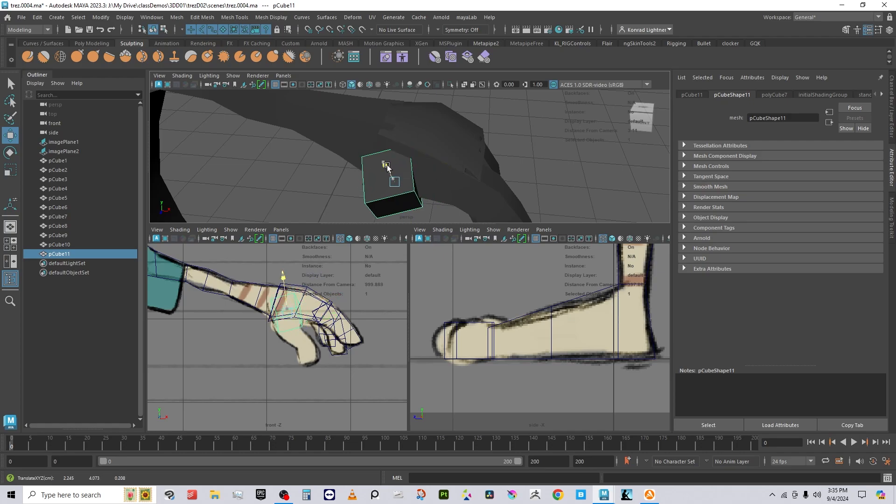
# Step: Extrude the cube's bottom face downward into a second segment
pyautogui.moveTo(405, 172); pyautogui.dragTo(409, 196, button='right')
pyautogui.click(400, 204)
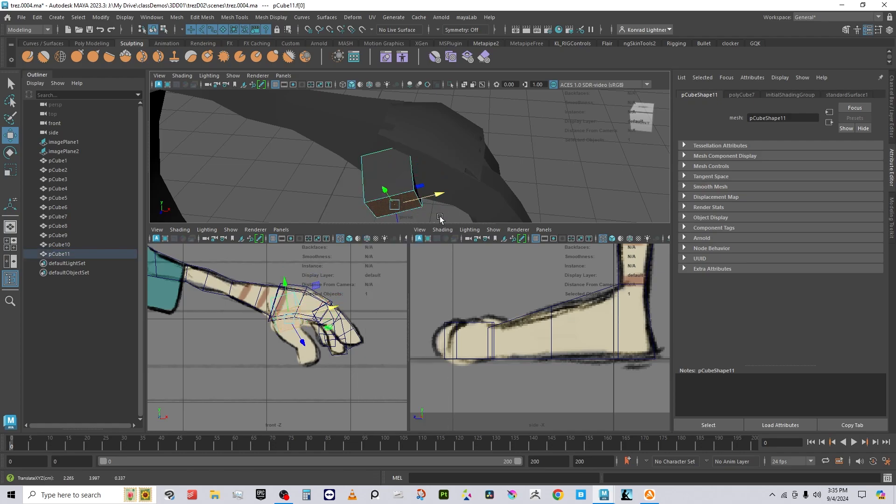
pyautogui.keyDown('alt'); pyautogui.moveTo(468, 180); pyautogui.dragTo(452, 125, button='middle'); pyautogui.keyUp('alt')
pyautogui.keyDown('shift'); pyautogui.moveTo(452, 126); pyautogui.dragTo(434, 149, button='right'); pyautogui.keyUp('shift')
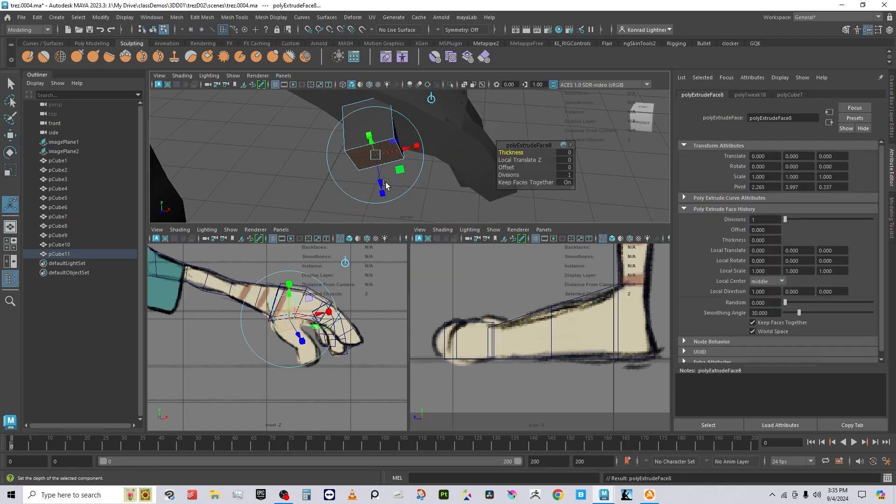
pyautogui.moveTo(380, 177); pyautogui.dragTo(418, 253)
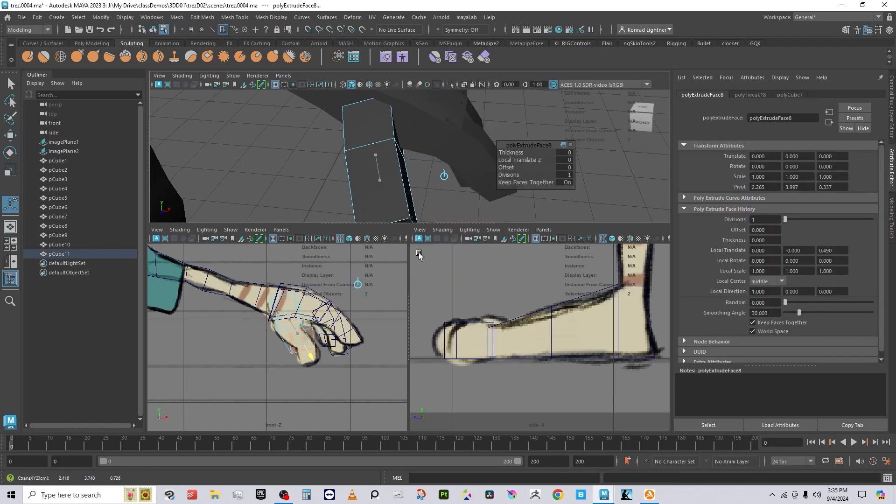
pyautogui.keyDown('alt'); pyautogui.moveTo(459, 179); pyautogui.dragTo(357, 173); pyautogui.keyUp('alt')
# Step: Tilt the extruded block toward the palm to start the thumb
pyautogui.keyDown('alt'); pyautogui.moveTo(397, 167); pyautogui.dragTo(418, 153, button='middle'); pyautogui.keyUp('alt')
pyautogui.moveTo(394, 121); pyautogui.dragTo(408, 96, button='right')
pyautogui.press('e')
pyautogui.moveTo(425, 120); pyautogui.dragTo(408, 159)
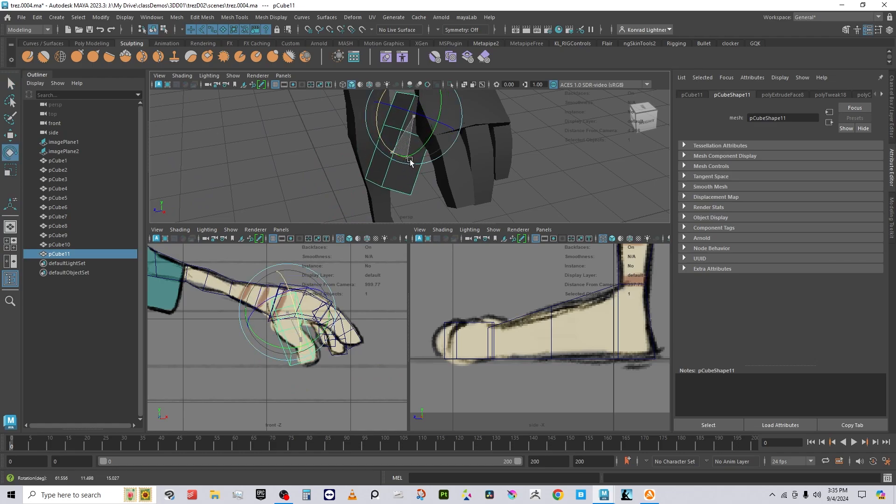
pyautogui.keyDown('alt'); pyautogui.moveTo(310, 198); pyautogui.dragTo(422, 133); pyautogui.keyUp('alt')
pyautogui.rightClick(422, 165)
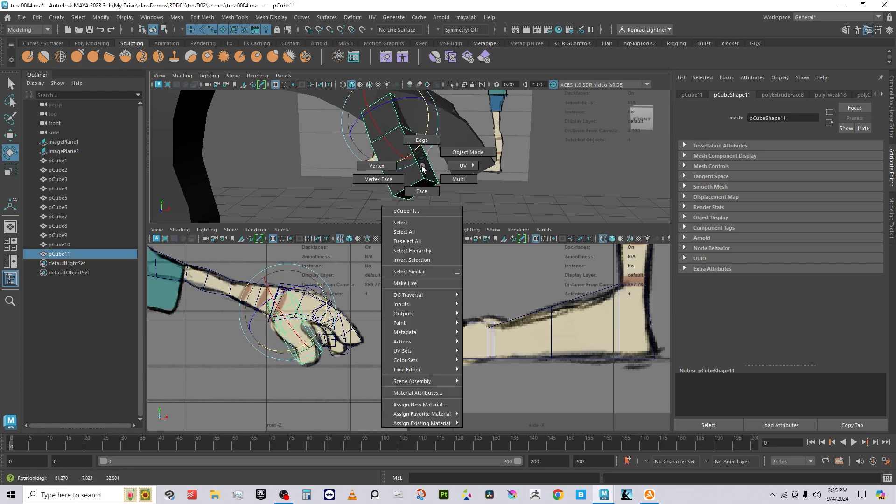
pyautogui.keyDown('shift'); pyautogui.moveTo(427, 164); pyautogui.dragTo(405, 181, button='right'); pyautogui.keyUp('shift')
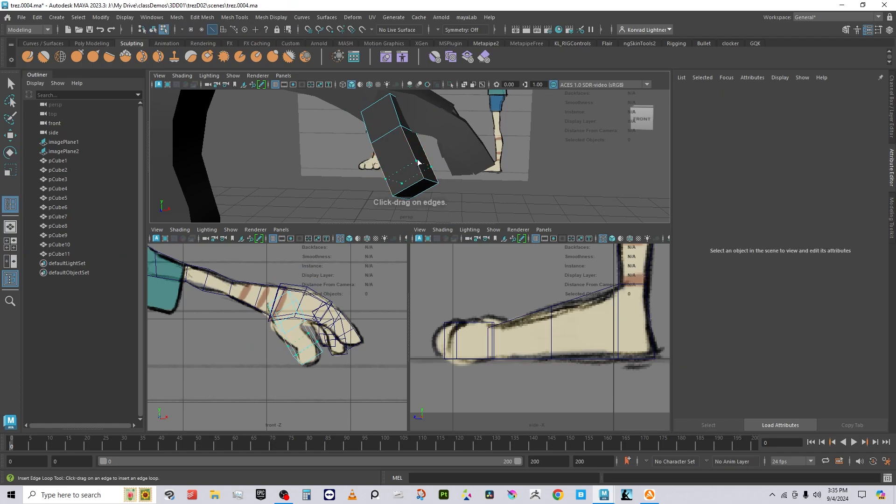
# Step: Insert an edge loop around the thumb block's middle and bend the block there
pyautogui.click(411, 155)
pyautogui.press('w')
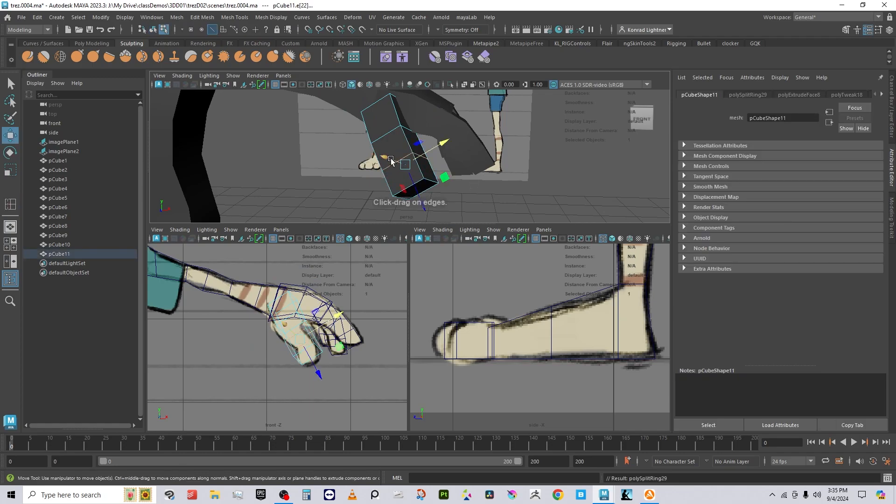
pyautogui.moveTo(391, 160); pyautogui.dragTo(424, 170)
pyautogui.press('r')
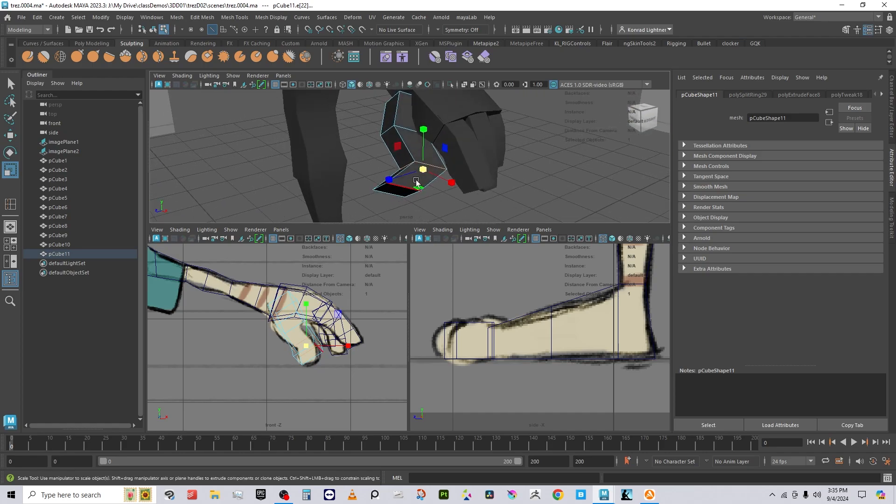
pyautogui.press('w')
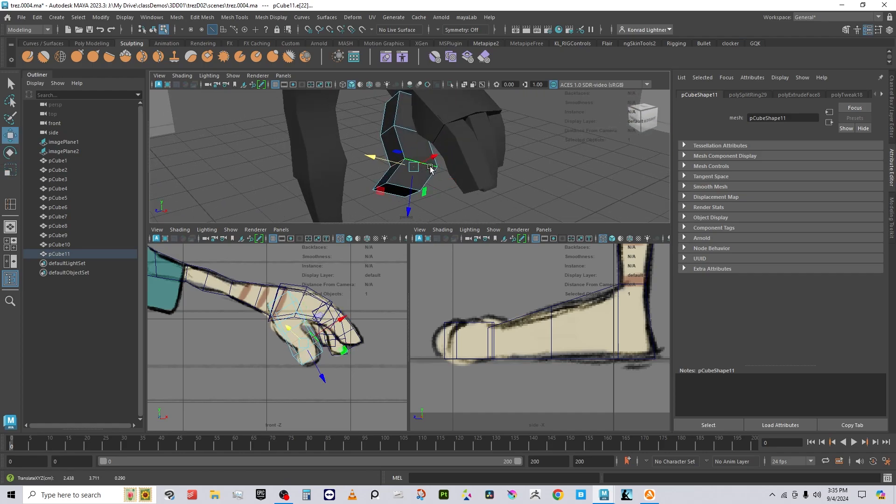
pyautogui.press('r')
# Step: Shrink the whole thumb block uniformly and angle it further toward the palm
pyautogui.rightClick(399, 122)
pyautogui.click(447, 107)
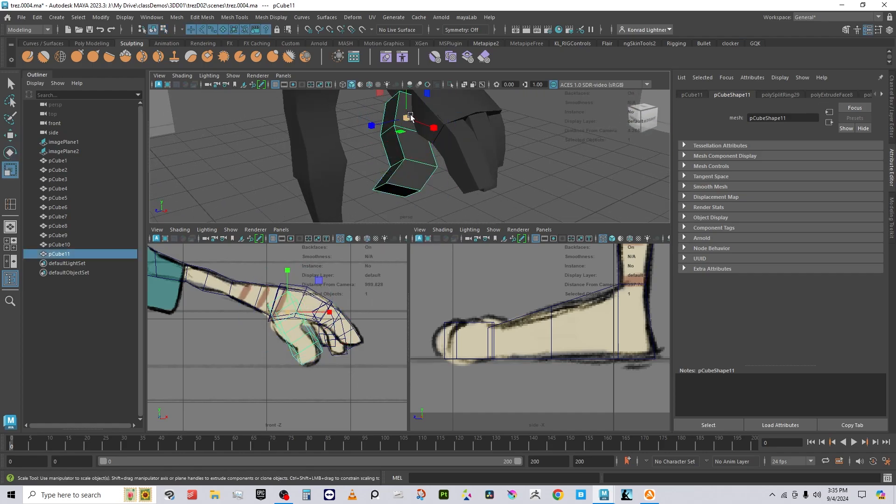
pyautogui.moveTo(410, 117)
pyautogui.mouseDown()
pyautogui.moveTo(386, 150)
pyautogui.moveTo(421, 110)
pyautogui.mouseUp()
pyautogui.press('e')
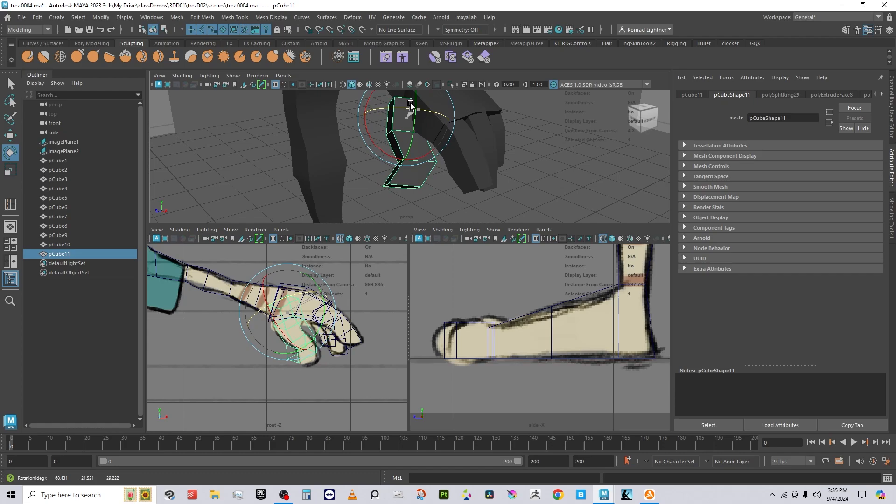
pyautogui.press('w')
pyautogui.press('e')
pyautogui.moveTo(414, 157); pyautogui.dragTo(417, 145)
pyautogui.press('r')
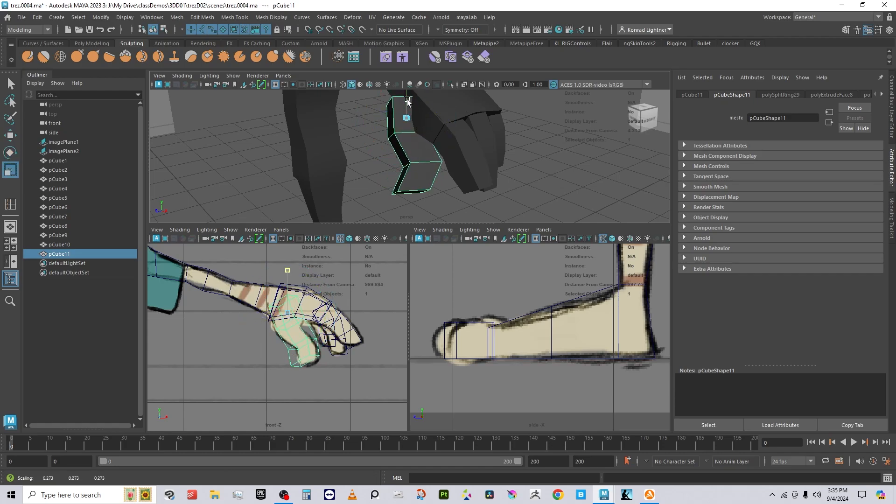
pyautogui.press('w')
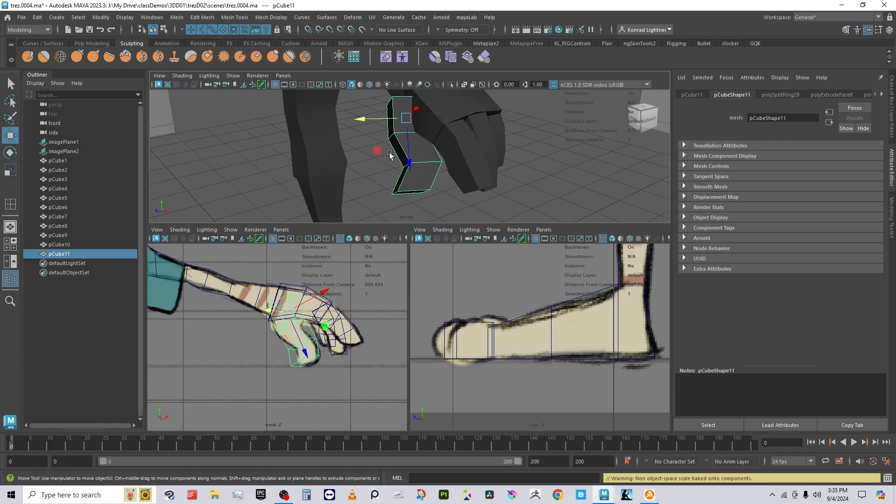
pyautogui.keyDown('alt'); pyautogui.moveTo(420, 122); pyautogui.dragTo(444, 163); pyautogui.keyUp('alt')
# Step: Select the thumb's upper, bottom and tip faces in face mode
pyautogui.rightClick(445, 165)
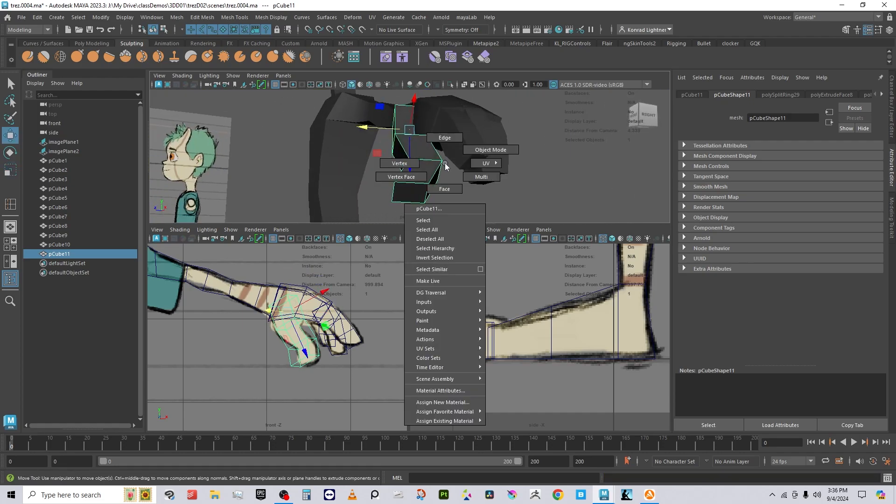
pyautogui.click(431, 177)
pyautogui.click(404, 191)
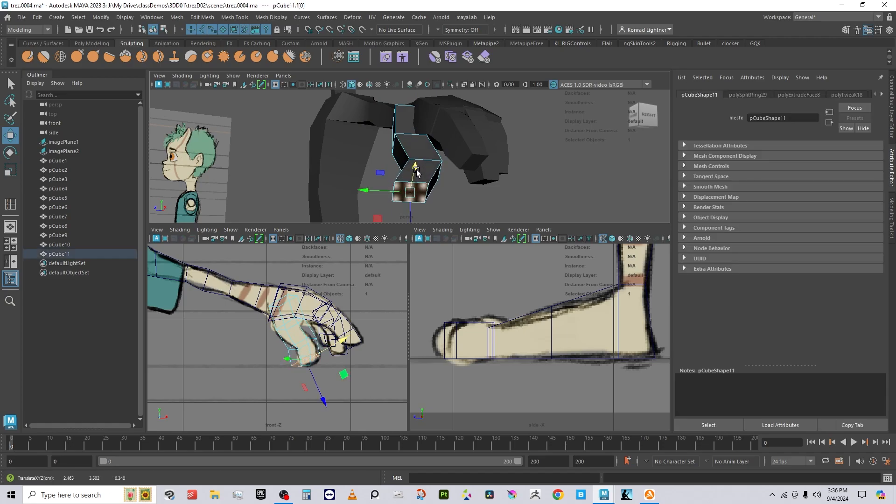
pyautogui.moveTo(414, 147); pyautogui.dragTo(461, 111, button='right')
pyautogui.keyDown('alt'); pyautogui.moveTo(422, 151); pyautogui.dragTo(464, 183); pyautogui.keyUp('alt')
pyautogui.rightClick(389, 106)
pyautogui.click(389, 131)
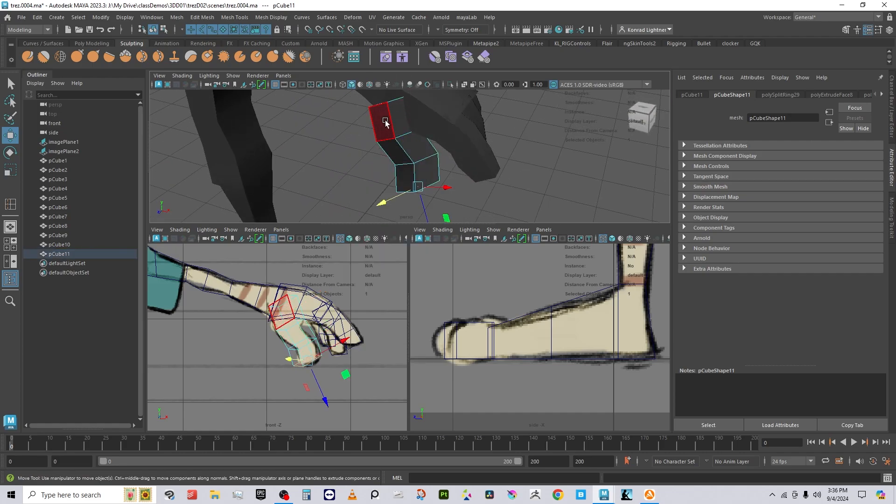
pyautogui.click(383, 122)
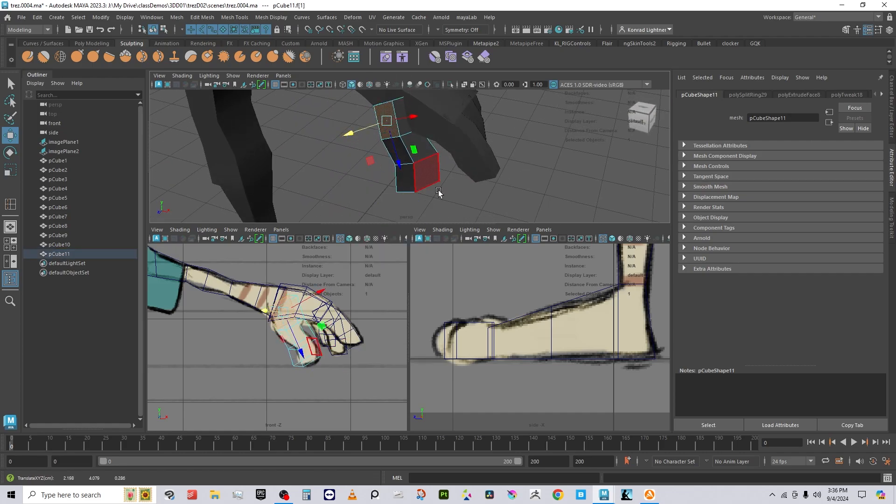
pyautogui.click(401, 186)
pyautogui.keyDown('alt'); pyautogui.moveTo(392, 150); pyautogui.dragTo(382, 136); pyautogui.keyUp('alt')
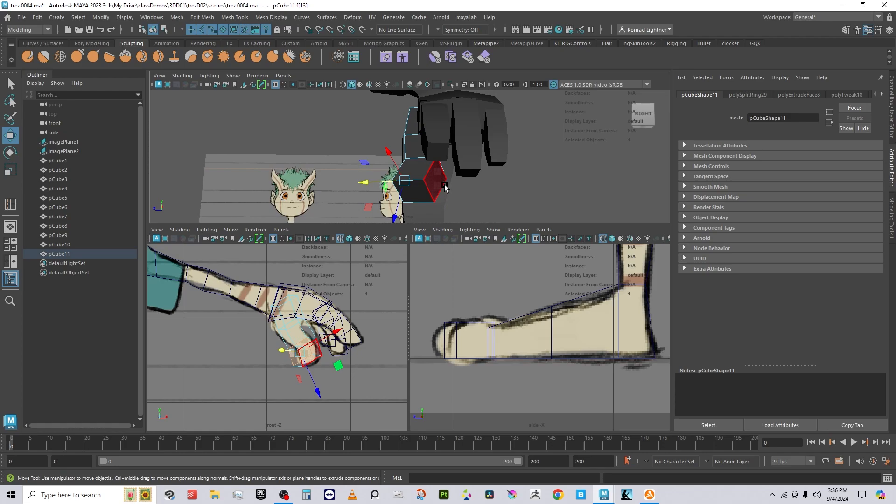
pyautogui.click(440, 184)
# Step: Move and rotate the selected thumb faces so the thumb curls under the fingers, then deselect
pyautogui.moveTo(414, 180); pyautogui.dragTo(555, 236)
pyautogui.moveTo(384, 114); pyautogui.dragTo(424, 96, button='right')
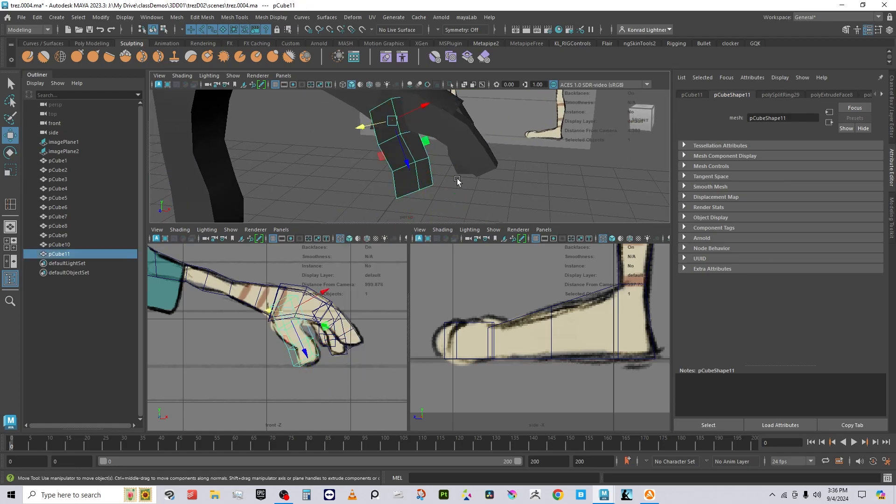
pyautogui.press('e')
pyautogui.moveTo(396, 154); pyautogui.dragTo(386, 145)
pyautogui.press('w')
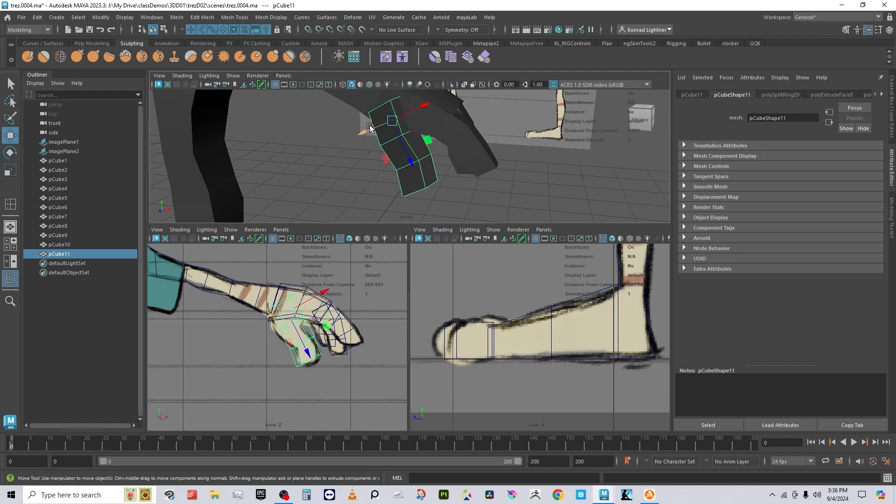
pyautogui.moveTo(421, 114); pyautogui.dragTo(457, 157)
pyautogui.click(564, 161)
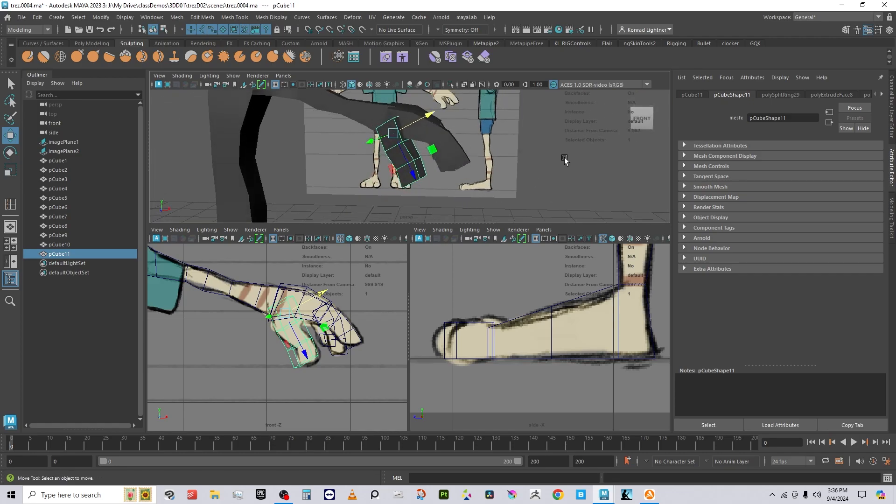
pyautogui.keyDown('alt'); pyautogui.moveTo(564, 161); pyautogui.dragTo(412, 197, button='right'); pyautogui.keyUp('alt')
pyautogui.keyDown('alt'); pyautogui.moveTo(412, 197); pyautogui.dragTo(444, 141); pyautogui.keyUp('alt')
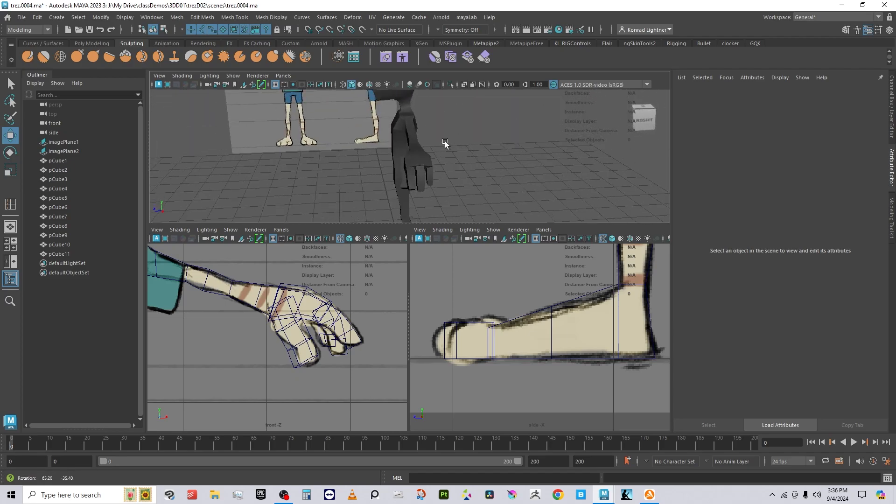
# Step: Enlarge the perspective viewport and frame the whole character with the head selected
pyautogui.keyDown('alt'); pyautogui.moveTo(444, 141); pyautogui.dragTo(419, 148, button='right'); pyautogui.keyUp('alt')
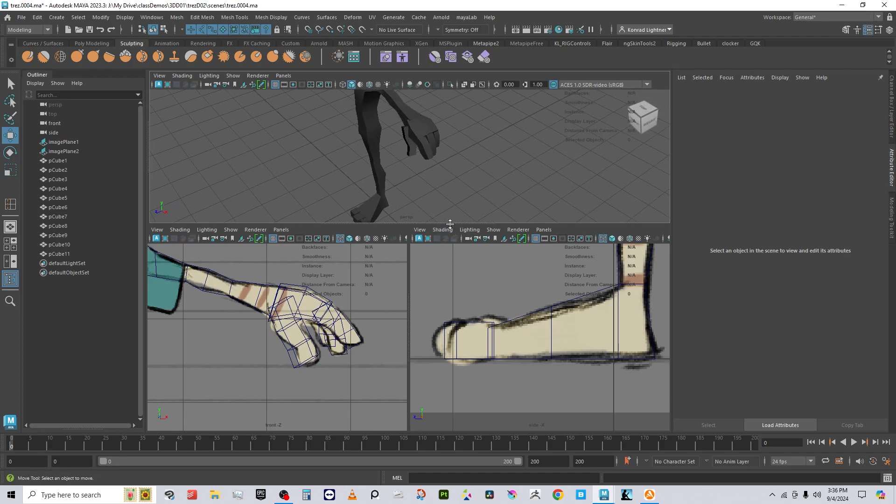
pyautogui.moveTo(449, 224); pyautogui.dragTo(450, 346)
pyautogui.keyDown('alt'); pyautogui.moveTo(450, 232); pyautogui.dragTo(427, 219, button='right'); pyautogui.keyUp('alt')
pyautogui.keyDown('alt'); pyautogui.moveTo(427, 219); pyautogui.dragTo(407, 218); pyautogui.keyUp('alt')
pyautogui.click(362, 141)
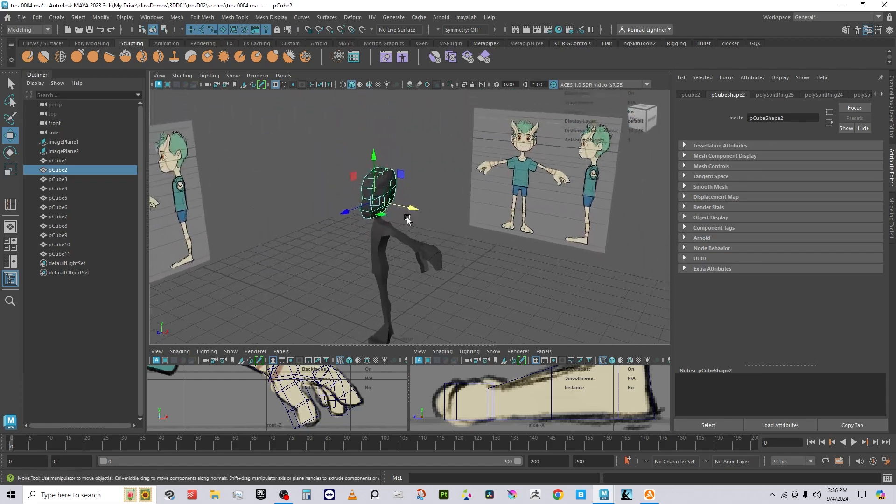
pyautogui.keyDown('alt'); pyautogui.moveTo(407, 219); pyautogui.dragTo(453, 201, button='right'); pyautogui.keyUp('alt')
pyautogui.click(283, 76)
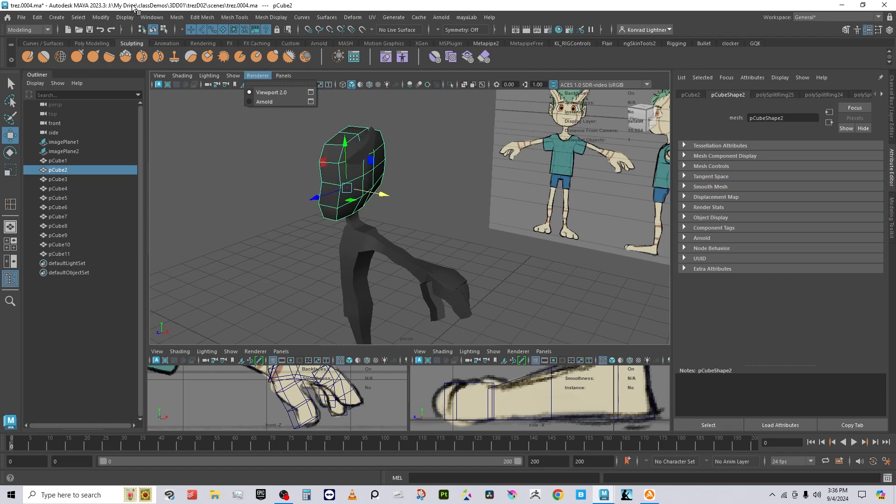
pyautogui.click(258, 76)
# Step: Create cube pCube12, move it up beside the head and scale it to 0.4
pyautogui.click(56, 17)
pyautogui.moveTo(84, 52)
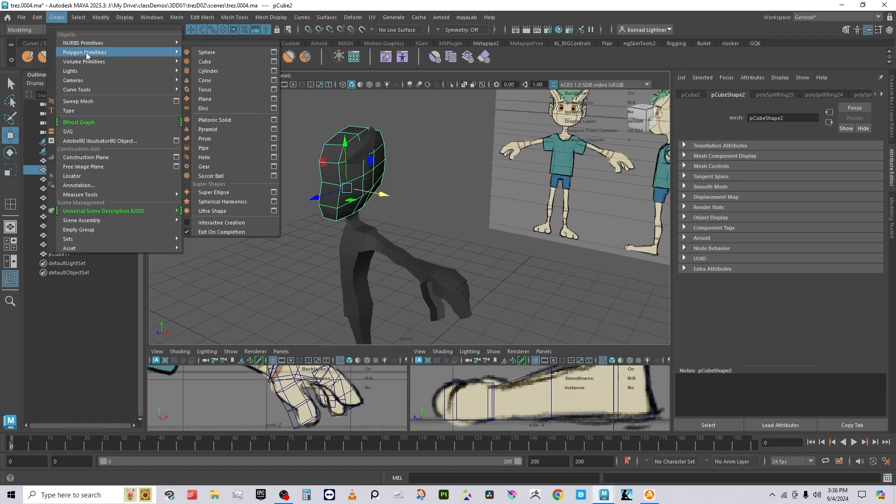
pyautogui.click(216, 60)
pyautogui.scroll(-3, 415, 290)
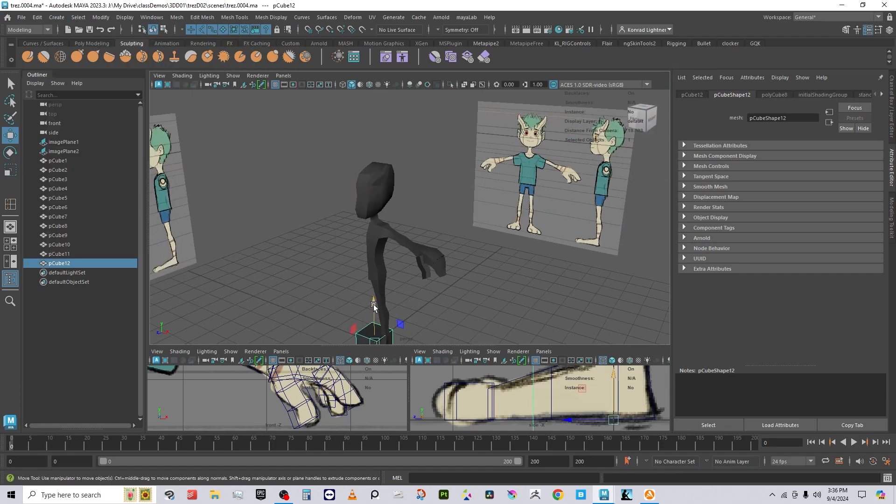
pyautogui.moveTo(373, 305); pyautogui.dragTo(372, 145)
pyautogui.moveTo(404, 193); pyautogui.dragTo(380, 191)
pyautogui.press('r')
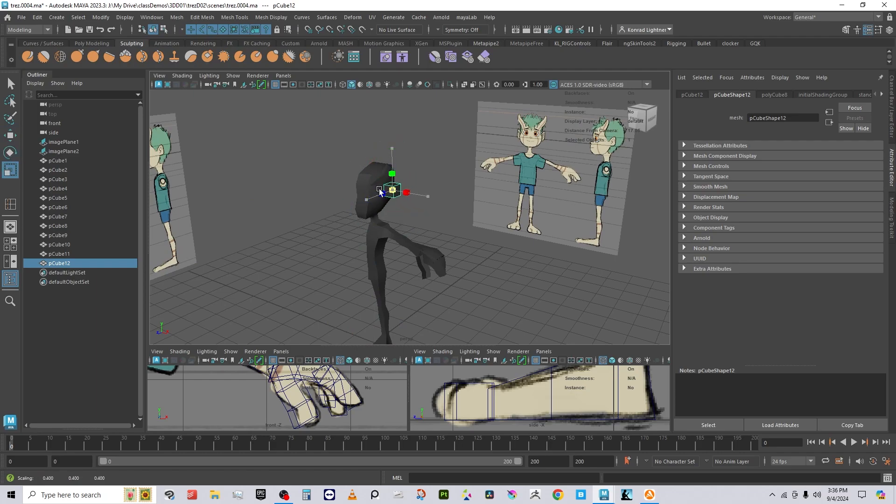
pyautogui.press('w')
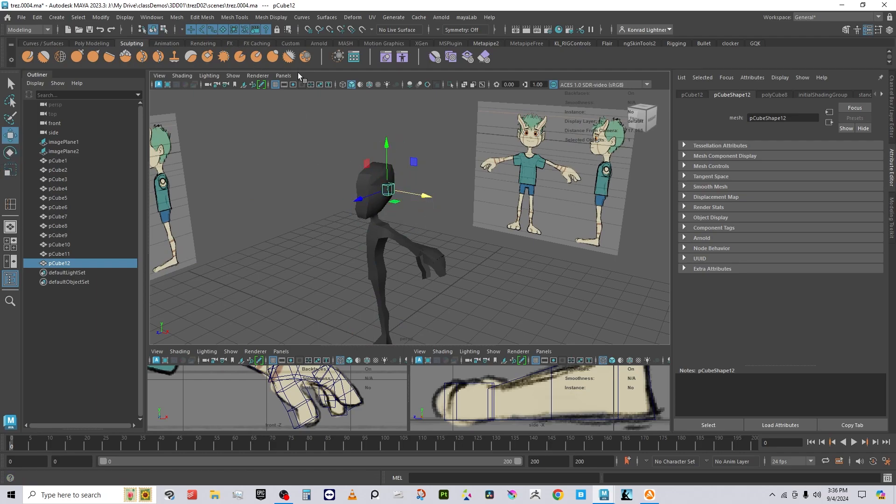
pyautogui.click(284, 76)
# Step: Switch the main view to front orthographic in wireframe, zoomed in on the head
pyautogui.moveTo(319, 104)
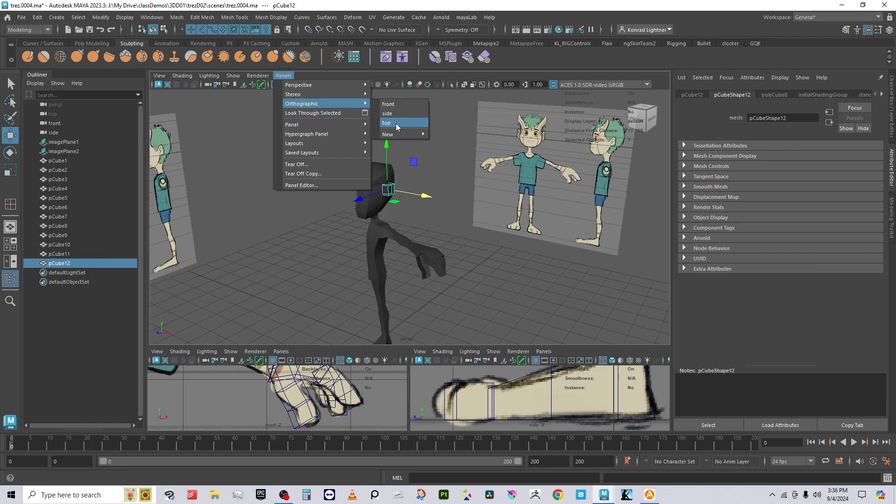
pyautogui.click(400, 104)
pyautogui.press('a')
pyautogui.keyDown('alt'); pyautogui.moveTo(455, 203); pyautogui.dragTo(572, 231, button='right'); pyautogui.keyUp('alt')
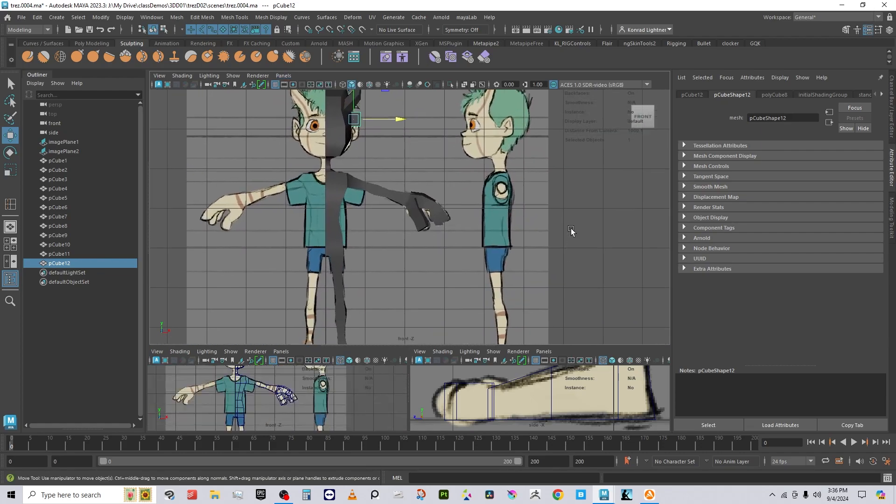
pyautogui.keyDown('alt'); pyautogui.moveTo(400, 200); pyautogui.dragTo(384, 250, button='middle'); pyautogui.keyUp('alt')
pyautogui.keyDown('alt'); pyautogui.moveTo(384, 250); pyautogui.dragTo(553, 213, button='right'); pyautogui.keyUp('alt')
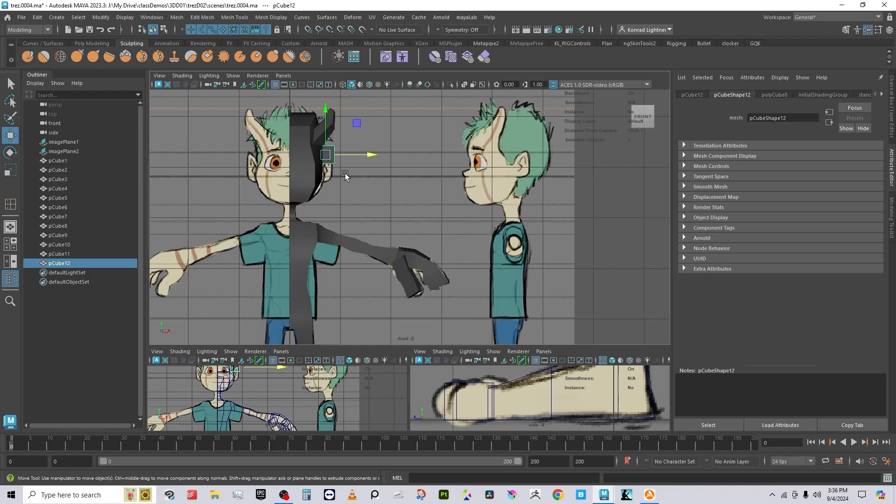
pyautogui.press('4')
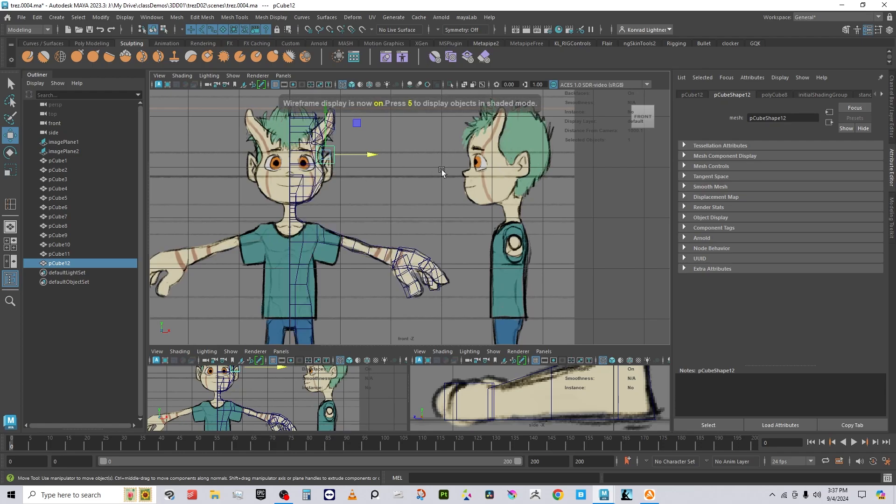
# Step: Lower ear cube pCube12 onto the drawn ear at X 0.705, Y 6.118
pyautogui.keyDown('alt'); pyautogui.moveTo(366, 188); pyautogui.dragTo(440, 192, button='right'); pyautogui.keyUp('alt')
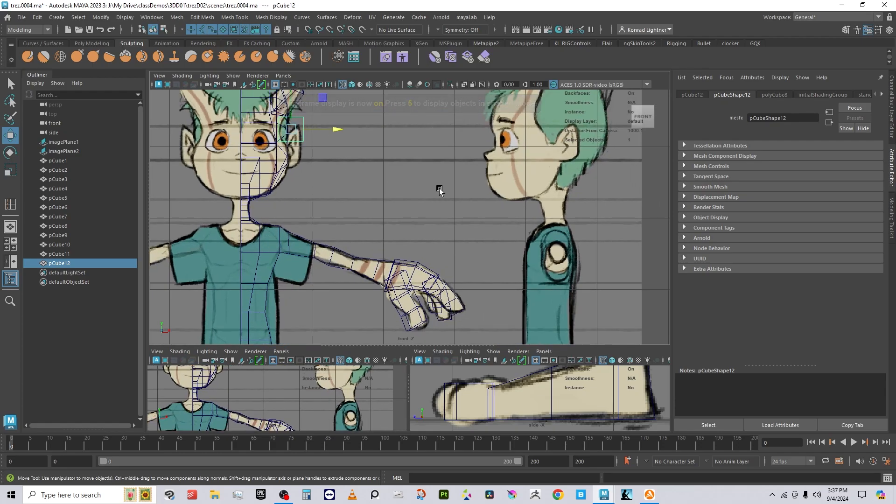
pyautogui.keyDown('alt'); pyautogui.moveTo(366, 227); pyautogui.dragTo(393, 238, button='middle'); pyautogui.keyUp('alt')
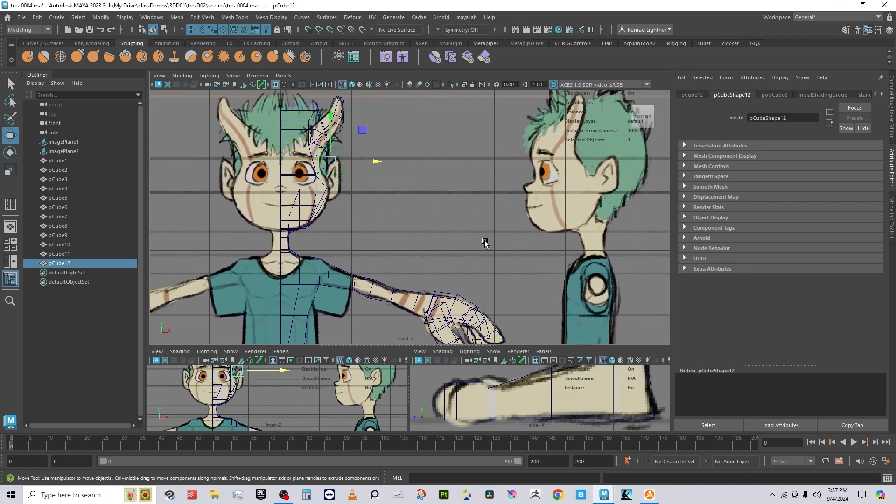
pyautogui.click(378, 162)
pyautogui.moveTo(331, 119); pyautogui.dragTo(332, 128)
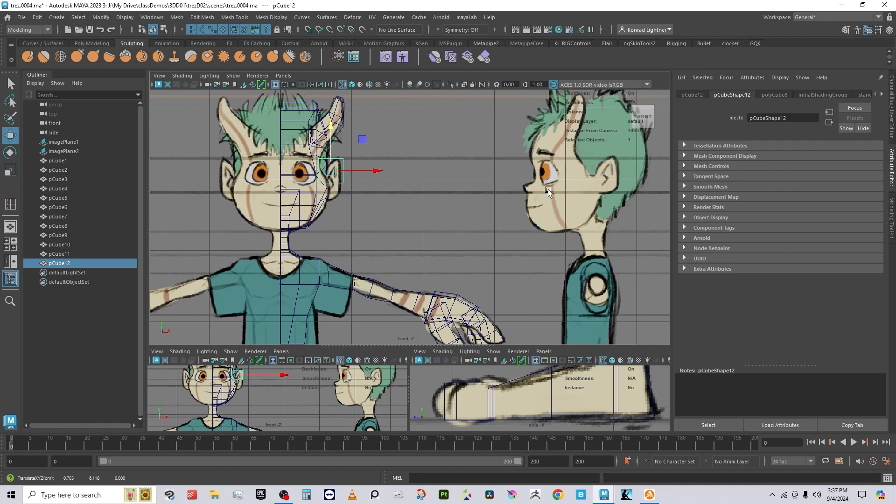
# Step: Switch pCube12 to vertex mode and lower its bottom vertices onto the ear
pyautogui.rightClick(363, 182)
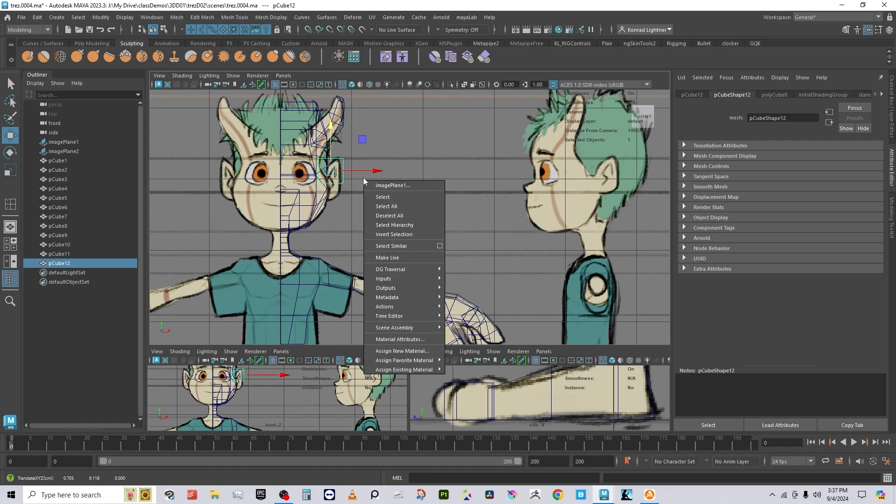
pyautogui.moveTo(343, 181); pyautogui.dragTo(304, 180, button='right')
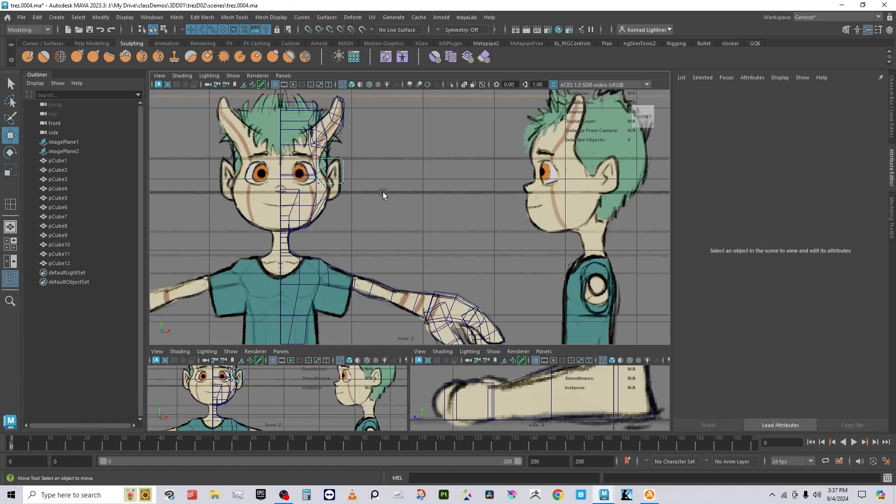
pyautogui.moveTo(384, 195); pyautogui.dragTo(285, 172)
pyautogui.moveTo(333, 140); pyautogui.dragTo(329, 146, button='middle')
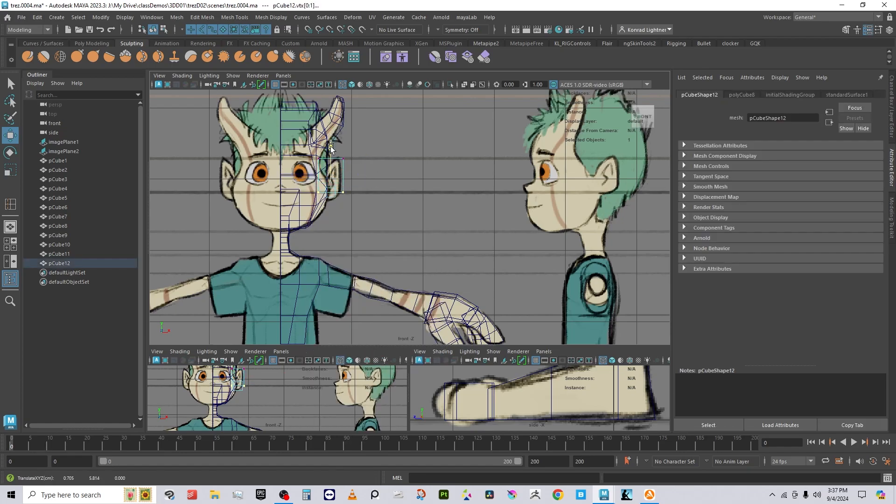
pyautogui.scroll(2, 328, 216)
pyautogui.keyDown('alt'); pyautogui.moveTo(275, 122); pyautogui.dragTo(339, 169, button='middle'); pyautogui.keyUp('alt')
pyautogui.scroll(3, 391, 237)
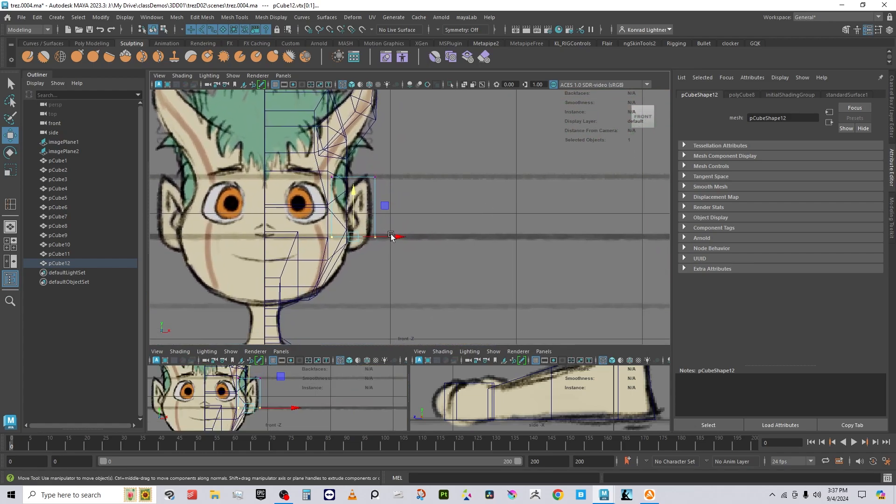
# Step: Shift the left vertices right and lower the upper-left vertices to hug the ear outline
pyautogui.moveTo(334, 227); pyautogui.dragTo(342, 247)
pyautogui.moveTo(374, 208); pyautogui.dragTo(386, 208)
pyautogui.moveTo(317, 151); pyautogui.dragTo(355, 180)
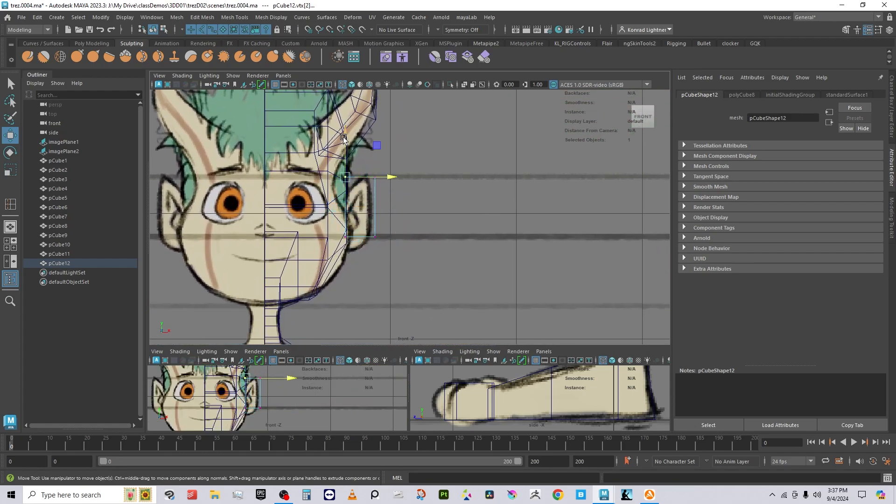
pyautogui.moveTo(344, 132); pyautogui.dragTo(347, 149)
pyautogui.moveTo(418, 264); pyautogui.dragTo(375, 150)
pyautogui.click(378, 201)
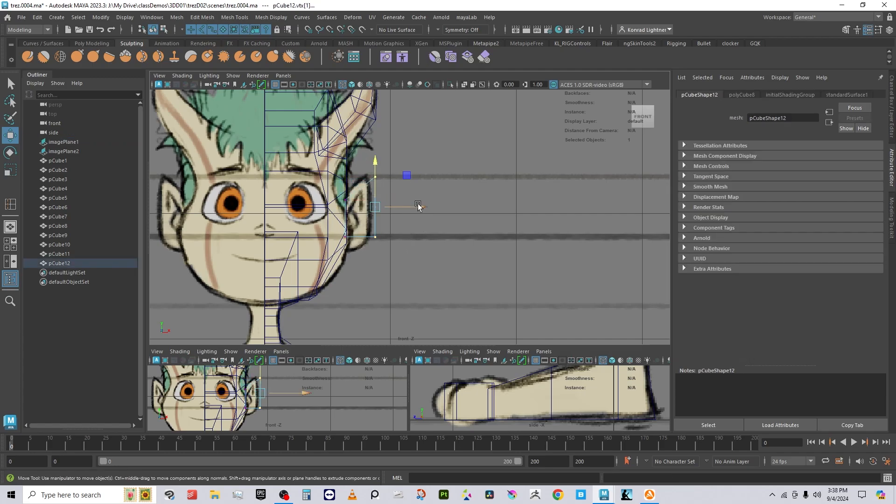
pyautogui.moveTo(418, 207); pyautogui.dragTo(417, 209)
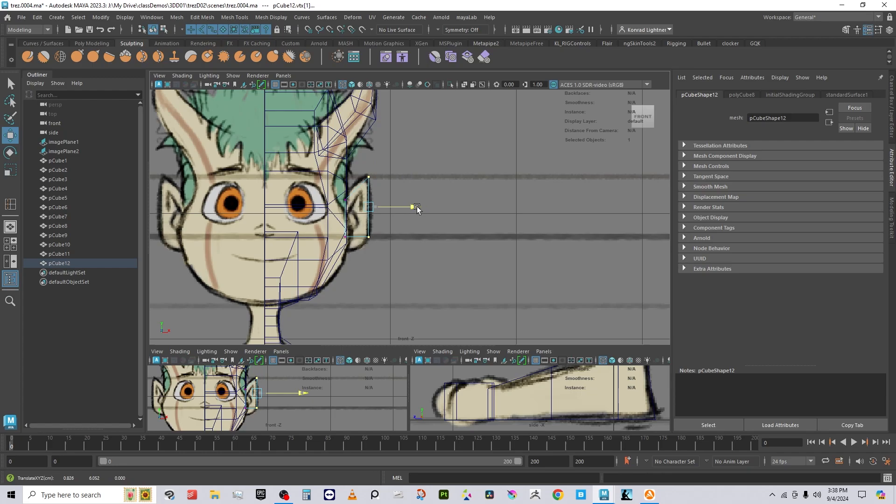
# Step: Raise the ear tip vertex and return pCube12 to object mode
pyautogui.moveTo(345, 159); pyautogui.dragTo(382, 183)
pyautogui.moveTo(368, 151); pyautogui.dragTo(368, 144)
pyautogui.moveTo(367, 193); pyautogui.dragTo(414, 180, button='right')
pyautogui.keyDown('alt'); pyautogui.moveTo(491, 230); pyautogui.dragTo(444, 248, button='middle'); pyautogui.keyUp('alt')
# Step: Show the side orthographic camera in the main view, framed and zoomed on the head
pyautogui.scroll(-4, 429, 242)
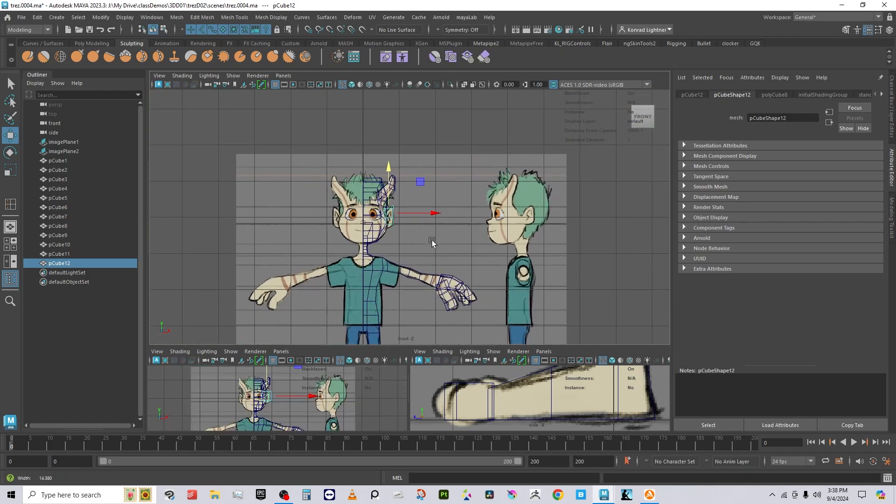
pyautogui.click(283, 75)
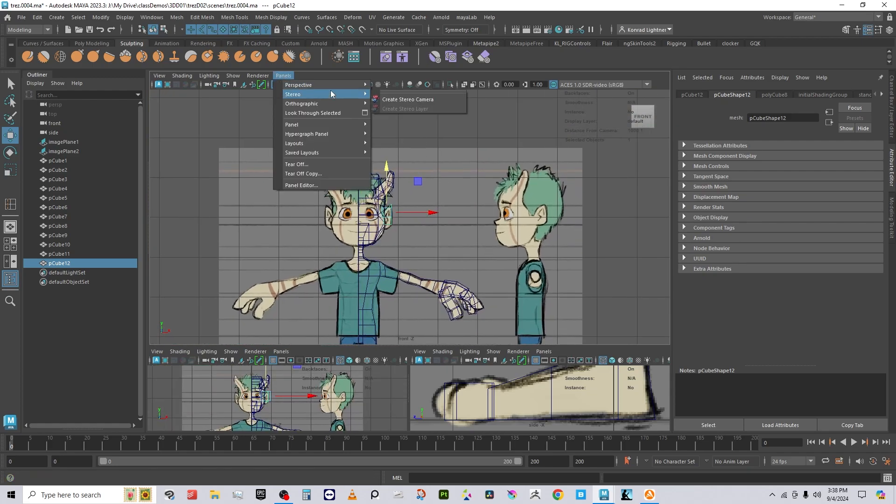
pyautogui.moveTo(330, 86)
pyautogui.moveTo(345, 99)
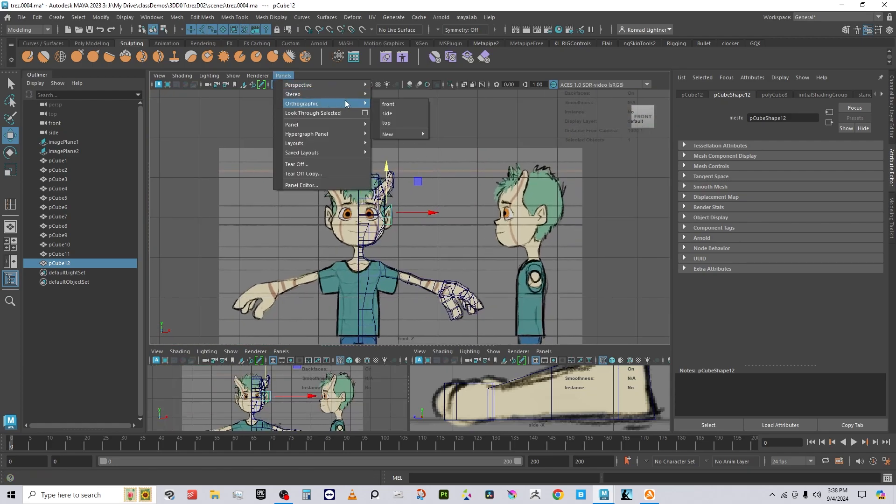
pyautogui.click(404, 117)
pyautogui.press('a')
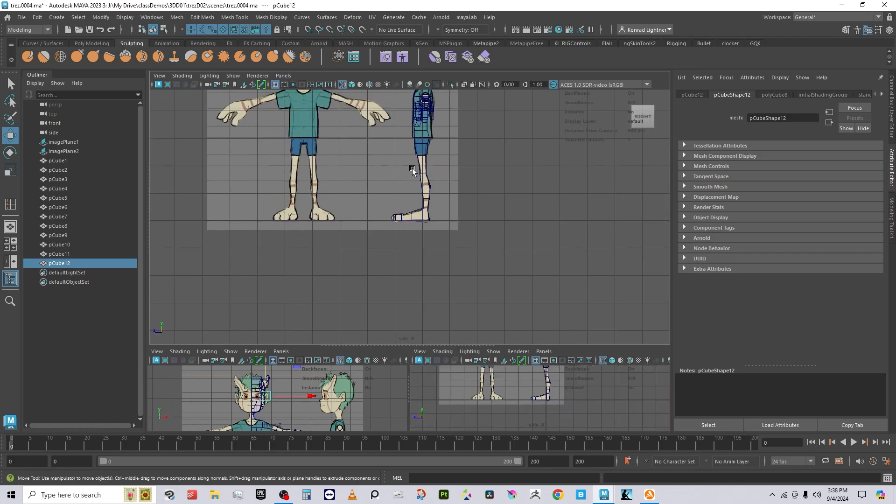
pyautogui.scroll(10, 415, 218)
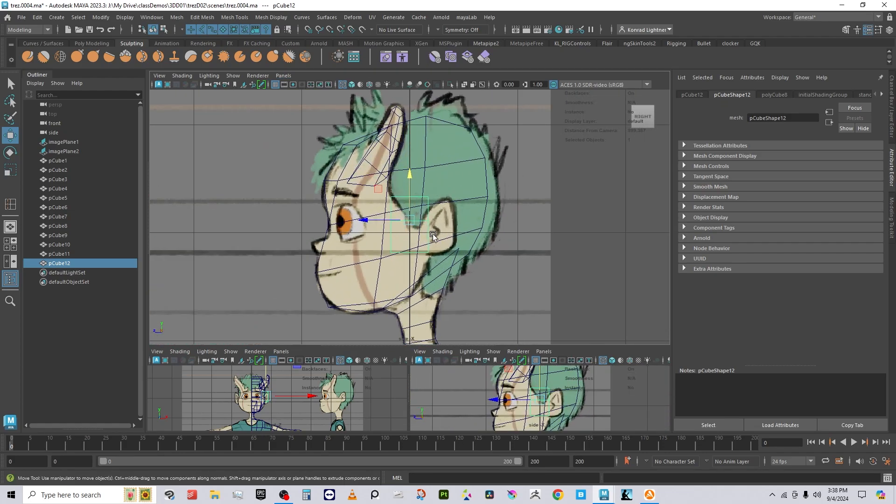
pyautogui.scroll(2, 422, 213)
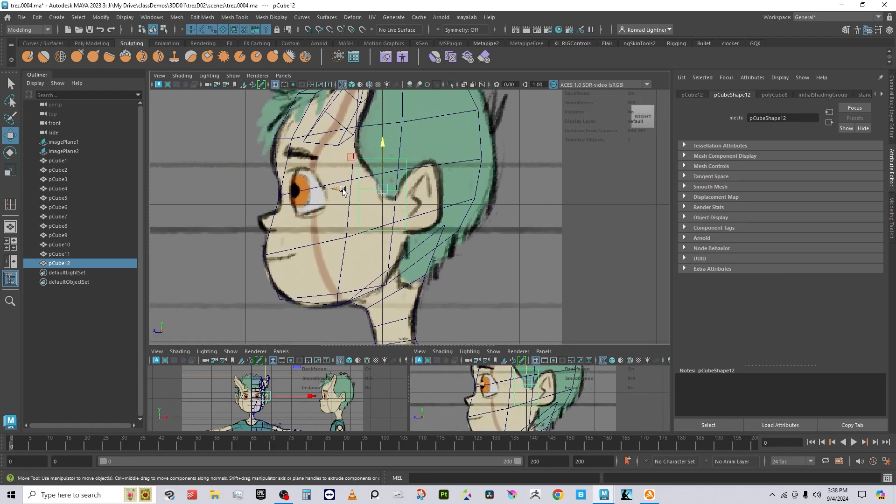
# Step: Slide pCube12 along Z over the side-view ear and lower its top vertices
pyautogui.moveTo(343, 192); pyautogui.dragTo(376, 193)
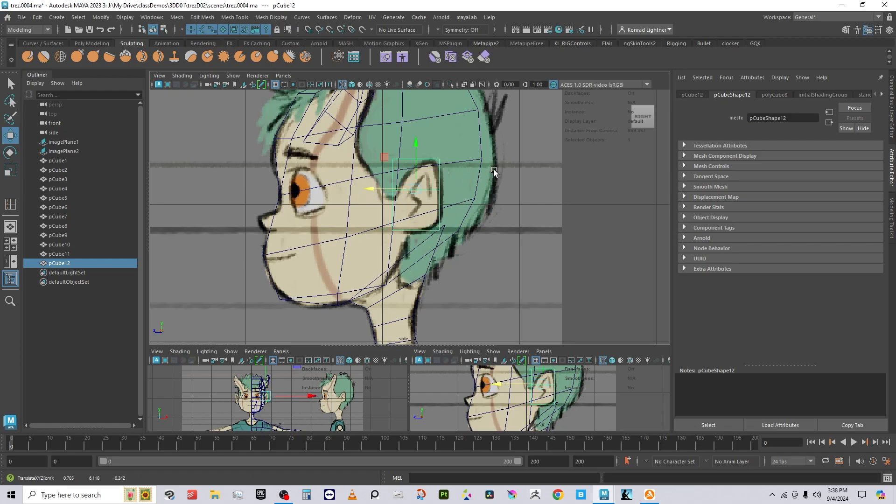
pyautogui.moveTo(435, 159); pyautogui.dragTo(412, 154, button='right')
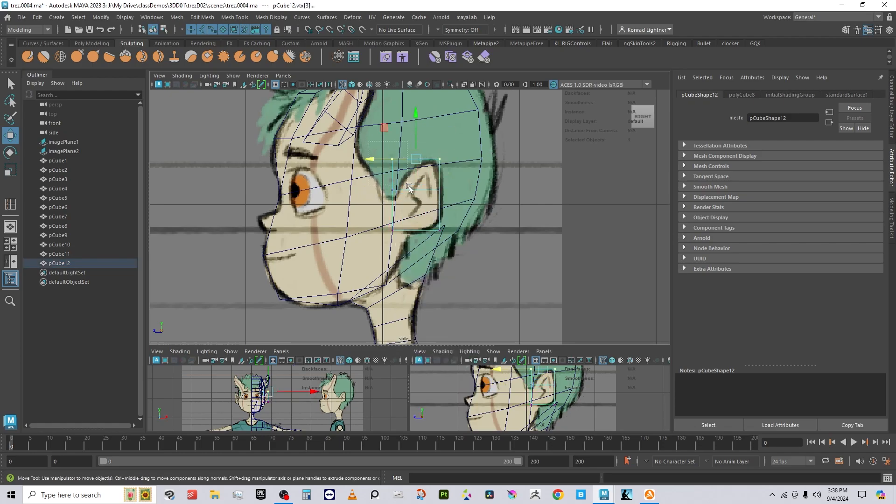
pyautogui.moveTo(409, 186); pyautogui.dragTo(409, 186)
pyautogui.moveTo(392, 118); pyautogui.dragTo(399, 211)
pyautogui.hotkey('ctrl', 'z')
pyautogui.click(393, 141)
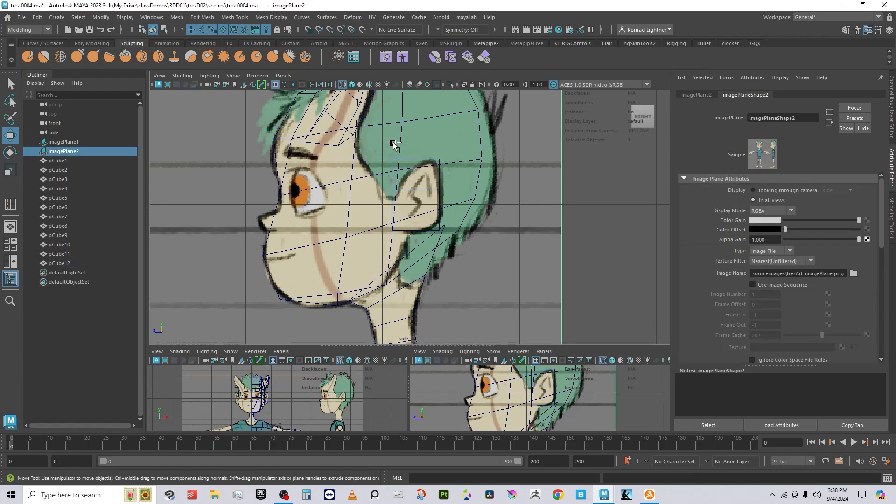
pyautogui.hotkey('ctrl', 'z')
pyautogui.moveTo(392, 130); pyautogui.dragTo(394, 148)
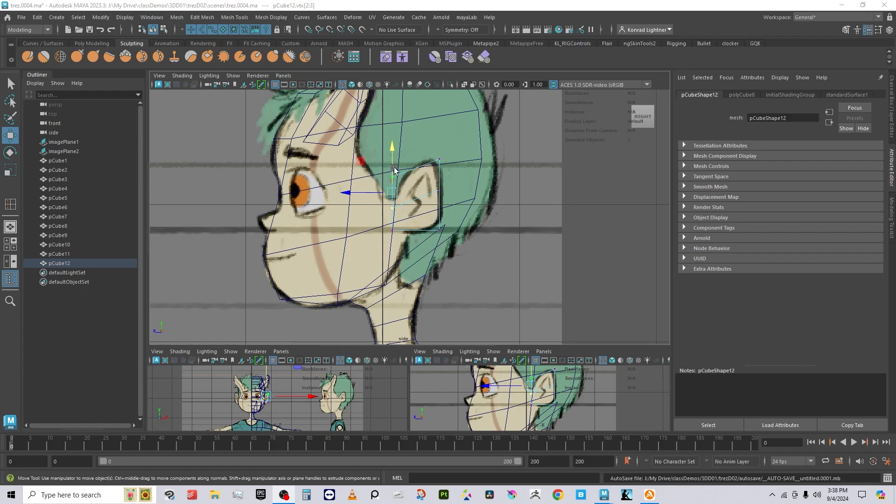
# Step: Return pCube12 to object mode and preview an edge loop across it
pyautogui.moveTo(418, 166); pyautogui.dragTo(469, 135, button='right')
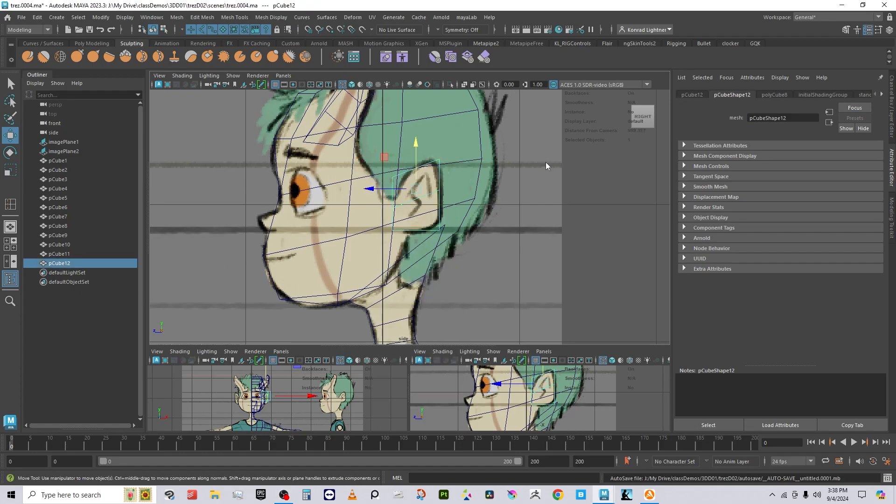
pyautogui.keyDown('shift'); pyautogui.moveTo(546, 162); pyautogui.dragTo(508, 171, button='right'); pyautogui.keyUp('shift')
pyautogui.click(416, 167)
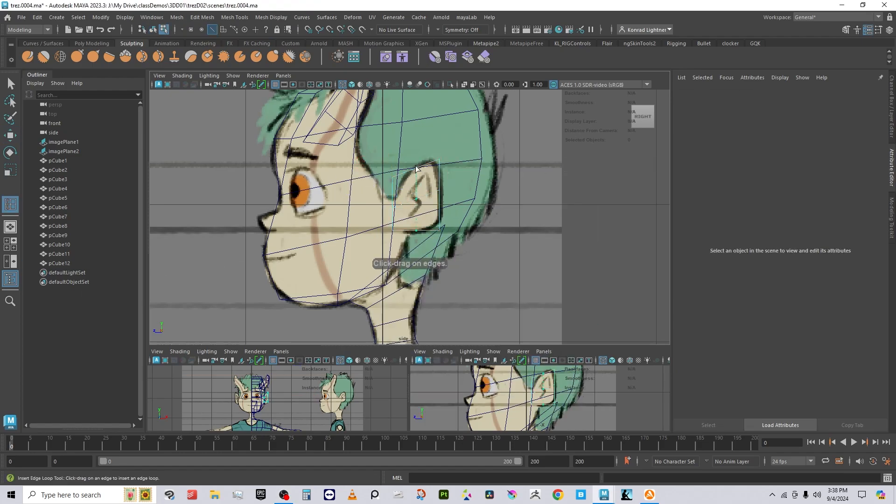
# Step: Insert two edge loops across the ear block pCube12
pyautogui.moveTo(412, 172); pyautogui.dragTo(415, 173)
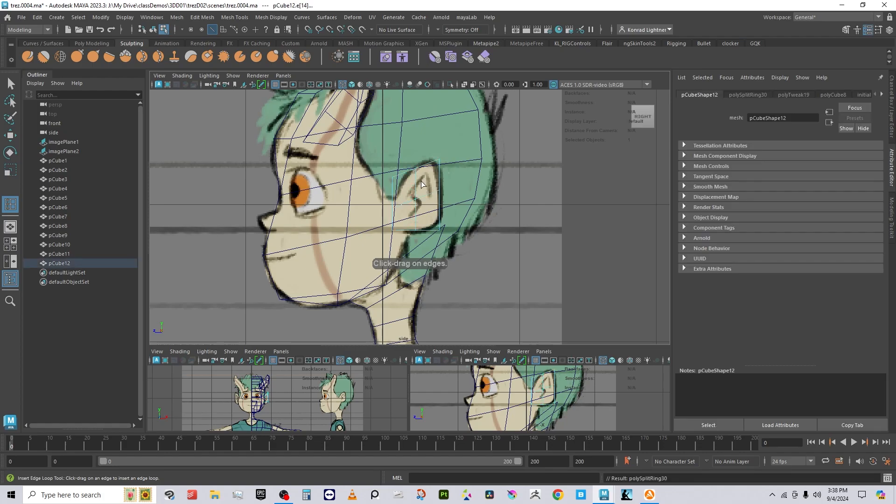
pyautogui.click(440, 213)
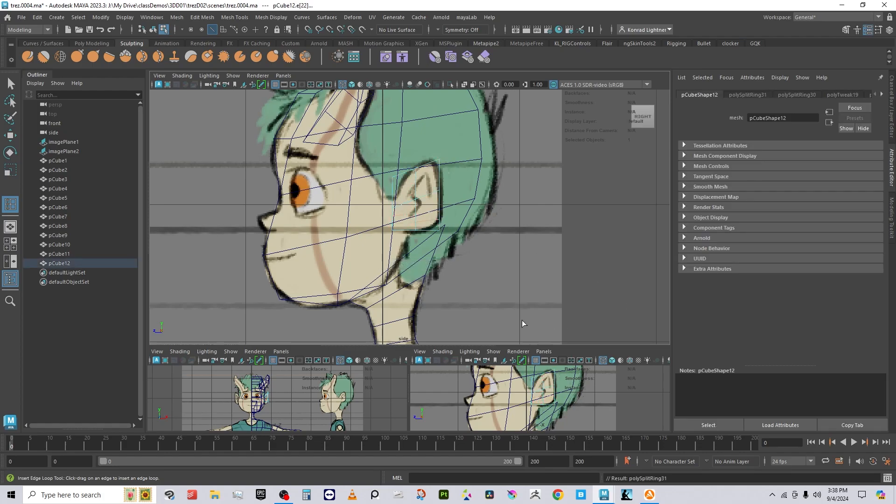
pyautogui.press('w')
# Step: Move pCube12's vertex columns and top vertex to follow the ear's front edge and temple hairline
pyautogui.moveTo(438, 213); pyautogui.dragTo(395, 205, button='right')
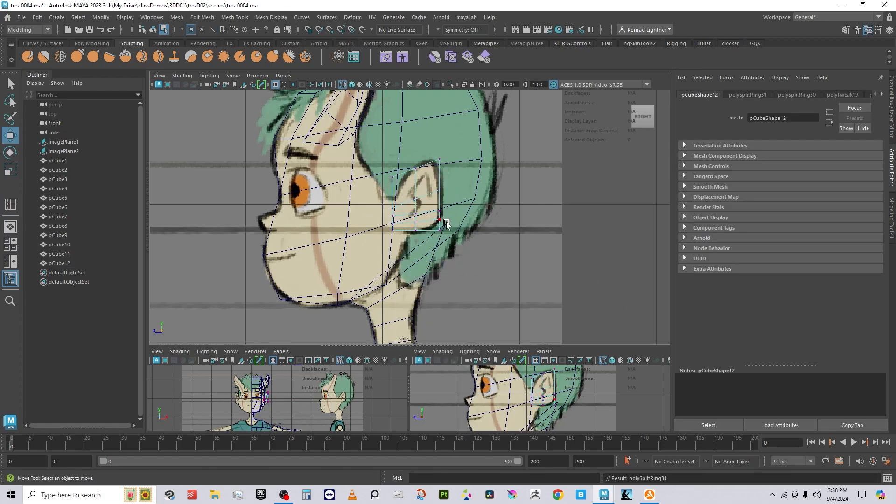
pyautogui.moveTo(433, 209); pyautogui.dragTo(435, 172)
pyautogui.moveTo(407, 145); pyautogui.dragTo(397, 257)
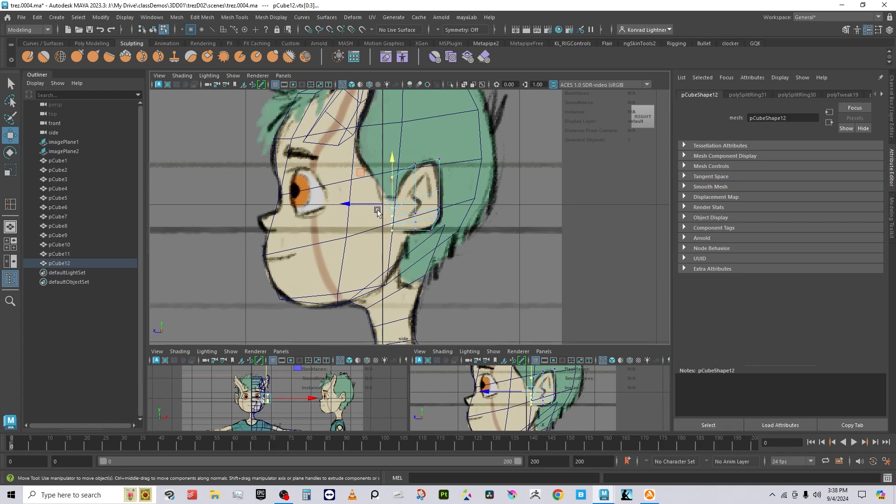
pyautogui.moveTo(377, 204); pyautogui.dragTo(381, 205)
pyautogui.moveTo(370, 148); pyautogui.dragTo(398, 185)
pyautogui.moveTo(397, 128); pyautogui.dragTo(396, 138)
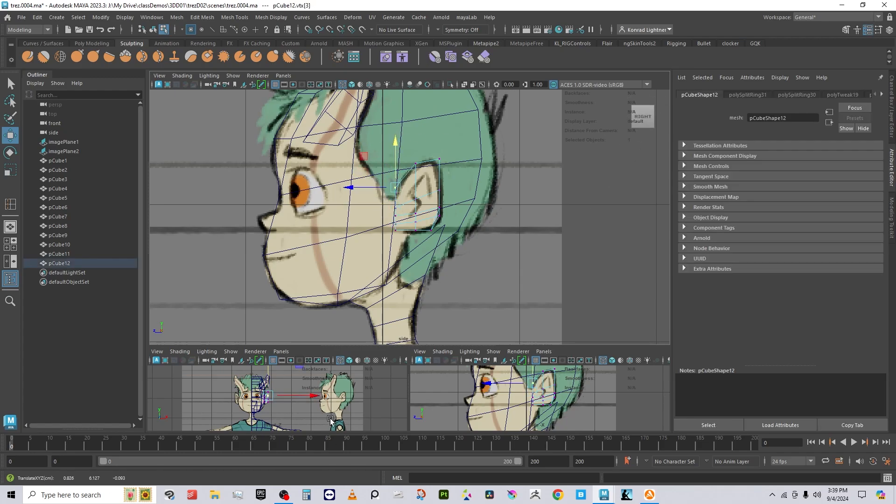
# Step: Switch the main view to the perspective camera framed on the ear block cage
pyautogui.click(287, 75)
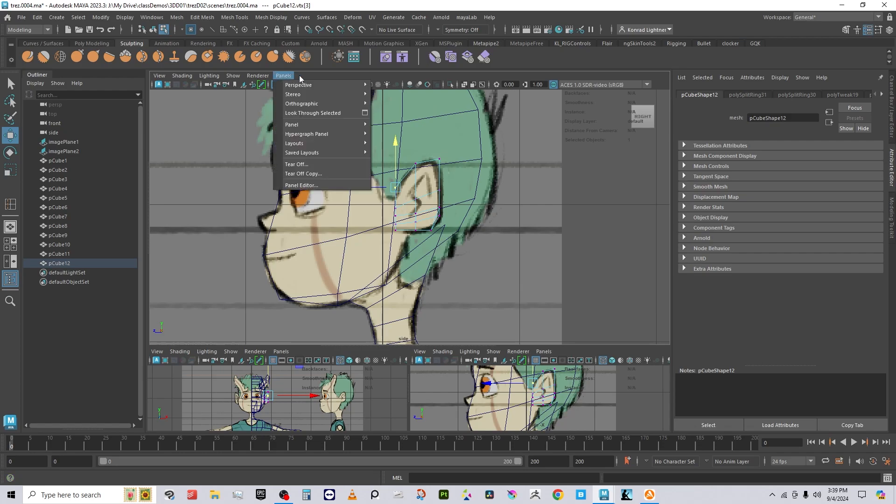
pyautogui.moveTo(342, 85)
pyautogui.click(402, 86)
pyautogui.press('f')
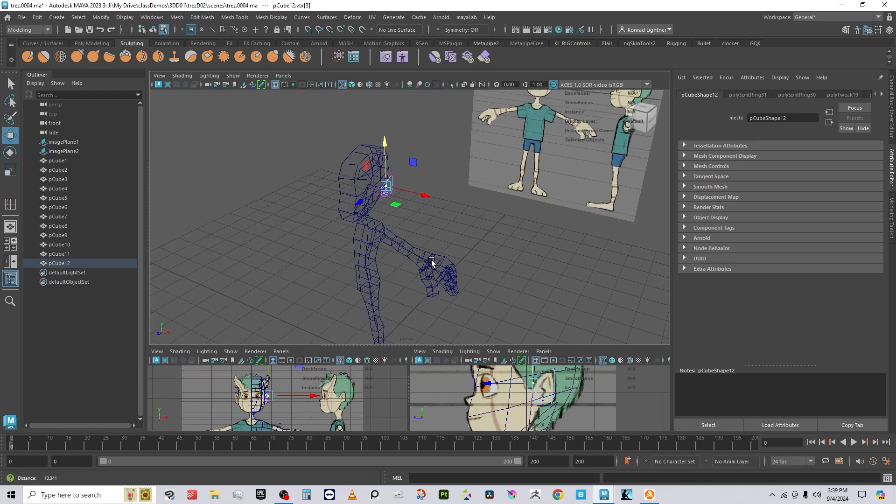
pyautogui.keyDown('alt'); pyautogui.moveTo(470, 250); pyautogui.dragTo(413, 192); pyautogui.keyUp('alt')
# Step: Move pCube12's lower vertices down-left, shift others along X, and raise one vertex
pyautogui.keyDown('alt'); pyautogui.moveTo(502, 267); pyautogui.dragTo(416, 282); pyautogui.keyUp('alt')
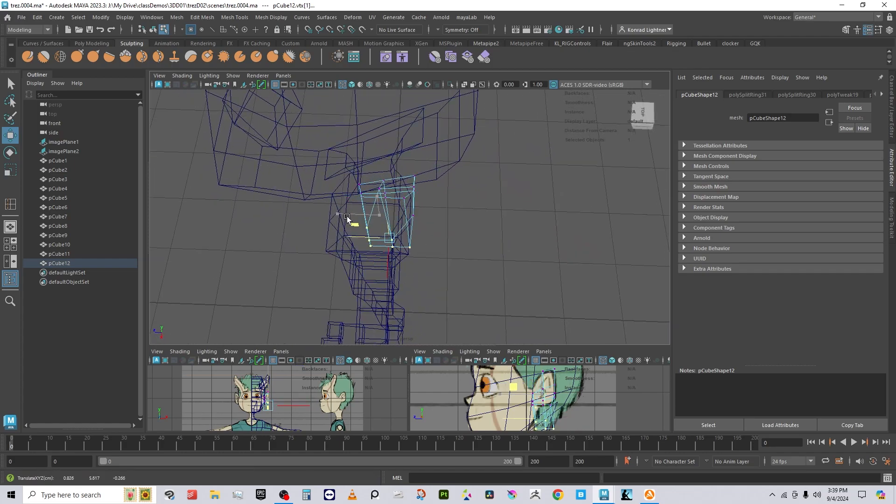
pyautogui.keyDown('alt'); pyautogui.moveTo(354, 222); pyautogui.dragTo(376, 219); pyautogui.keyUp('alt')
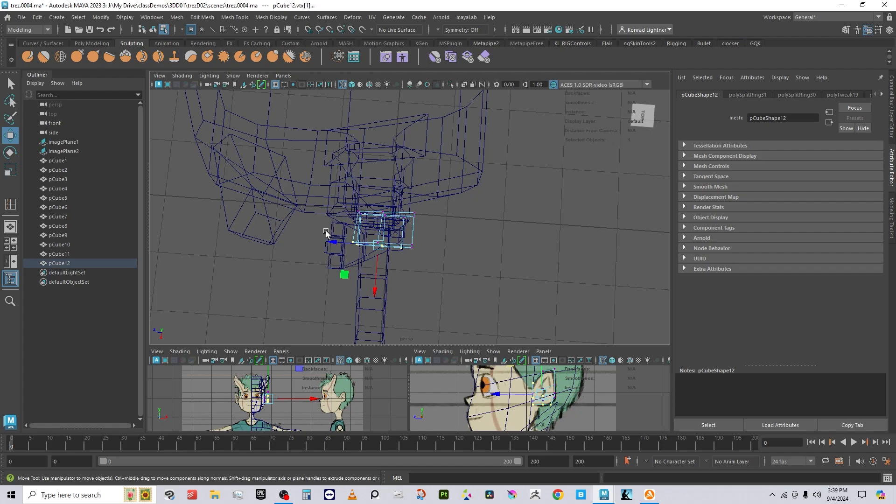
pyautogui.moveTo(364, 273)
pyautogui.mouseDown()
pyautogui.moveTo(354, 282)
pyautogui.moveTo(356, 275)
pyautogui.mouseUp()
pyautogui.moveTo(339, 195); pyautogui.dragTo(354, 264)
pyautogui.moveTo(374, 198); pyautogui.dragTo(367, 234)
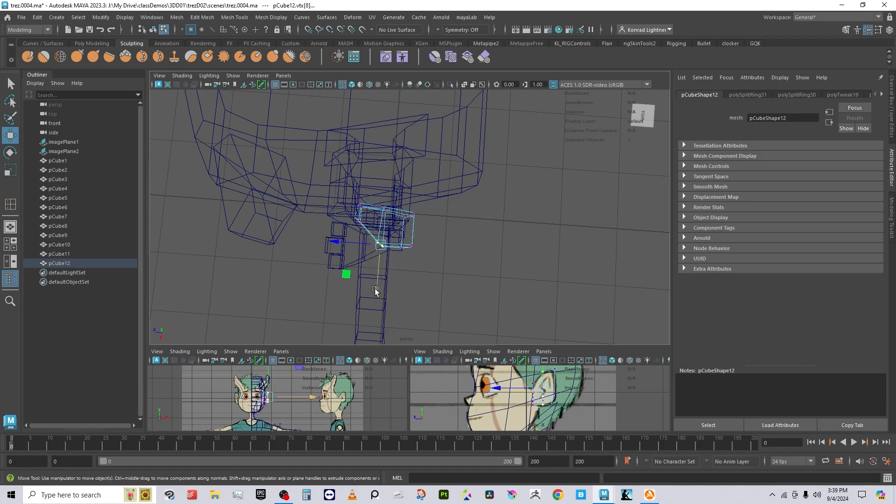
pyautogui.moveTo(376, 289)
pyautogui.mouseDown()
pyautogui.moveTo(378, 279)
pyautogui.moveTo(442, 252)
pyautogui.mouseUp()
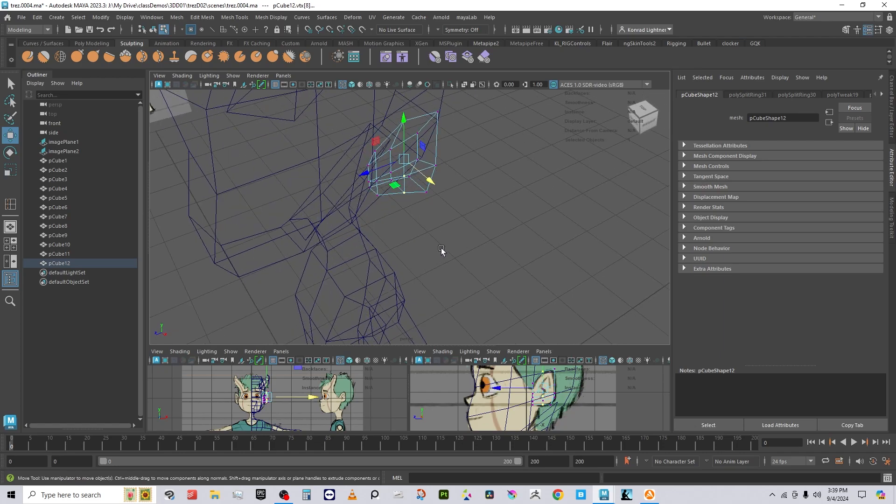
# Step: Turn on shaded display, return pCube12 to object mode, and view the character from the front
pyautogui.press('5')
pyautogui.moveTo(424, 222)
pyautogui.keyDown('alt'); pyautogui.mouseDown()
pyautogui.moveTo(459, 186)
pyautogui.moveTo(280, 180)
pyautogui.moveTo(266, 188)
pyautogui.moveTo(364, 200)
pyautogui.moveTo(374, 193)
pyautogui.mouseUp(); pyautogui.keyUp('alt')
pyautogui.moveTo(416, 126); pyautogui.dragTo(464, 112, button='right')
pyautogui.click(518, 207)
pyautogui.keyDown('alt'); pyautogui.moveTo(364, 269); pyautogui.dragTo(390, 184); pyautogui.keyUp('alt')
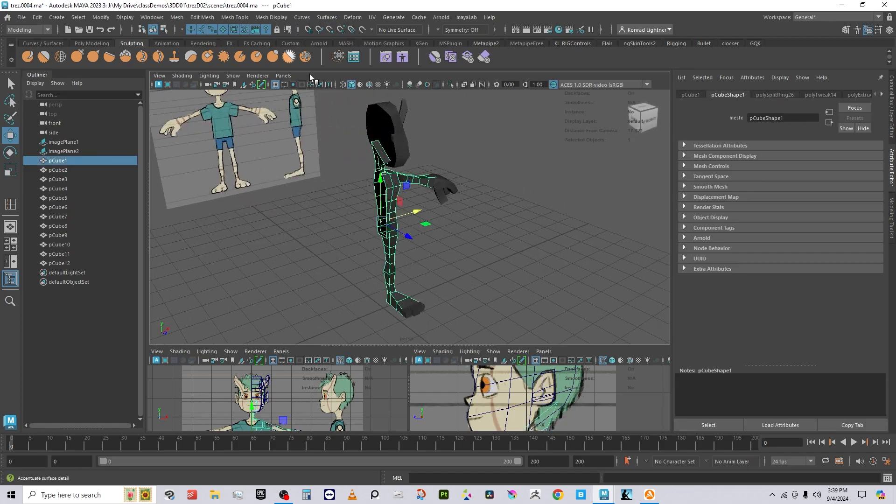
# Step: Mirror the body pCube1 across the X axis and inspect it from several angles
pyautogui.click(177, 17)
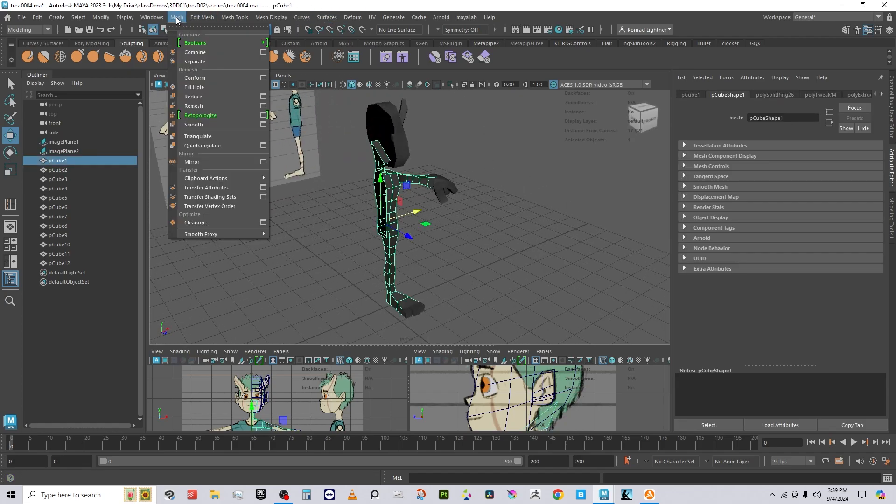
pyautogui.click(230, 161)
pyautogui.keyDown('alt'); pyautogui.moveTo(387, 240); pyautogui.dragTo(286, 163); pyautogui.keyUp('alt')
pyautogui.keyDown('alt'); pyautogui.moveTo(286, 164); pyautogui.dragTo(463, 234, button='right'); pyautogui.keyUp('alt')
pyautogui.keyDown('alt'); pyautogui.moveTo(464, 233); pyautogui.dragTo(429, 220); pyautogui.keyUp('alt')
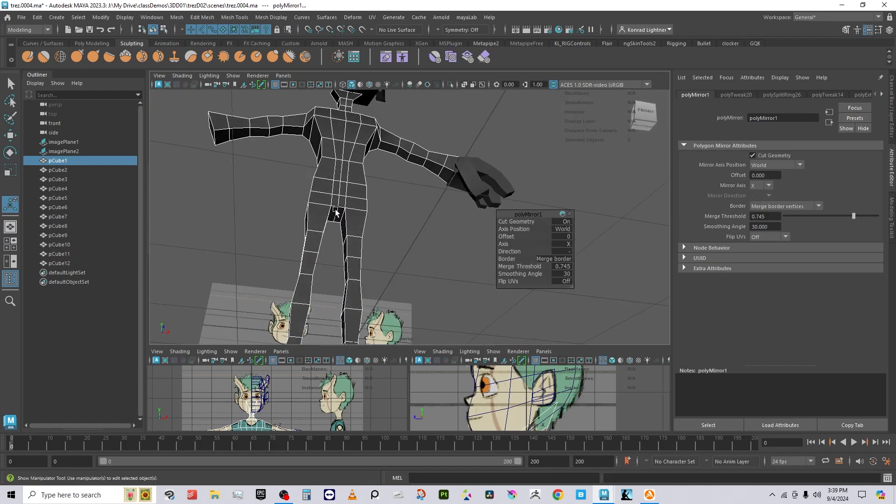
pyautogui.keyDown('alt'); pyautogui.moveTo(346, 96); pyautogui.dragTo(376, 161); pyautogui.keyUp('alt')
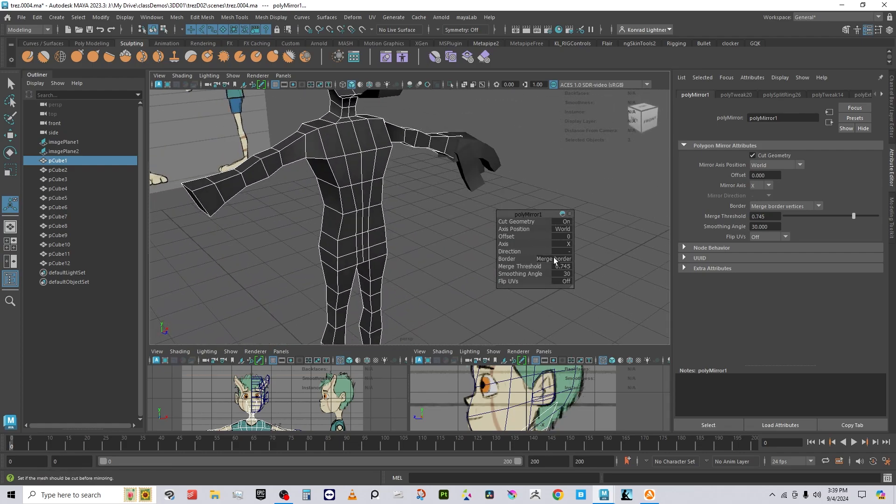
# Step: Set the body mirror's Merge Threshold to 0.01 and check the merged seam
pyautogui.click(564, 267)
pyautogui.write('.01')
pyautogui.keyDown('alt'); pyautogui.moveTo(383, 146); pyautogui.dragTo(376, 210, button='middle'); pyautogui.keyUp('alt')
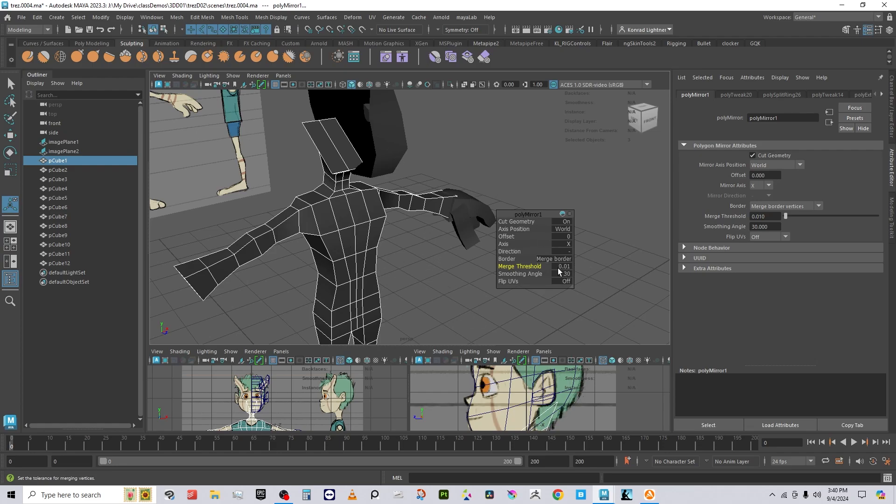
pyautogui.click(494, 303)
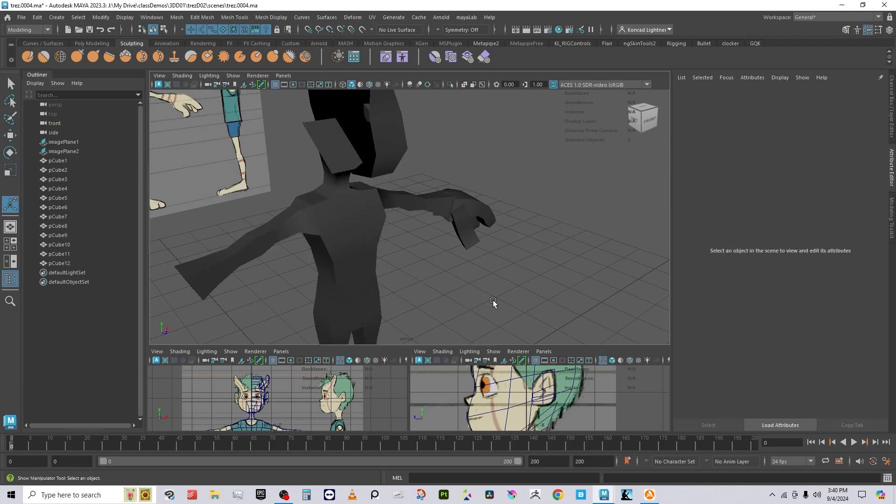
pyautogui.click(376, 226)
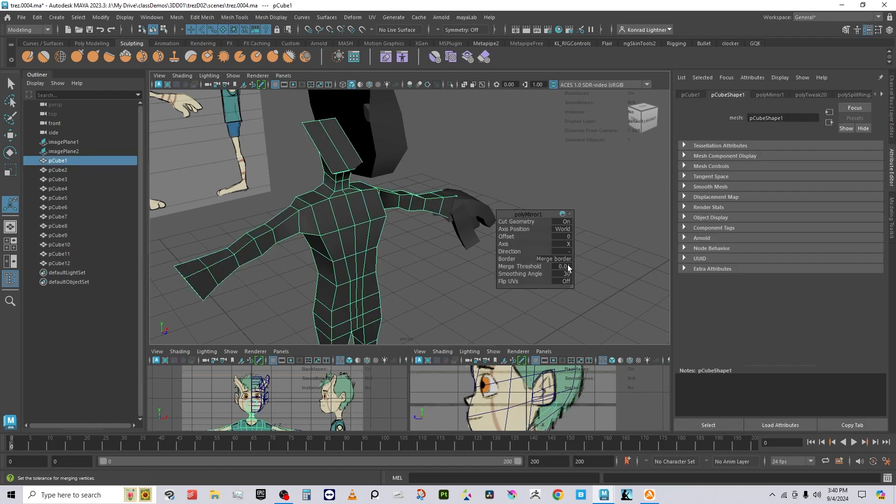
# Step: Select the head pCube2 and repeat the mirror on it with G
pyautogui.moveTo(428, 202); pyautogui.dragTo(499, 132, button='right')
pyautogui.click(497, 132)
pyautogui.click(358, 113)
pyautogui.keyDown('alt'); pyautogui.moveTo(526, 226); pyautogui.dragTo(471, 203, button='right'); pyautogui.keyUp('alt')
pyautogui.keyDown('alt'); pyautogui.moveTo(471, 204); pyautogui.dragTo(462, 250); pyautogui.keyUp('alt')
pyautogui.press('g')
pyautogui.click(400, 139)
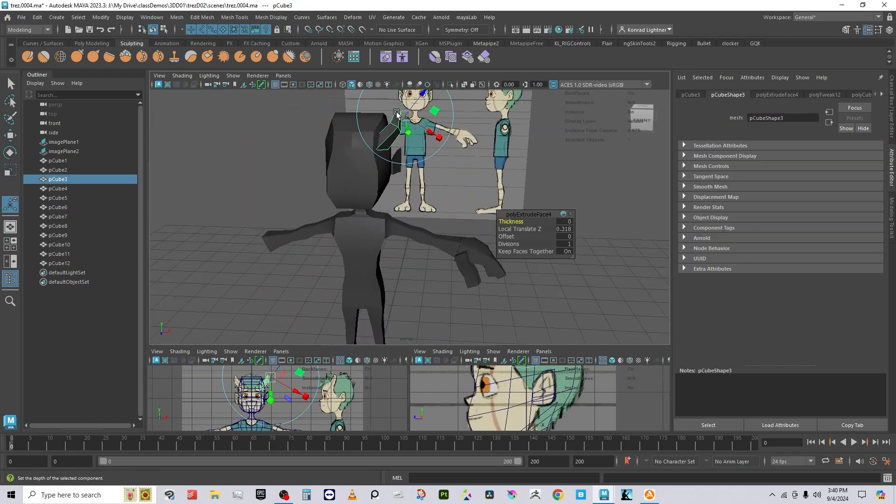
# Step: Mirror the horn pCube3, then combine hand pieces pCube7–pCube11 into mesh pCube13
pyautogui.press('g')
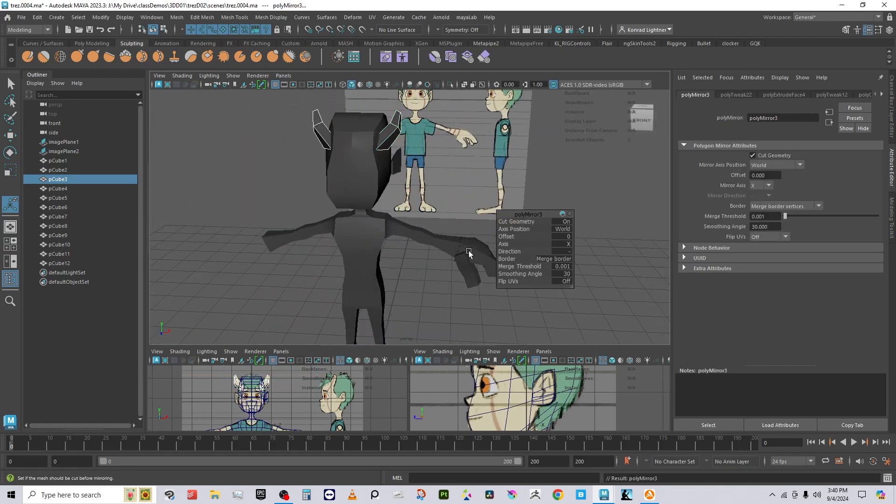
pyautogui.click(470, 263)
pyautogui.keyDown('alt'); pyautogui.moveTo(515, 304); pyautogui.dragTo(395, 238); pyautogui.keyUp('alt')
pyautogui.press('g')
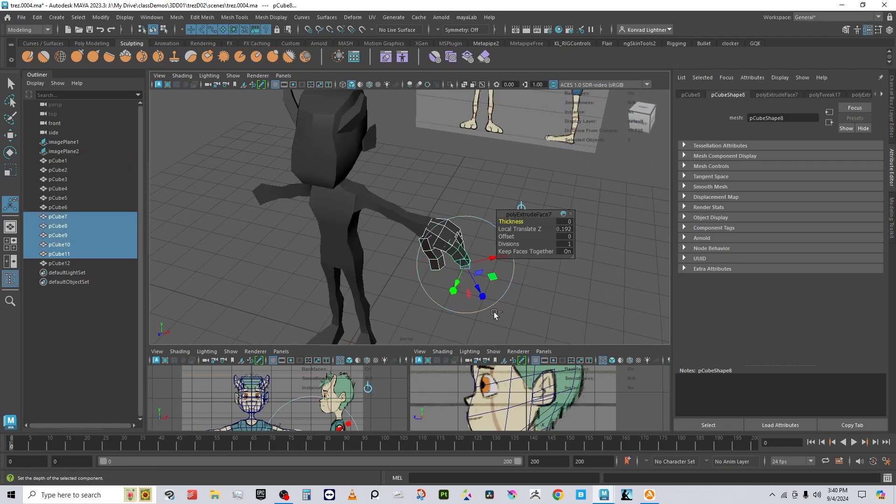
pyautogui.keyDown('shift'); pyautogui.rightClick(413, 165); pyautogui.keyUp('shift')
pyautogui.click(177, 17)
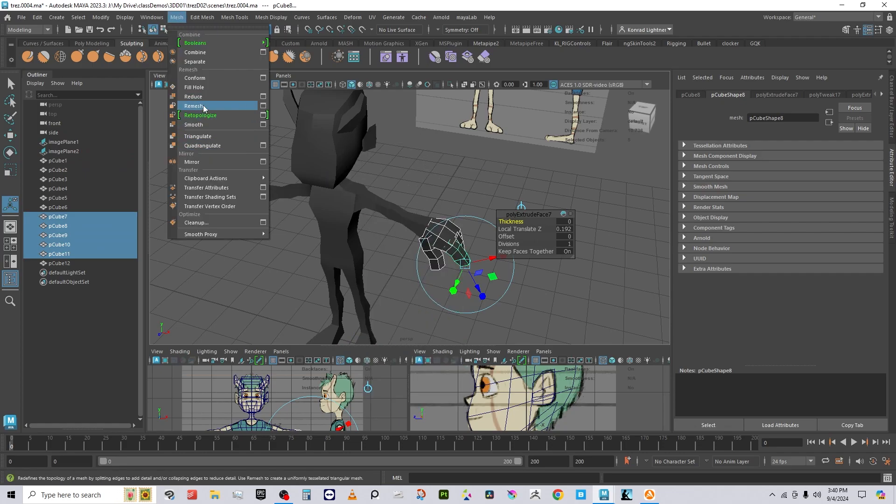
pyautogui.click(196, 52)
# Step: Mirror the combined hand pCube13 across X with a 0.001 merge threshold
pyautogui.keyDown('alt'); pyautogui.moveTo(388, 272); pyautogui.dragTo(393, 243, button='middle'); pyautogui.keyUp('alt')
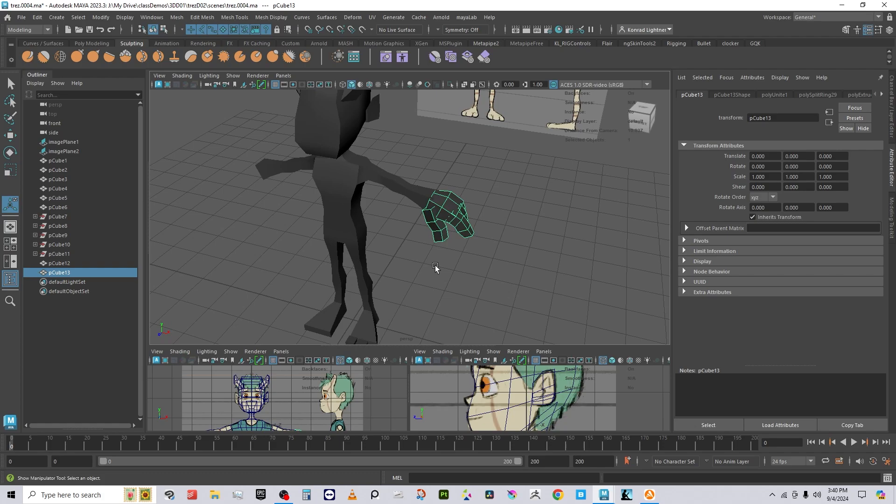
pyautogui.click(177, 17)
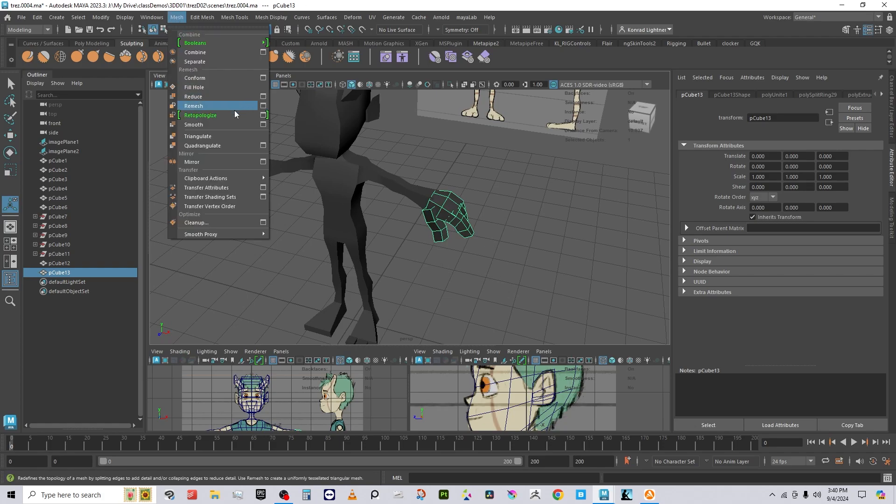
pyautogui.click(222, 165)
pyautogui.keyDown('alt'); pyautogui.moveTo(451, 306); pyautogui.dragTo(435, 255, button='middle'); pyautogui.keyUp('alt')
pyautogui.click(410, 293)
# Step: Select the leg pCube1 together with toe cubes pCube4, pCube5 and pCube6
pyautogui.keyDown('alt'); pyautogui.moveTo(383, 283); pyautogui.dragTo(422, 308); pyautogui.keyUp('alt')
pyautogui.moveTo(426, 304)
pyautogui.mouseDown()
pyautogui.moveTo(324, 262)
pyautogui.moveTo(420, 296)
pyautogui.mouseUp()
pyautogui.click(404, 293)
pyautogui.keyDown('alt'); pyautogui.moveTo(485, 319); pyautogui.dragTo(420, 280); pyautogui.keyUp('alt')
pyautogui.keyDown('alt'); pyautogui.moveTo(420, 280); pyautogui.dragTo(339, 149, button='middle'); pyautogui.keyUp('alt')
pyautogui.keyDown('alt'); pyautogui.moveTo(338, 149); pyautogui.dragTo(414, 260); pyautogui.keyUp('alt')
pyautogui.click(411, 258)
pyautogui.moveTo(353, 205); pyautogui.dragTo(425, 260)
pyautogui.click(469, 279)
pyautogui.click(389, 228)
pyautogui.keyDown('shift'); pyautogui.click(372, 216); pyautogui.keyUp('shift')
pyautogui.keyDown('shift'); pyautogui.click(360, 201); pyautogui.keyUp('shift')
pyautogui.keyDown('shift'); pyautogui.click(436, 198); pyautogui.keyUp('shift')
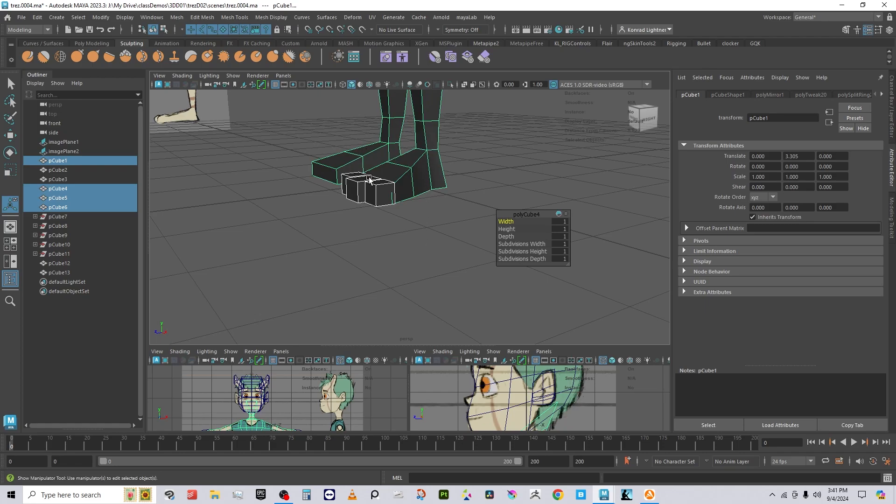
# Step: Select the foot's faces and extract them as a separate piece
pyautogui.keyDown('alt'); pyautogui.moveTo(401, 182); pyautogui.dragTo(429, 186); pyautogui.keyUp('alt')
pyautogui.moveTo(429, 186); pyautogui.dragTo(429, 210, button='right')
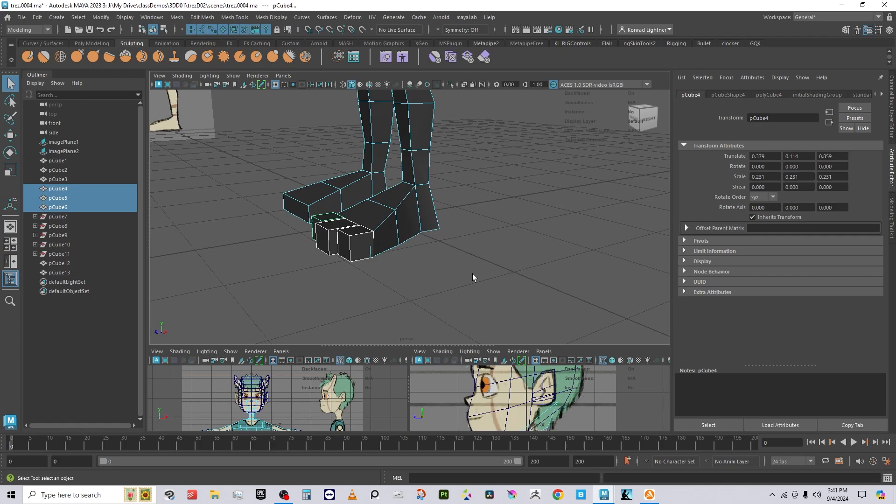
pyautogui.click(473, 274)
pyautogui.moveTo(523, 284); pyautogui.dragTo(446, 190)
pyautogui.keyDown('shift'); pyautogui.moveTo(462, 144); pyautogui.dragTo(474, 305, button='right'); pyautogui.keyUp('shift')
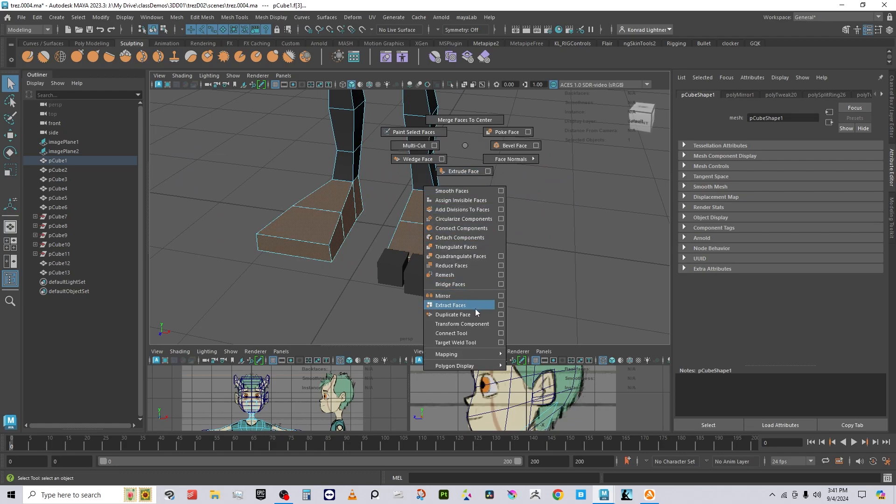
pyautogui.keyDown('shift'); pyautogui.moveTo(475, 309); pyautogui.dragTo(475, 309, button='right'); pyautogui.keyUp('shift')
# Step: Select toe cube pCube4 and mirror it onto the other foot
pyautogui.click(493, 152)
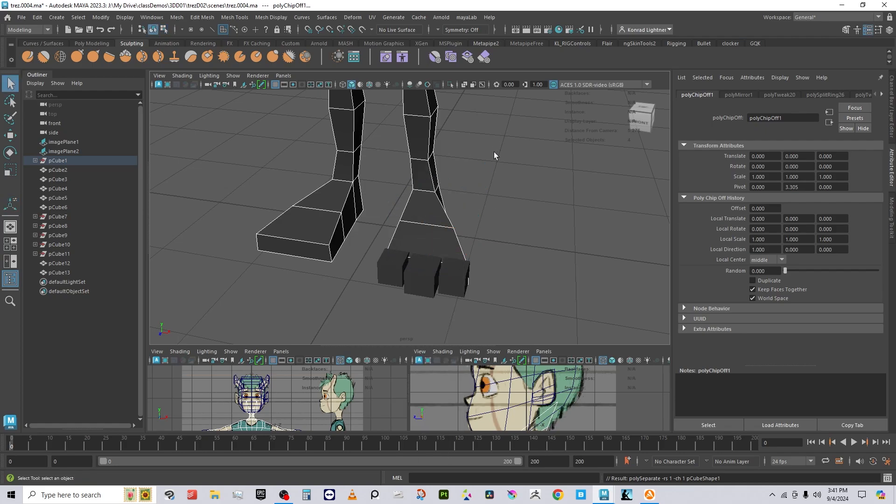
pyautogui.click(431, 230)
pyautogui.click(500, 269)
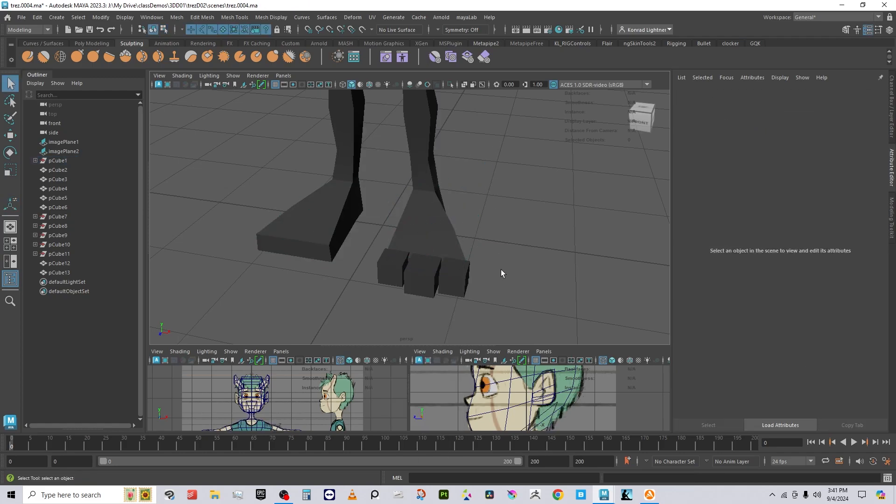
pyautogui.moveTo(385, 217); pyautogui.dragTo(483, 301)
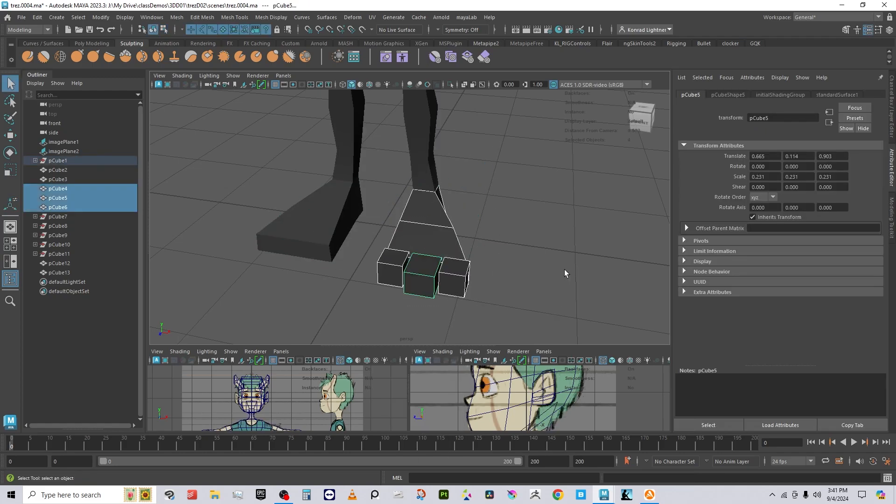
pyautogui.keyDown('shift'); pyautogui.click(317, 257); pyautogui.keyUp('shift')
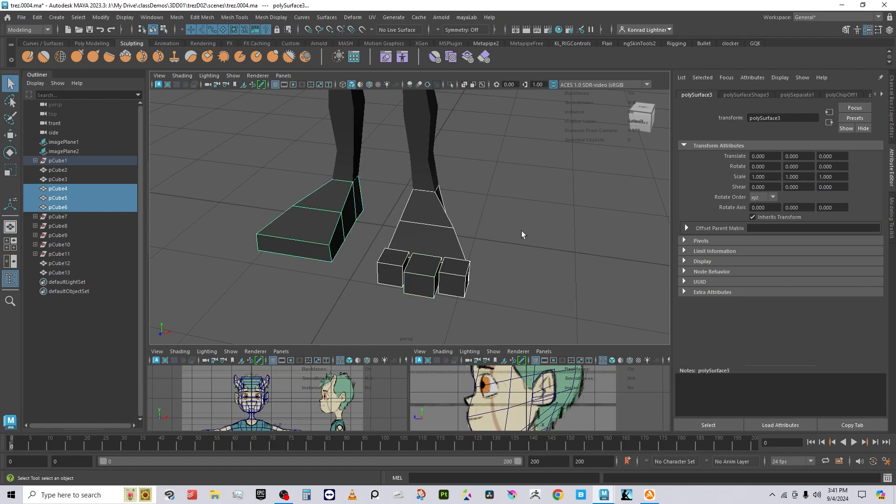
pyautogui.click(500, 275)
pyautogui.keyDown('alt'); pyautogui.moveTo(405, 299); pyautogui.dragTo(520, 298); pyautogui.keyUp('alt')
pyautogui.click(430, 280)
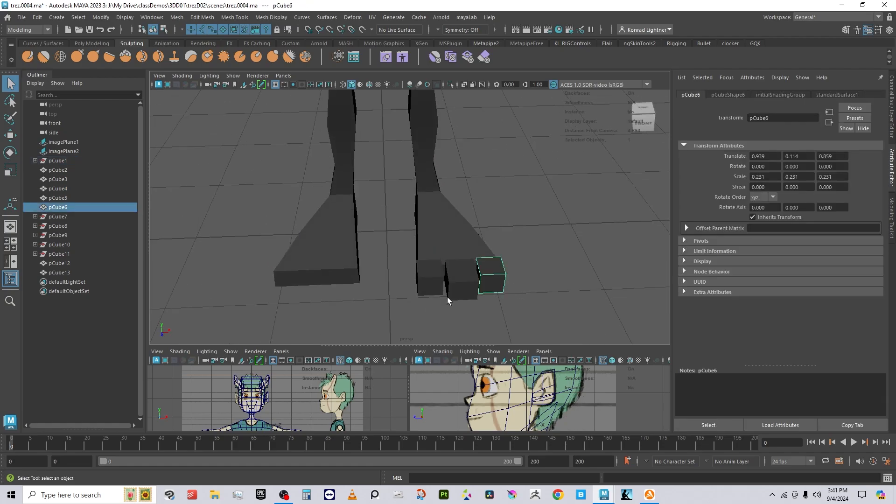
pyautogui.click(176, 17)
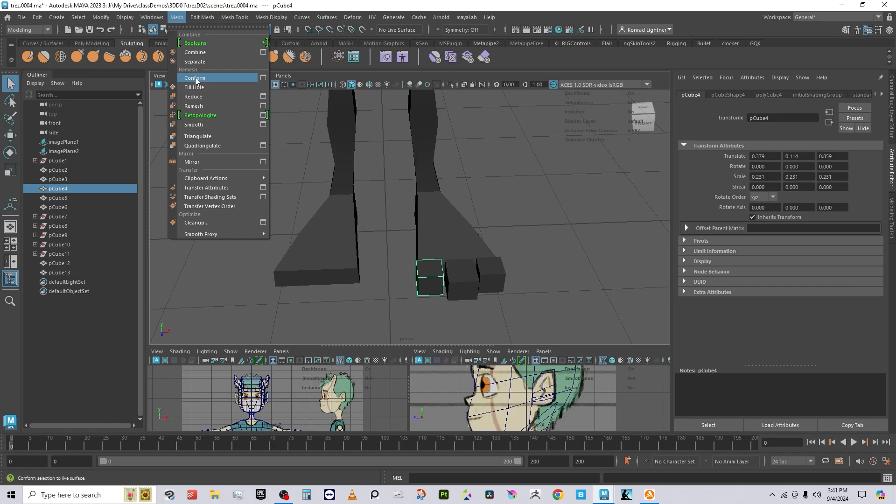
pyautogui.click(342, 2)
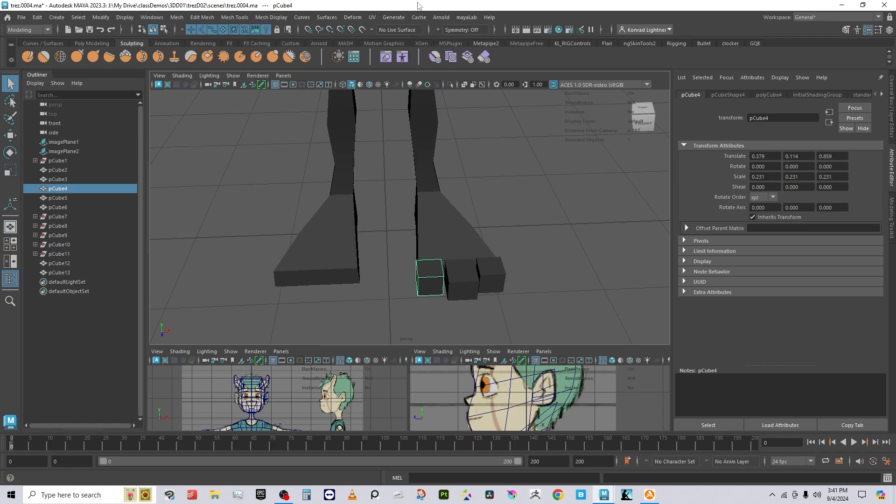
pyautogui.click(177, 17)
pyautogui.click(205, 160)
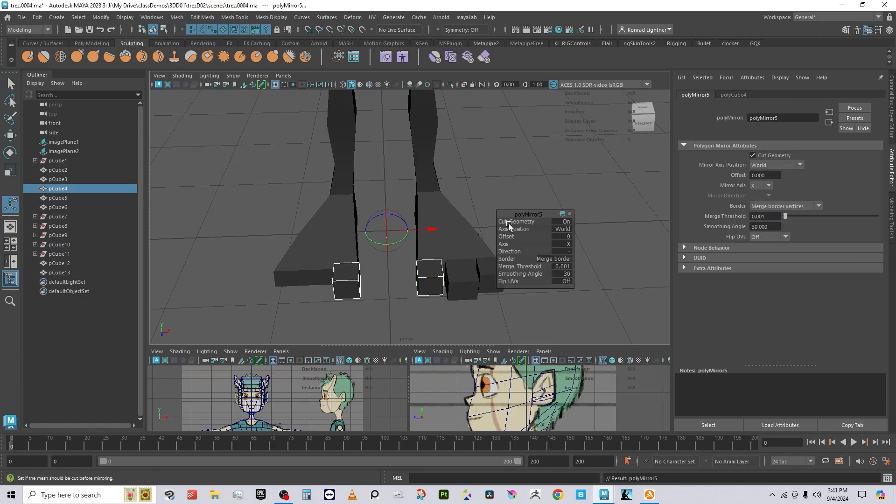
# Step: Repeat the mirror on toe cubes pCube5 and pCube6
pyautogui.click(524, 325)
pyautogui.click(470, 288)
pyautogui.press('g')
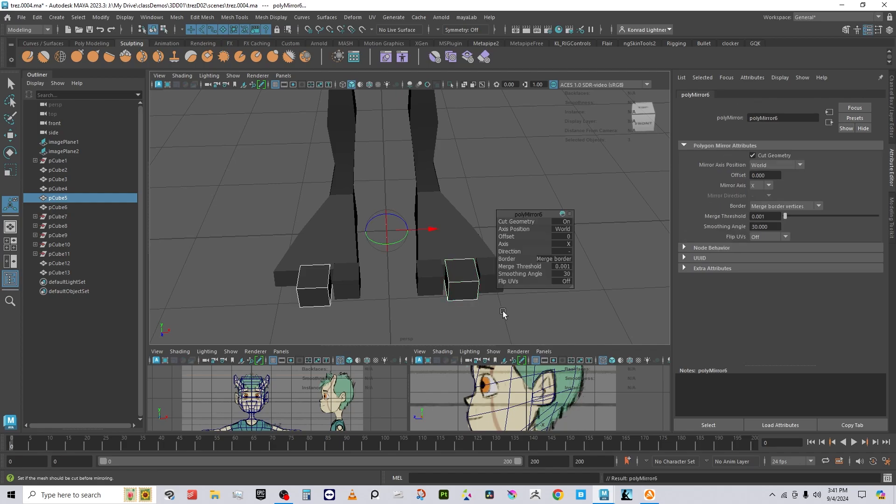
pyautogui.click(486, 280)
pyautogui.press('g')
# Step: Combine both feet and all toe pieces into one mesh, pCube14
pyautogui.click(557, 256)
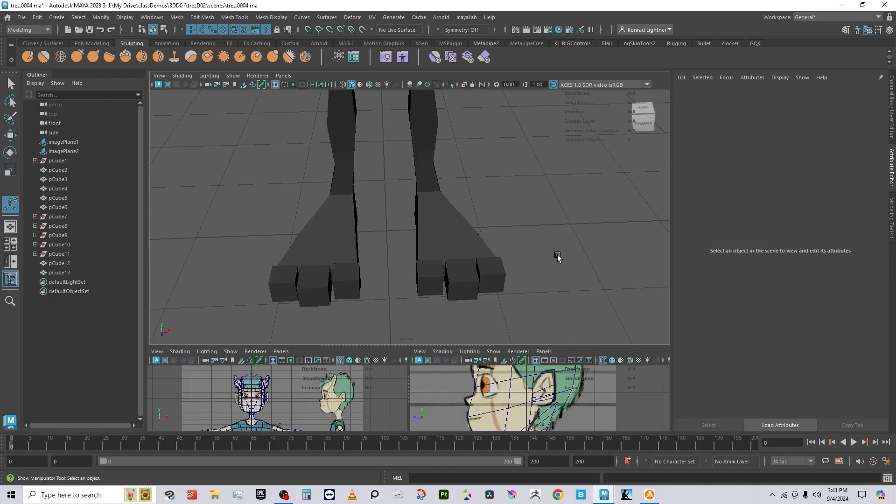
pyautogui.click(428, 210)
pyautogui.moveTo(577, 316); pyautogui.dragTo(234, 226)
pyautogui.keyDown('shift'); pyautogui.rightClick(485, 151); pyautogui.keyUp('shift')
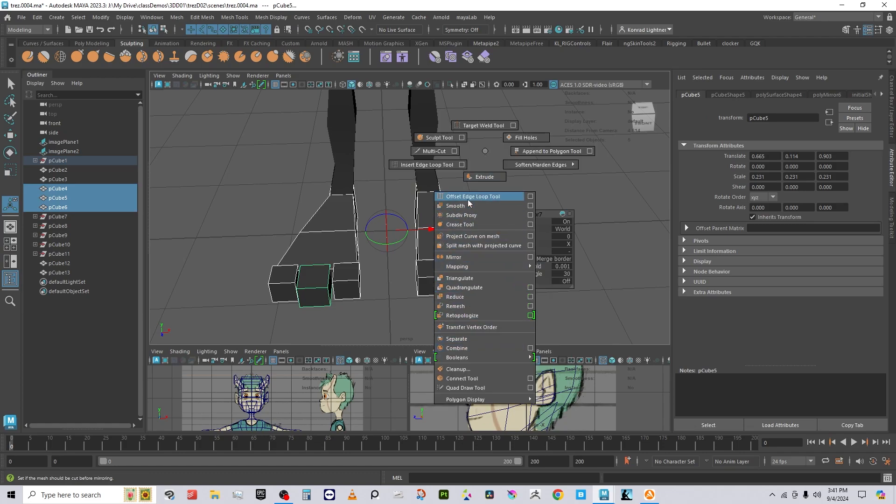
pyautogui.click(480, 349)
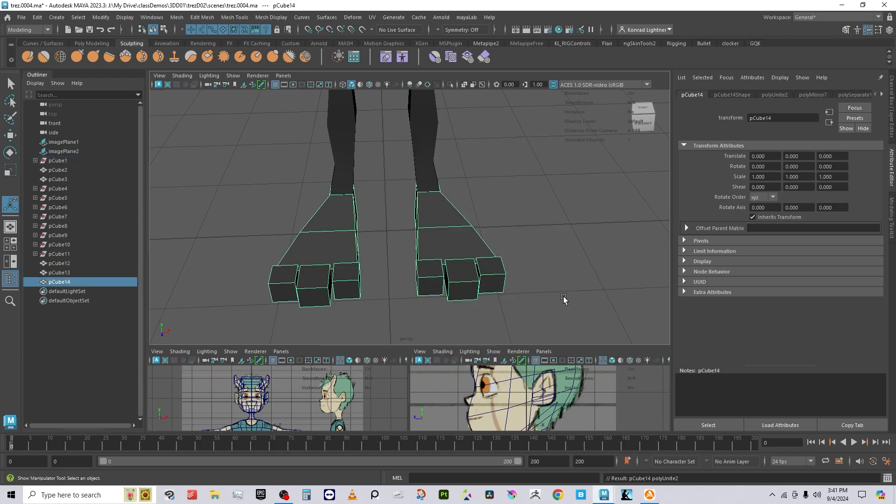
pyautogui.click(561, 300)
pyautogui.keyDown('alt'); pyautogui.moveTo(562, 300); pyautogui.dragTo(385, 180); pyautogui.keyUp('alt')
pyautogui.click(387, 199)
pyautogui.keyDown('alt'); pyautogui.moveTo(385, 180); pyautogui.dragTo(376, 291, button='middle'); pyautogui.keyUp('alt')
pyautogui.click(411, 206)
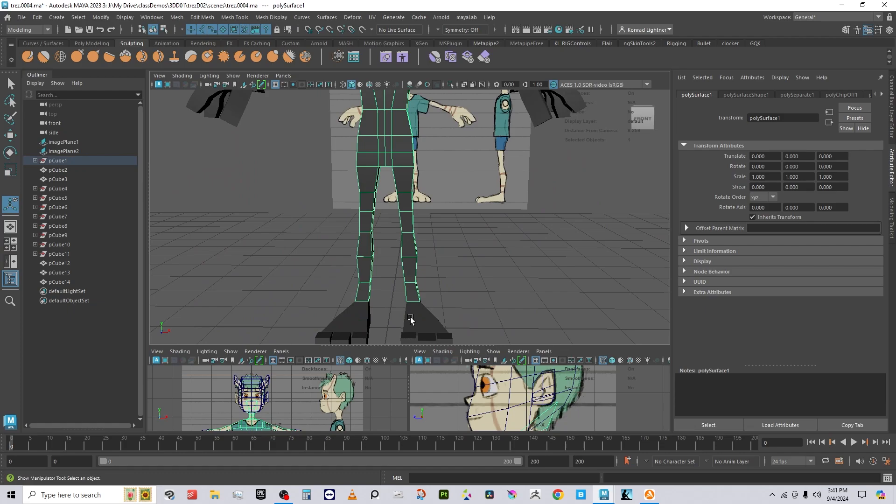
pyautogui.click(410, 319)
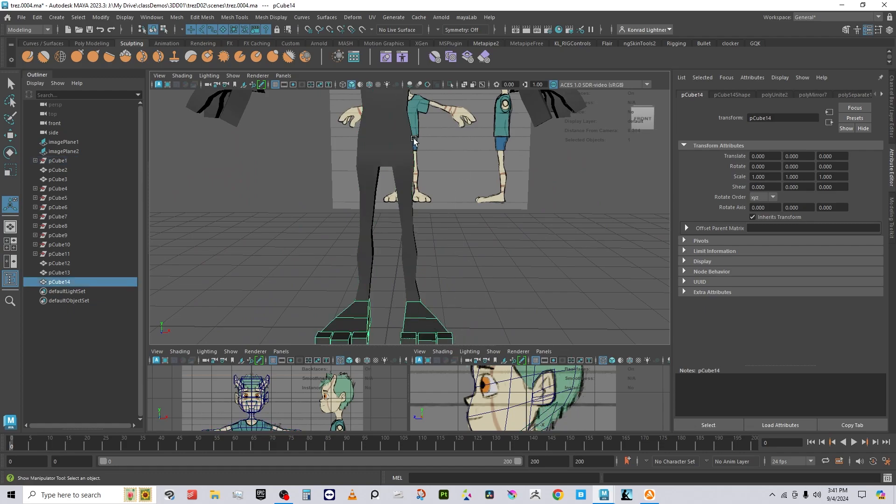
pyautogui.hotkey('ctrl', 'z')
pyautogui.keyDown('alt'); pyautogui.moveTo(466, 163); pyautogui.dragTo(474, 268, button='middle'); pyautogui.keyUp('alt')
pyautogui.keyDown('alt'); pyautogui.moveTo(474, 268); pyautogui.dragTo(445, 265); pyautogui.keyUp('alt')
pyautogui.keyDown('alt'); pyautogui.moveTo(446, 265); pyautogui.dragTo(444, 198, button='middle'); pyautogui.keyUp('alt')
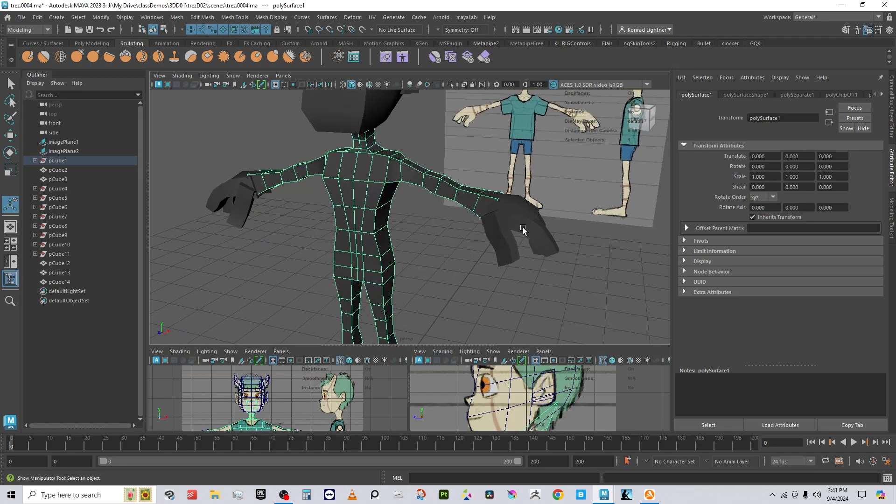
pyautogui.click(521, 225)
pyautogui.click(425, 266)
pyautogui.click(515, 228)
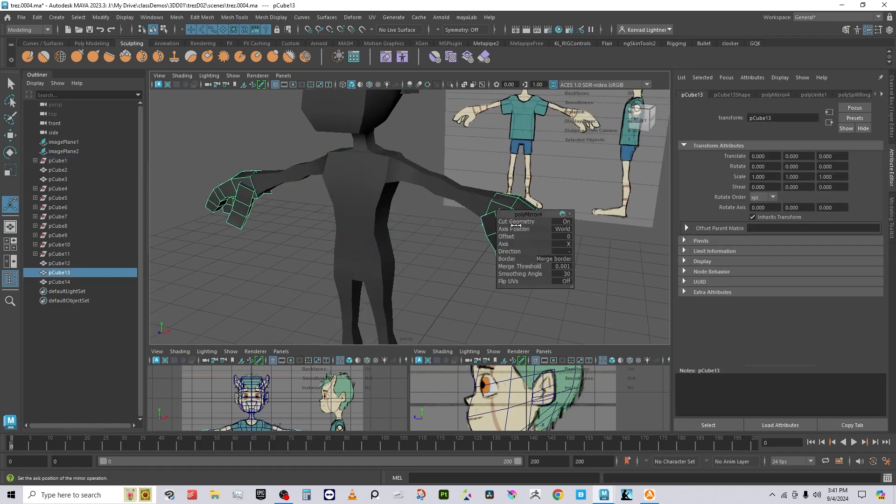
pyautogui.press('w')
pyautogui.click(538, 296)
pyautogui.keyDown('alt'); pyautogui.moveTo(402, 214); pyautogui.dragTo(428, 280, button='middle'); pyautogui.keyUp('alt')
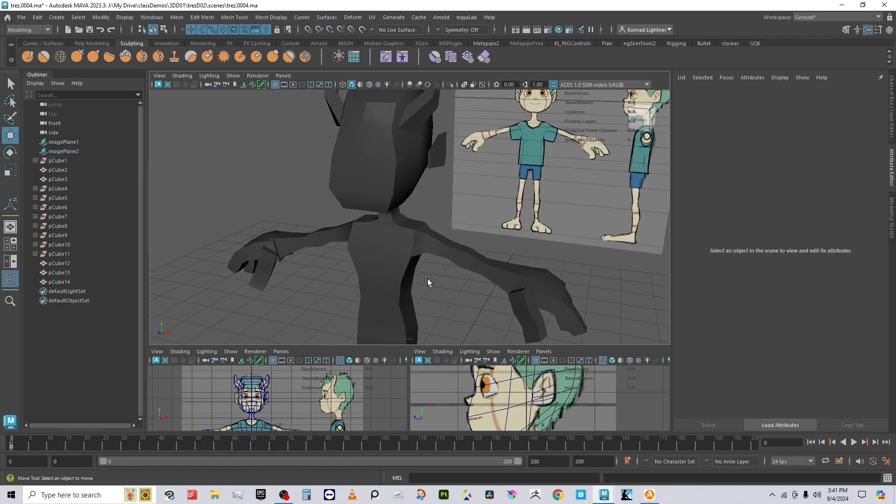
pyautogui.click(395, 161)
pyautogui.keyDown('alt'); pyautogui.moveTo(482, 228); pyautogui.dragTo(449, 224); pyautogui.keyUp('alt')
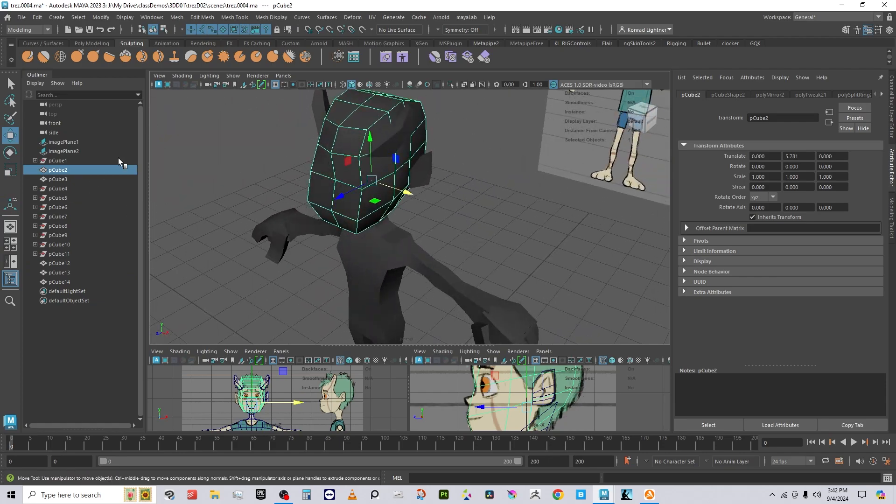
# Step: Increment-save the scene as trez.0005.ma, confirming the overwrite of the existing file
pyautogui.click(37, 17)
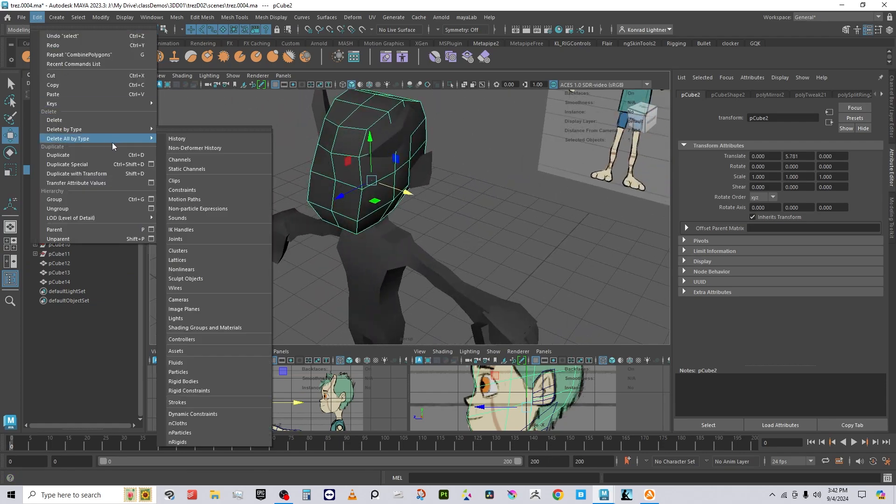
pyautogui.click(21, 17)
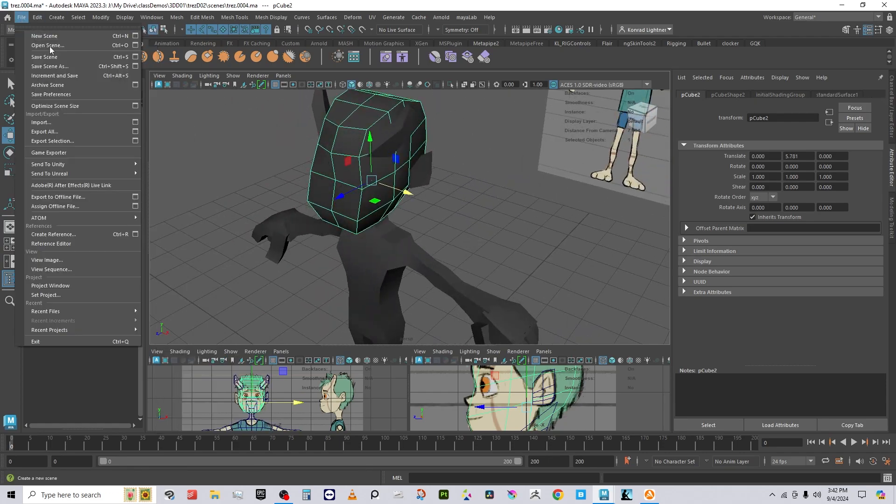
pyautogui.click(87, 76)
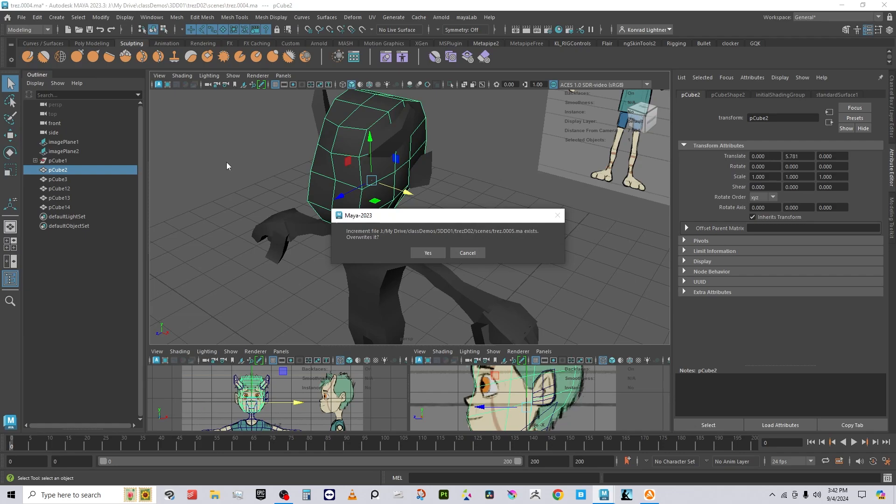
pyautogui.click(435, 253)
# Step: Select the body mesh polySurface1 and view the character from the front and right side
pyautogui.click(523, 277)
pyautogui.keyDown('alt'); pyautogui.moveTo(411, 260); pyautogui.dragTo(405, 206, button='middle'); pyautogui.keyUp('alt')
pyautogui.click(395, 229)
pyautogui.keyDown('alt'); pyautogui.moveTo(374, 296); pyautogui.dragTo(413, 272); pyautogui.keyUp('alt')
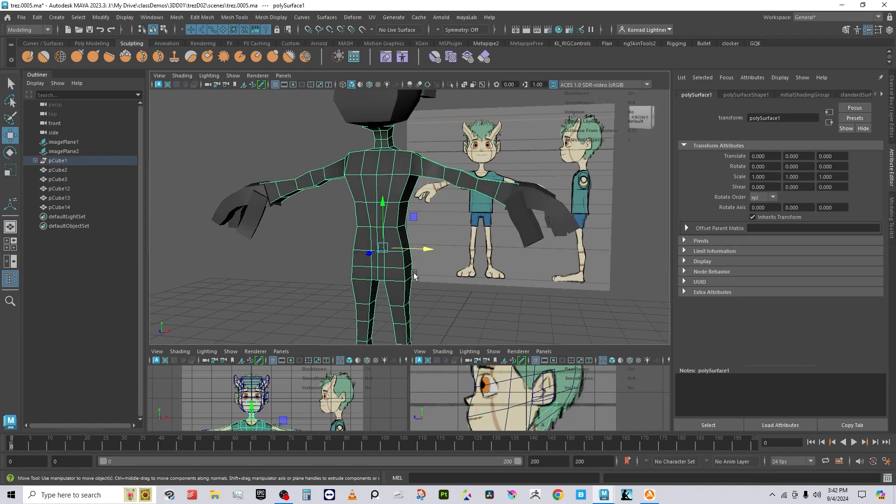
pyautogui.keyDown('alt'); pyautogui.moveTo(413, 275); pyautogui.dragTo(404, 159, button='middle'); pyautogui.keyUp('alt')
pyautogui.keyDown('alt'); pyautogui.moveTo(471, 198); pyautogui.dragTo(411, 217); pyautogui.keyUp('alt')
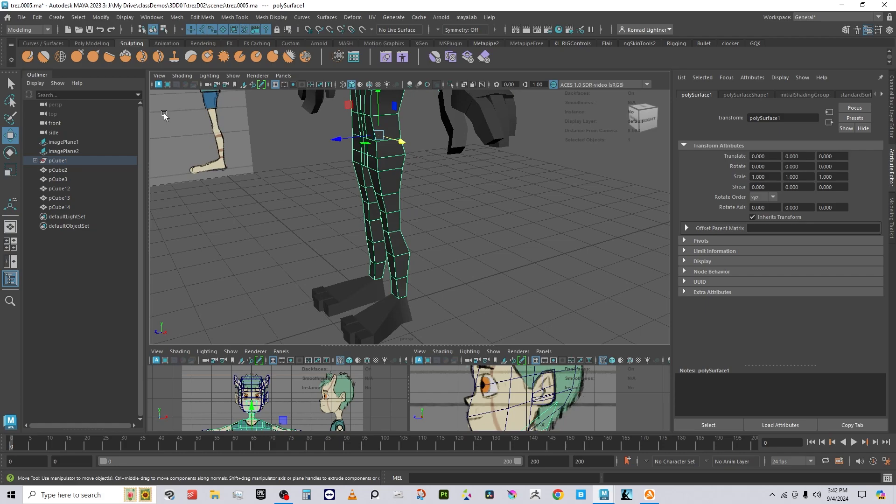
# Step: Delete construction history on all objects and move polySurface1 out from under pCube1
pyautogui.click(37, 18)
pyautogui.moveTo(140, 139)
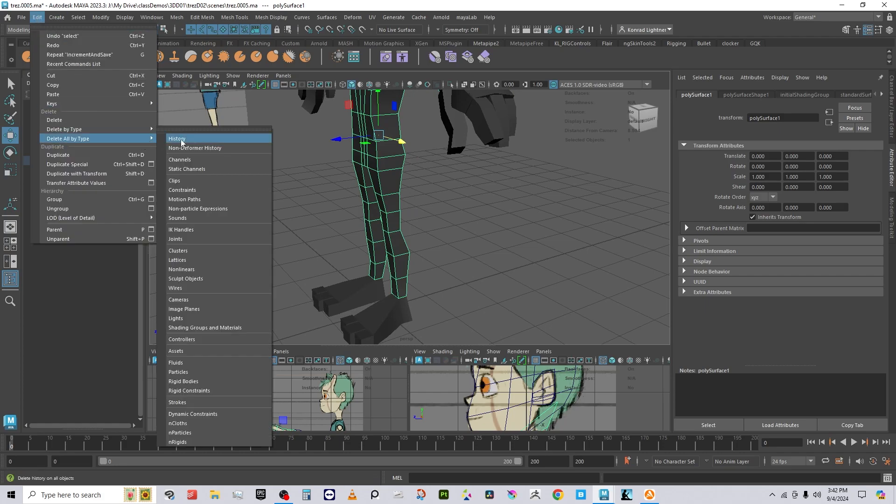
pyautogui.click(182, 140)
pyautogui.click(35, 161)
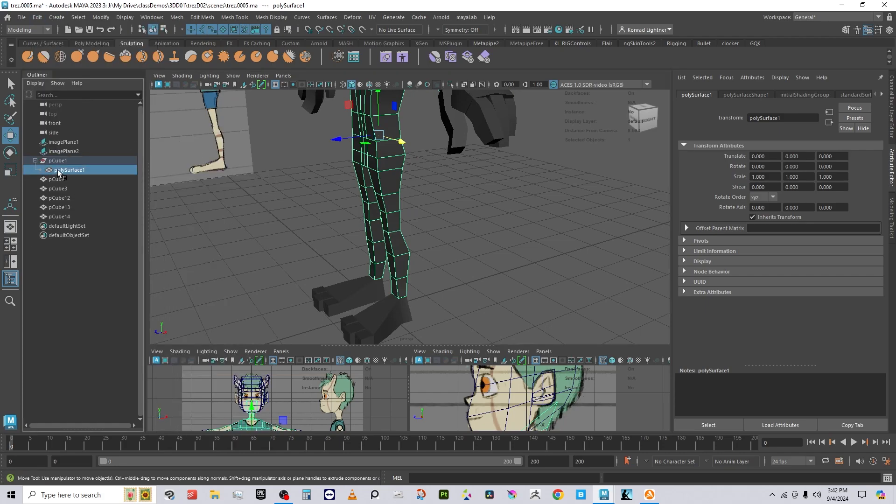
pyautogui.moveTo(74, 172); pyautogui.dragTo(93, 217, button='middle')
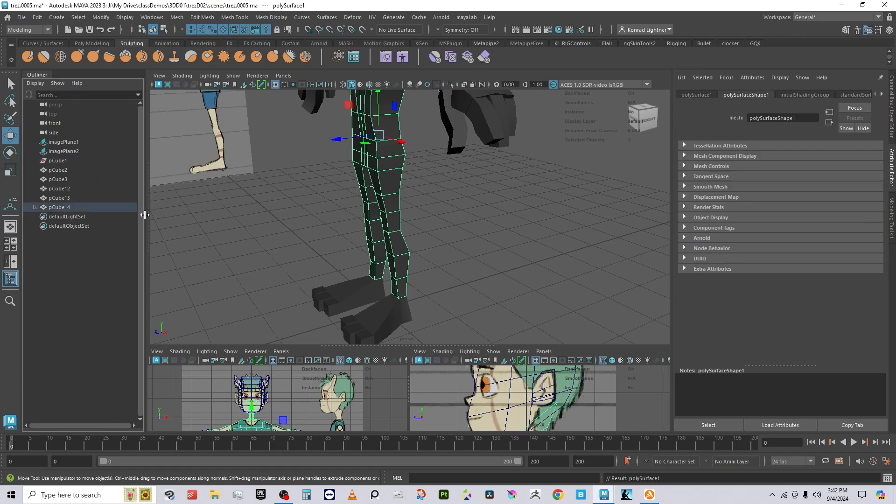
# Step: Delete the empty pCube1 node and move polySurface1 out of pCube14 to the top level
pyautogui.click(49, 161)
pyautogui.press('Delete')
pyautogui.click(59, 198)
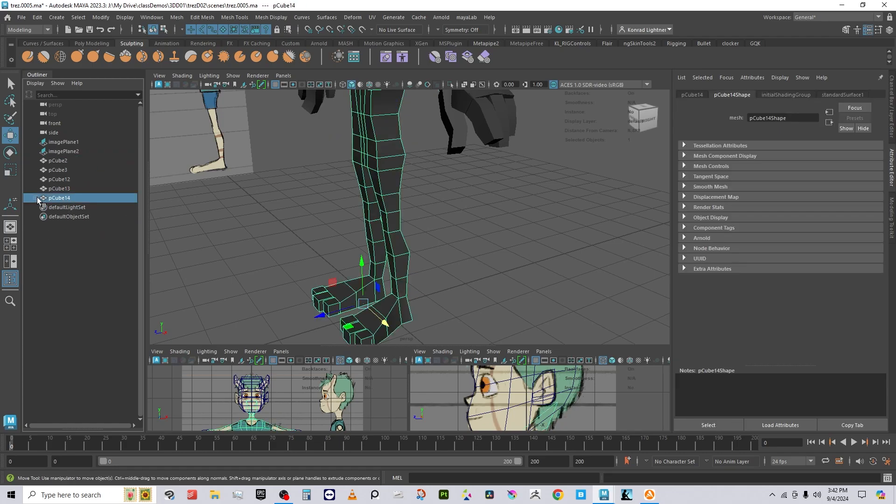
pyautogui.click(35, 198)
pyautogui.click(68, 208)
pyautogui.moveTo(68, 208); pyautogui.dragTo(80, 194, button='middle')
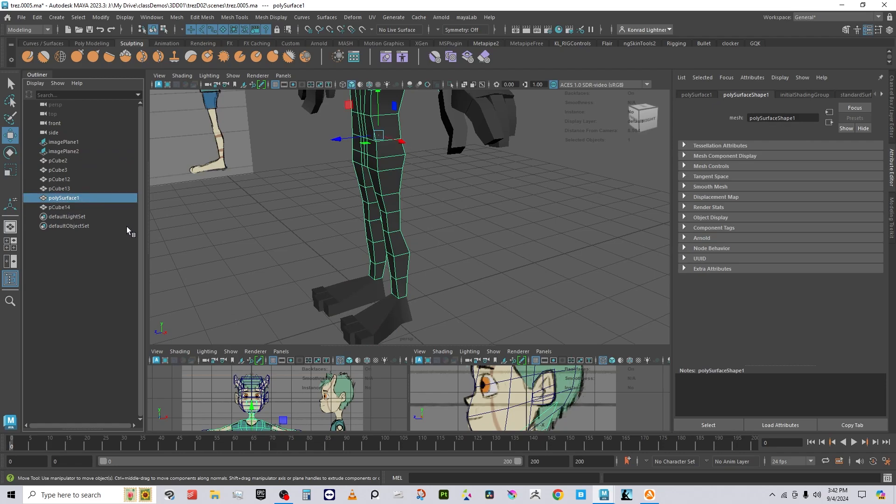
pyautogui.click(93, 207)
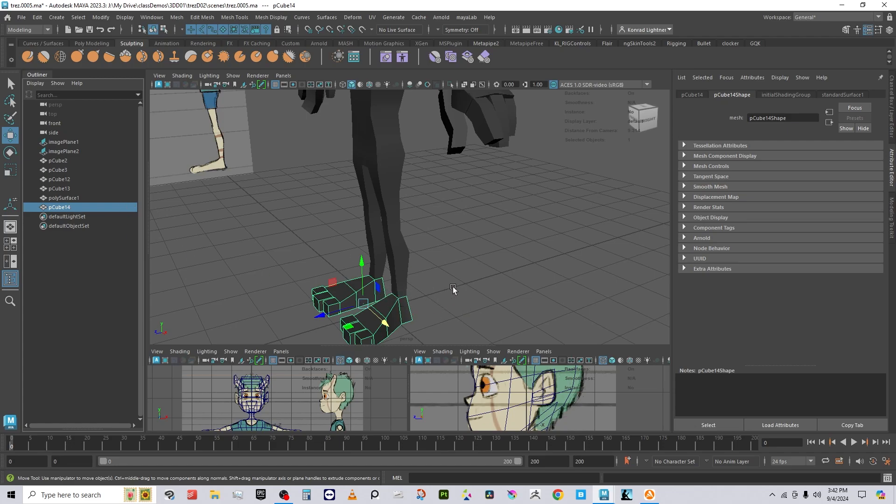
# Step: Rename pCube14 to feet_geo and polySurface1 to body_geo in the Outliner
pyautogui.keyDown('alt'); pyautogui.moveTo(410, 184); pyautogui.dragTo(427, 246); pyautogui.keyUp('alt')
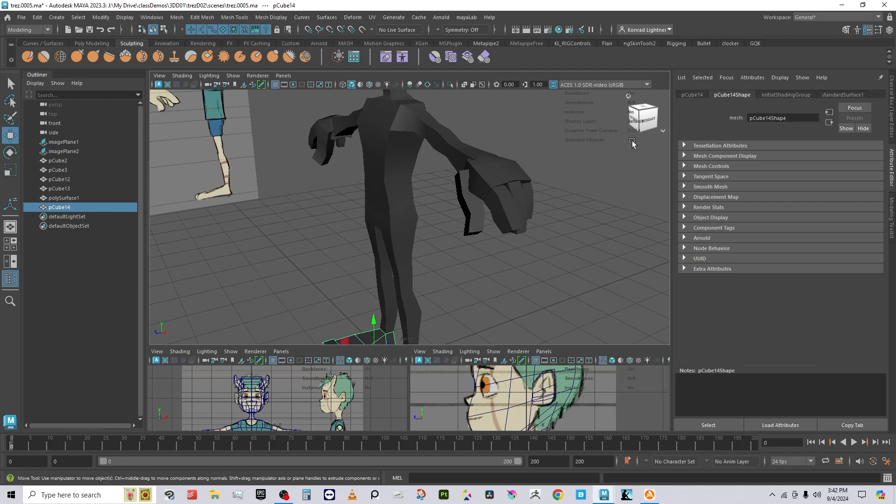
pyautogui.click(69, 208)
pyautogui.doubleClick(69, 209)
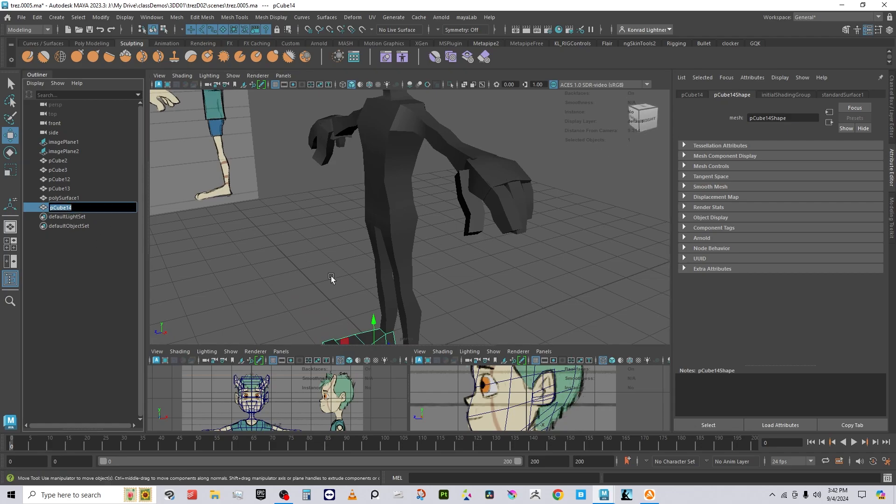
pyautogui.write('feet_geo')
pyautogui.press('Return')
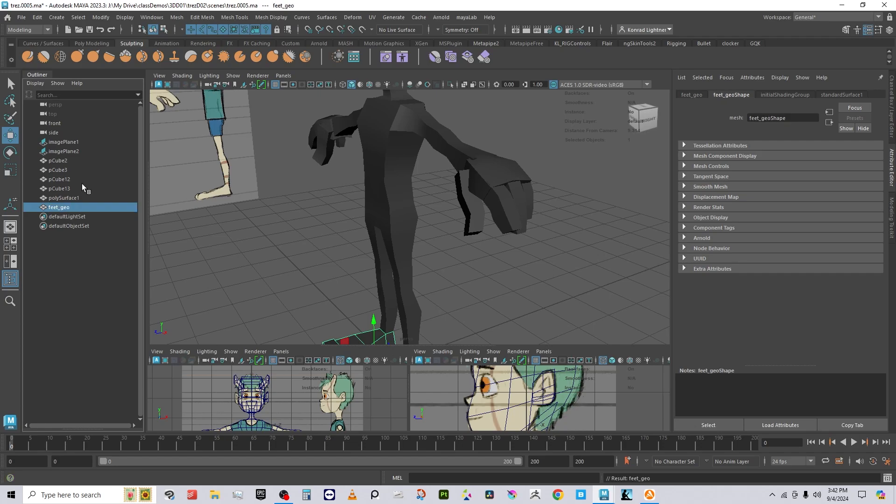
pyautogui.click(71, 199)
pyautogui.doubleClick(72, 199)
pyautogui.write('body_geo')
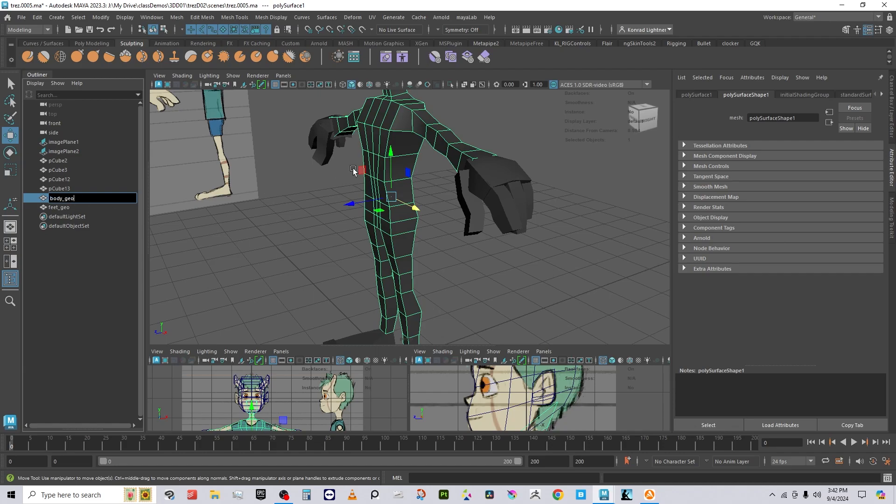
pyautogui.press('Return')
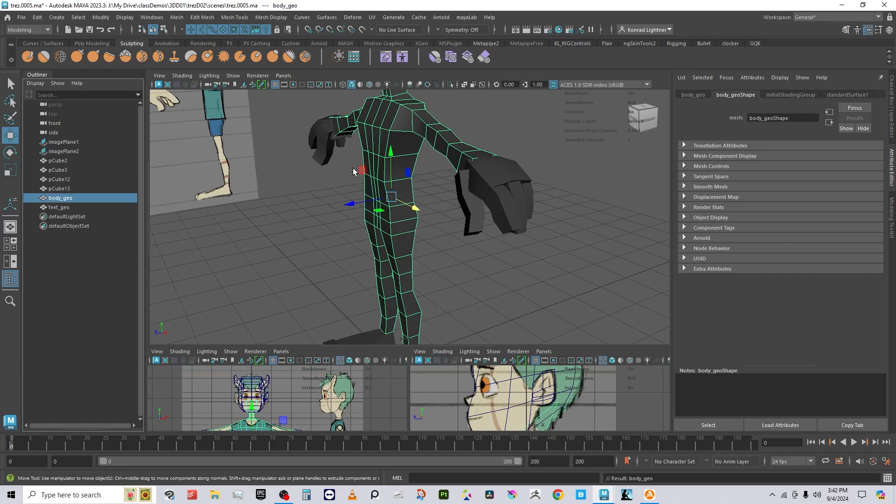
# Step: Rename pCube13 to hands_geo and pCube12 to ears_geo
pyautogui.click(59, 189)
pyautogui.doubleClick(60, 189)
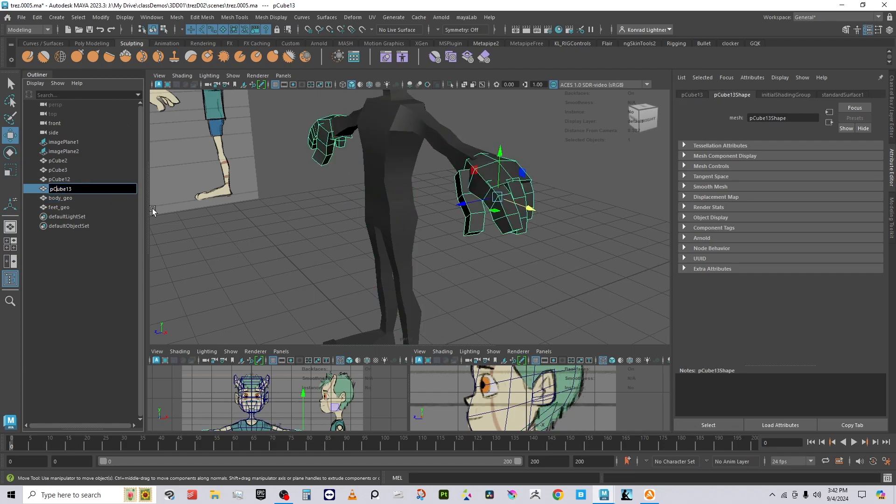
pyautogui.moveTo(69, 188); pyautogui.dragTo(29, 180)
pyautogui.write('hands_geo')
pyautogui.press('Return')
pyautogui.click(60, 179)
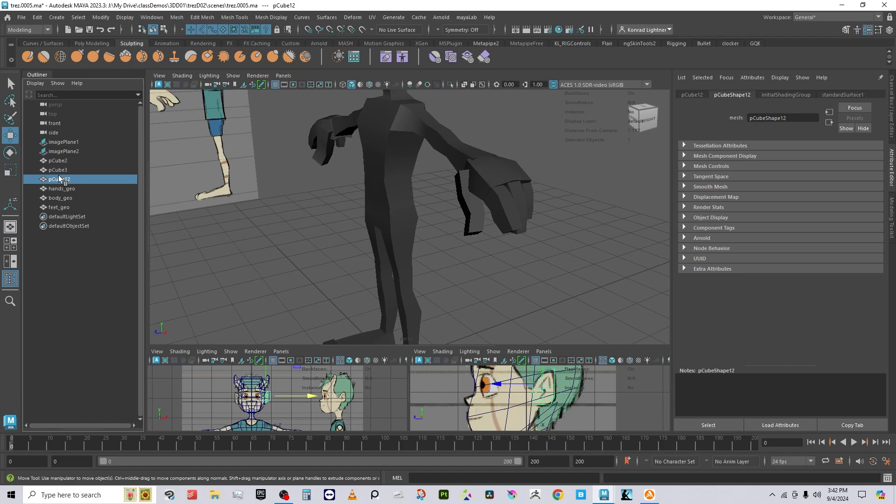
pyautogui.press('f')
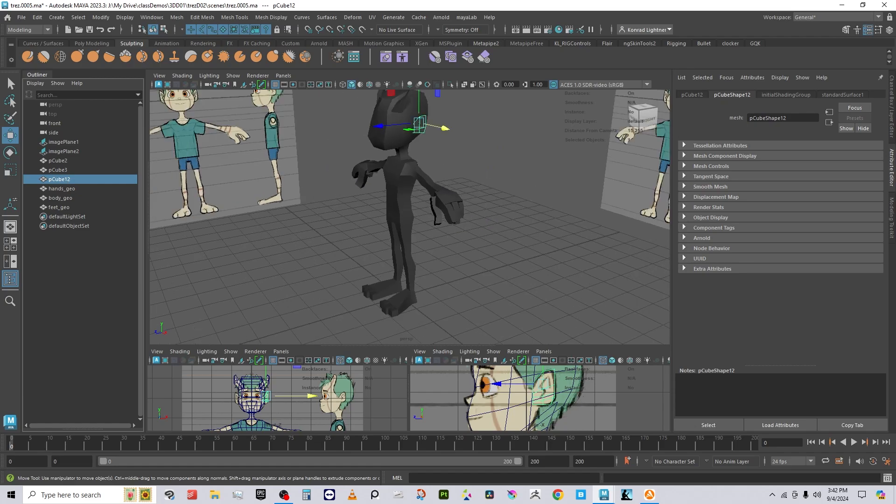
pyautogui.doubleClick(61, 179)
pyautogui.write('ears_geo')
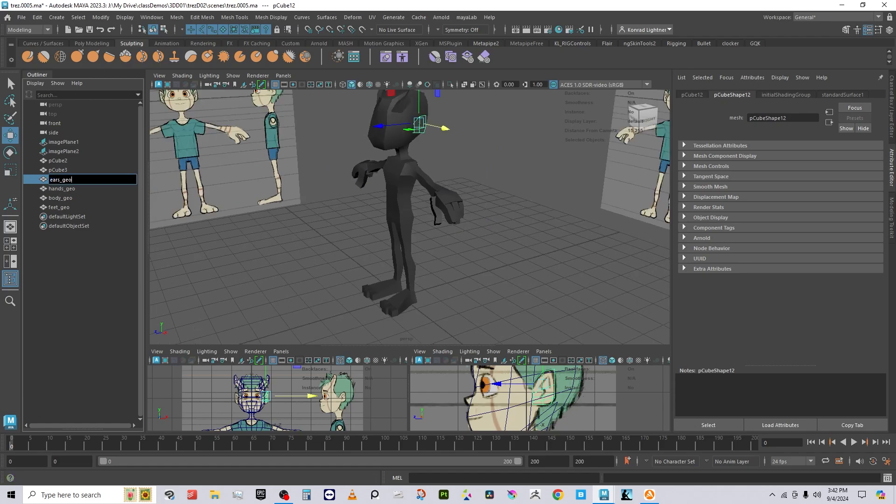
pyautogui.press('Return')
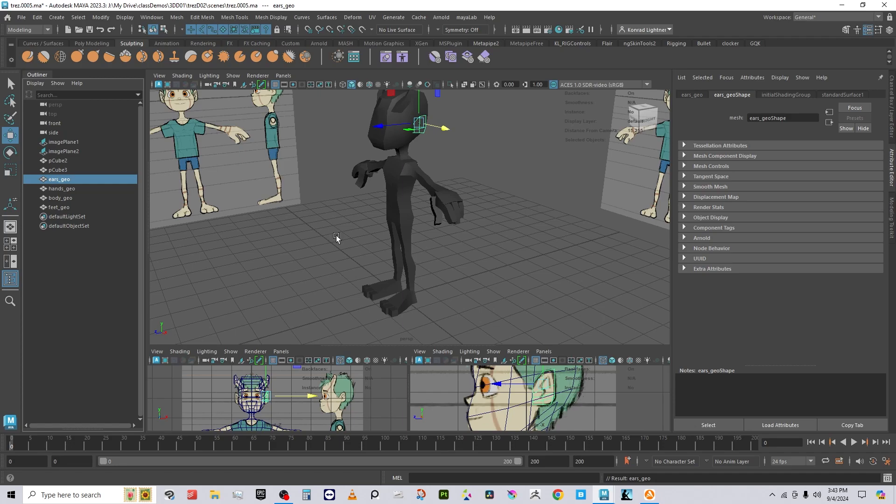
pyautogui.keyDown('alt'); pyautogui.moveTo(336, 235); pyautogui.dragTo(387, 242); pyautogui.keyUp('alt')
# Step: Combine the ear cube pCube3 and head cube pCube2 into a single mesh
pyautogui.click(417, 191)
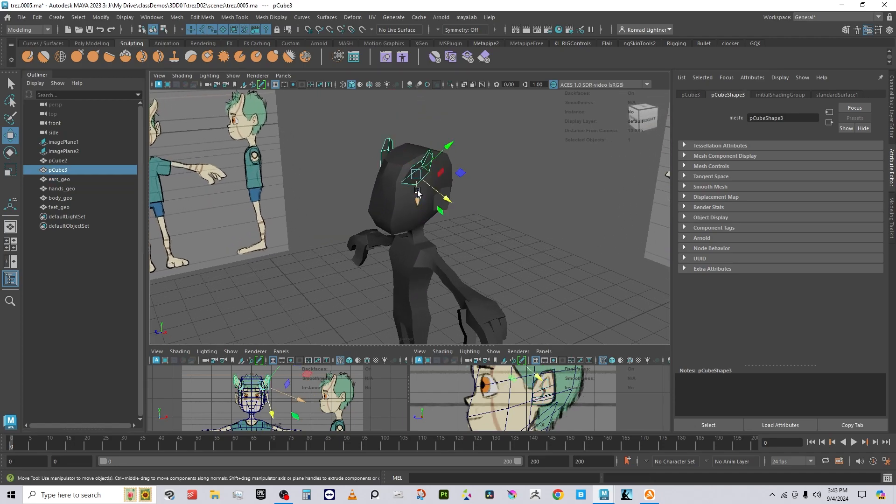
pyautogui.keyDown('shift'); pyautogui.click(416, 205); pyautogui.keyUp('shift')
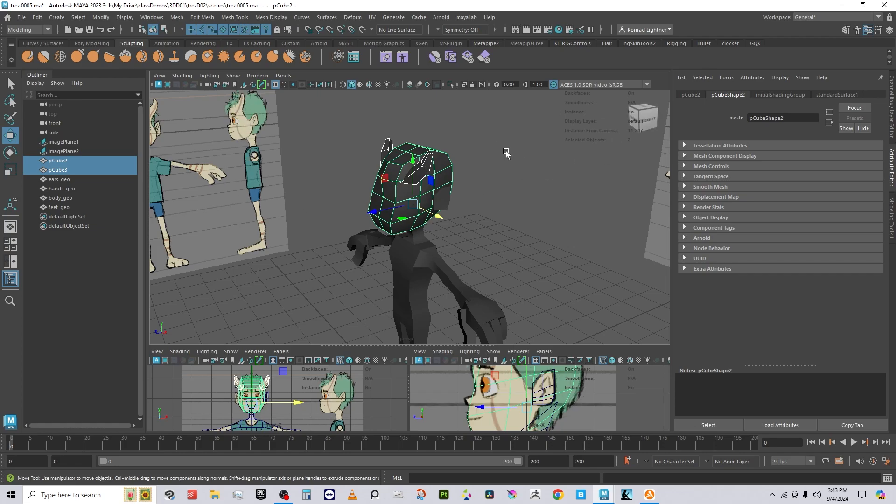
pyautogui.keyDown('shift'); pyautogui.moveTo(492, 134); pyautogui.dragTo(475, 331, button='right'); pyautogui.keyUp('shift')
pyautogui.click(35, 170)
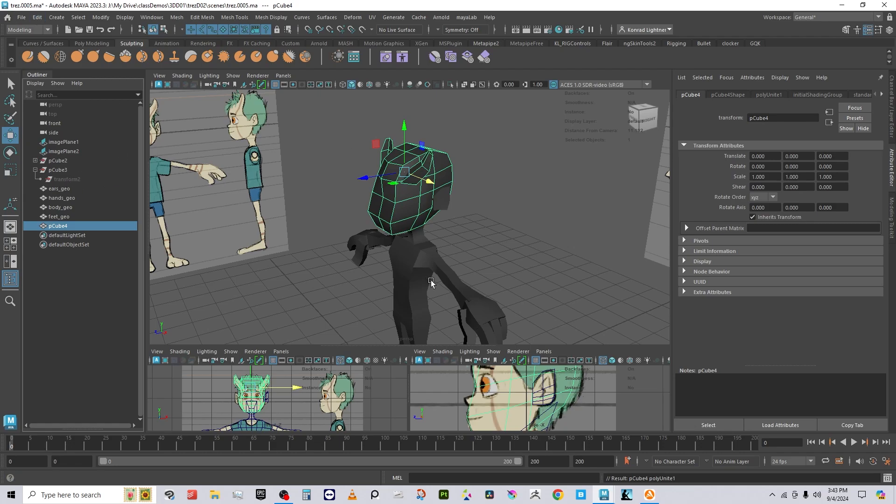
# Step: Delete all construction history and rename the combined mesh pCube4 to head_geo
pyautogui.click(37, 17)
pyautogui.moveTo(128, 143)
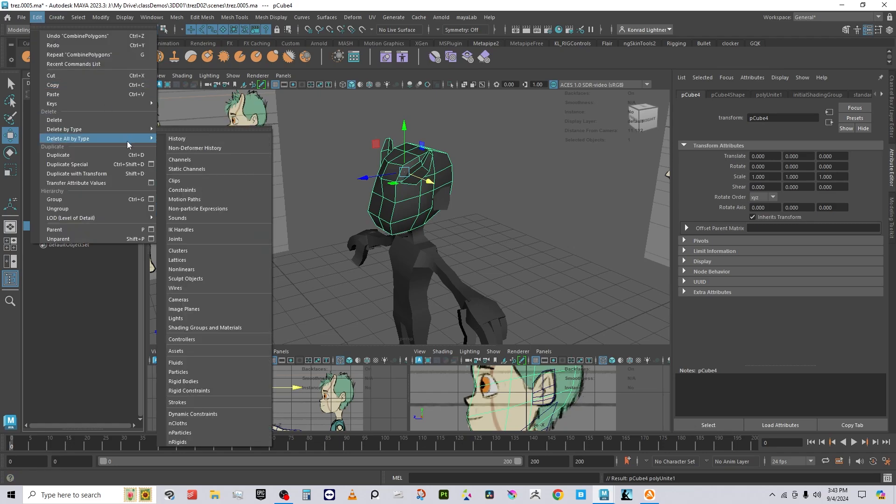
pyautogui.click(177, 139)
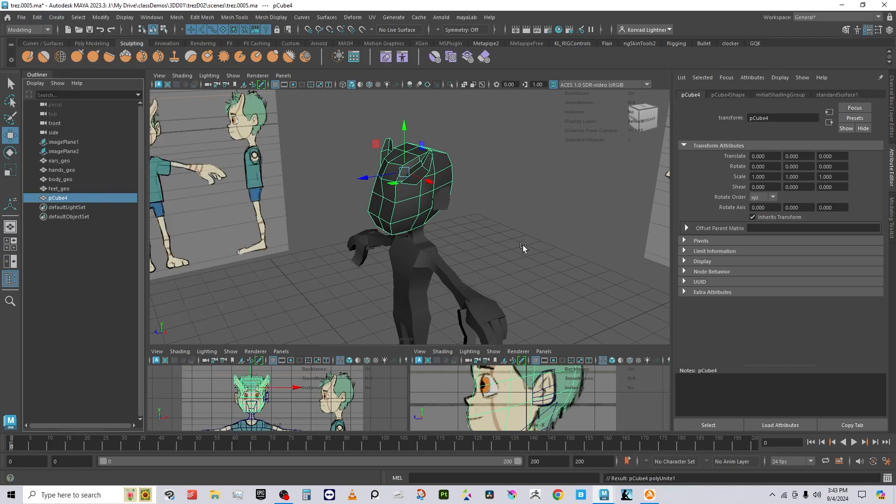
pyautogui.doubleClick(64, 200)
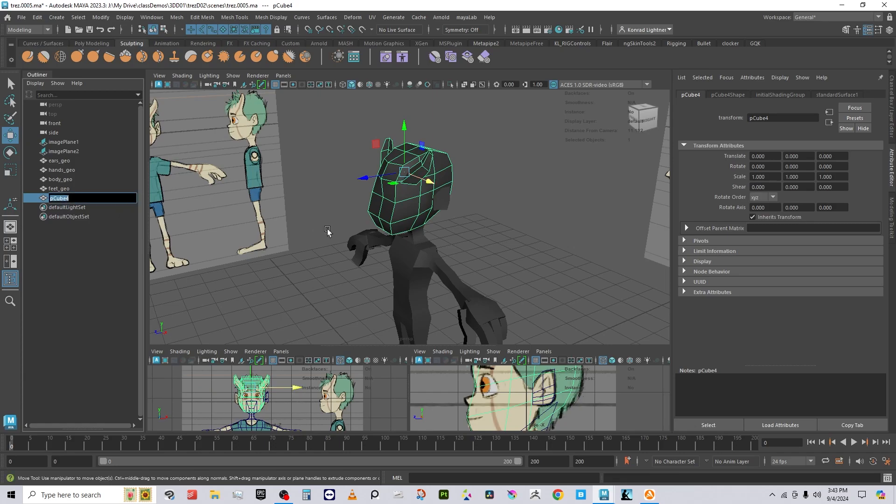
pyautogui.write('head_geo')
pyautogui.press('Return')
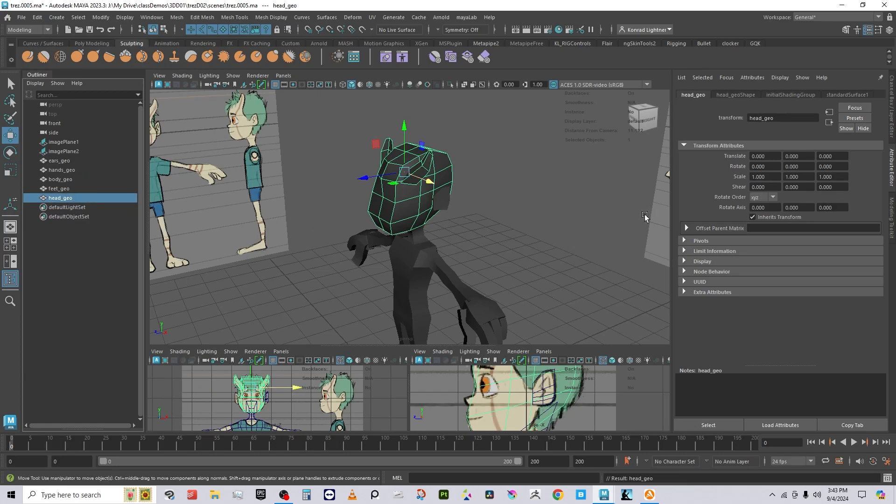
# Step: Select head_geo, feet_geo, body_geo, hands_geo and ears_geo and group them with Ctrl+G
pyautogui.click(551, 244)
pyautogui.click(440, 210)
pyautogui.click(472, 241)
pyautogui.click(417, 177)
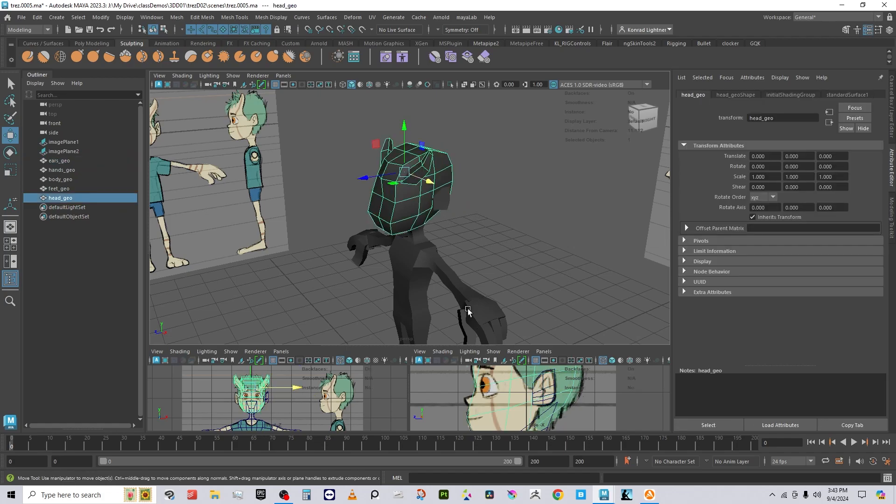
pyautogui.keyDown('shift'); pyautogui.click(59, 160); pyautogui.keyUp('shift')
pyautogui.keyDown('alt'); pyautogui.moveTo(523, 262); pyautogui.dragTo(467, 256, button='right'); pyautogui.keyUp('alt')
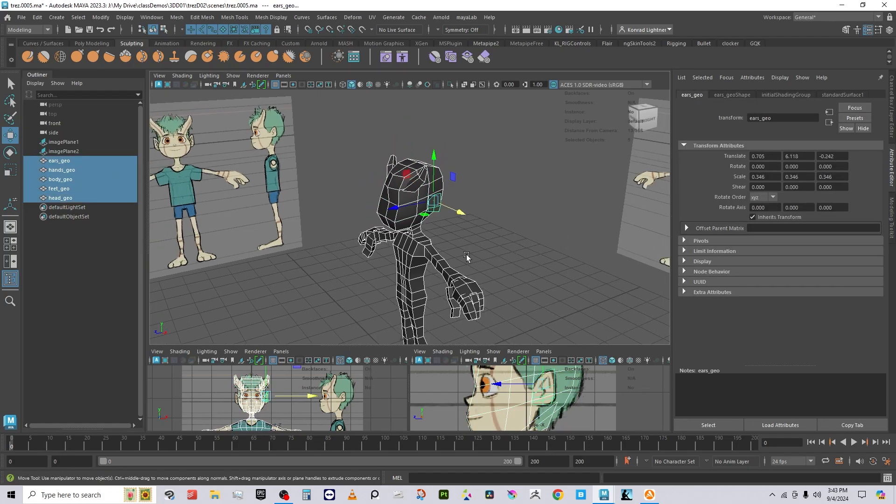
pyautogui.keyDown('alt'); pyautogui.moveTo(466, 256); pyautogui.dragTo(448, 158, button='middle'); pyautogui.keyUp('alt')
pyautogui.hotkey('ctrl', 'g')
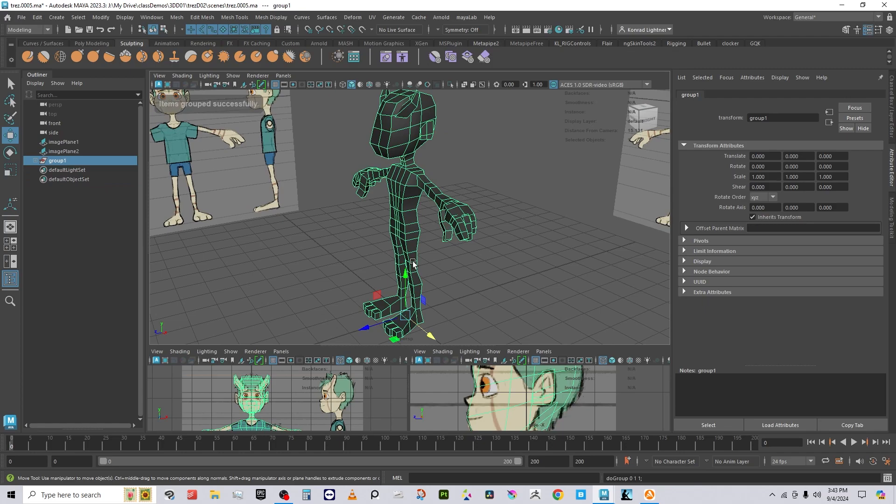
# Step: Rename the new group1 to body_grp
pyautogui.click(35, 160)
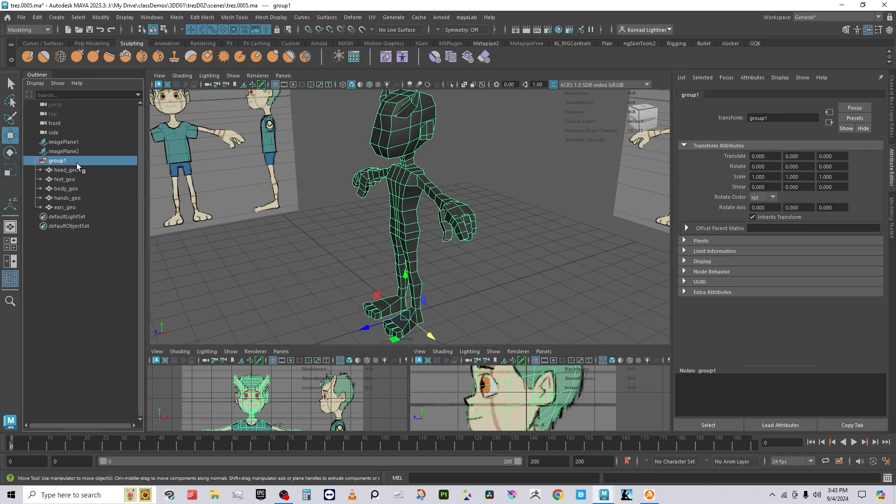
pyautogui.doubleClick(62, 161)
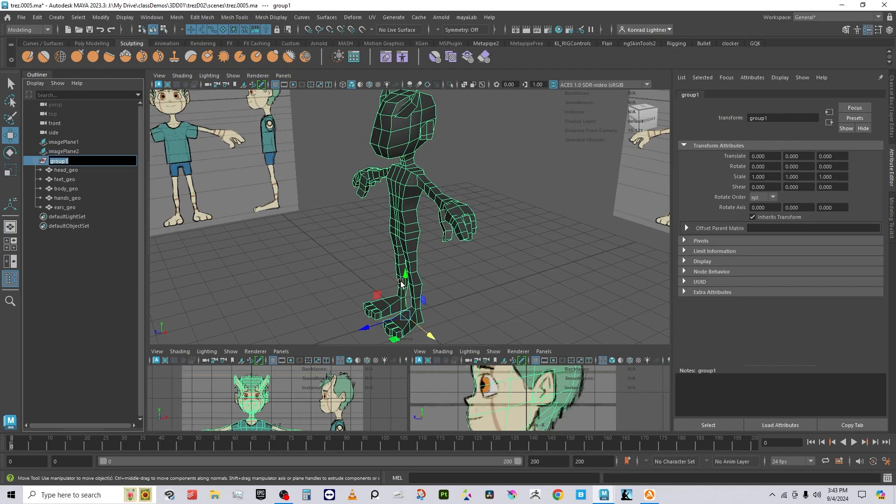
pyautogui.keyDown('alt'); pyautogui.moveTo(400, 278); pyautogui.dragTo(471, 305); pyautogui.keyUp('alt')
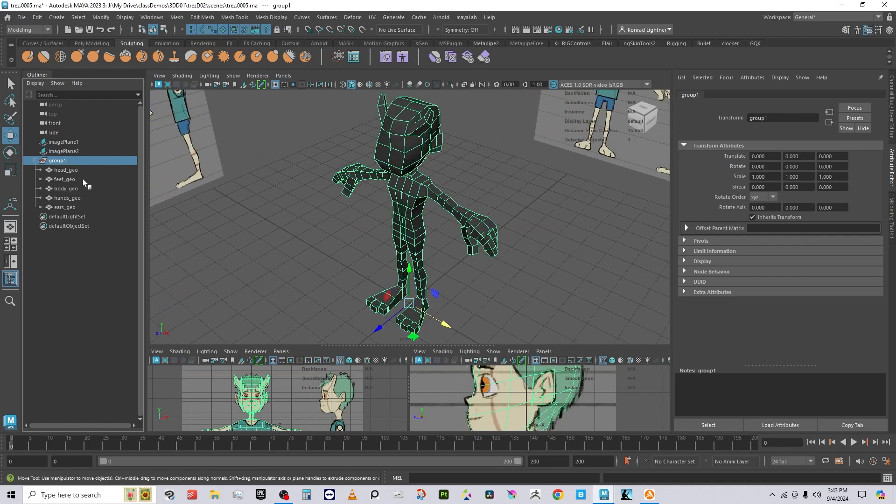
pyautogui.doubleClick(69, 159)
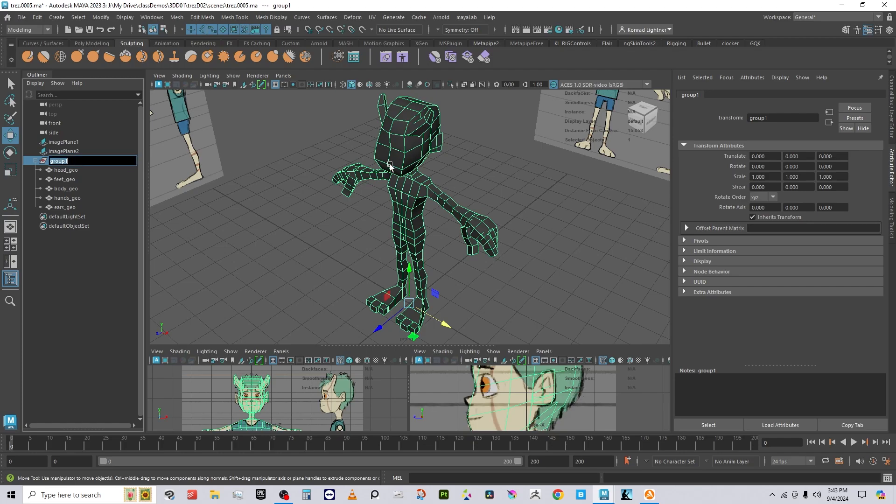
pyautogui.write('body_grp')
pyautogui.press('Return')
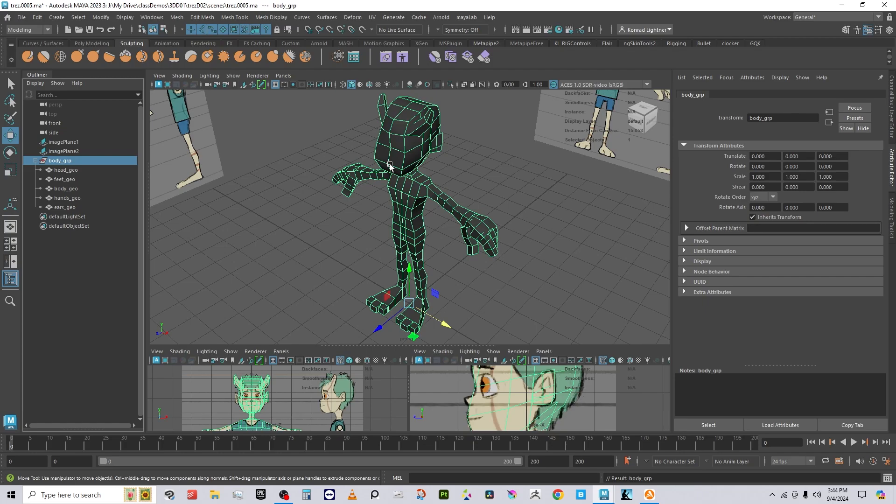
# Step: Increment-save the scene as trez.0006.ma, confirming the overwrite of the existing file
pyautogui.click(22, 20)
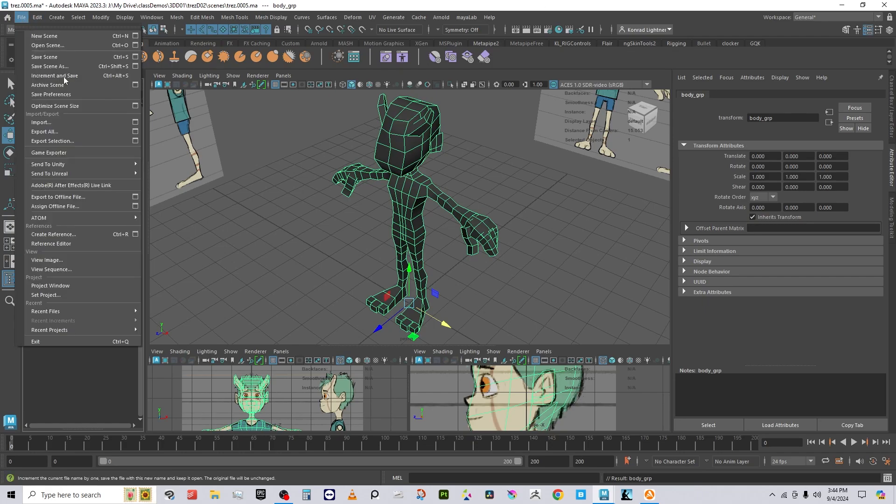
pyautogui.click(94, 94)
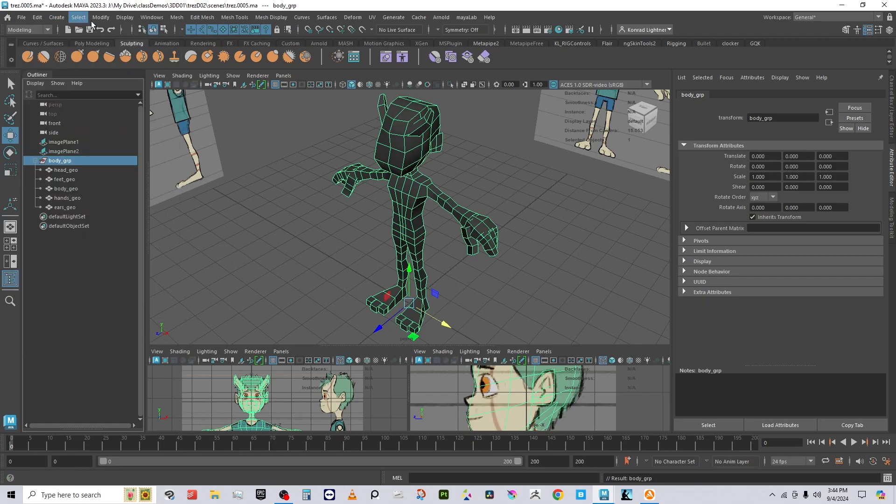
pyautogui.click(101, 18)
pyautogui.click(22, 17)
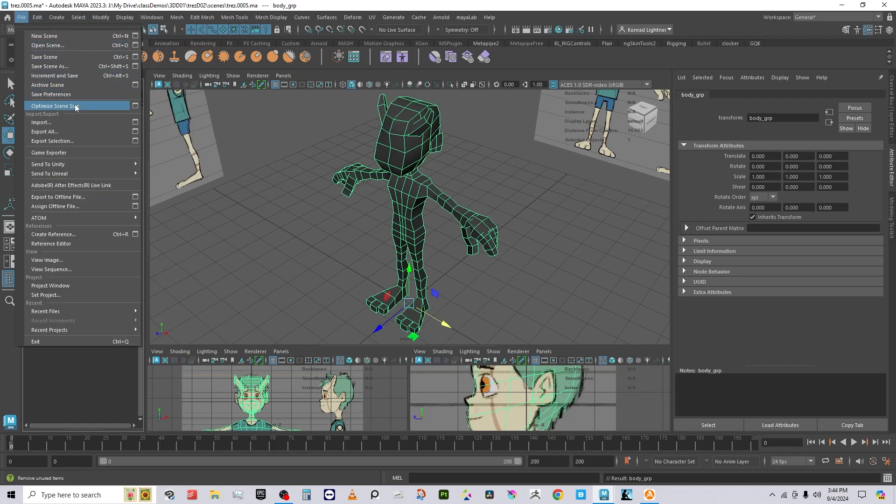
pyautogui.click(73, 76)
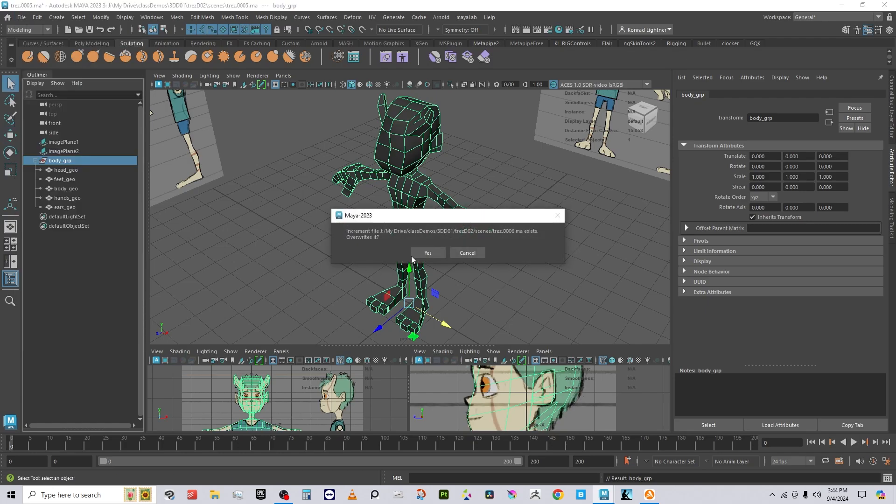
pyautogui.click(428, 253)
pyautogui.keyDown('alt'); pyautogui.moveTo(443, 261); pyautogui.dragTo(501, 273); pyautogui.keyUp('alt')
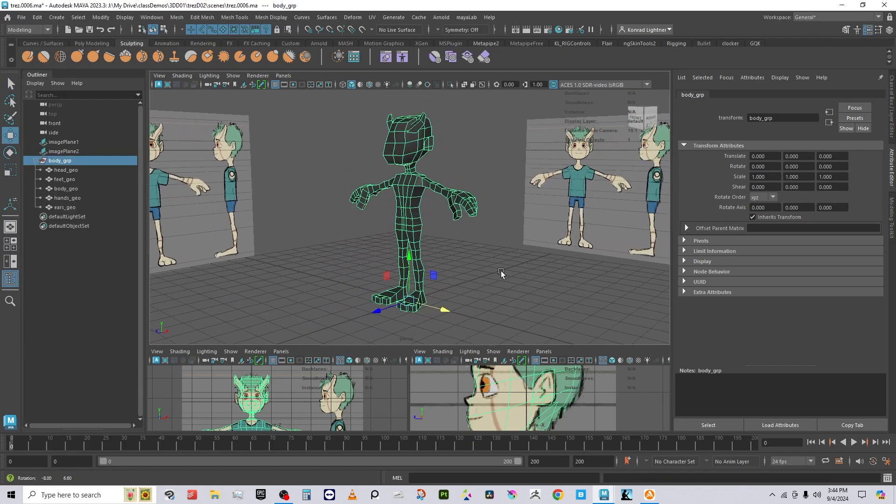